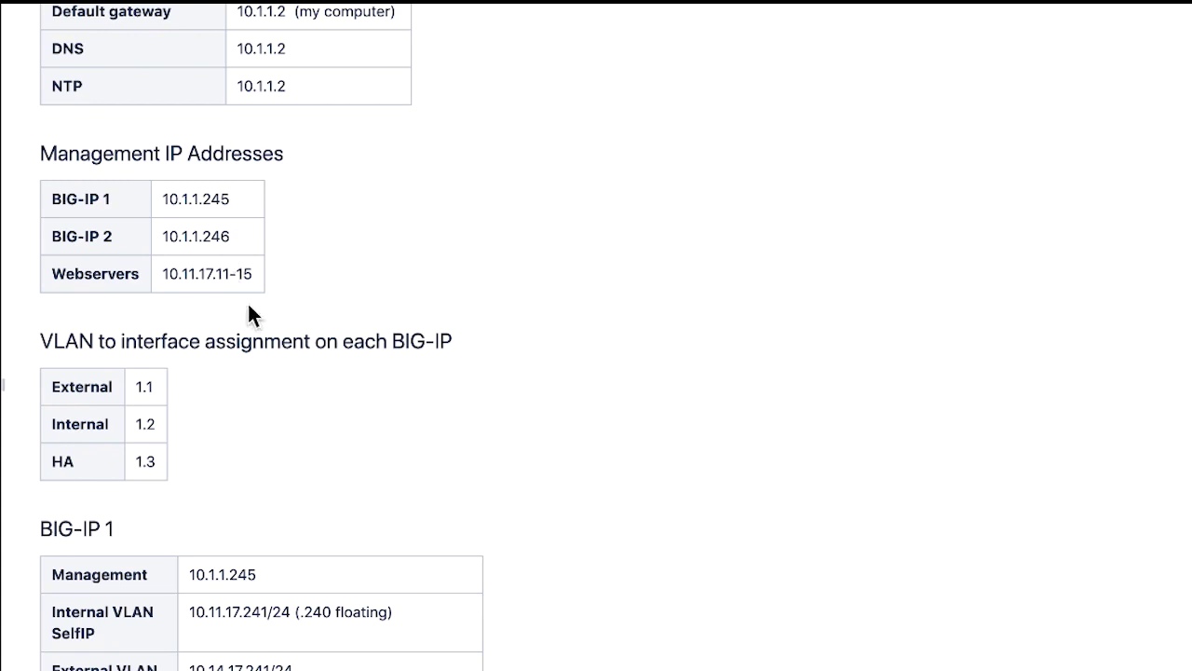
Step: Review the lab document's management addresses, VLAN interface assignments, BIG-IP self IPs, virtual servers and pools
scroll(212, 272, down, 2)
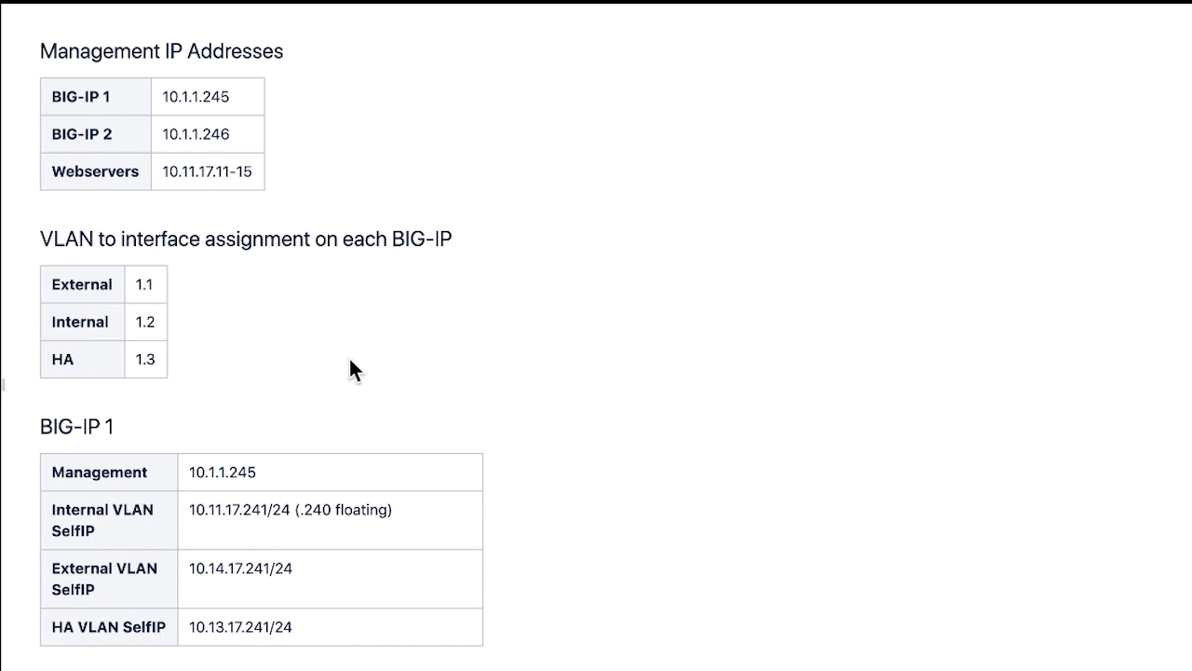
scroll(350, 360, down, 3)
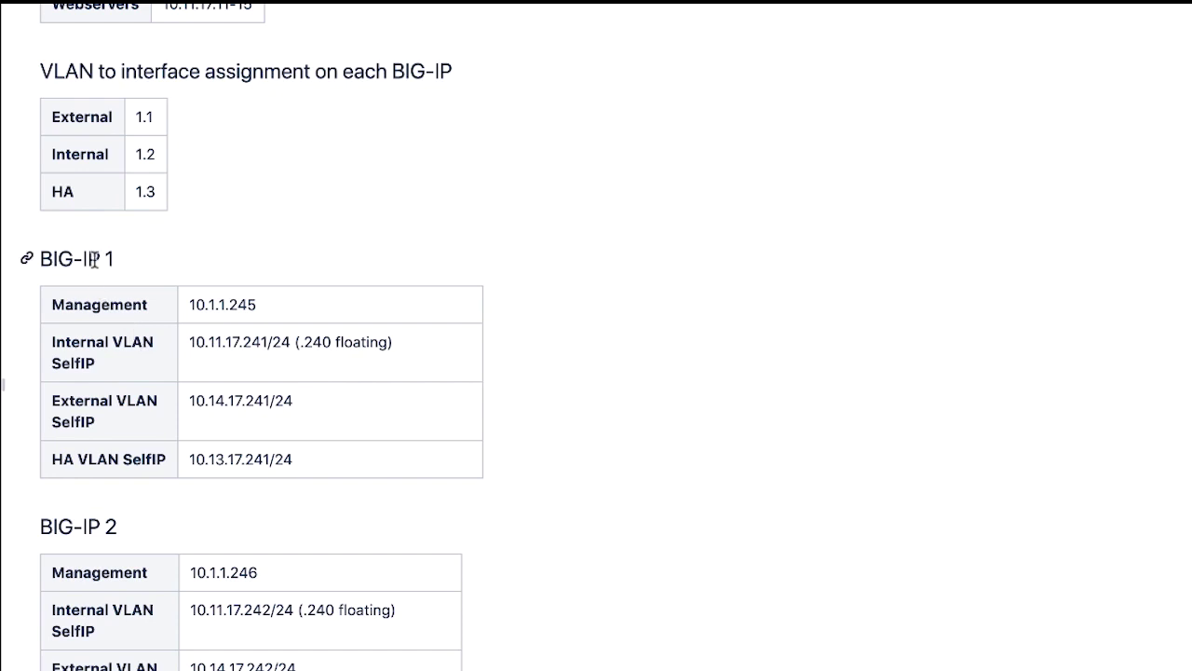
scroll(302, 524, down, 3)
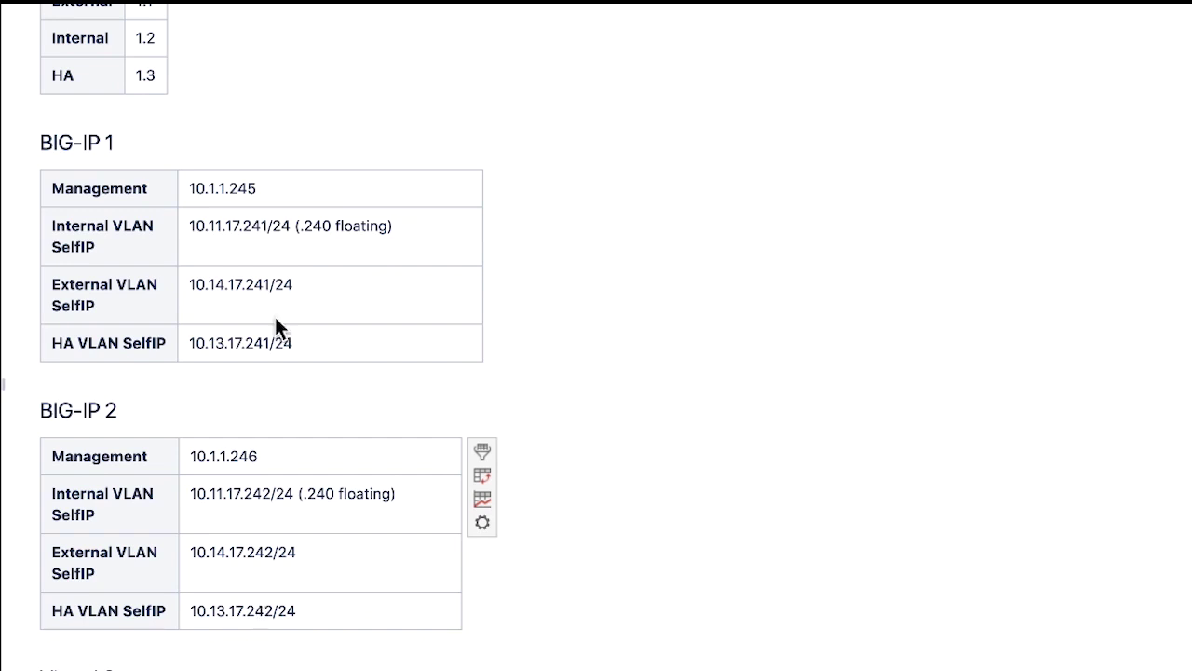
drag(294, 224, 404, 228)
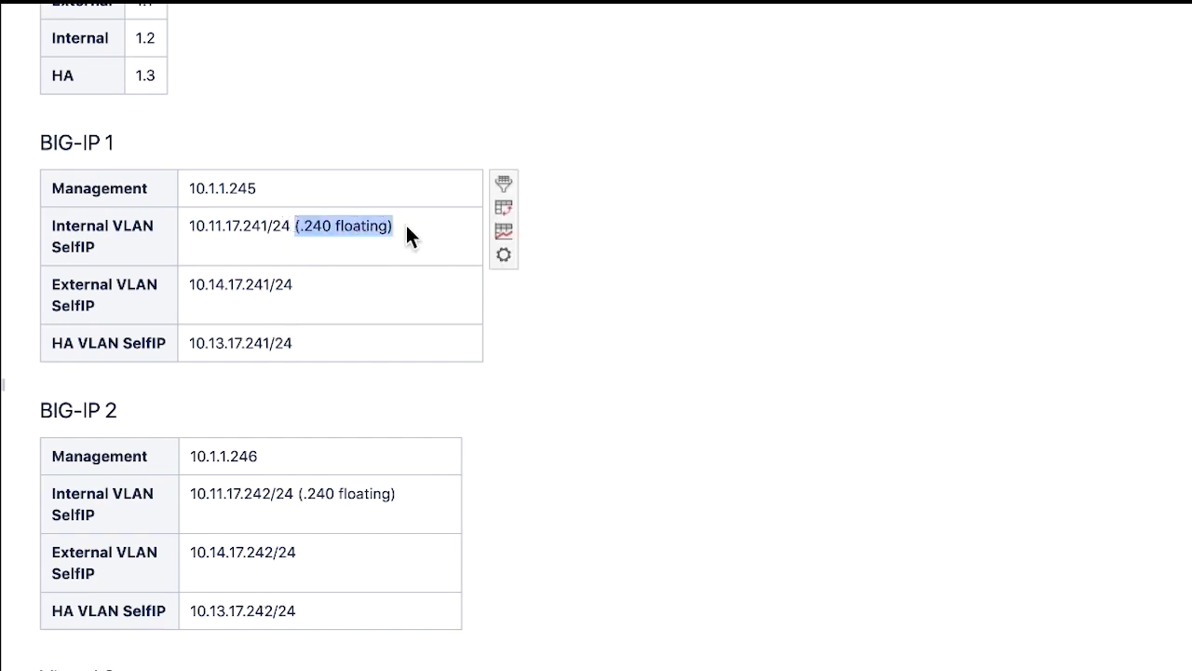
click(404, 228)
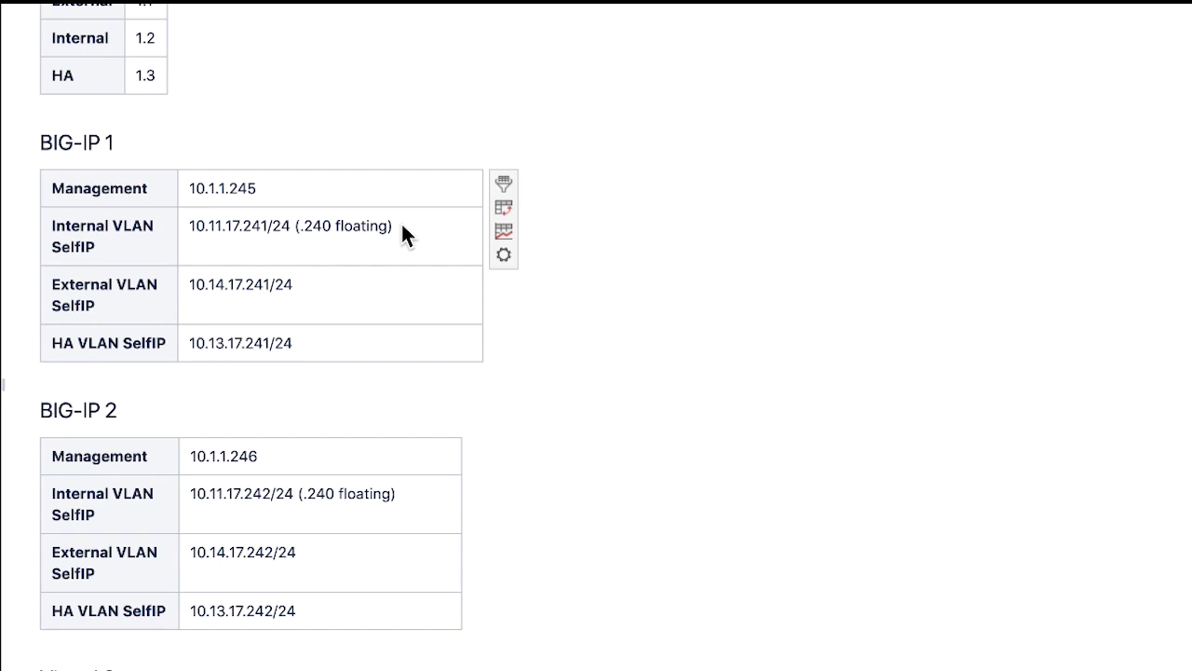
scroll(532, 409, down, 5)
mouse_move(245, 385)
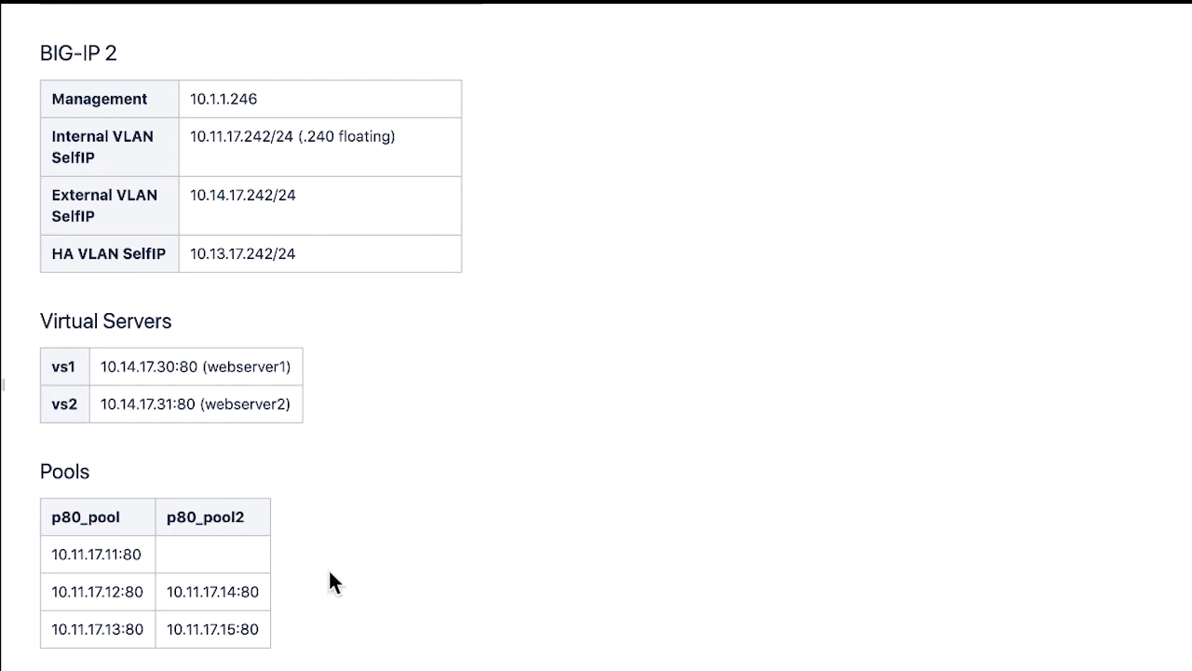
scroll(494, 421, up, 1)
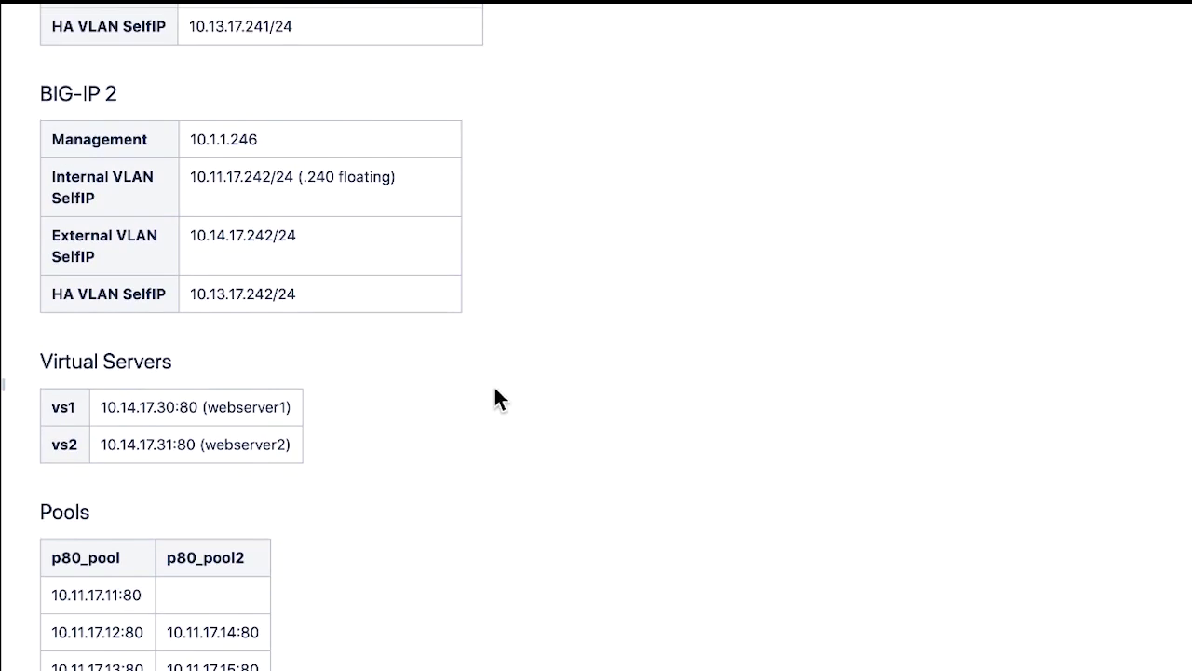
scroll(494, 399, up, 3)
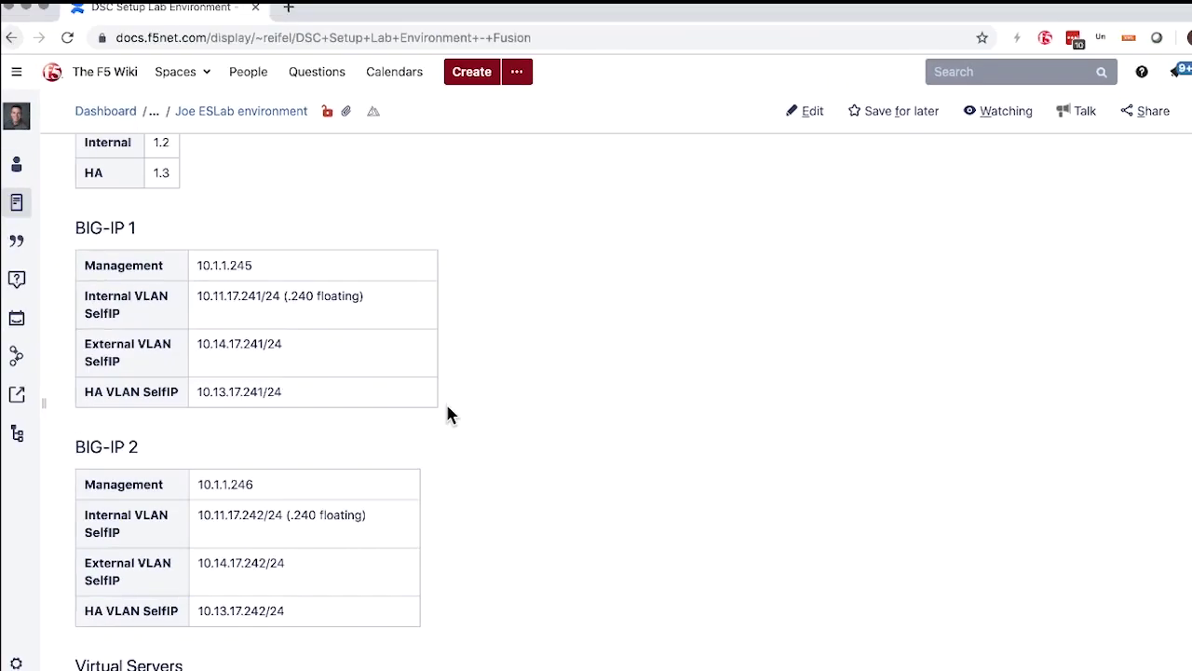
scroll(440, 410, up, 10)
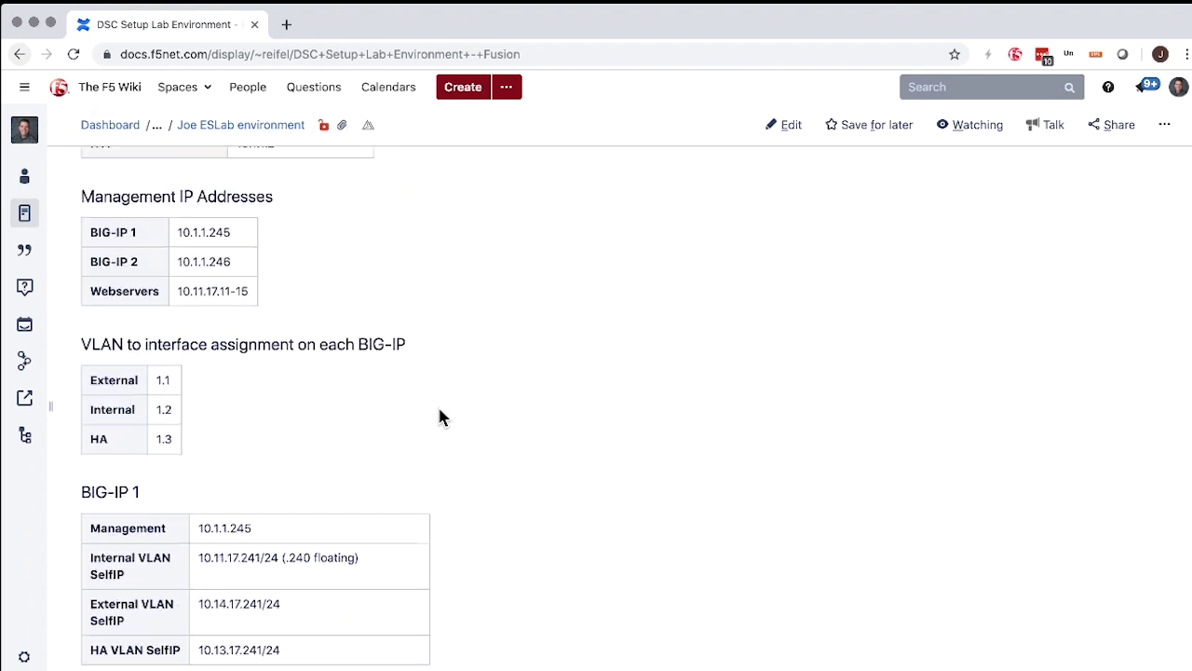
scroll(438, 418, down, 3)
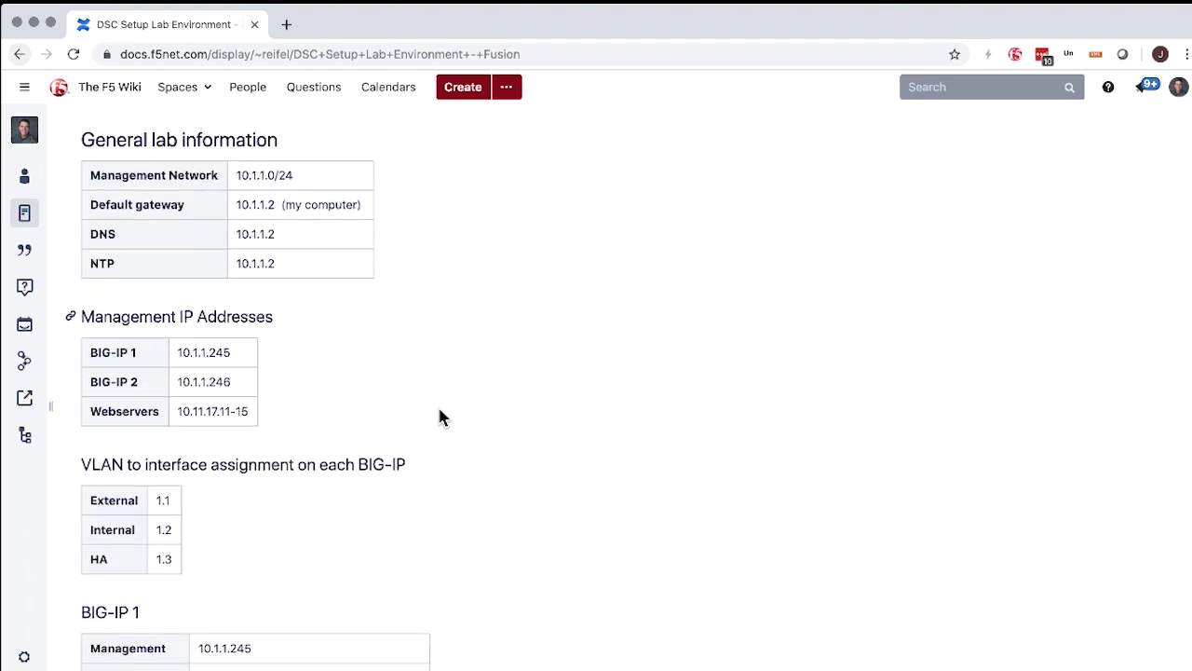
Step: Open the bookmarked BIG-IP (245) configuration utility at 10.1.1.245 in a new browser tab, proceeding past the certificate warning
click(285, 28)
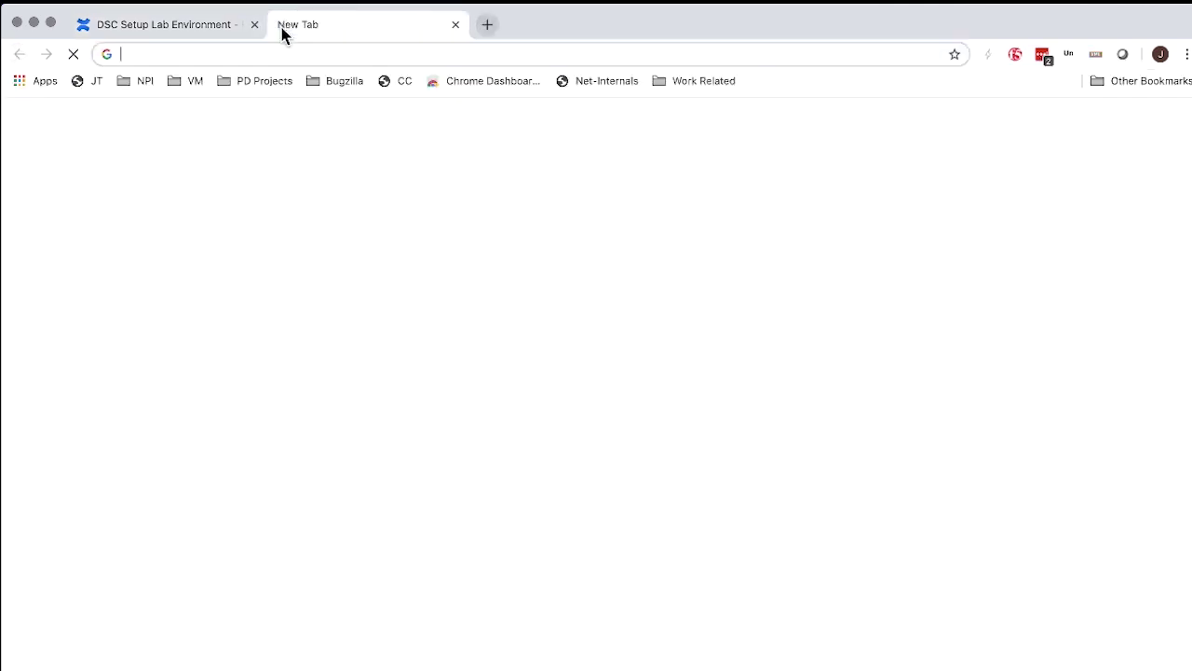
click(198, 80)
click(200, 109)
click(382, 493)
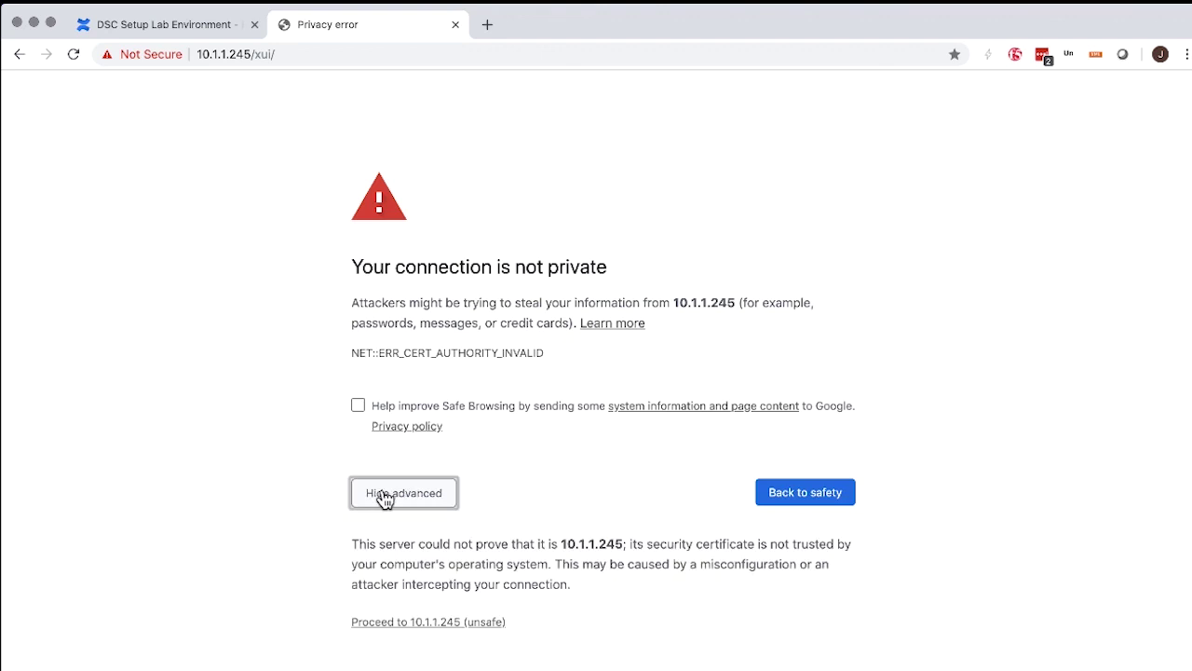
click(441, 622)
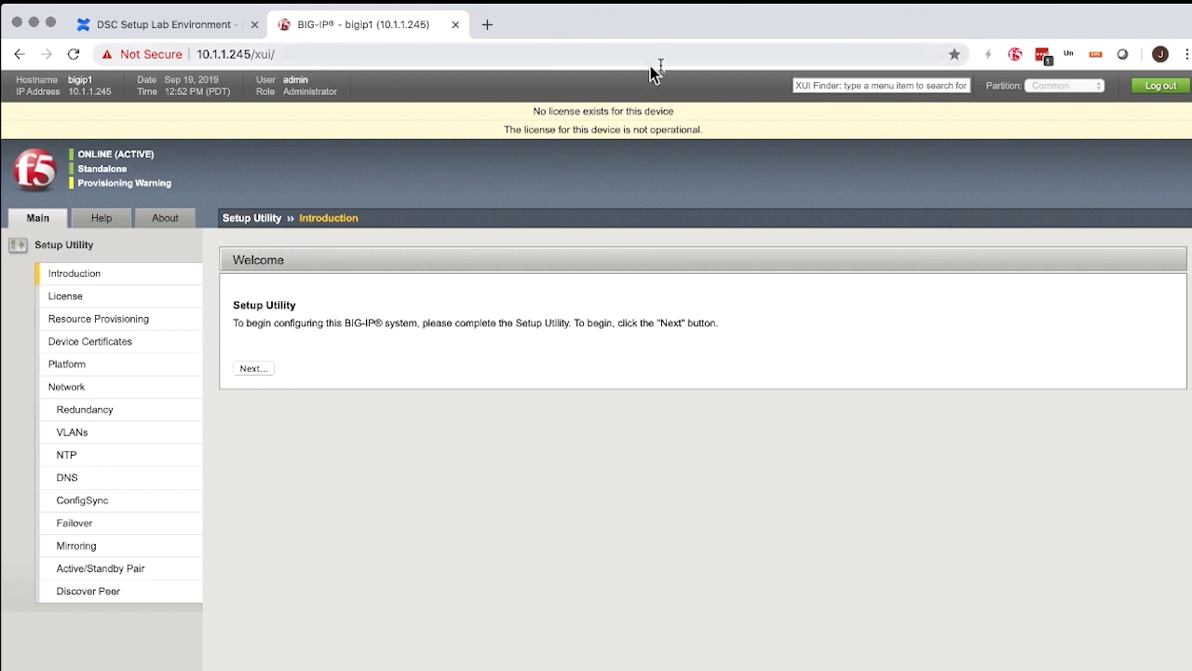
Step: Open the bookmarked BIG-IP (246) configuration utility at 10.1.1.246 in another browser tab and log in as admin with the prefilled credentials
click(484, 25)
click(186, 82)
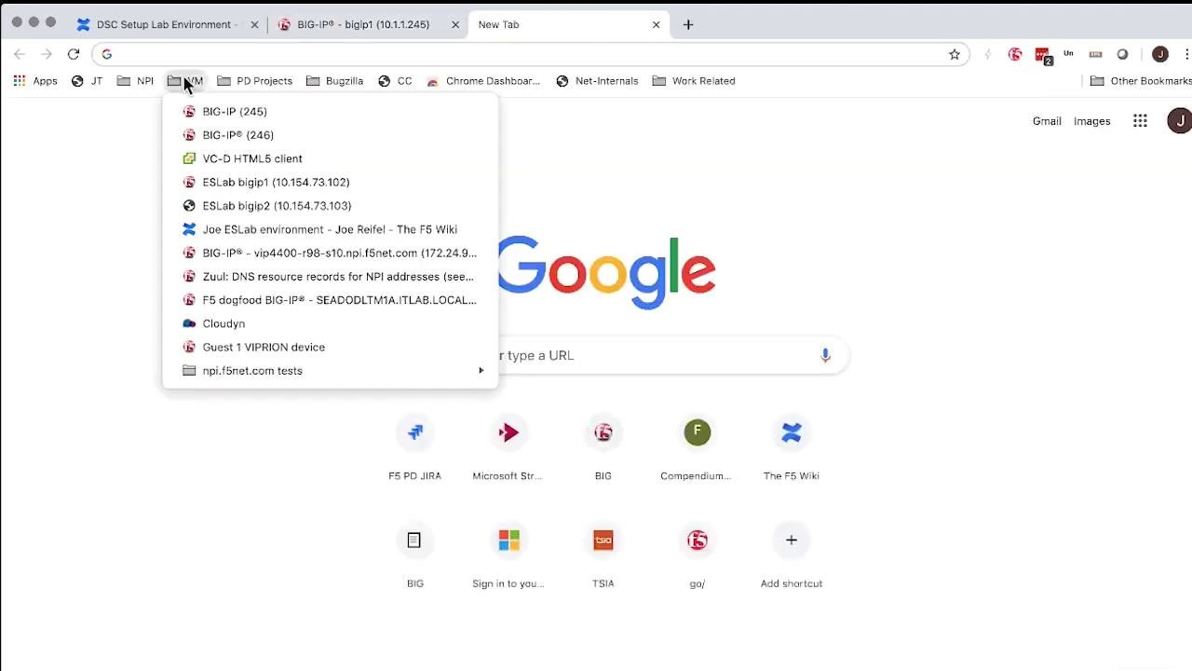
click(210, 135)
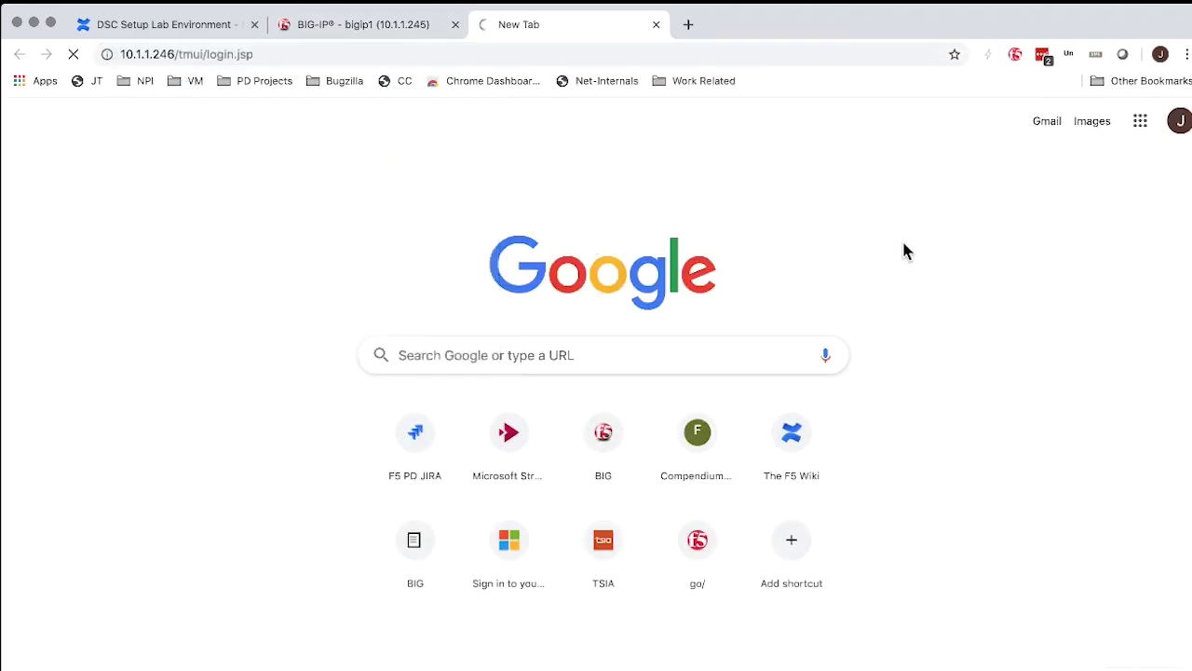
click(436, 501)
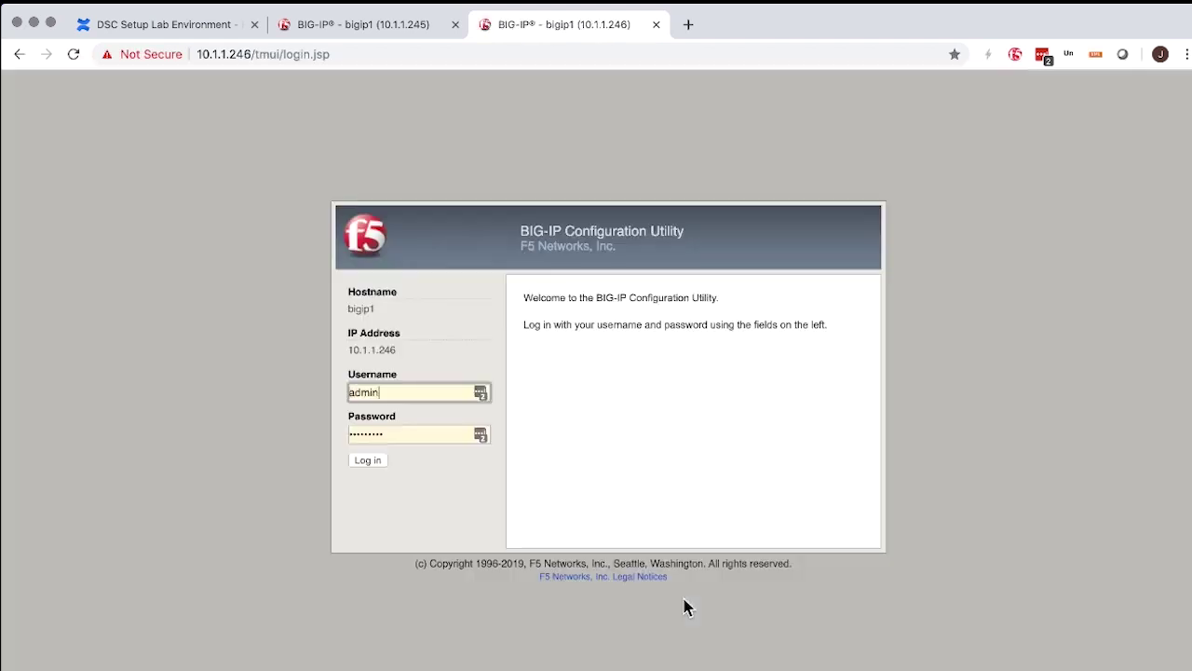
click(365, 461)
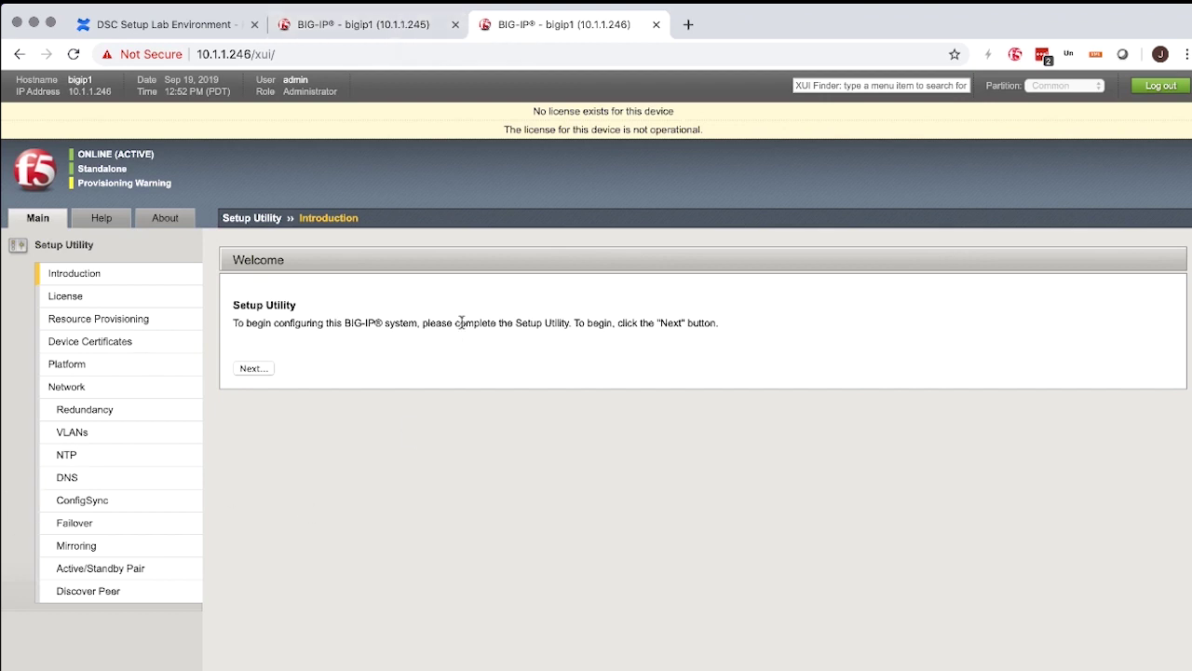
Step: Compare the introduction pages of both BIG-IP devices and start the Setup Utility on each, advancing to the License page
click(388, 28)
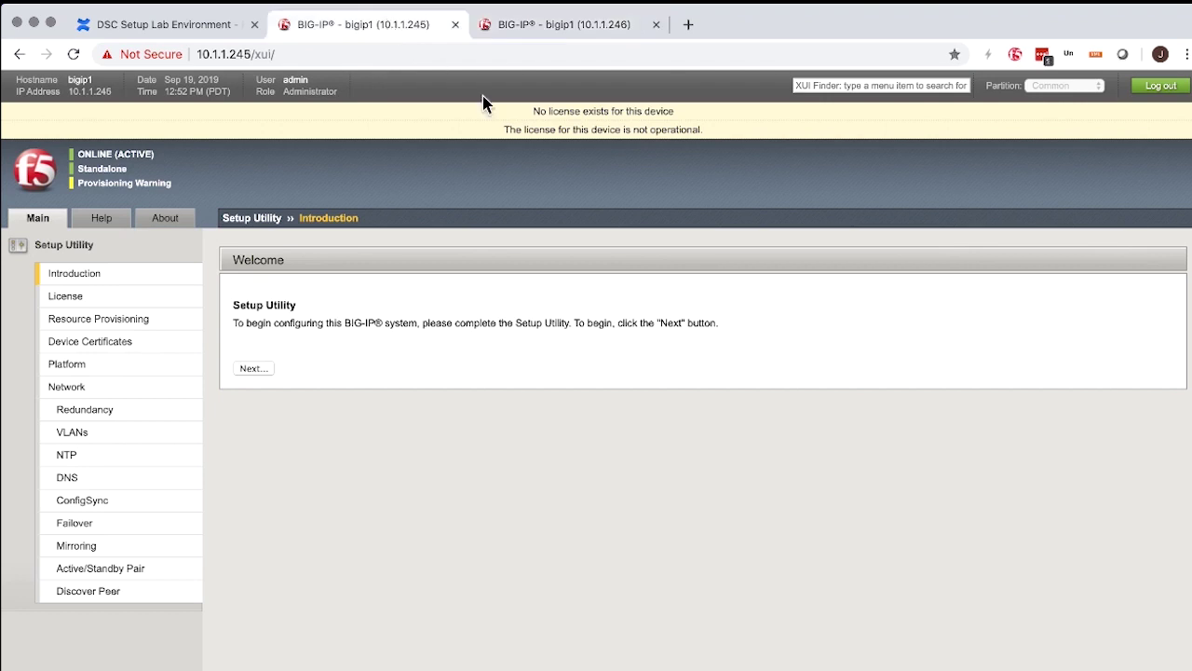
click(549, 30)
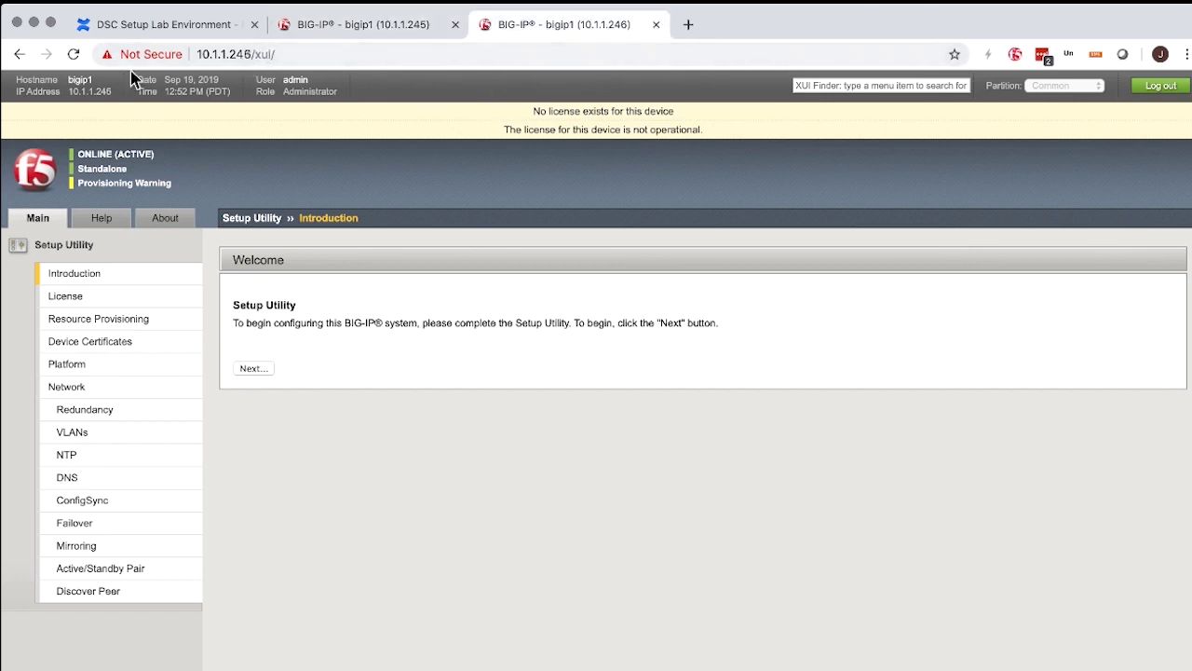
click(363, 31)
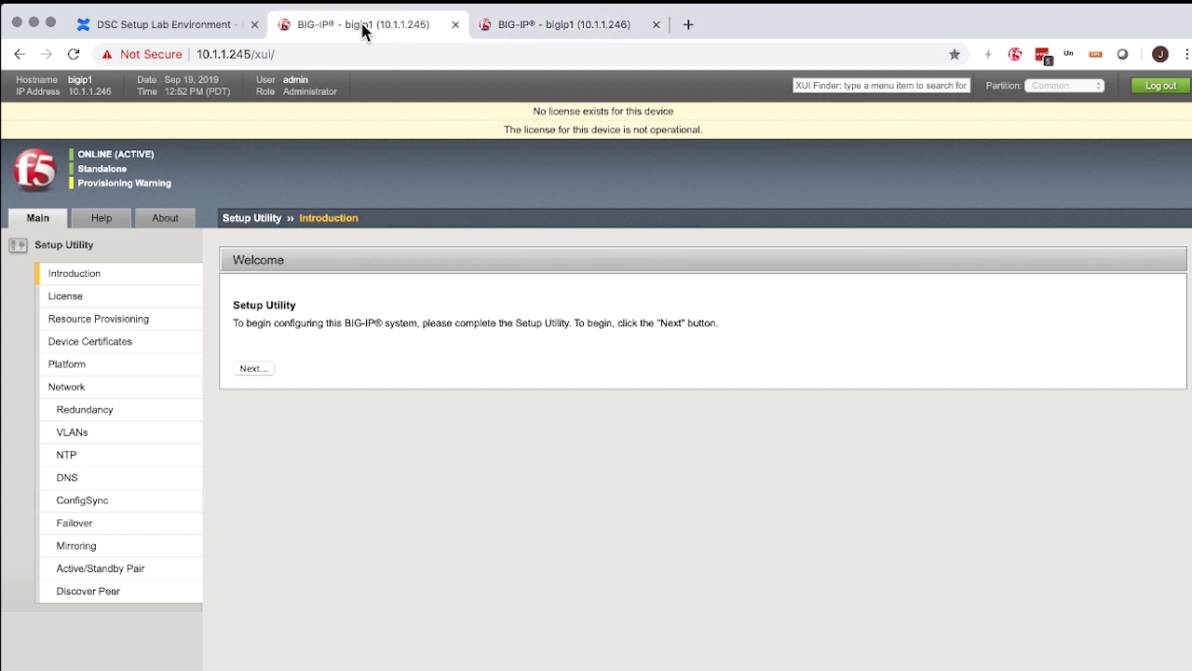
click(254, 369)
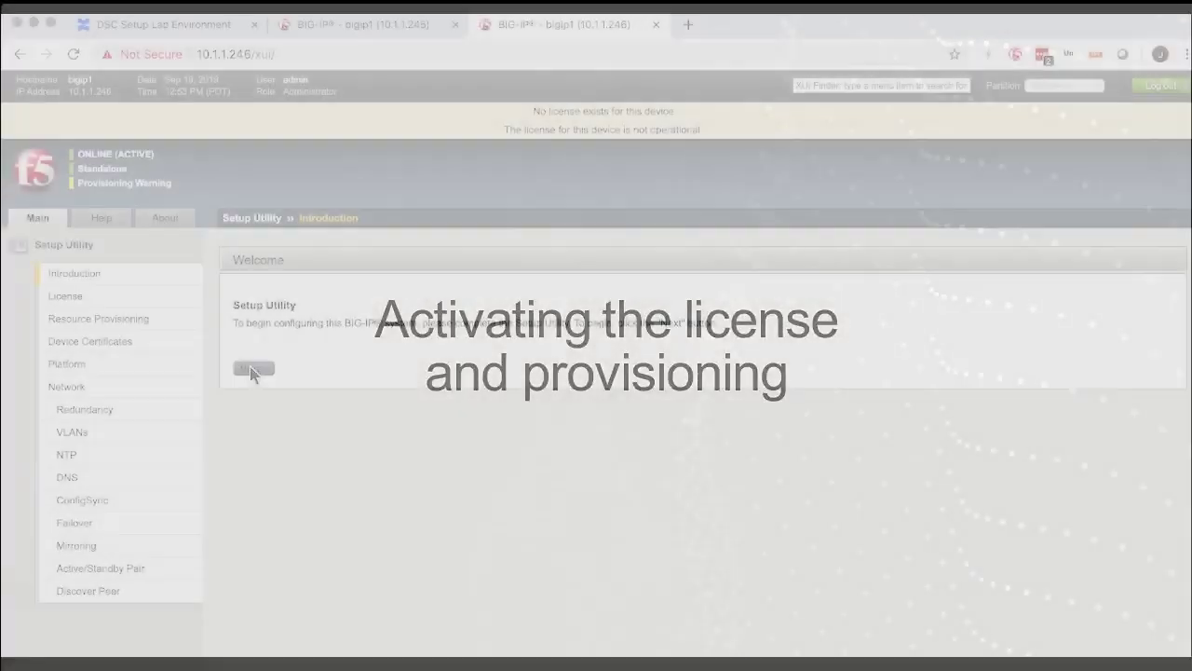
click(253, 370)
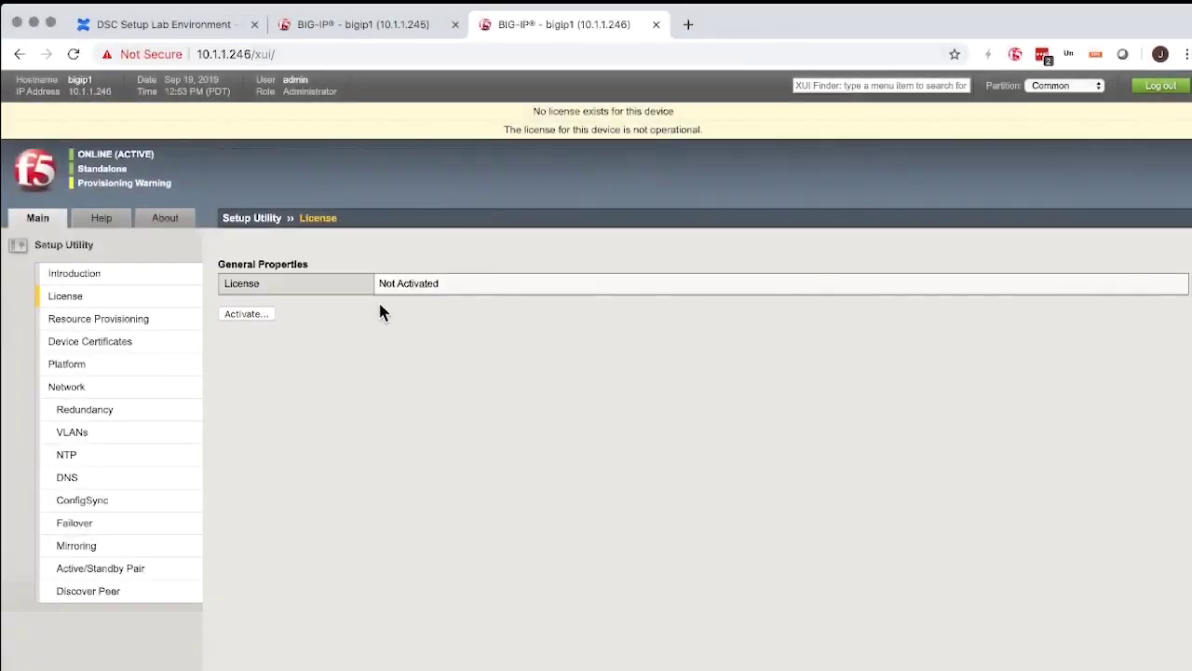
Step: Dismiss the configuration-change notice on 10.1.1.245 and check the provisioning progress on 10.1.1.246 before returning to the first device
click(359, 28)
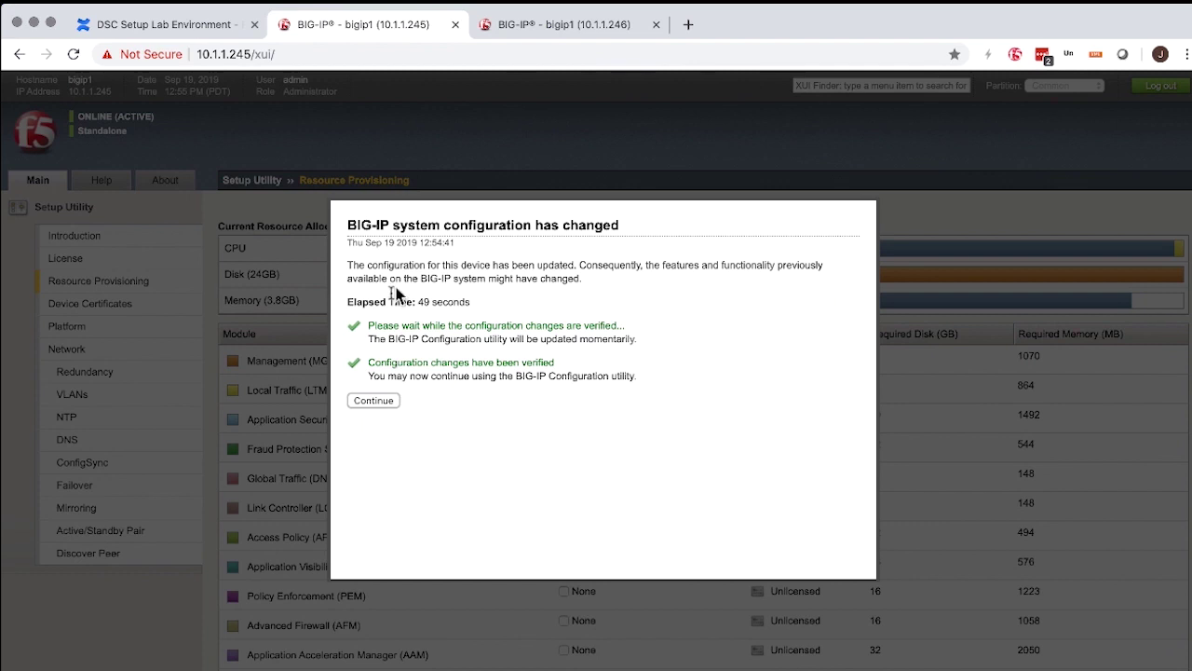
click(373, 401)
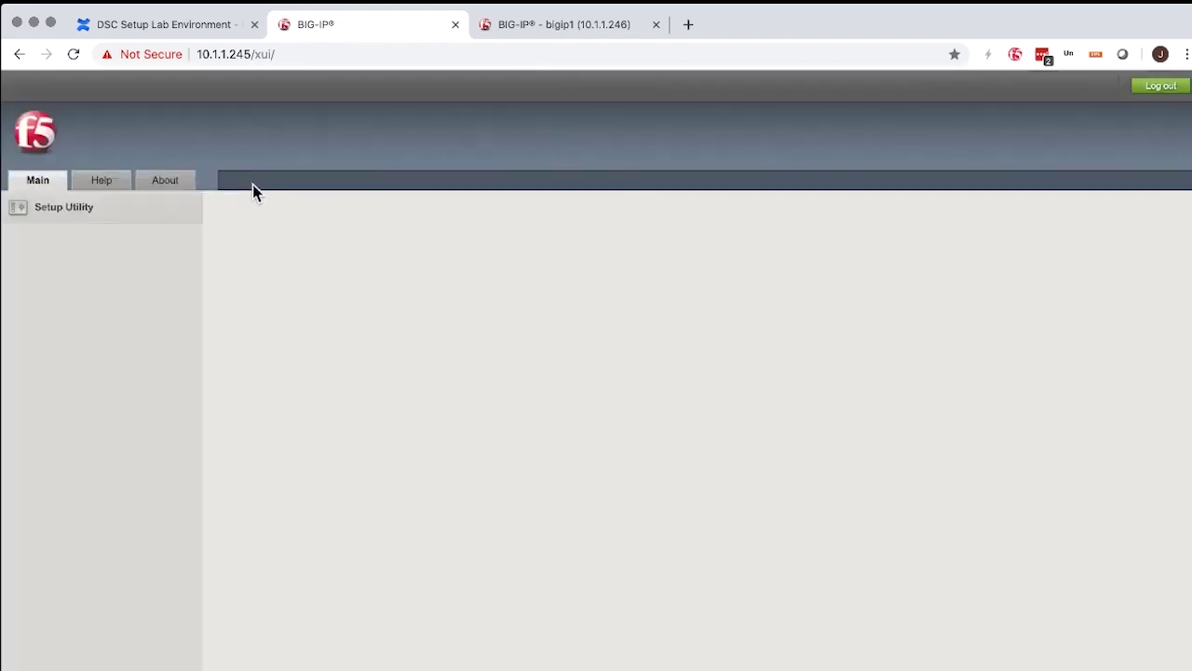
click(596, 24)
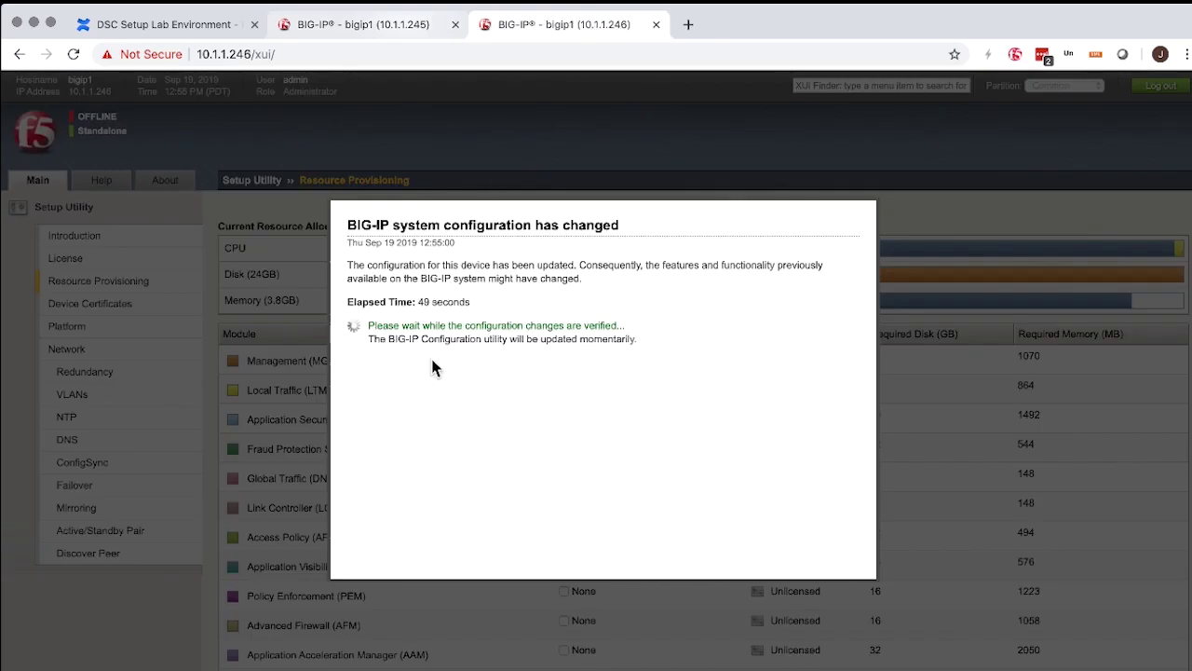
click(418, 26)
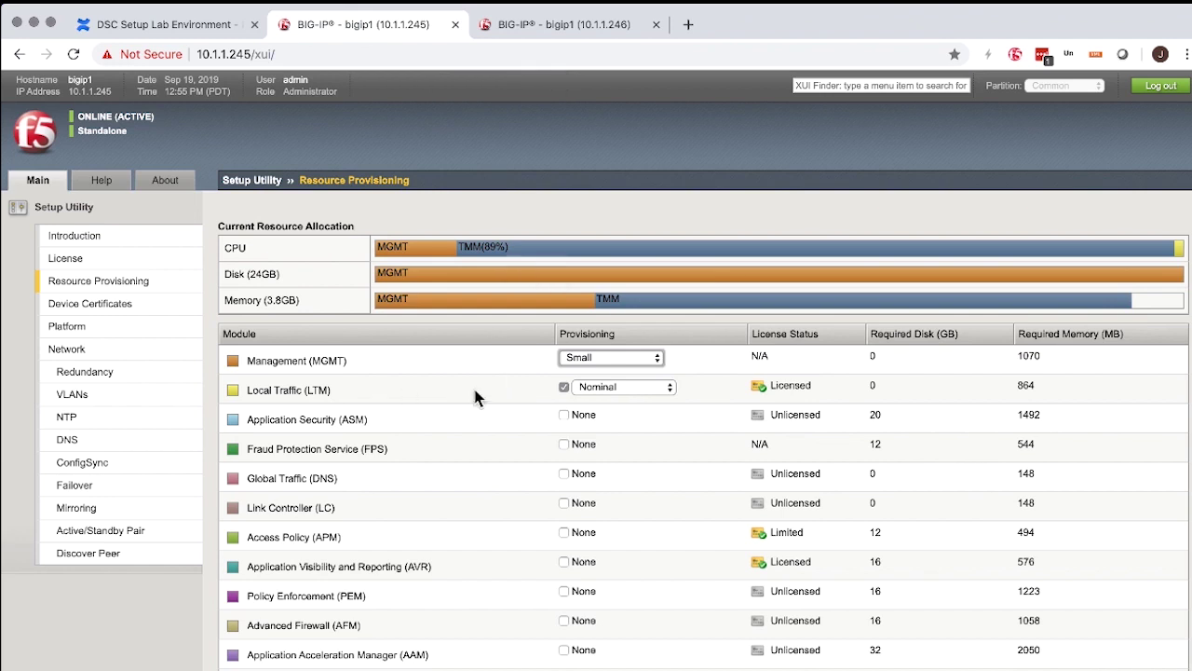
Step: Keep the current resource provisioning and device certificate on 10.1.1.245 and advance to the Platform settings
scroll(473, 392, down, 4)
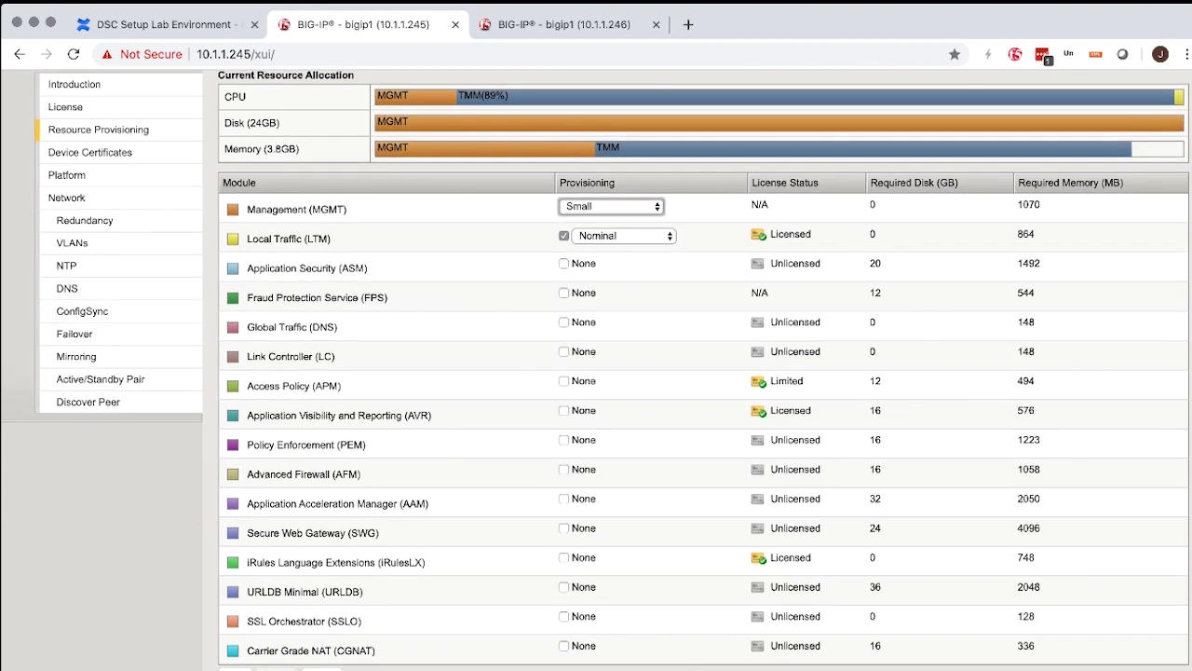
click(322, 667)
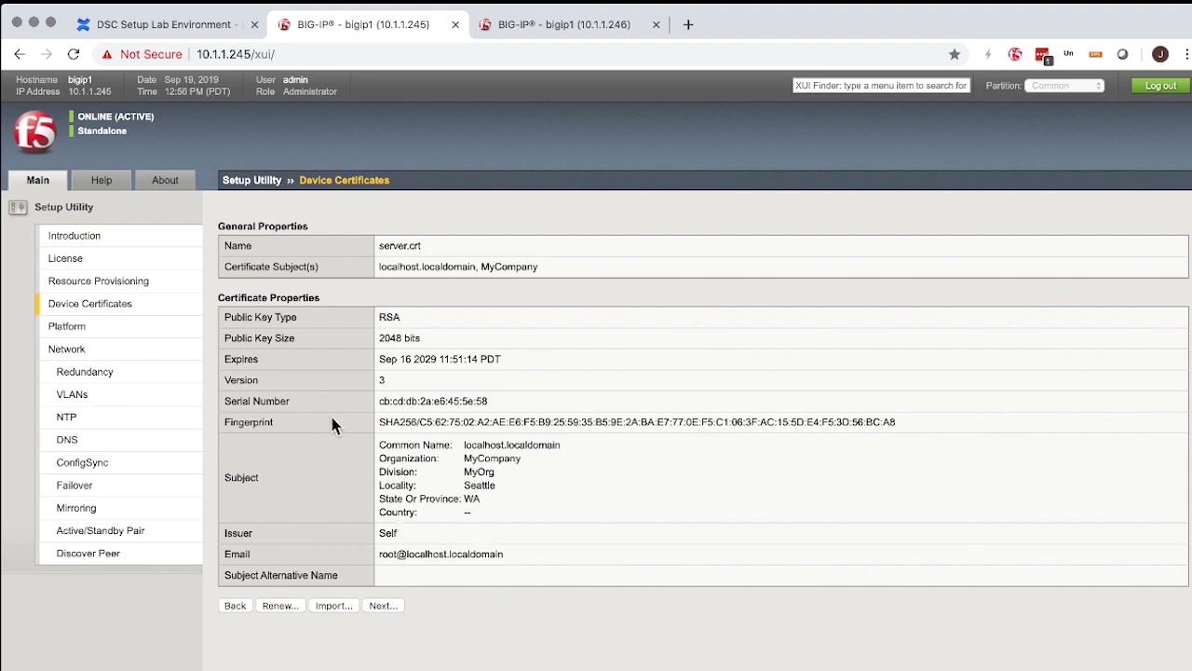
click(384, 606)
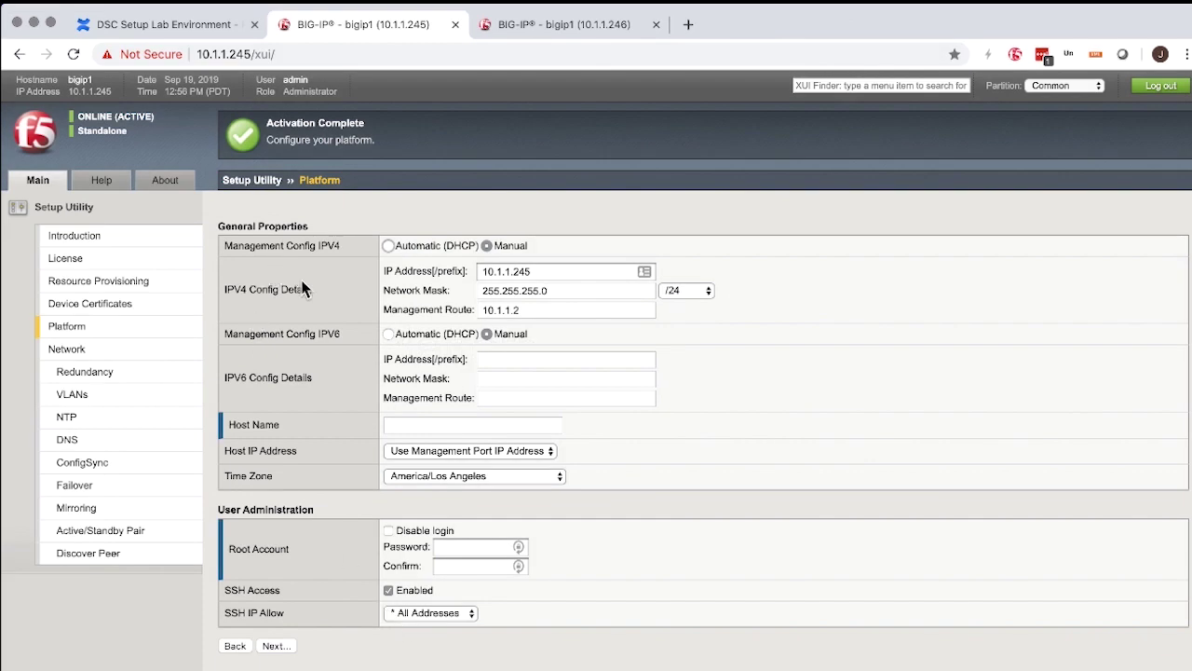
Step: Check the Platform page's IPv4 management address against the BIG-IP 1 management entry in the lab document
click(540, 271)
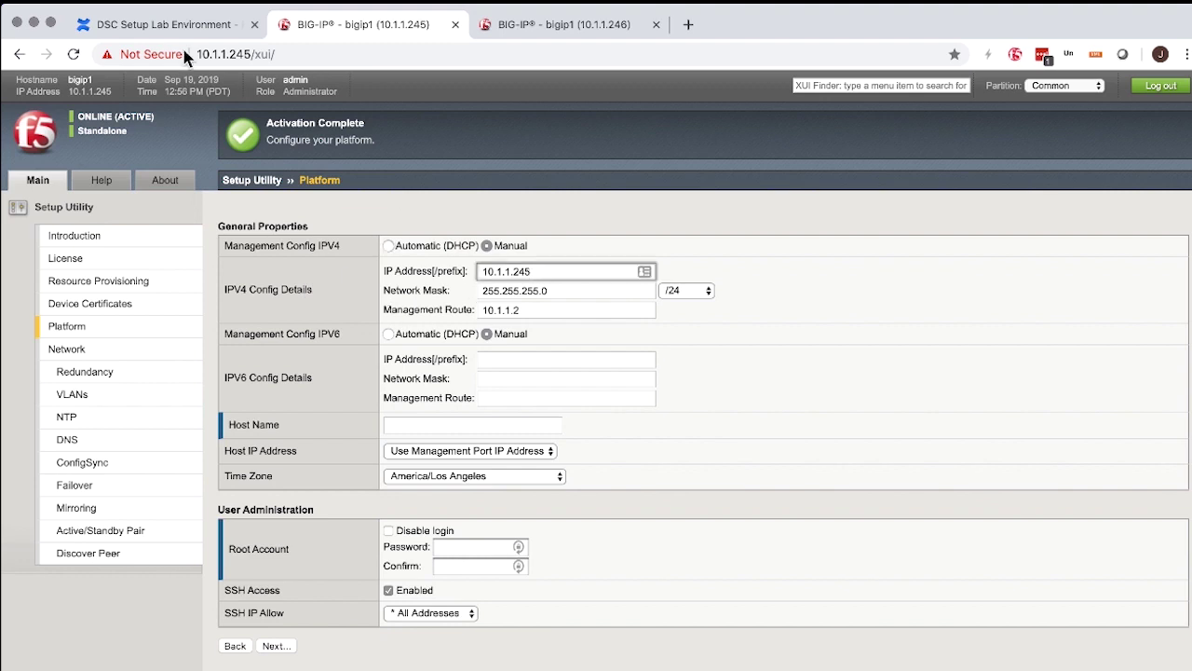
click(163, 28)
scroll(325, 306, down, 5)
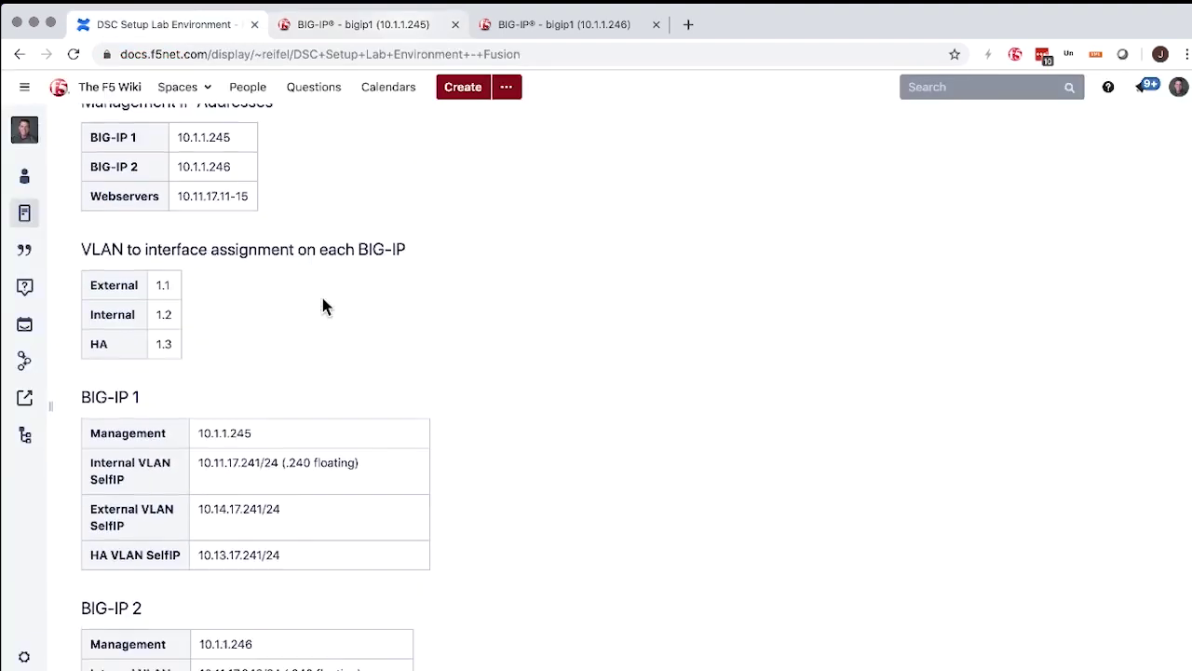
drag(191, 347, 308, 340)
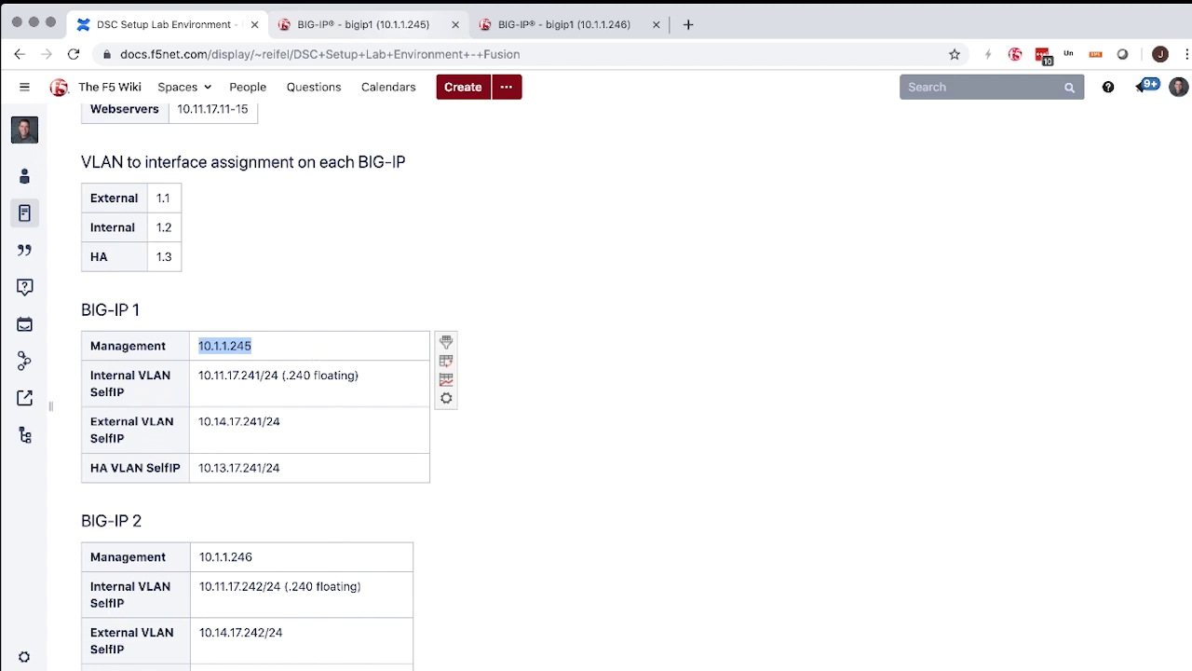
click(387, 35)
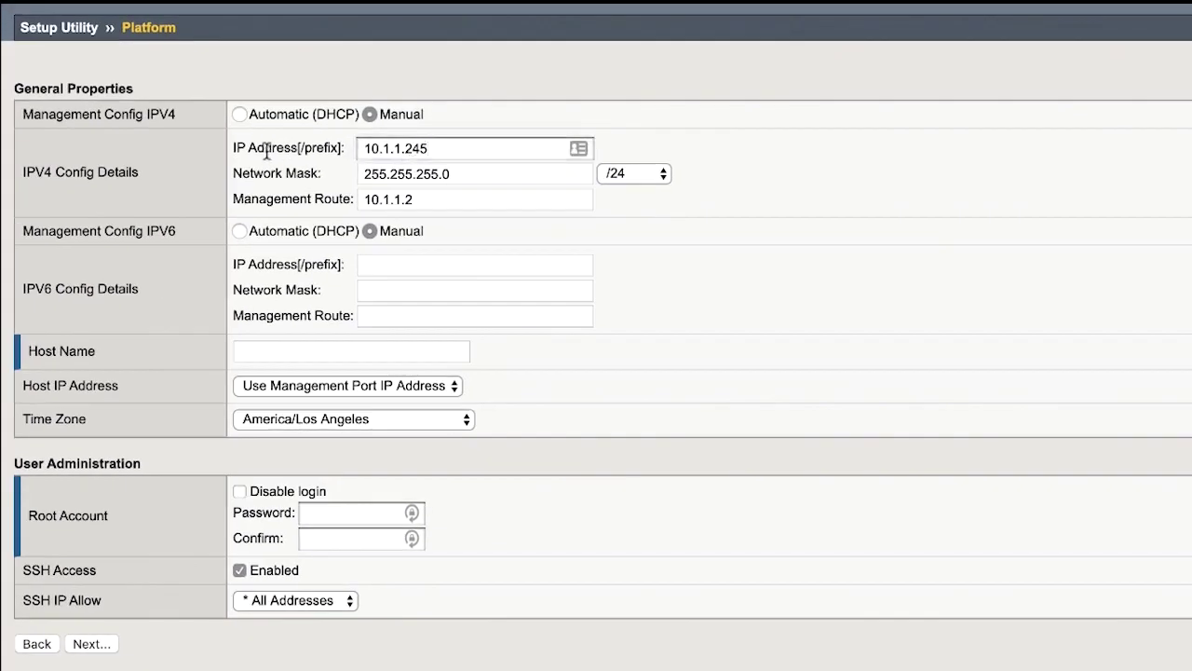
Step: Switch the IPv4 management configuration to Automatic (DHCP) and return it to Manual
click(240, 114)
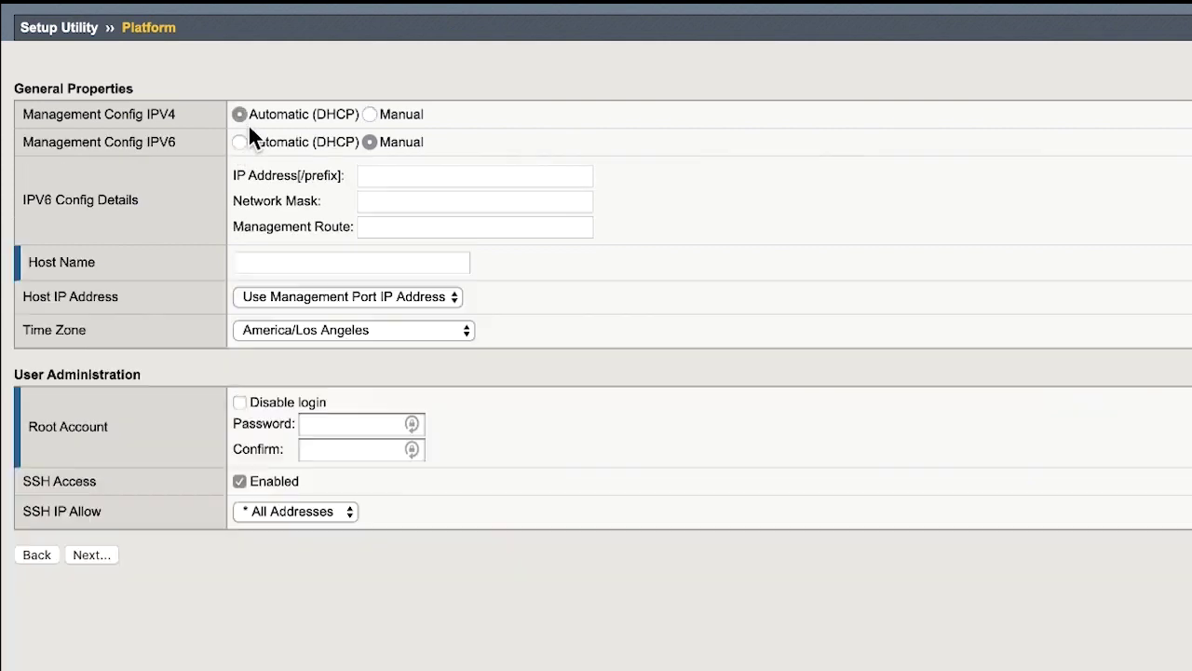
click(372, 113)
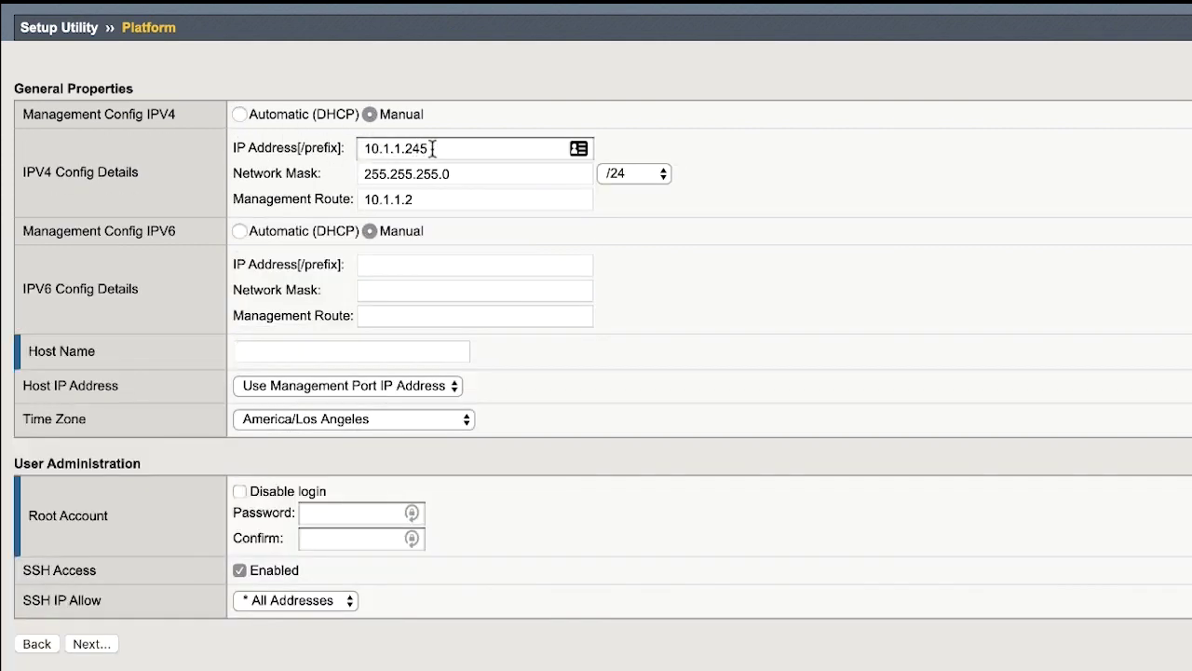
Step: Review the IPv4 network mask and management route, and set the host name to bigip1.f5demo.com
click(455, 179)
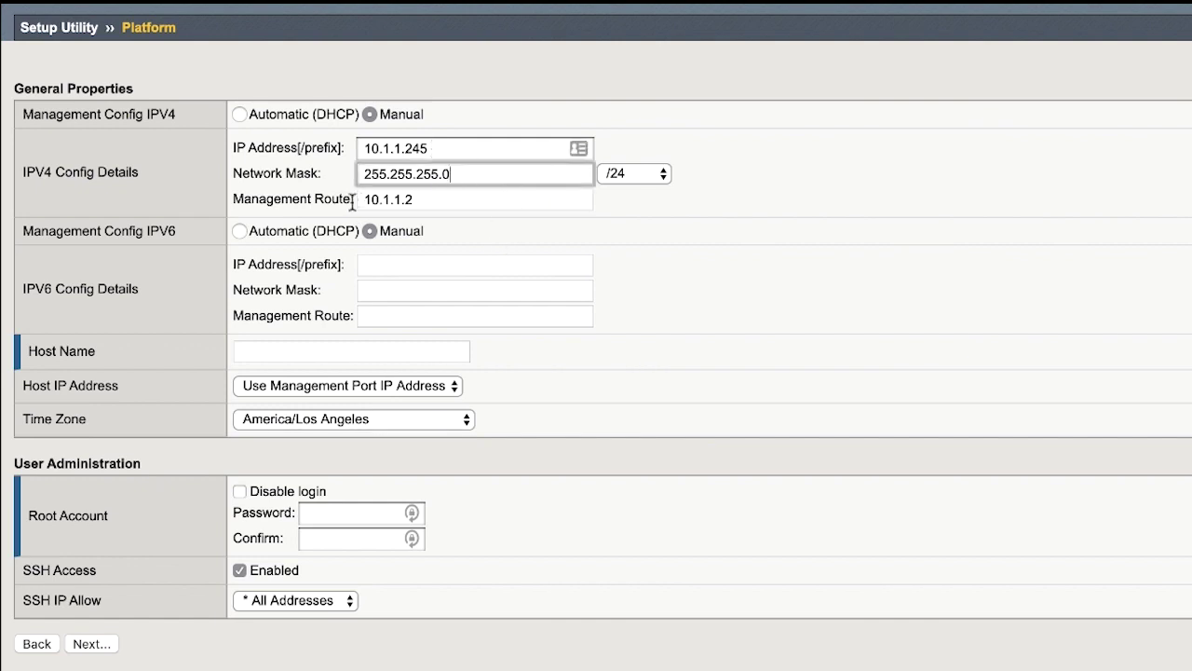
drag(362, 203, 415, 199)
click(448, 199)
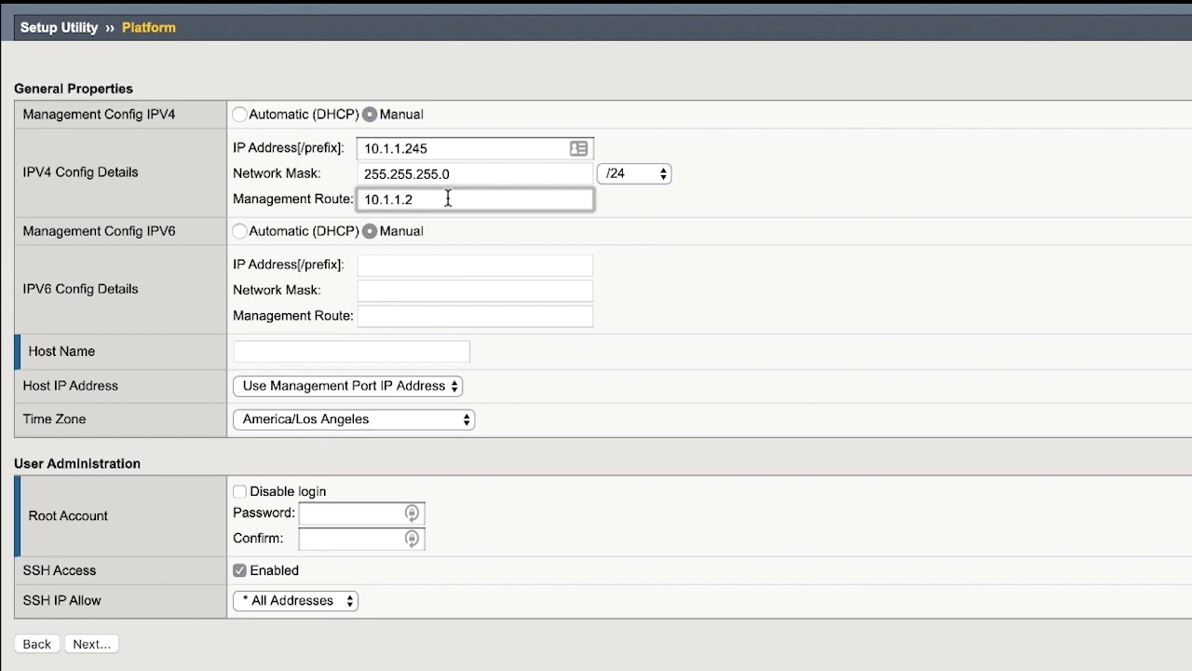
click(354, 351)
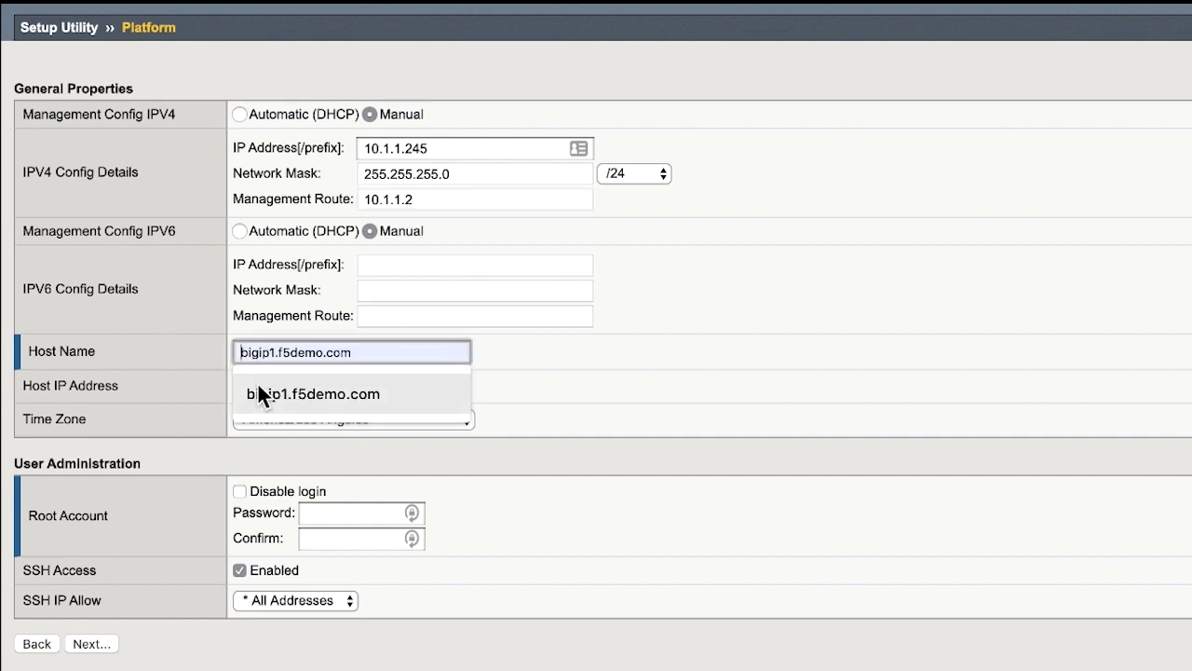
click(329, 393)
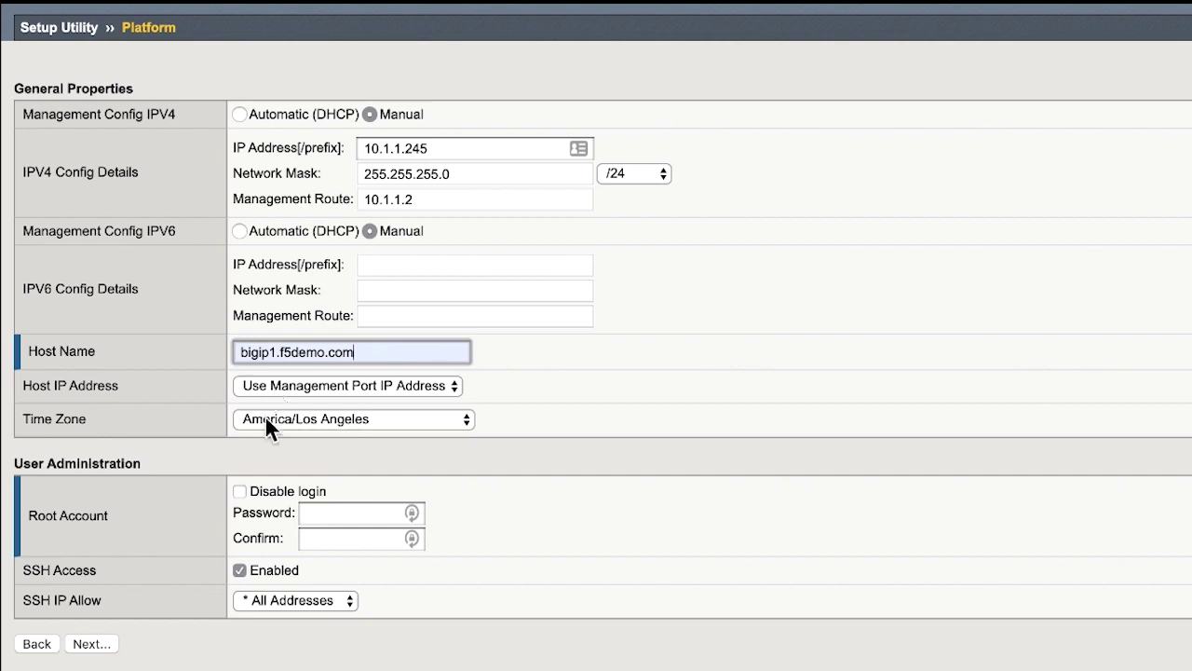
Step: Enter and confirm the root account password on 10.1.1.245, and submit the Platform settings
click(340, 520)
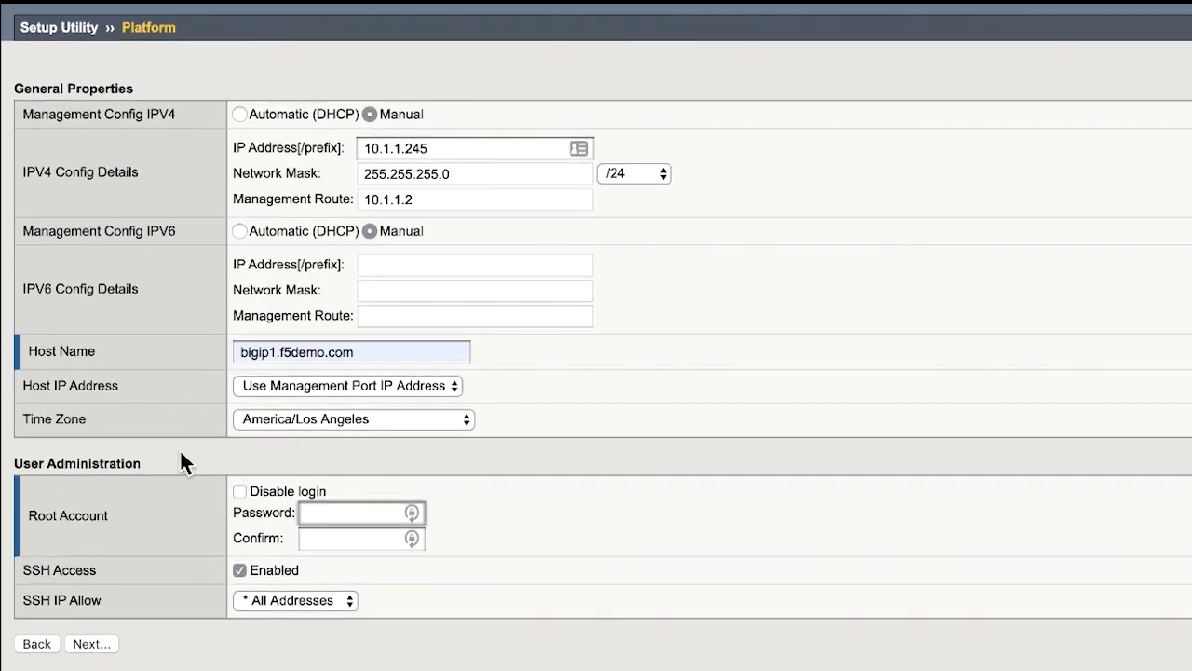
text(*********)
key(Tab)
text(*********)
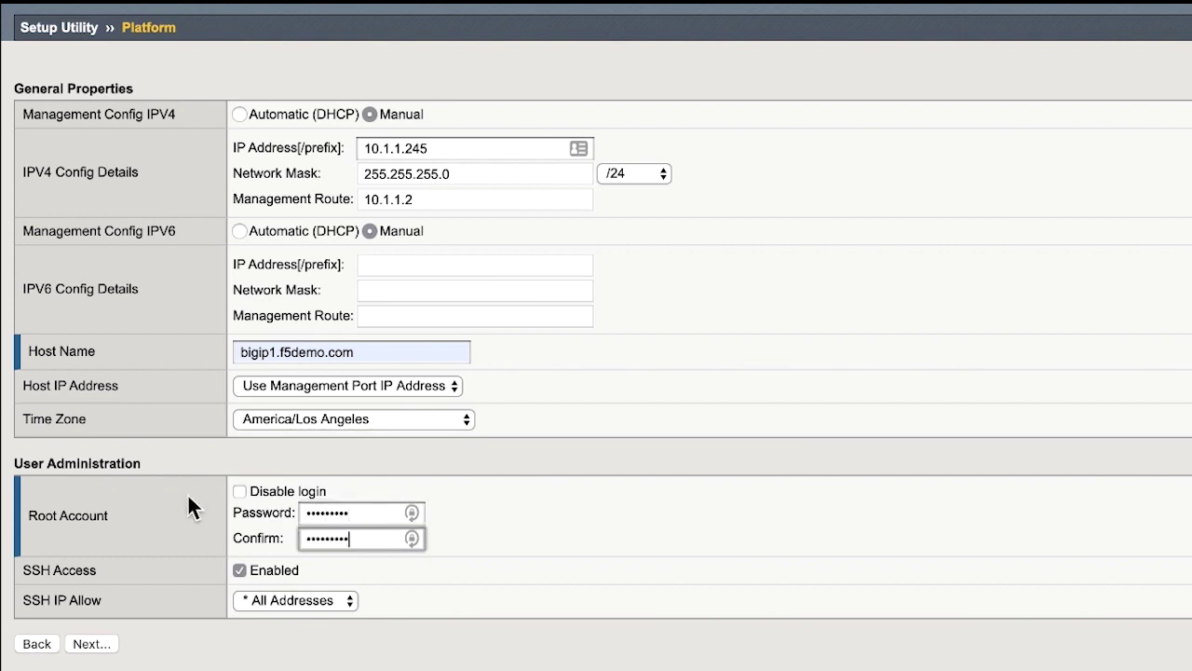
click(99, 648)
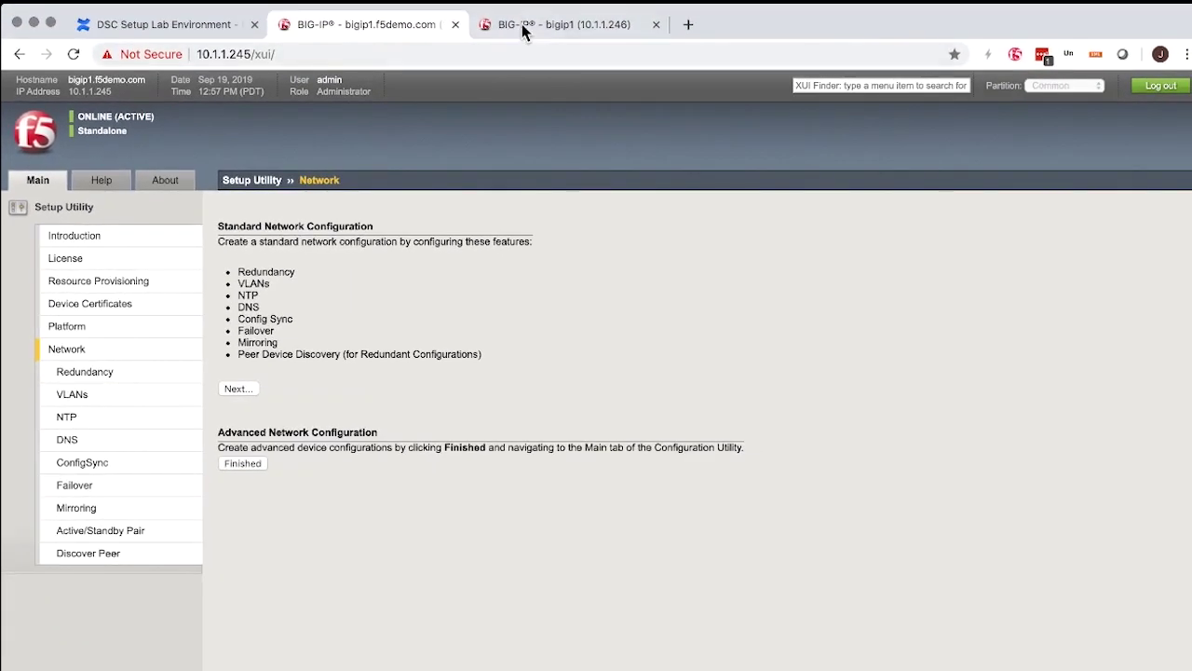
Step: On 10.1.1.246, dismiss the configuration-change notice and advance to the Platform settings, keeping the current resource provisioning and device certificate
click(524, 26)
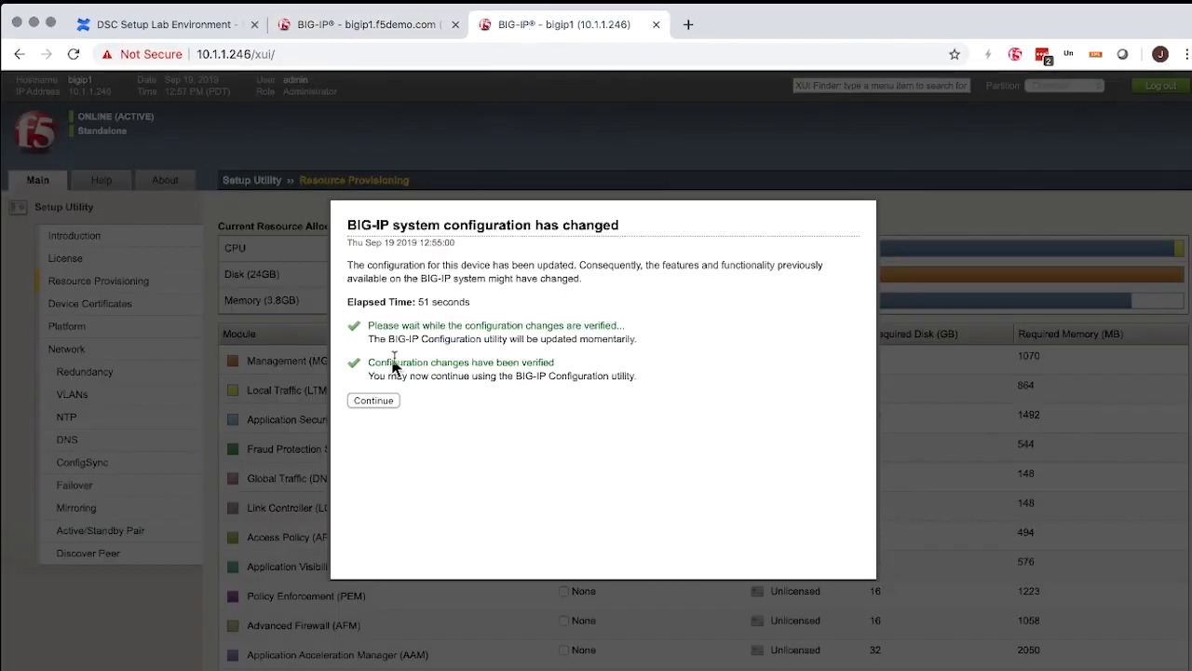
click(371, 402)
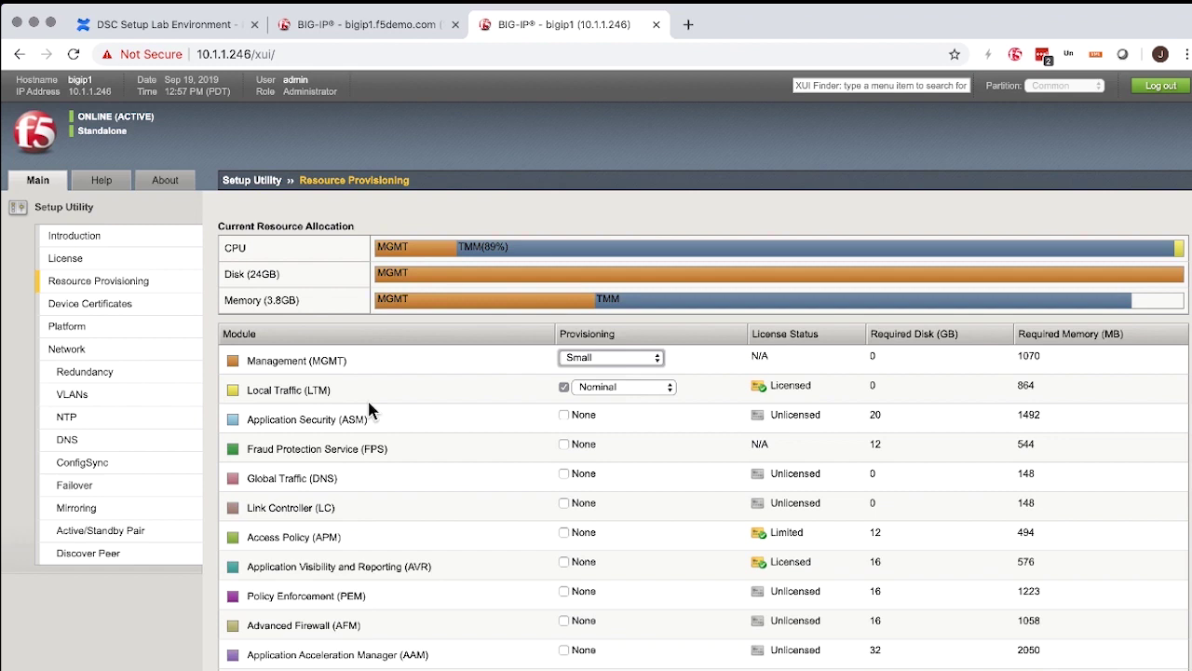
scroll(423, 389, down, 3)
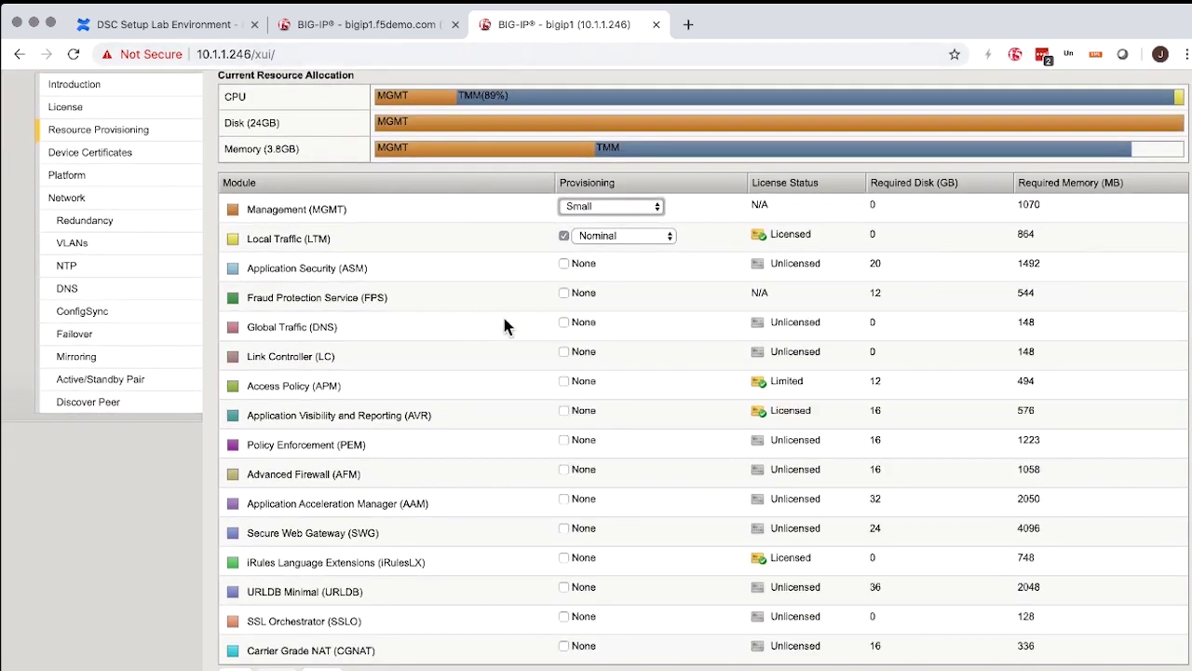
click(322, 668)
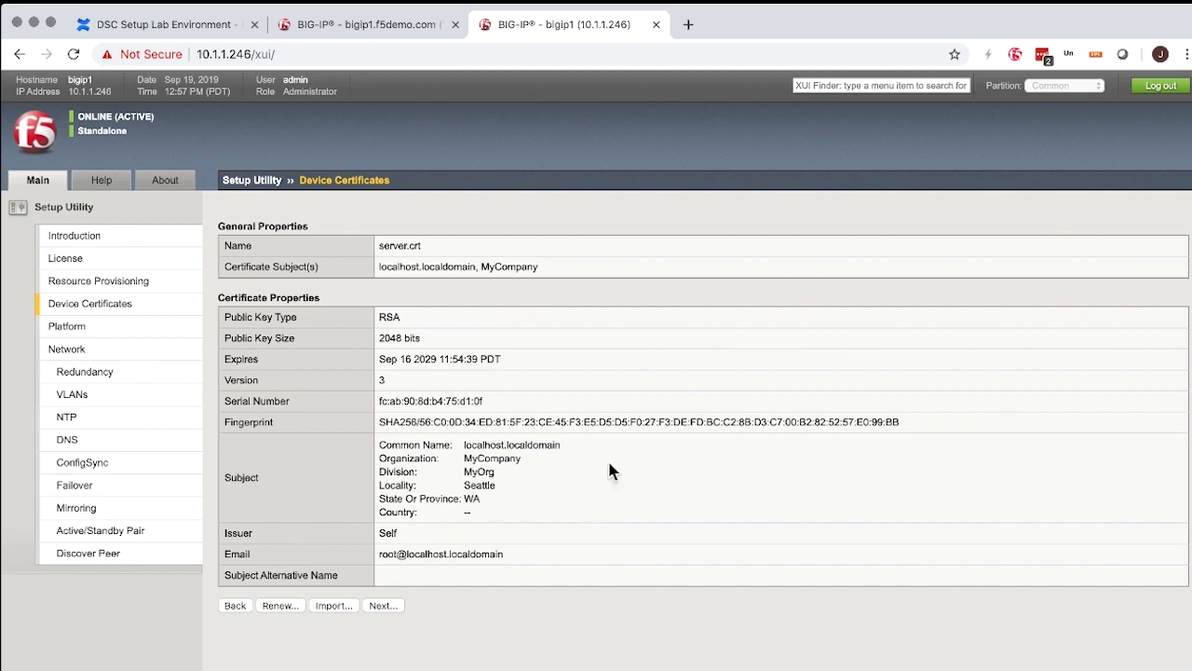
click(383, 607)
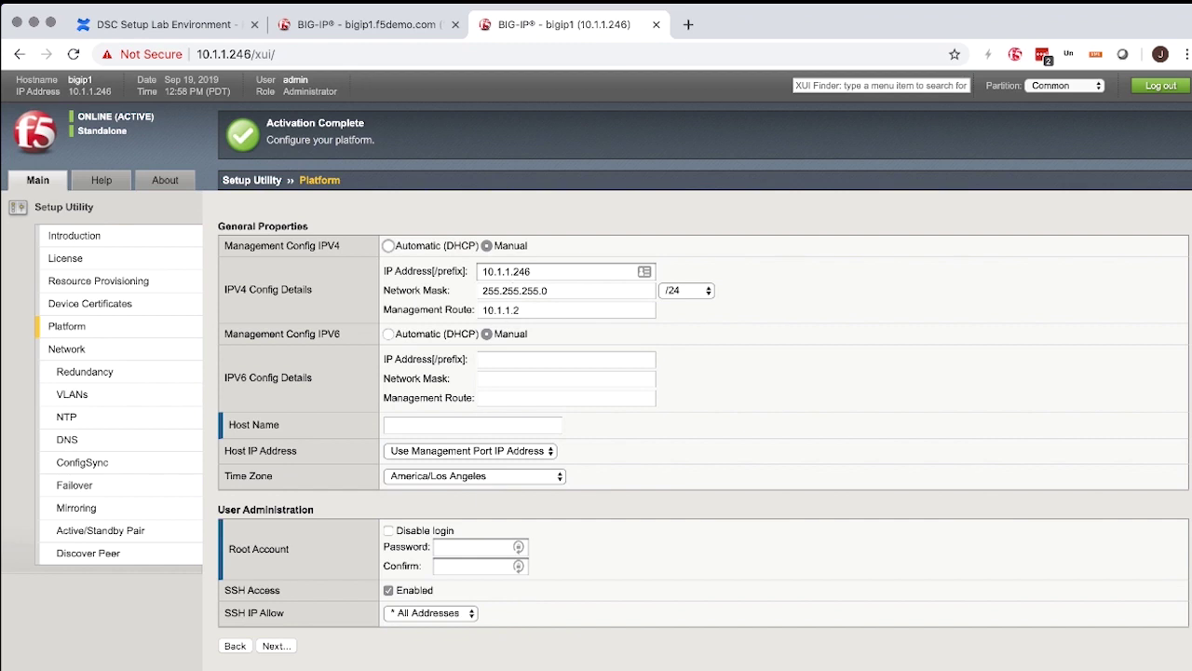
Step: Set the host name of the 10.1.1.246 device to bigip2.f5demo.com, keeping its IPv4 management address
click(533, 272)
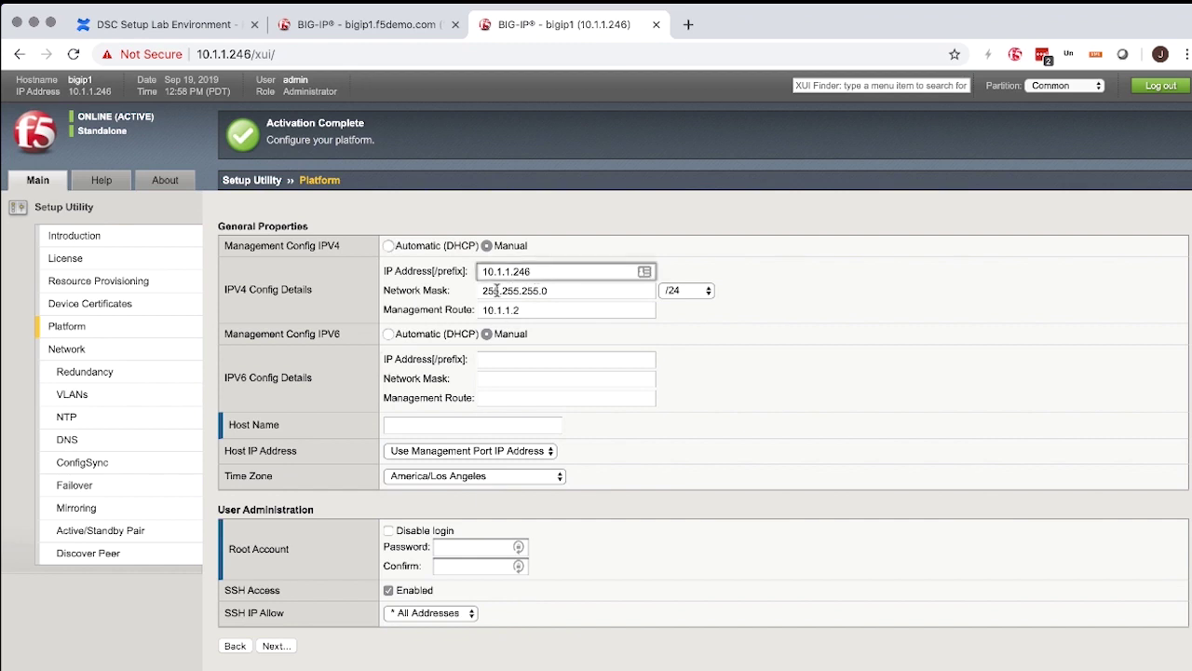
click(442, 429)
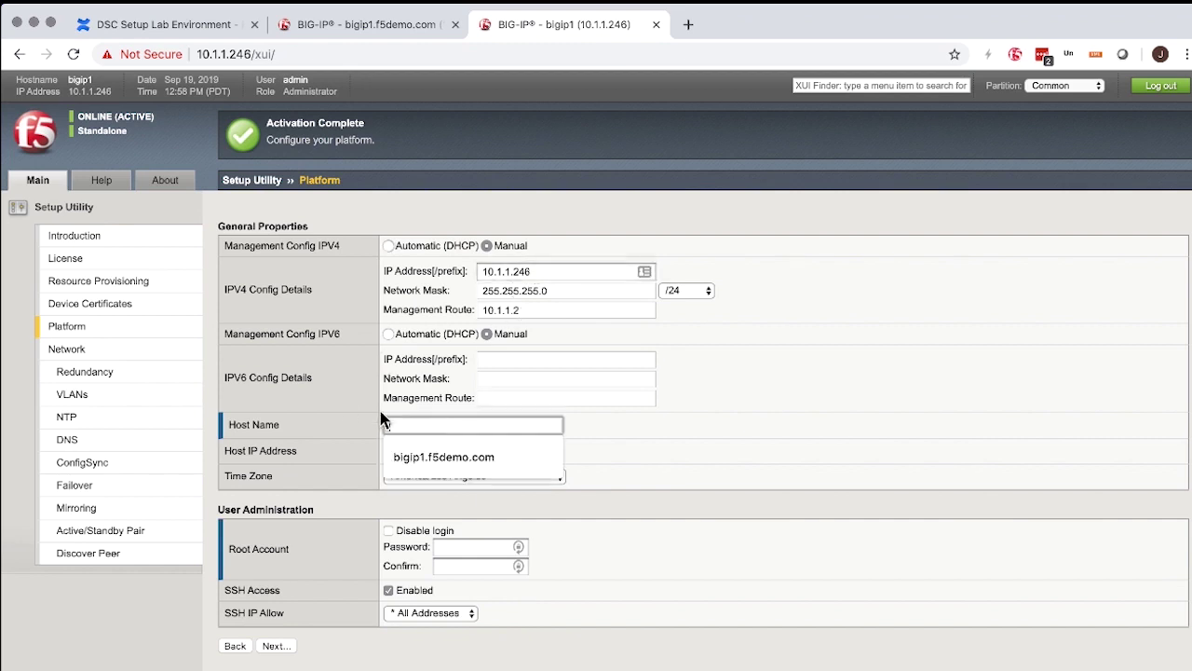
text(bigip2.f5demo.com)
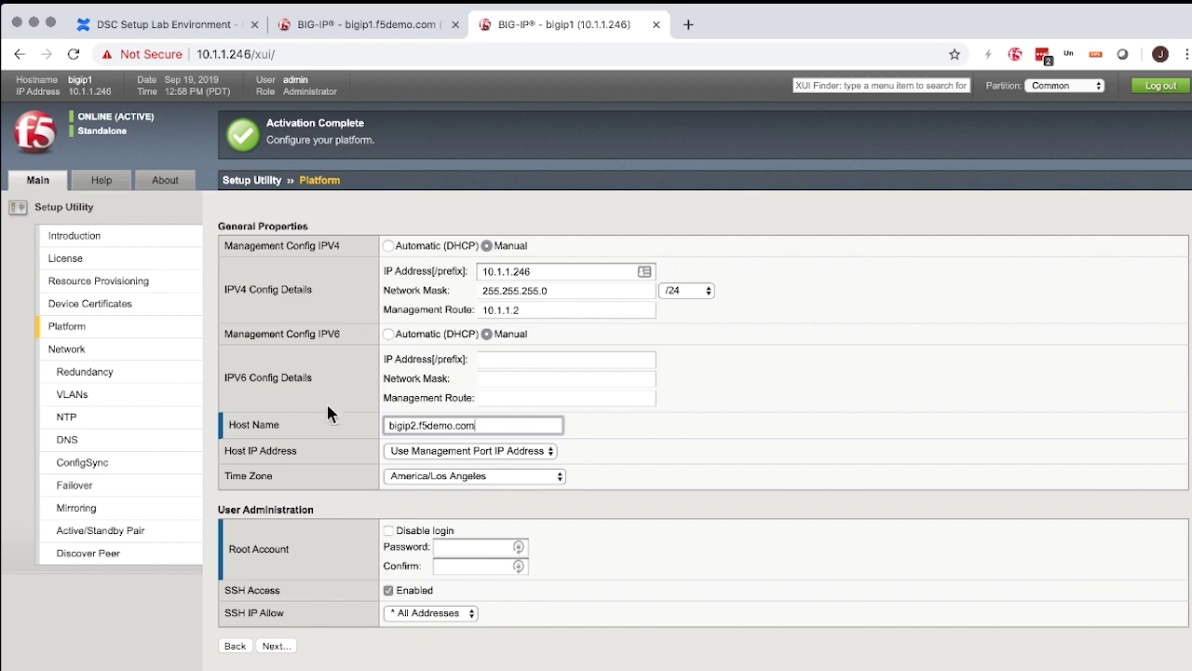
Step: Enter and confirm the root account password on 10.1.1.246, and submit the Platform settings
click(477, 547)
text(•••••••••)
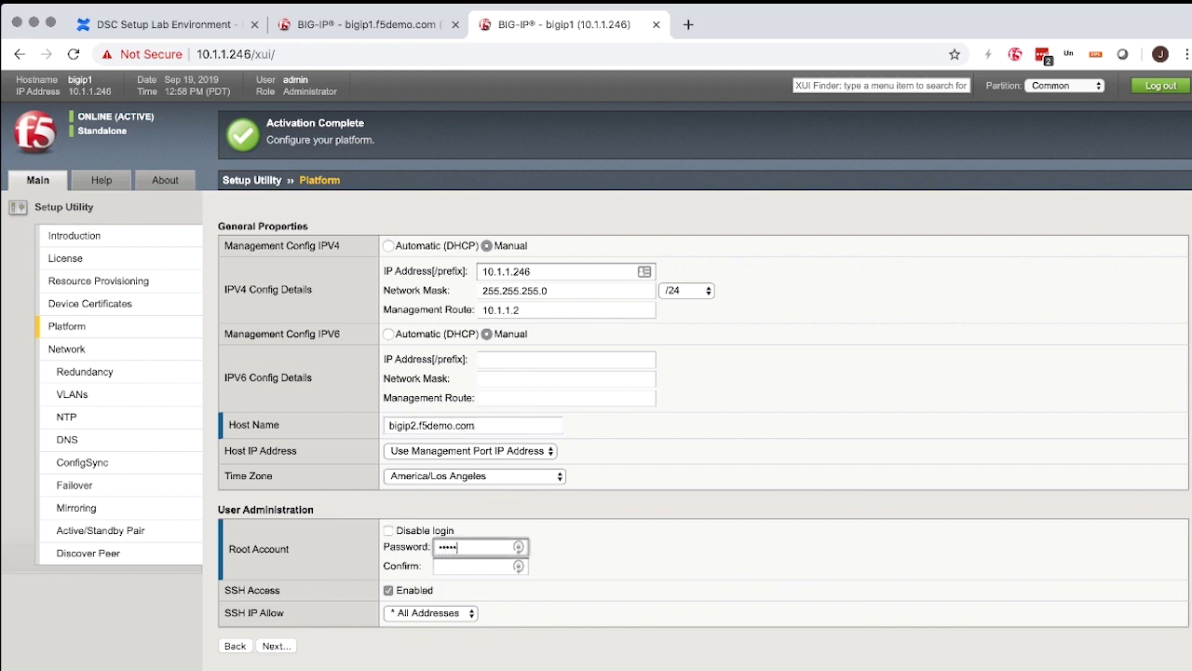
key(Tab)
text(•••••••••)
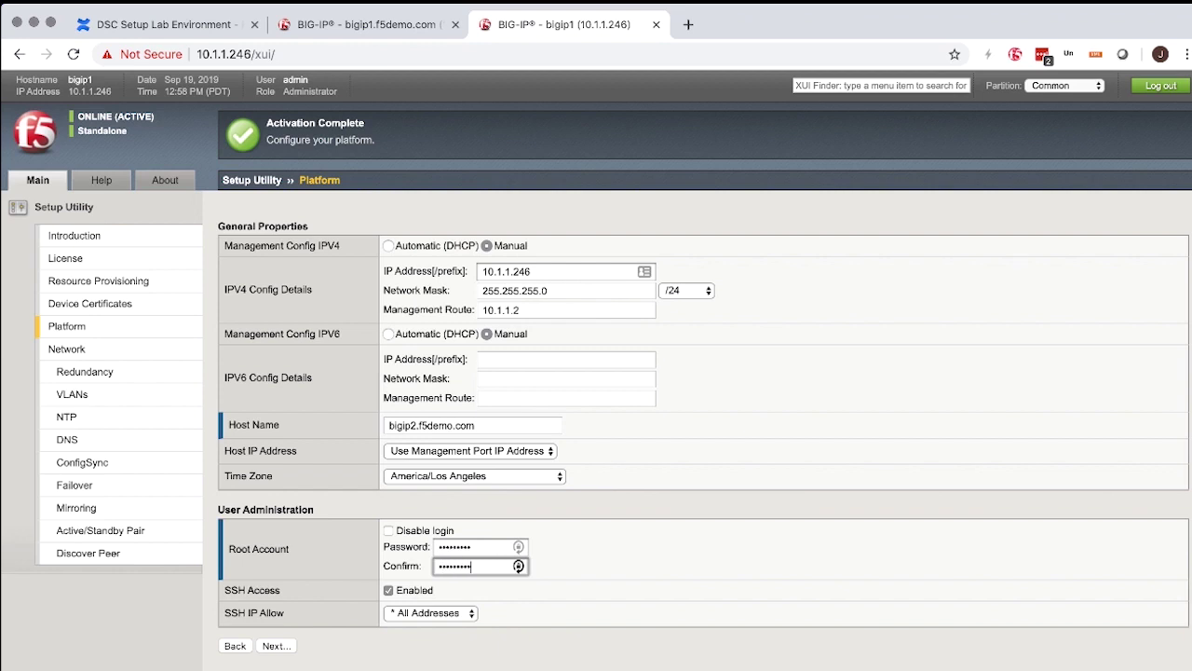
click(279, 645)
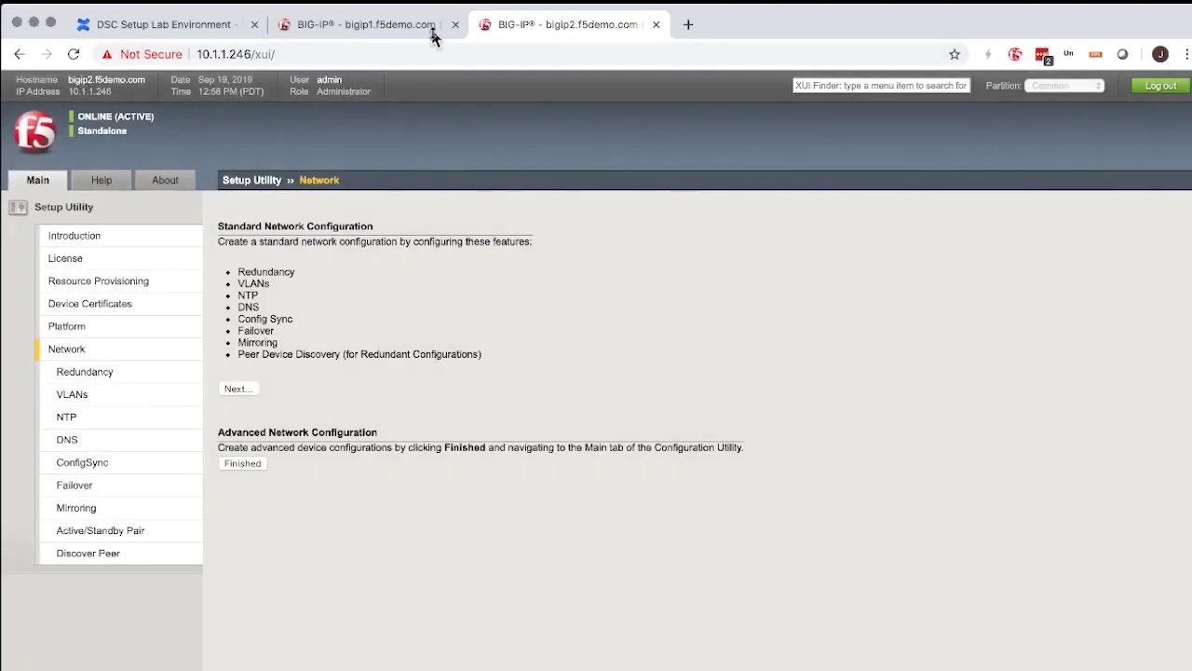
Step: On 10.1.1.245, start the standard network configuration and keep Network as the failover method in the redundancy options
click(394, 24)
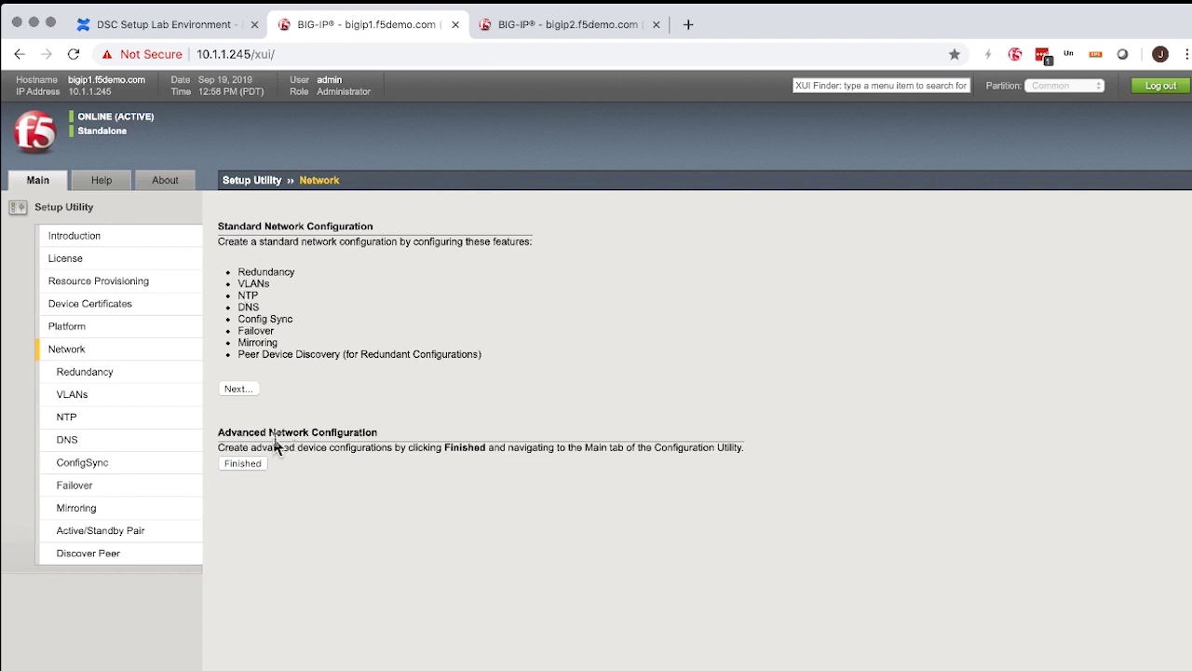
drag(244, 430, 393, 448)
click(464, 454)
click(239, 390)
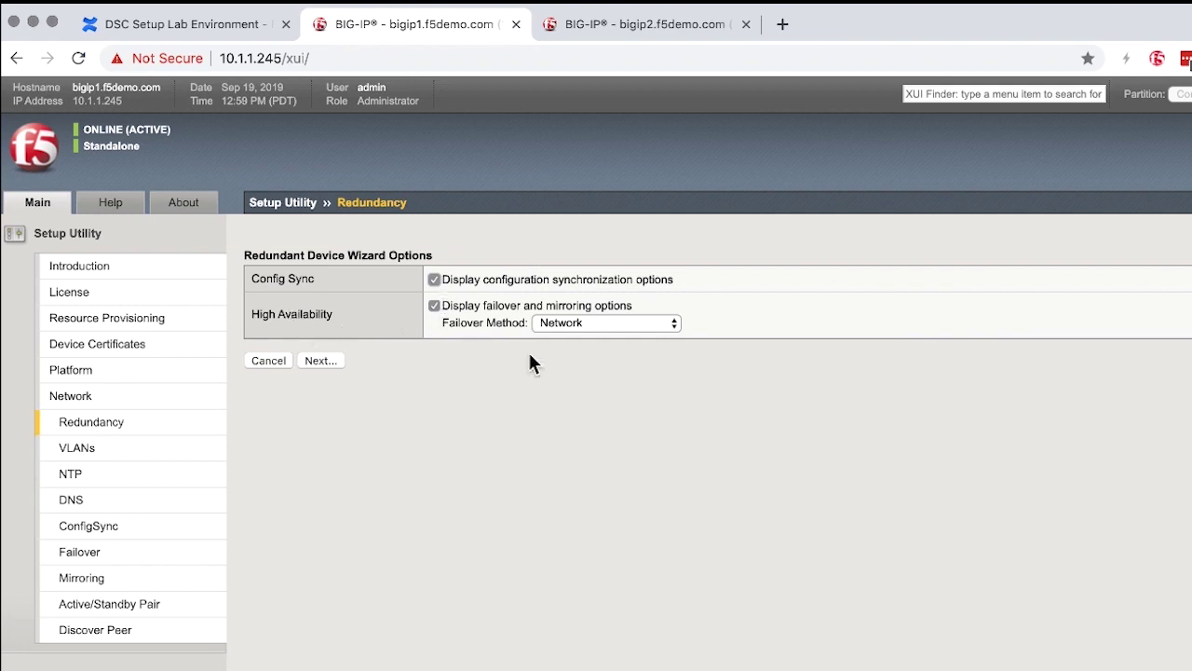
click(593, 326)
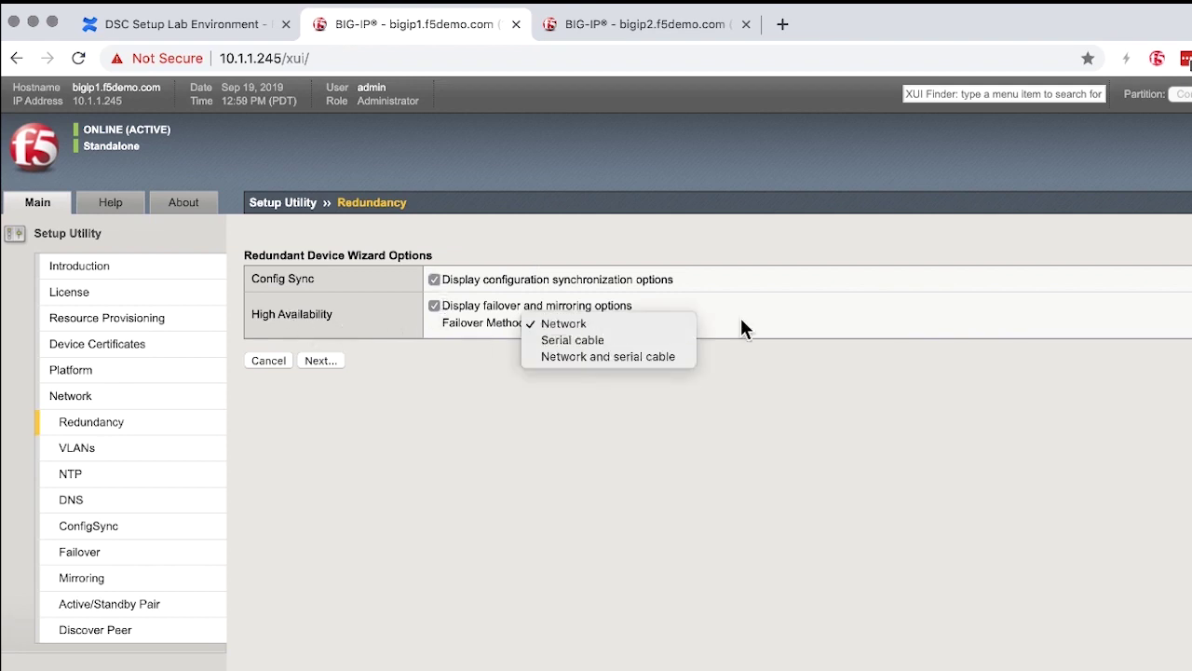
click(649, 326)
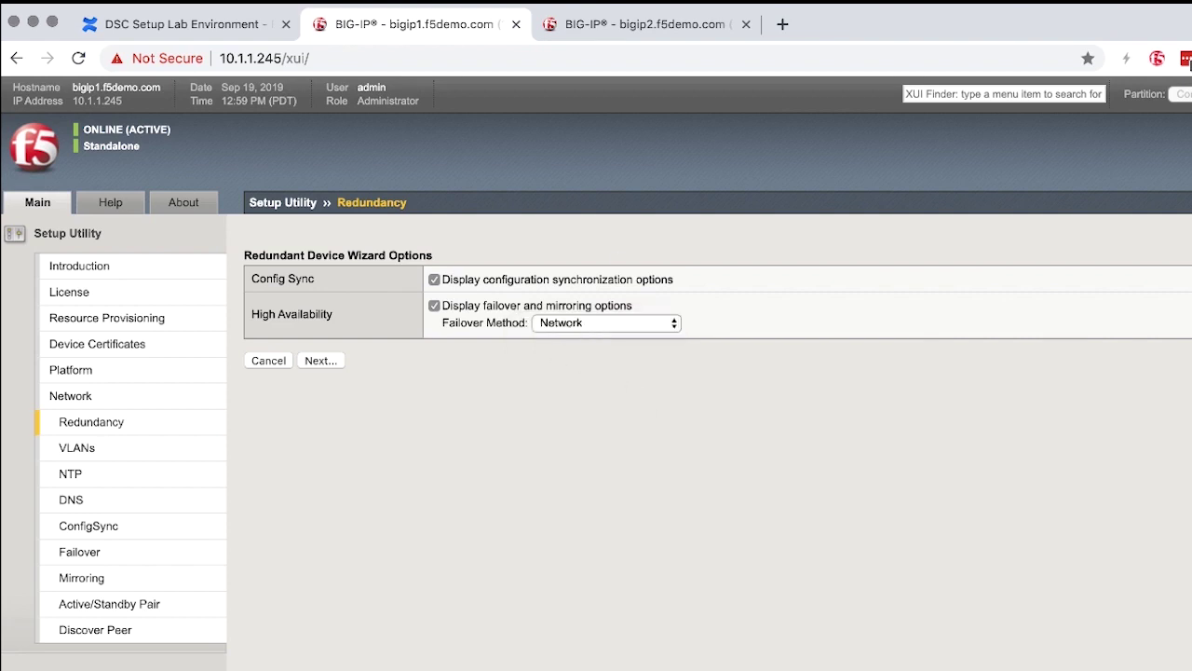
Step: On 10.1.1.246, start the standard network configuration and accept the default redundancy options to reach the VLANs page
click(596, 27)
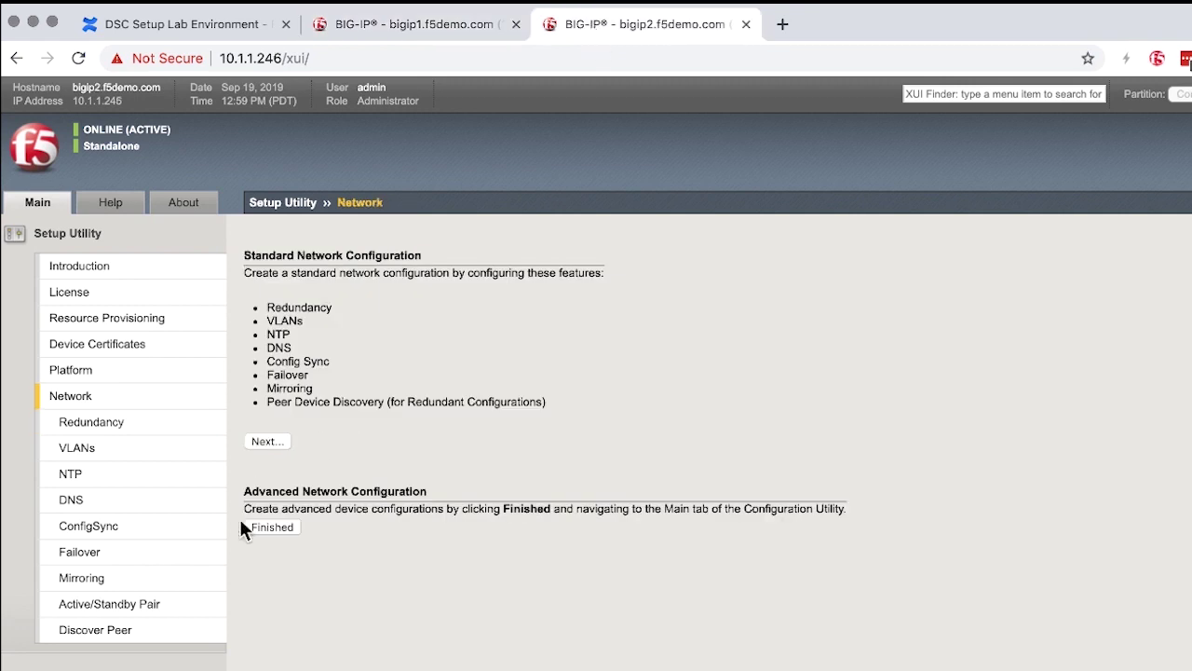
click(264, 441)
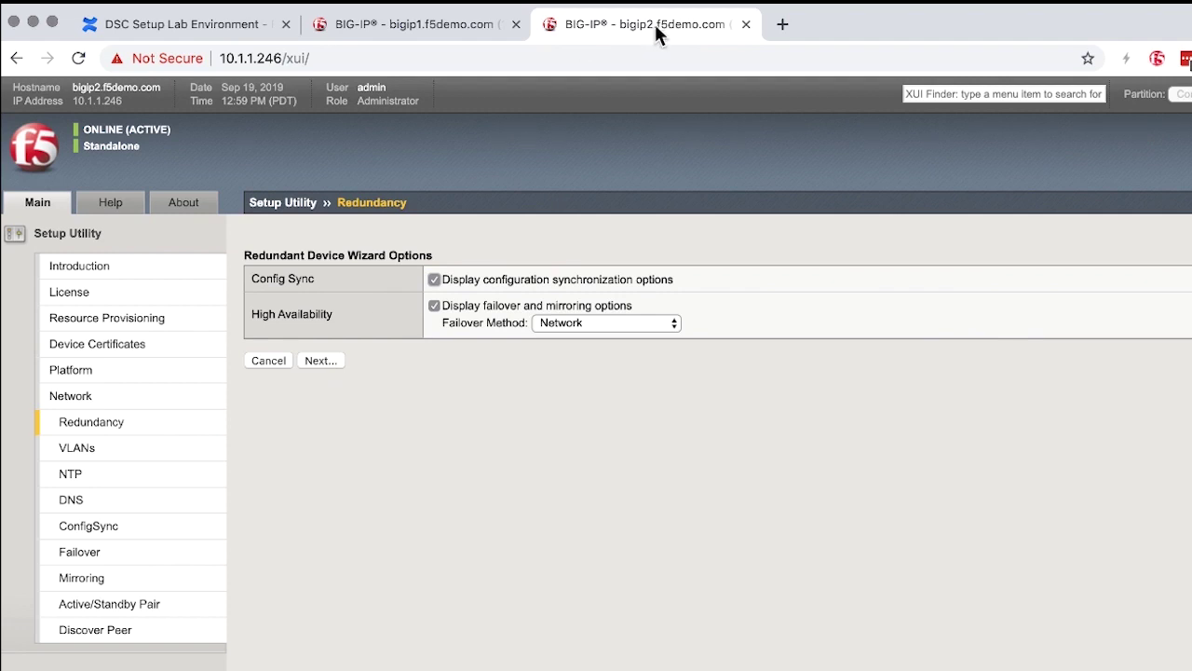
click(319, 361)
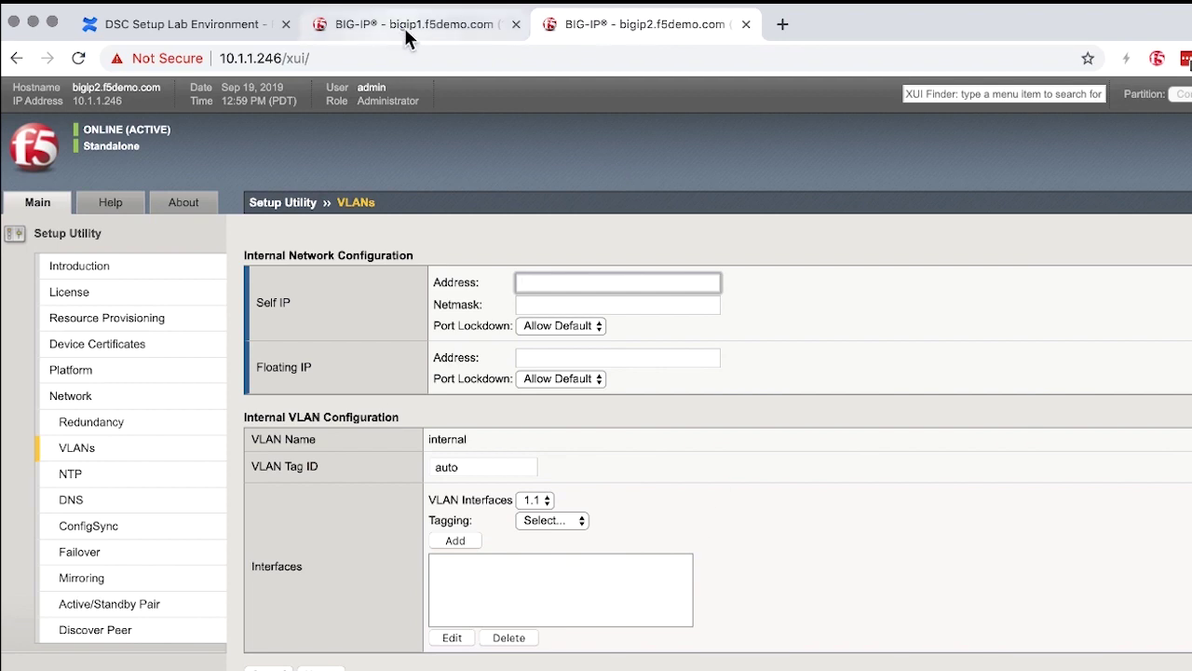
Step: Accept the redundancy options on 10.1.1.245 and advance to the internal network configuration on the VLANs page
click(459, 32)
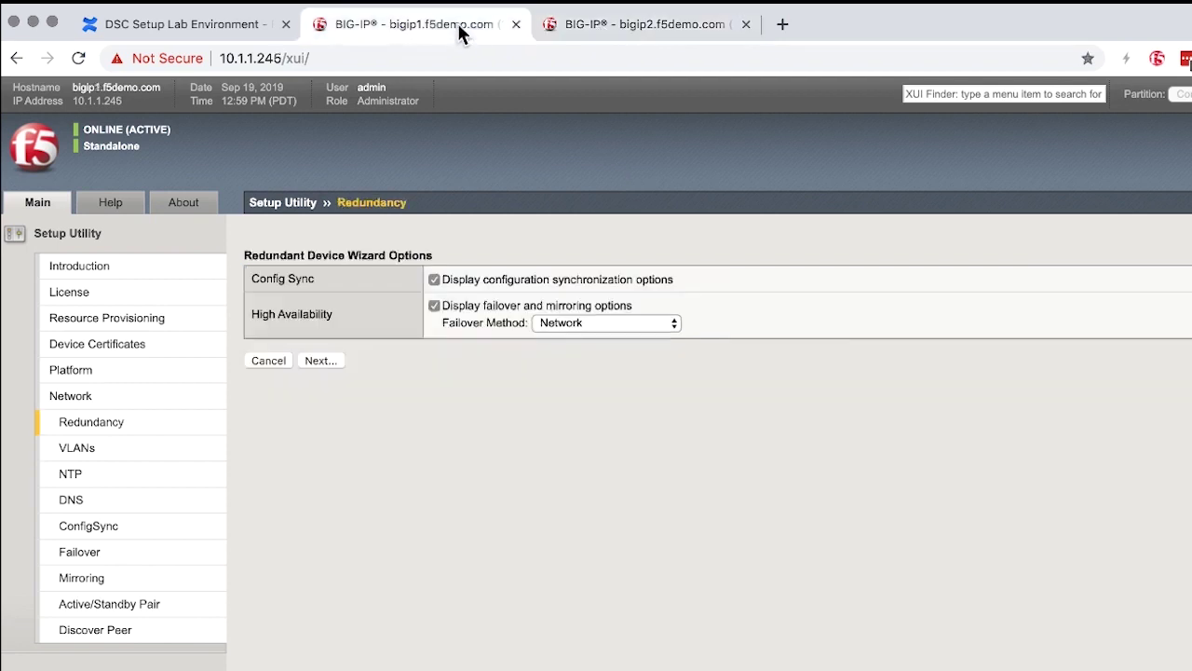
click(328, 359)
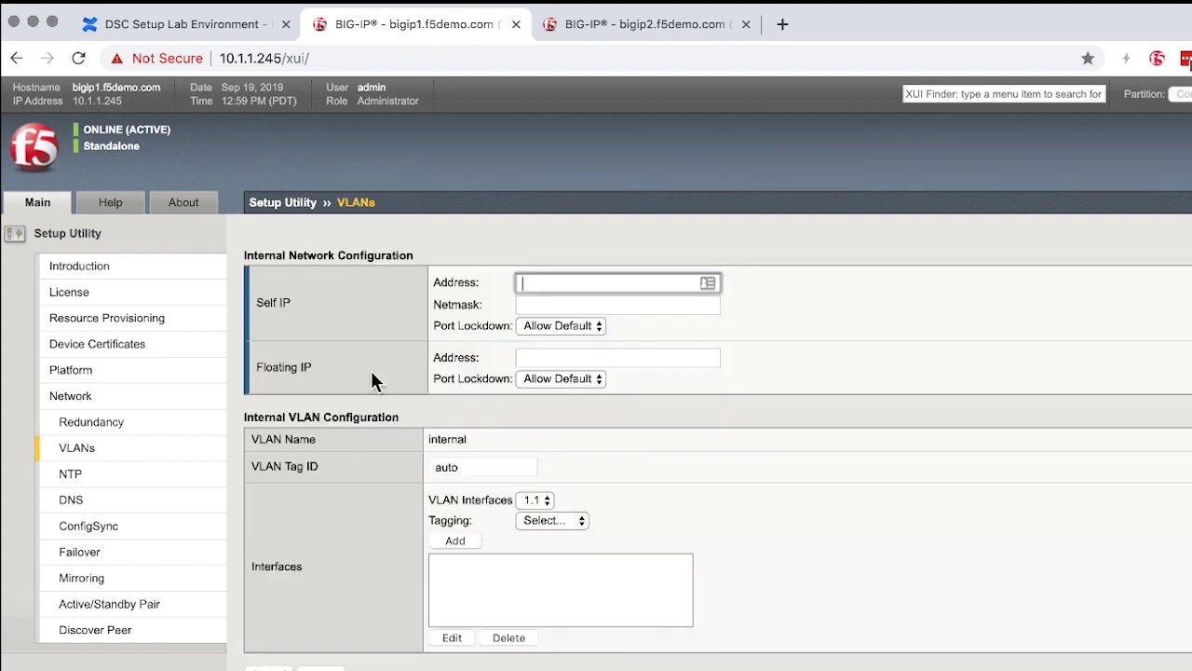
drag(244, 254, 290, 251)
click(327, 250)
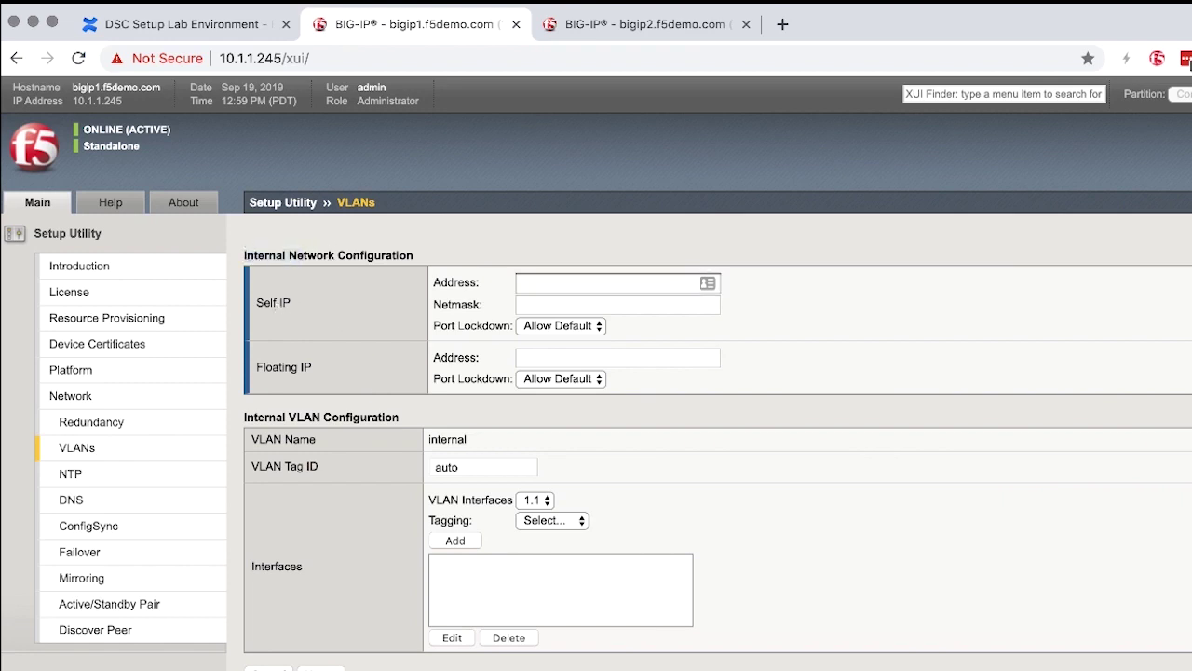
Step: Look up bigip1's internal self IP address in the lab document's address table and network diagram
click(527, 285)
click(195, 26)
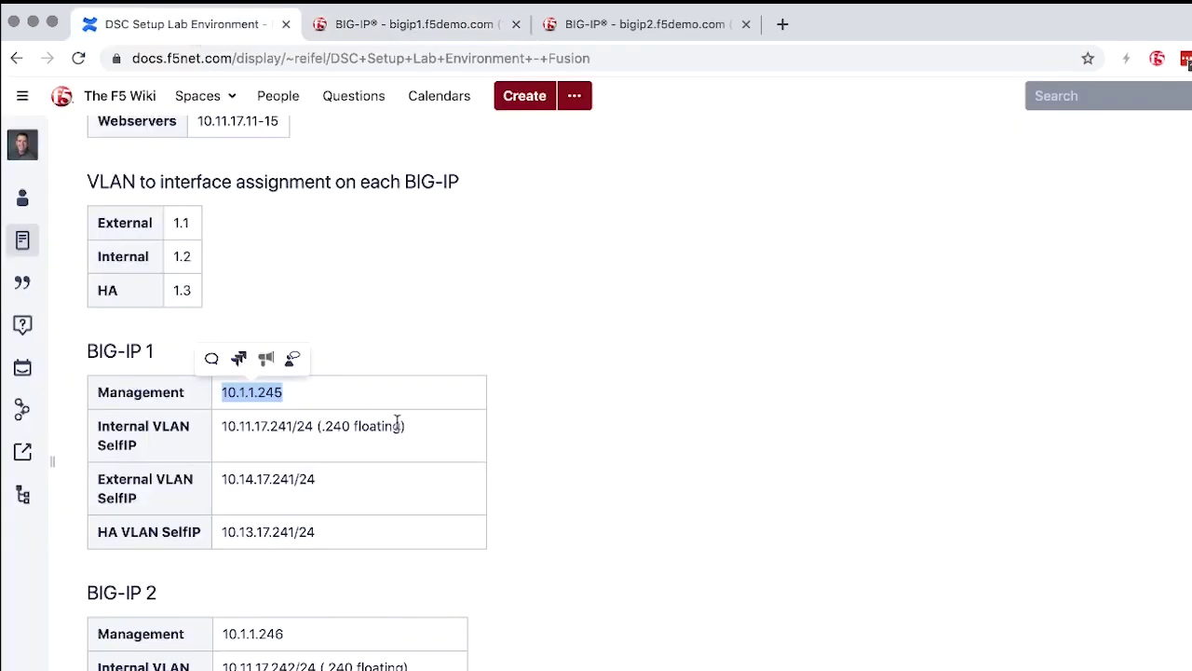
scroll(405, 445, down, 15)
scroll(403, 439, up, 3)
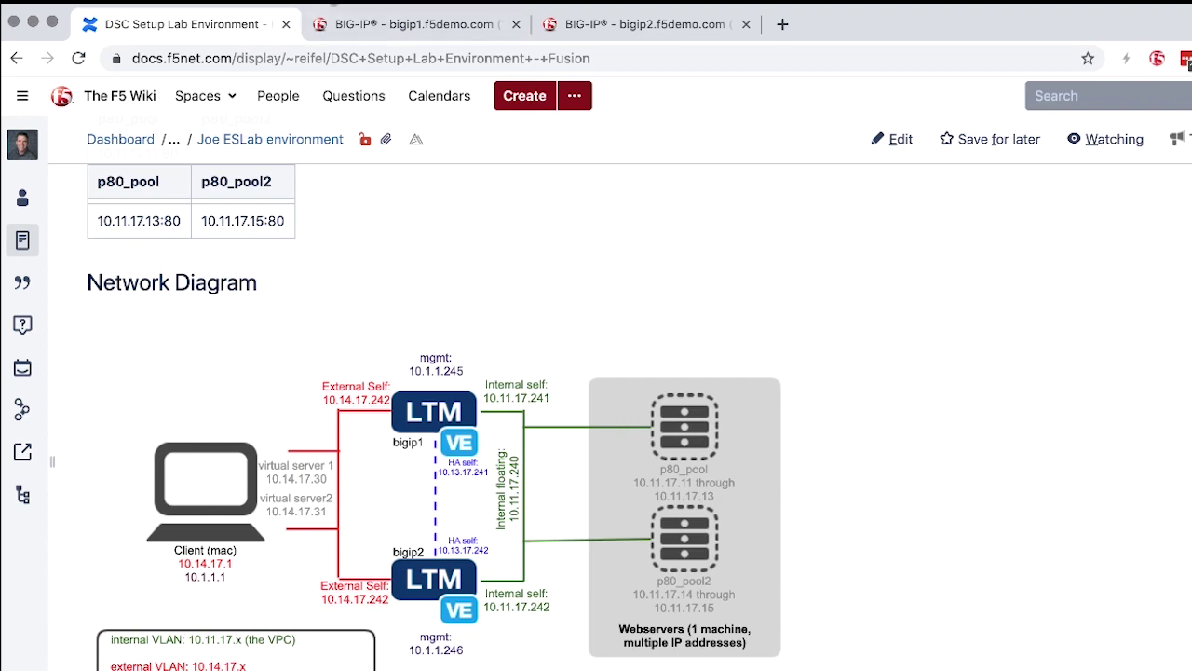
Step: Set the internal self IP on 10.1.1.245 to 10.11.17.241 with netmask 255.255.255.0, keeping its port lockdown at Allow Default
click(373, 26)
click(517, 280)
text(10.11.)
text(41)
click(618, 305)
text(255.255)
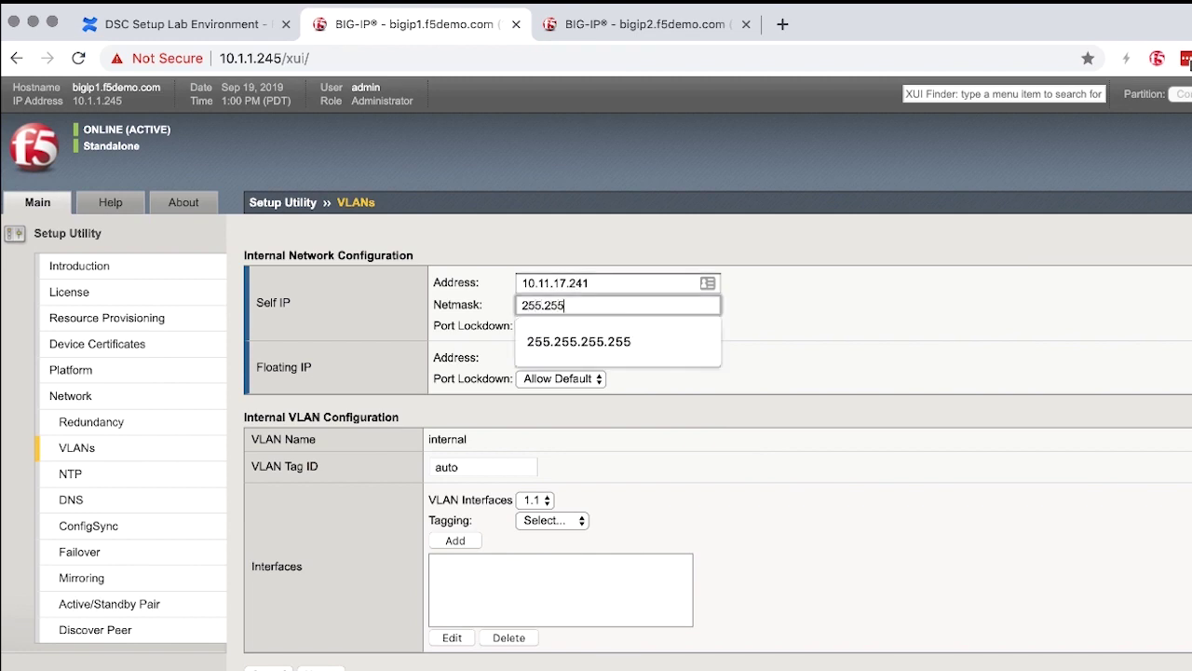
text(.255.0)
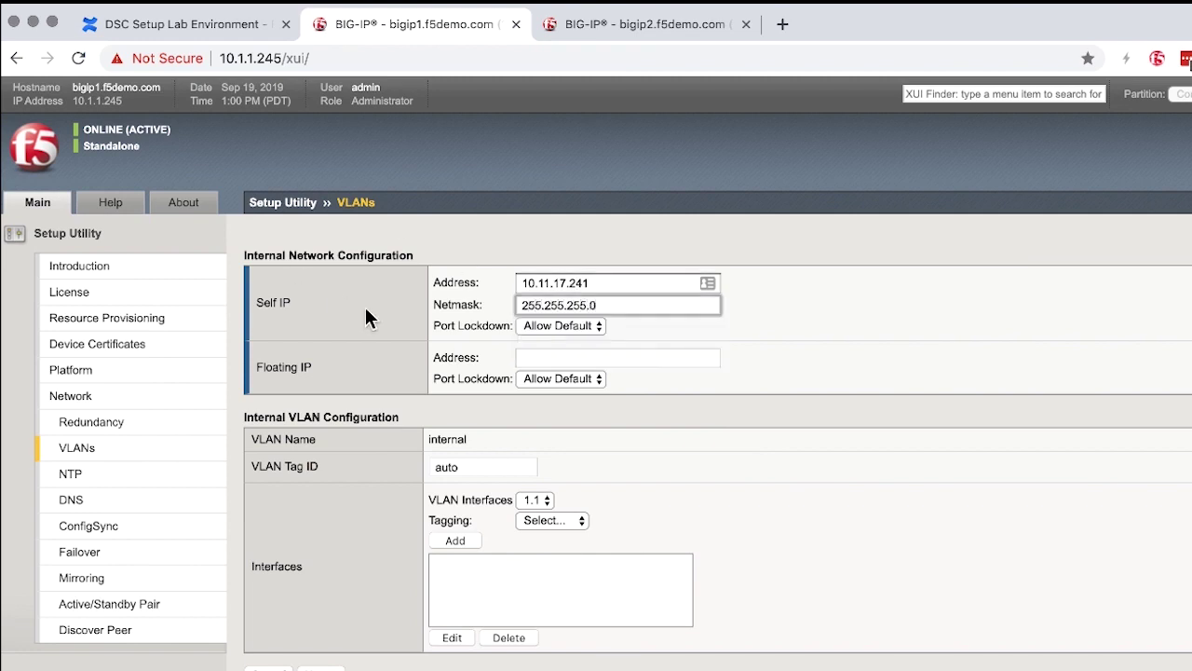
click(440, 313)
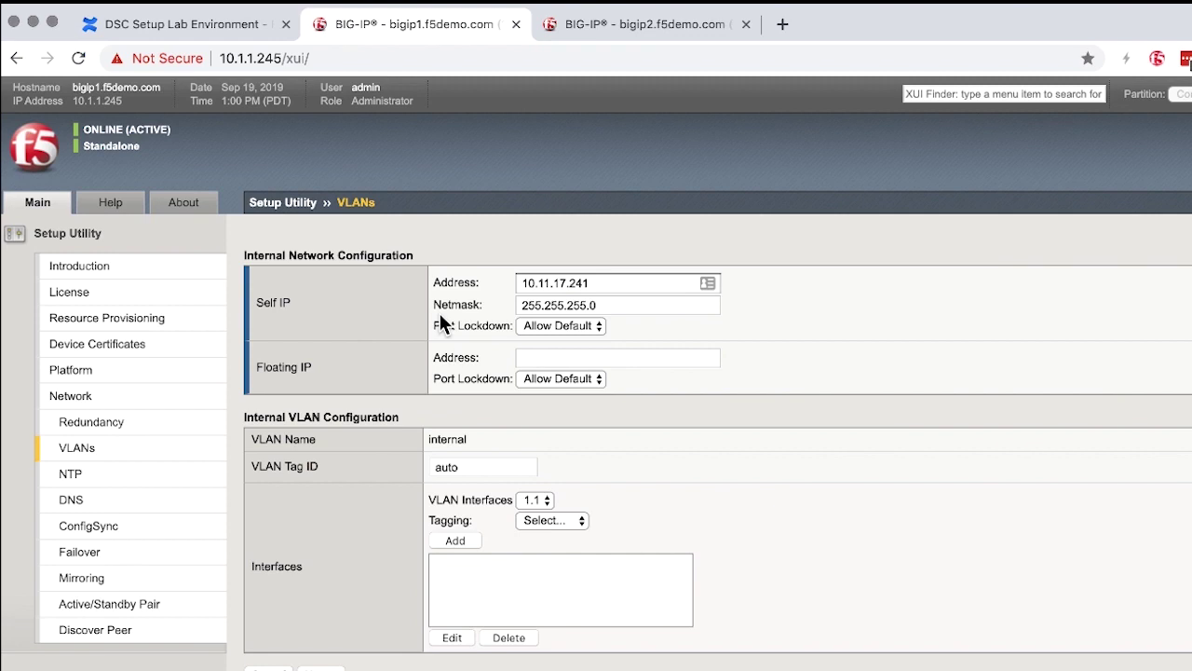
click(539, 326)
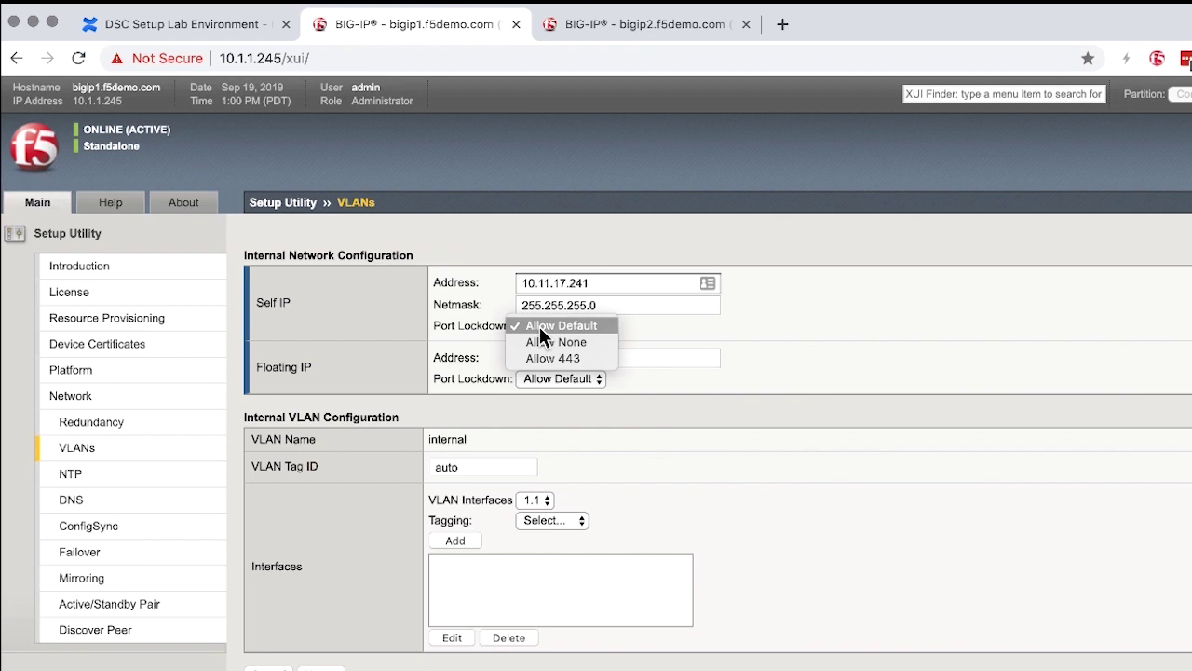
click(511, 326)
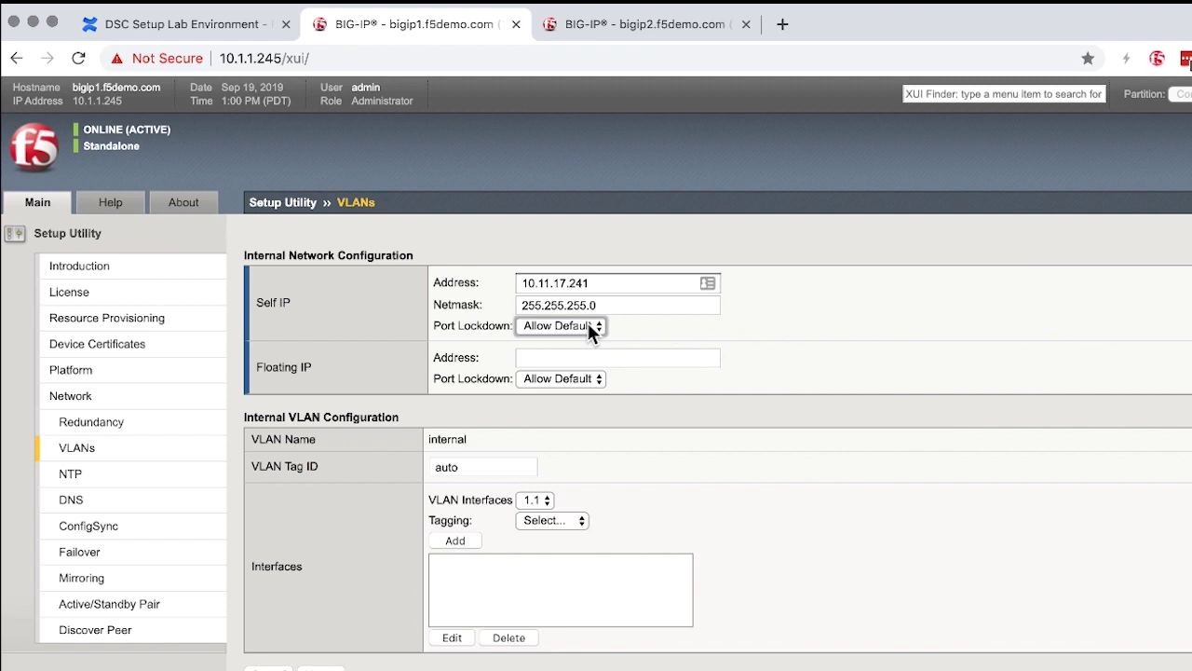
Step: Set the internal floating IP address on 10.1.1.245 to 10.11.17.240, as given in the lab document's network diagram
click(449, 326)
click(550, 353)
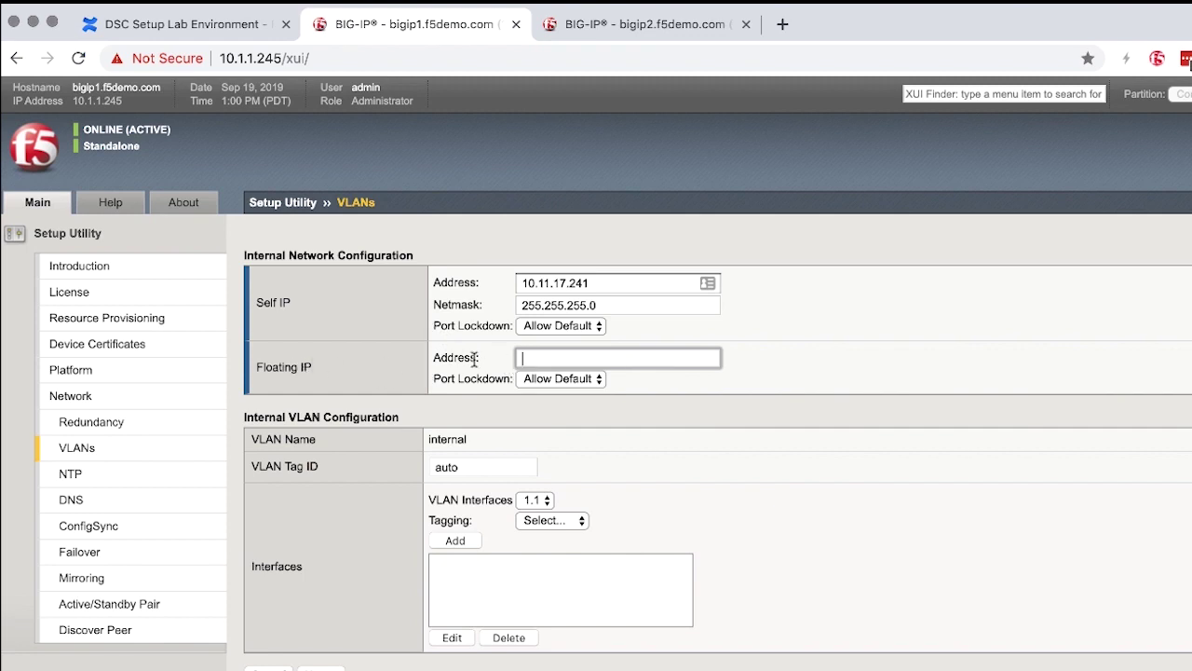
click(139, 28)
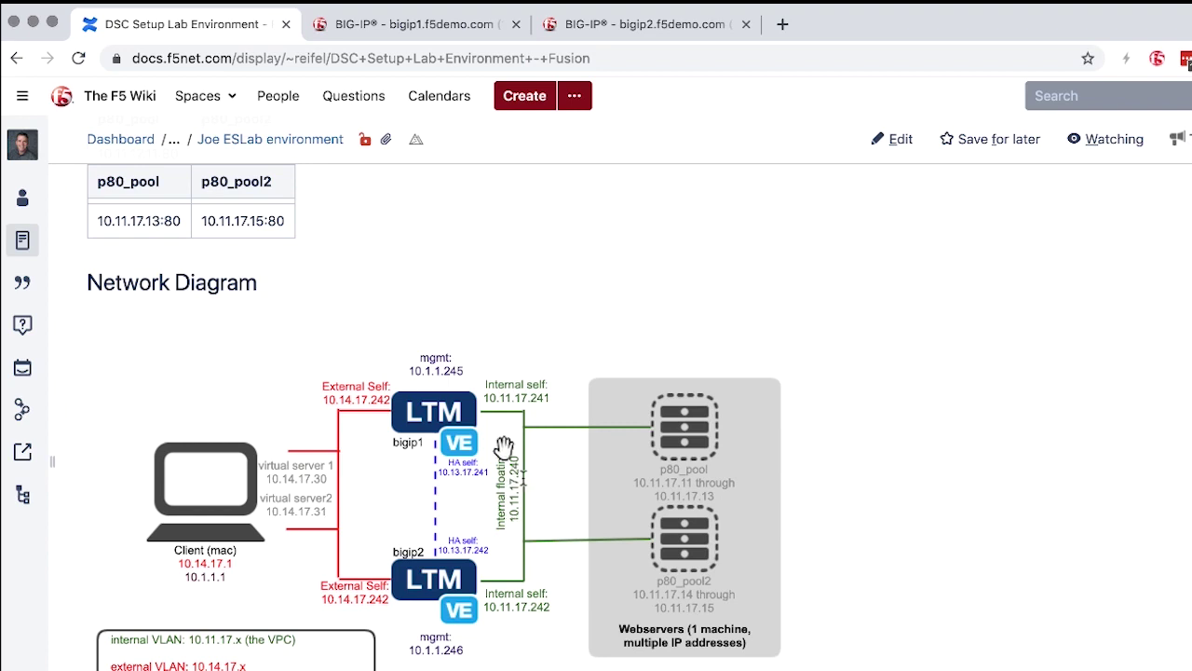
click(410, 26)
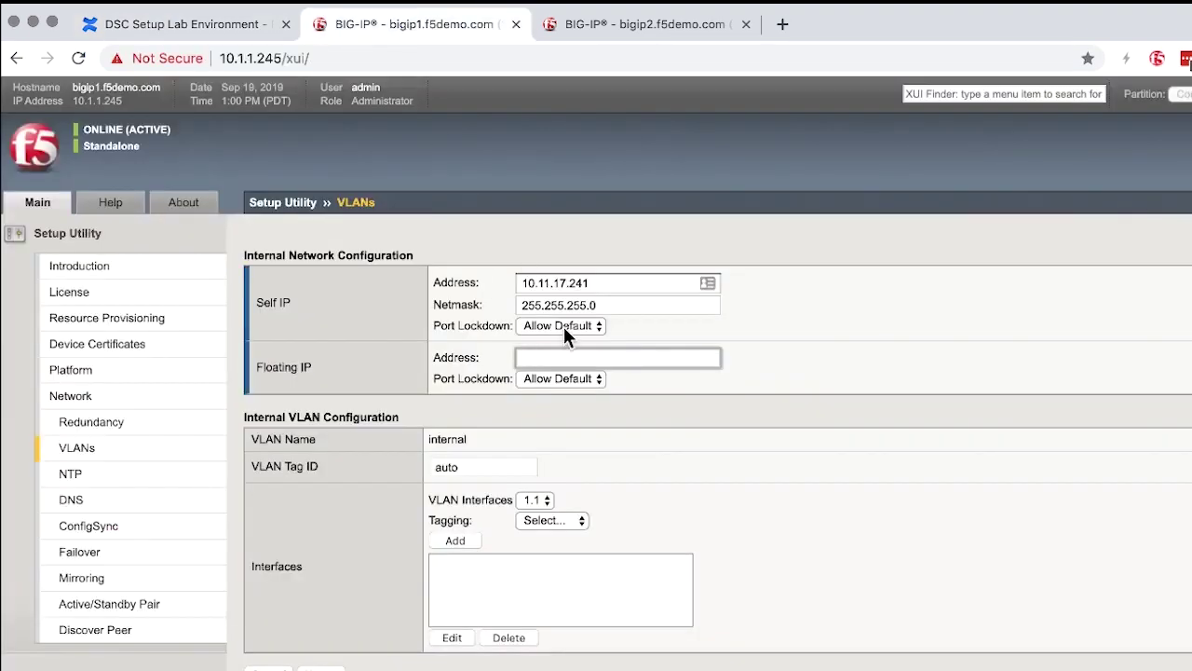
text(10.11.17.240)
click(532, 401)
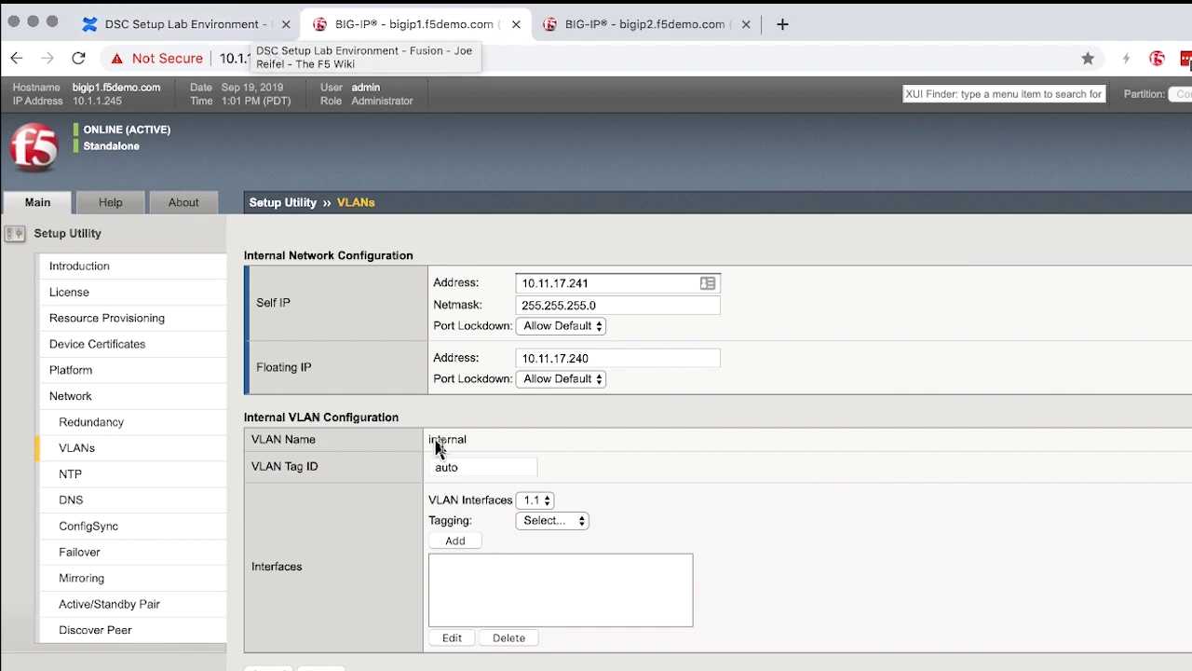
Step: Using the lab document's VLAN-to-interface assignment, add interface 1.2 as untagged to bigip1's internal VLAN and continue to the external network configuration
click(249, 28)
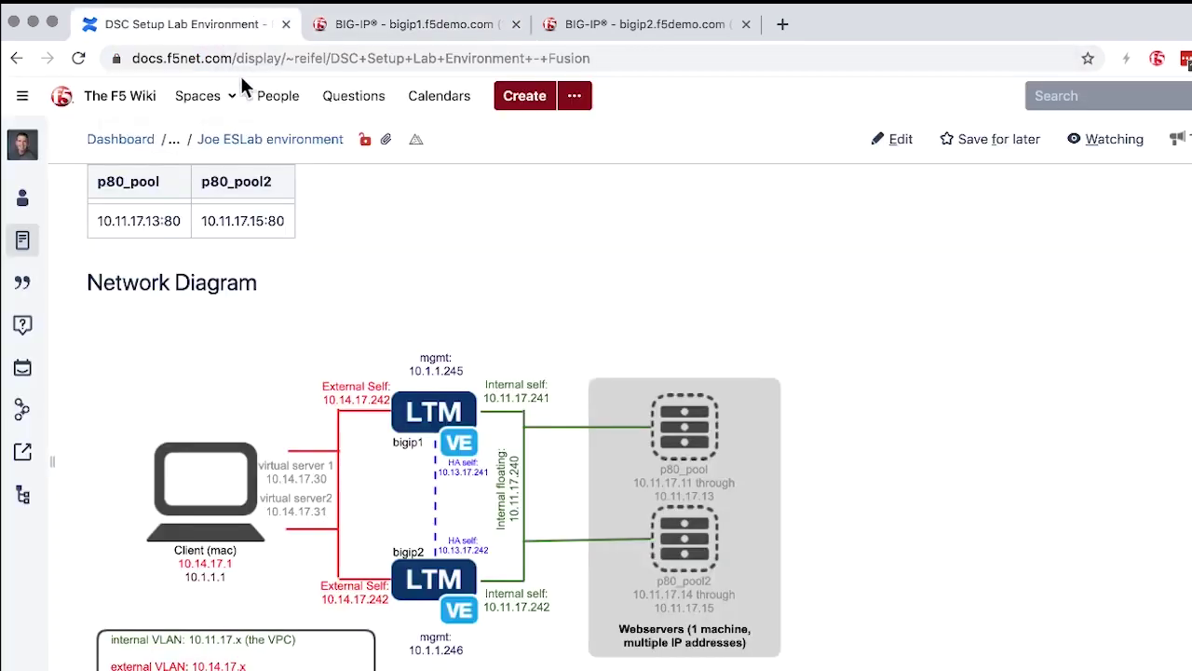
scroll(354, 352, up, 10)
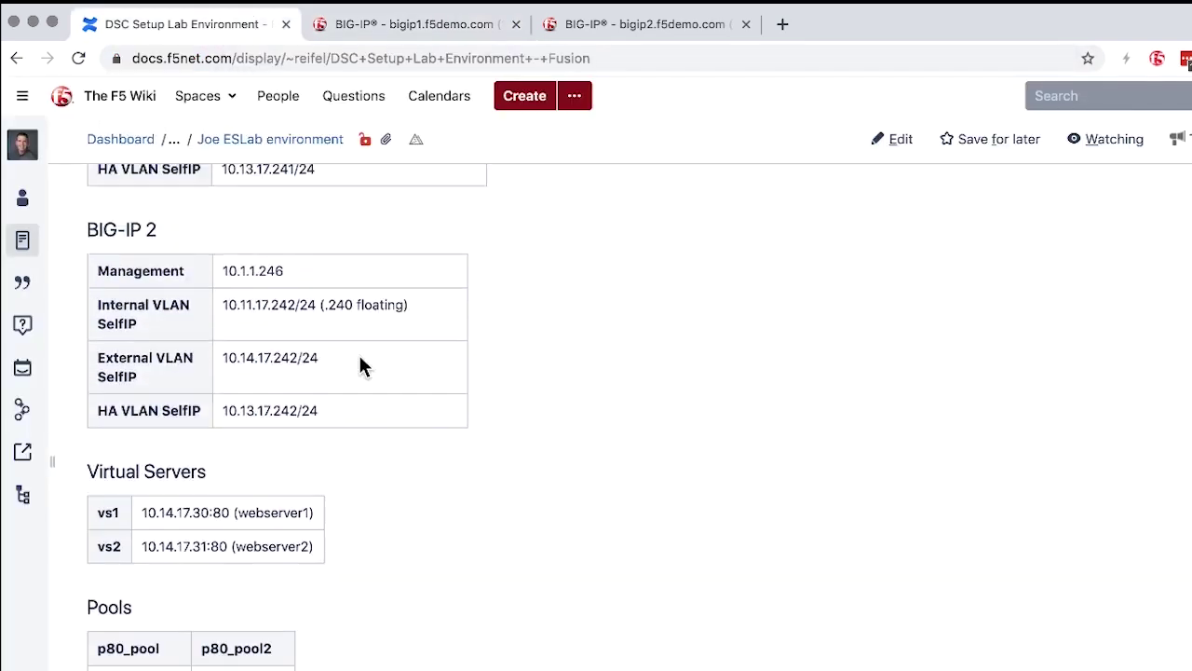
scroll(359, 367, up, 3)
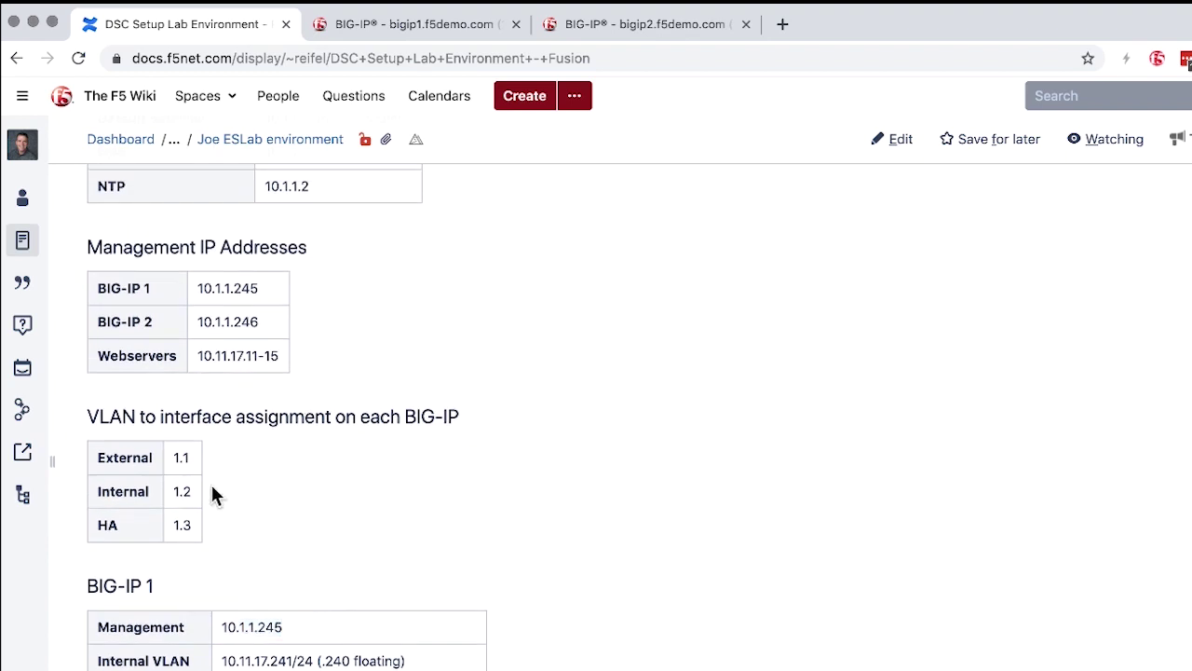
click(410, 24)
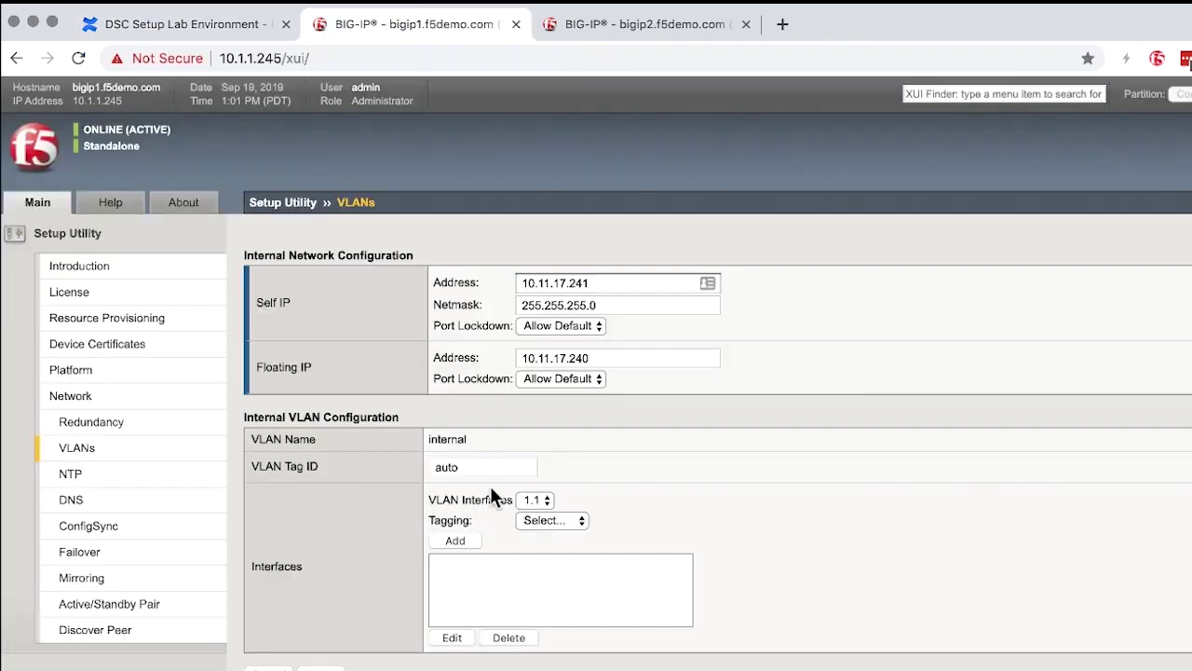
click(535, 499)
click(537, 519)
click(563, 519)
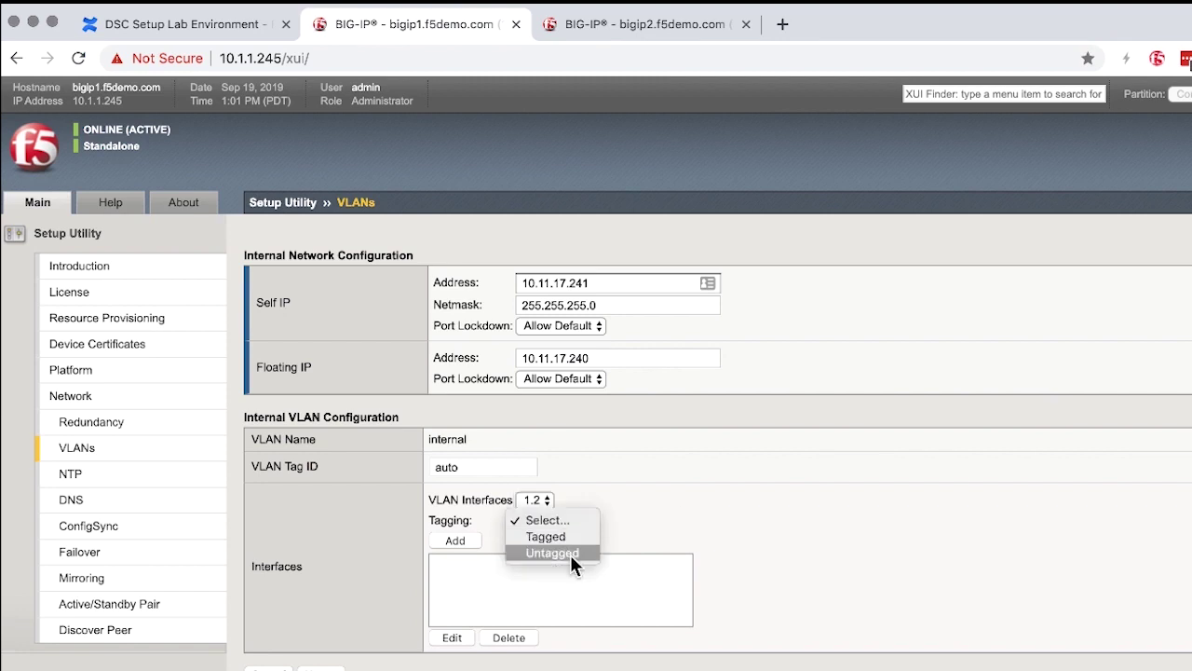
click(570, 554)
click(455, 538)
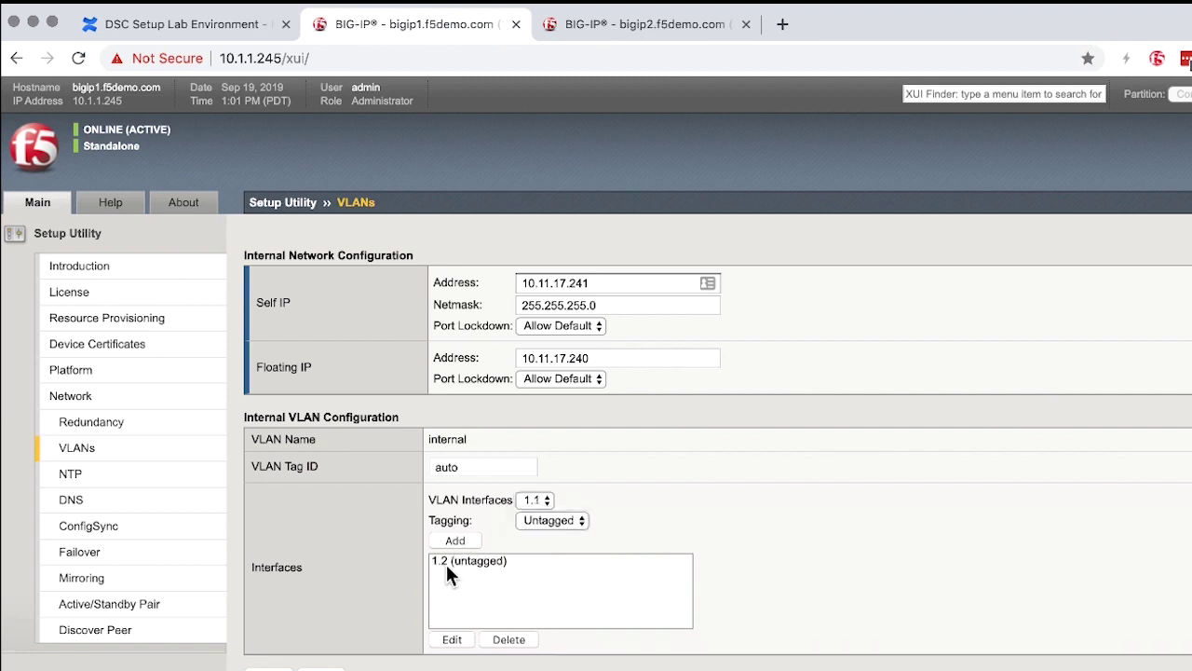
click(322, 667)
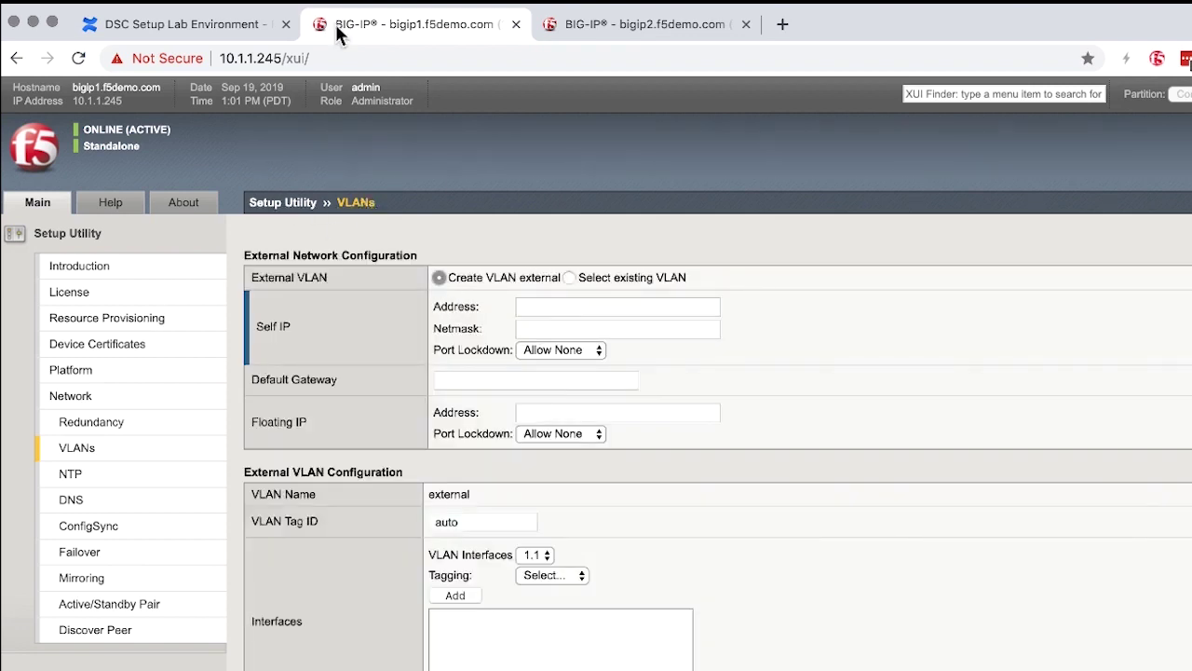
Step: Set bigip1's external self IP to 10.14.17.241 with netmask 255.255.255.0, following the lab document's BIG-IP 1 address table
click(251, 28)
scroll(320, 418, down, 3)
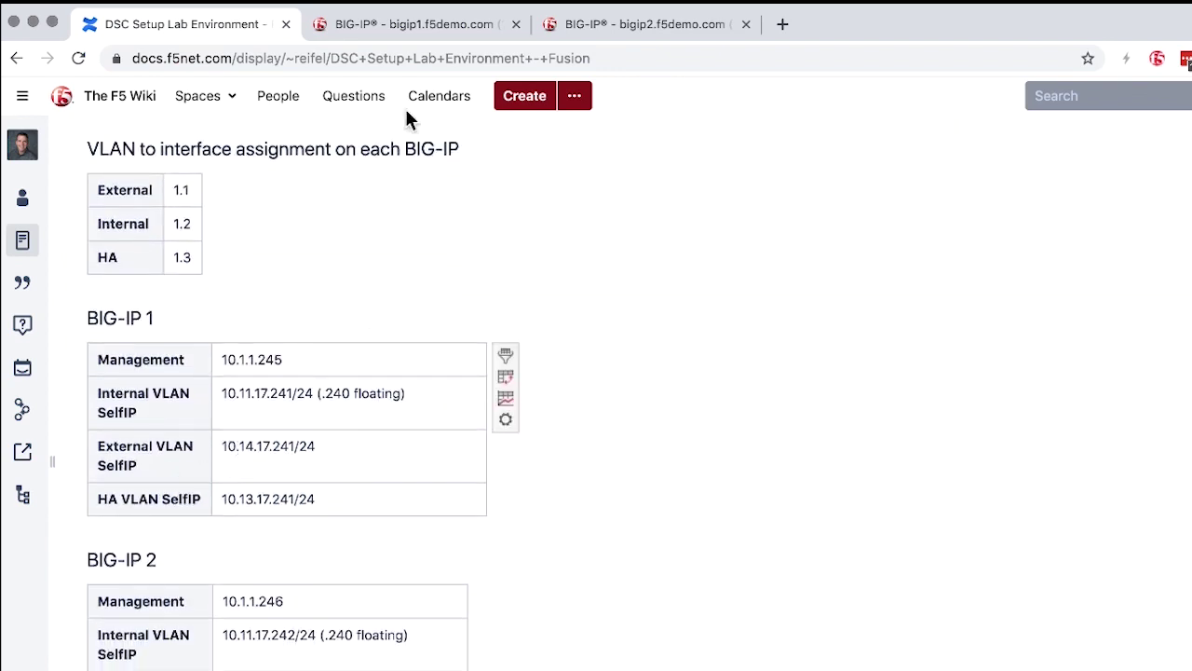
click(452, 30)
click(533, 310)
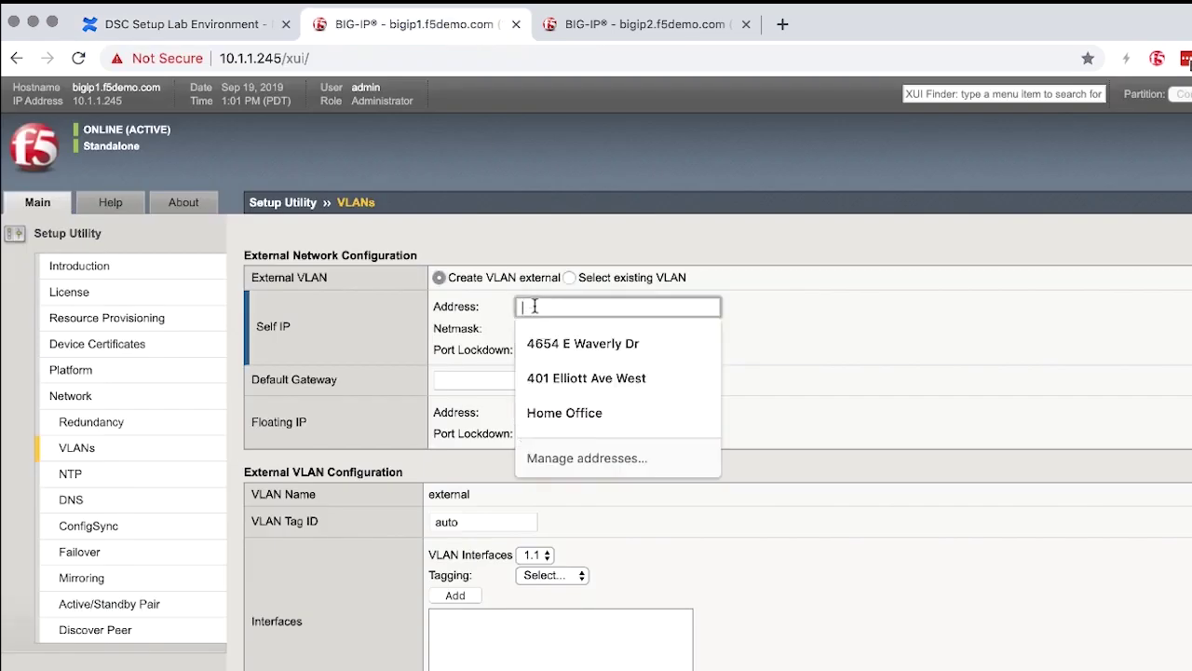
text(10.145)
key(BackSpace)
text(.17.241)
key(Tab)
text(255.255)
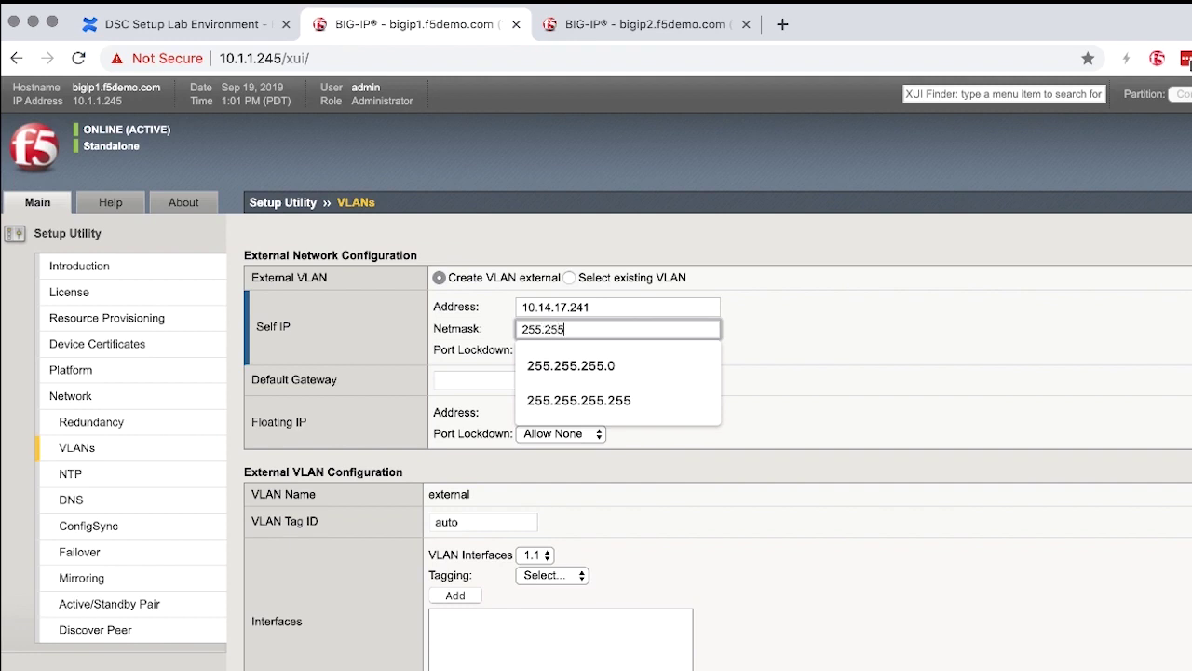
text(.255.0)
click(309, 379)
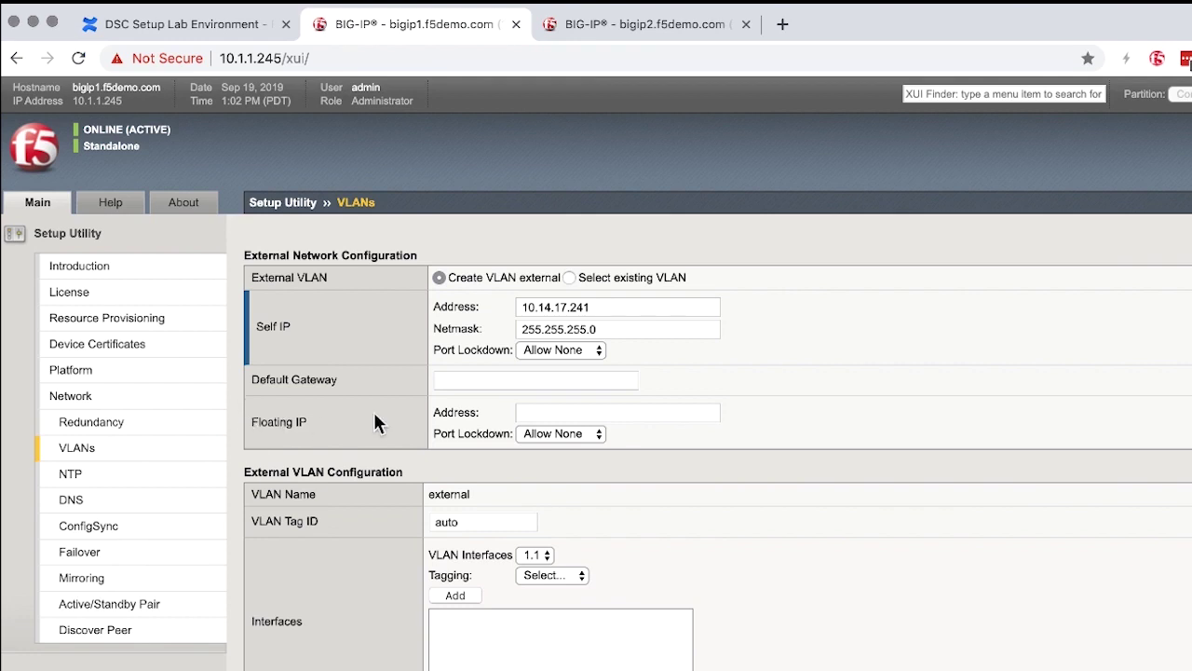
Step: Set the external default gateway to 10.14.17.2 and keep the external self IP's port lockdown at Allow None
click(476, 379)
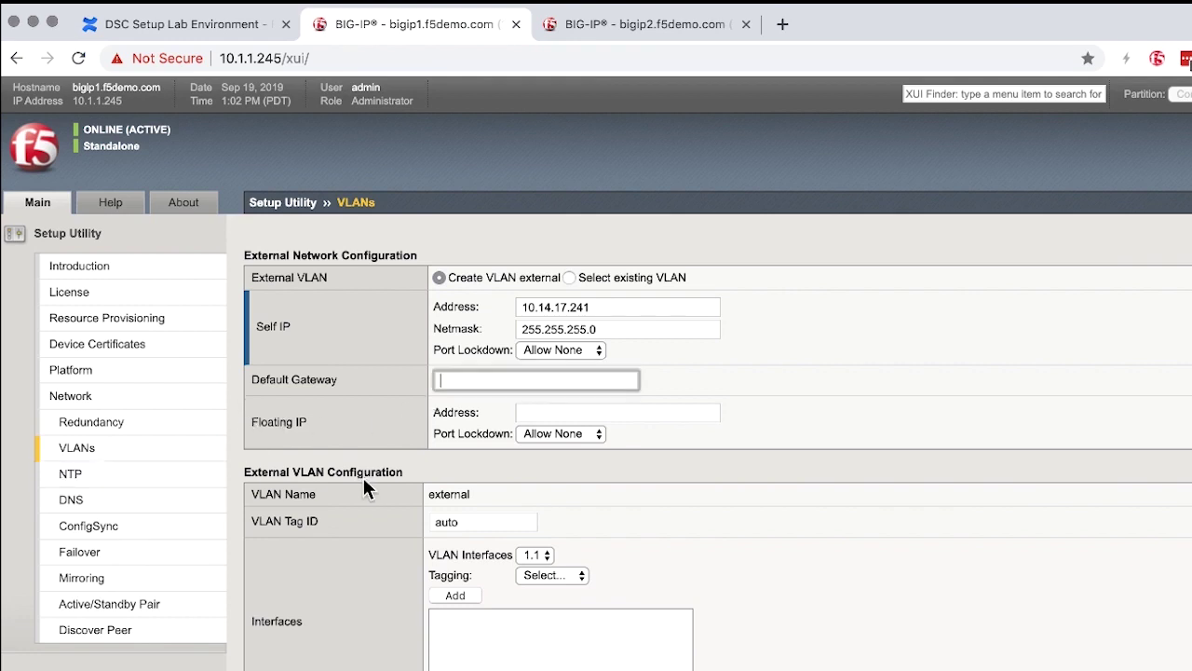
text(10.14.17.2)
click(401, 407)
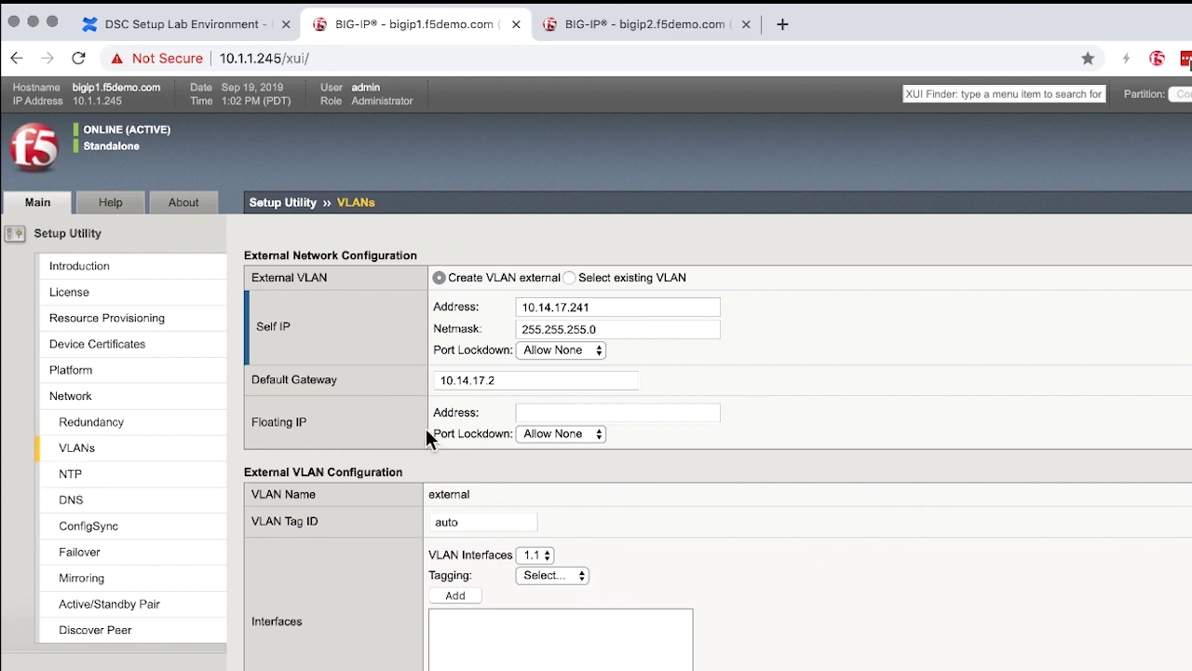
click(561, 352)
click(644, 354)
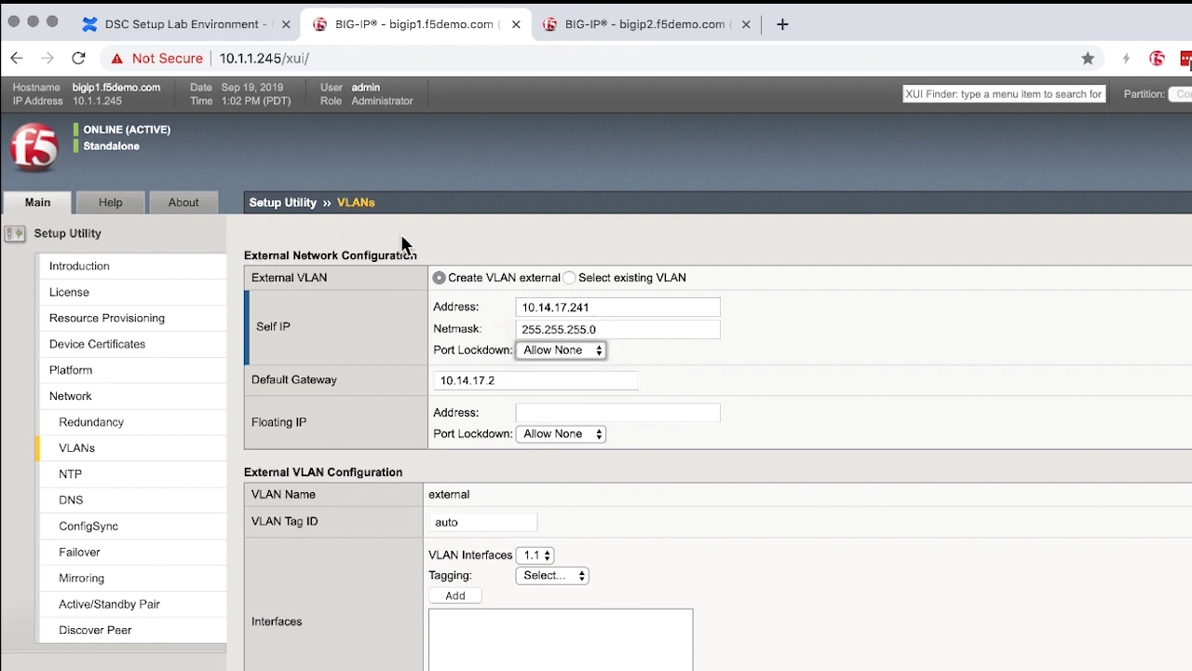
click(560, 352)
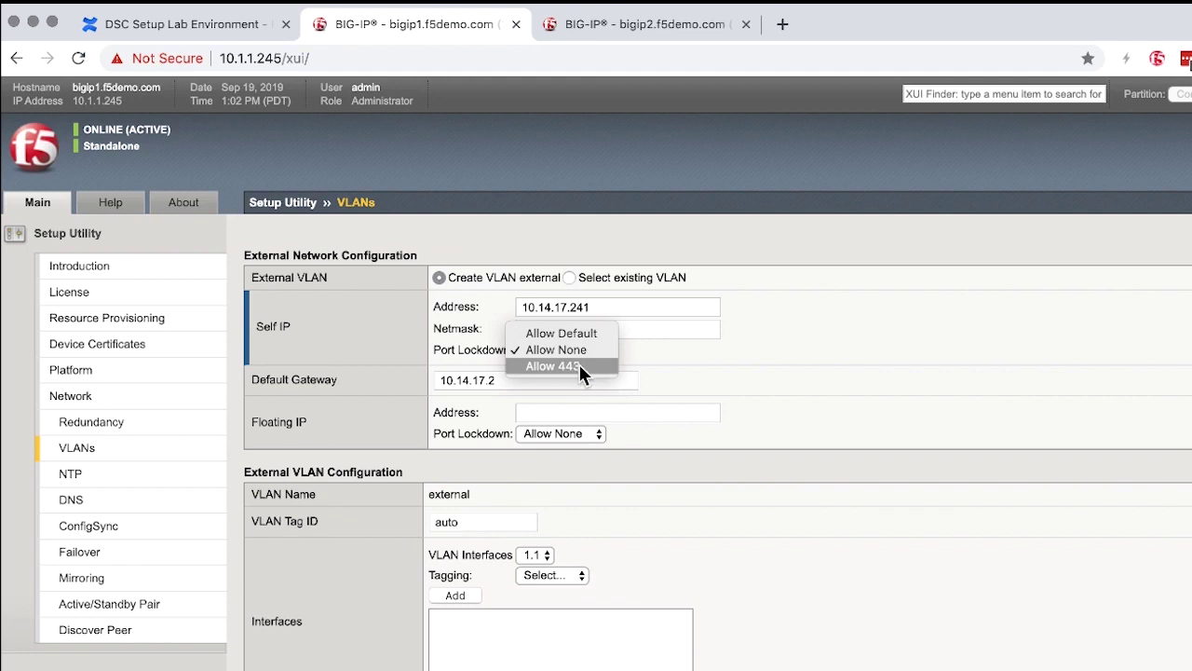
click(772, 352)
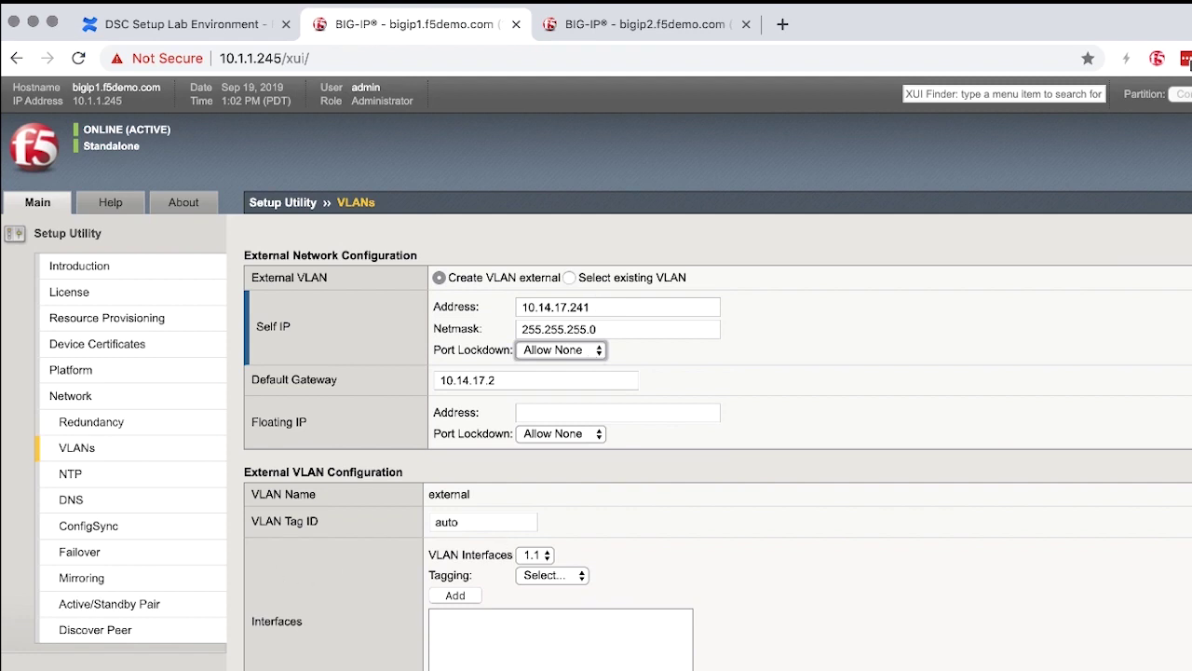
Step: Add interface 1.1 as untagged to the external VLAN and continue to the high availability network configuration
click(545, 575)
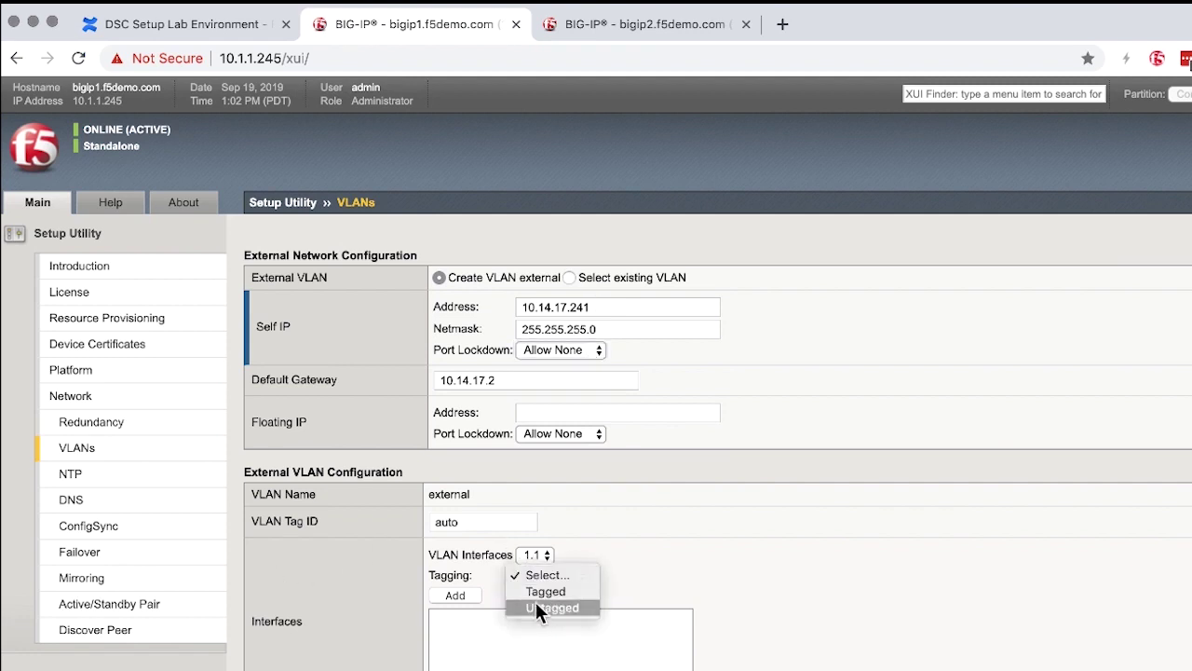
click(550, 607)
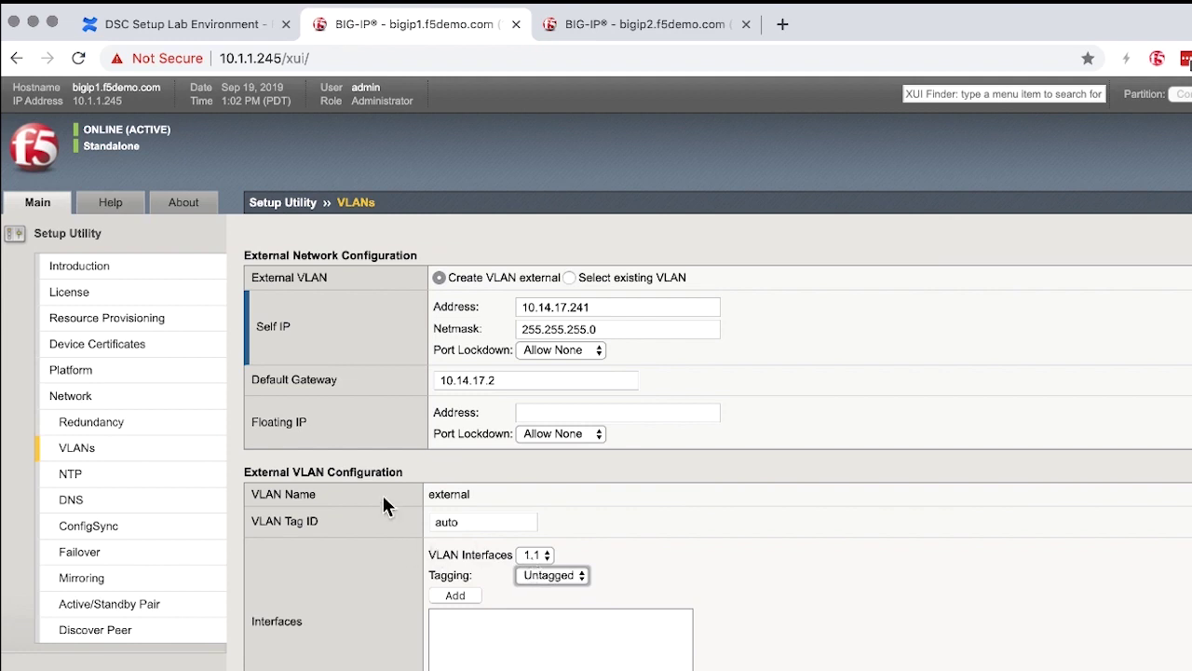
click(453, 595)
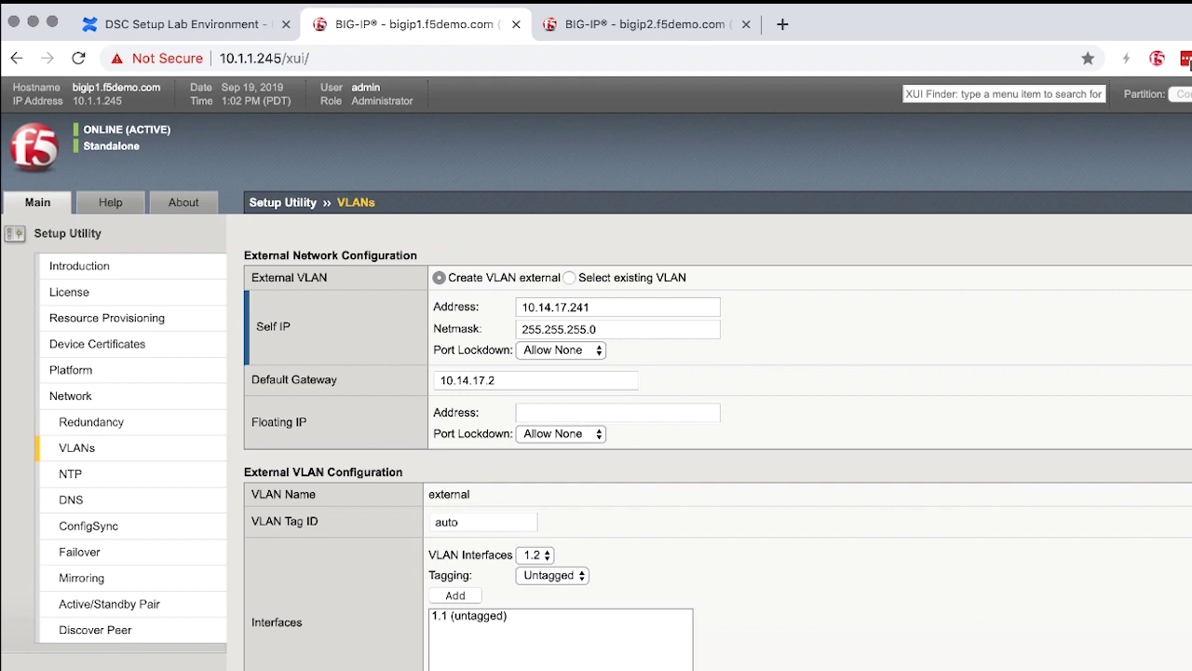
click(320, 670)
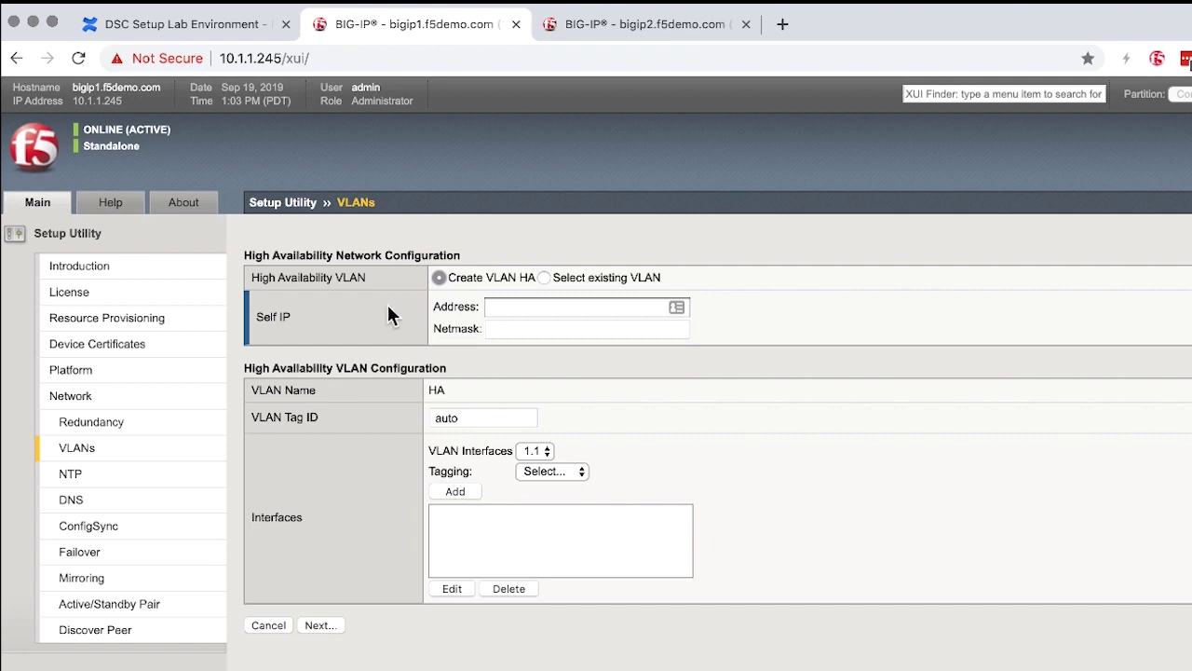
Step: Set bigip1's high availability self IP to 10.13.17.241 with netmask 255.255.255.0, following the lab document's address table
click(523, 303)
click(250, 25)
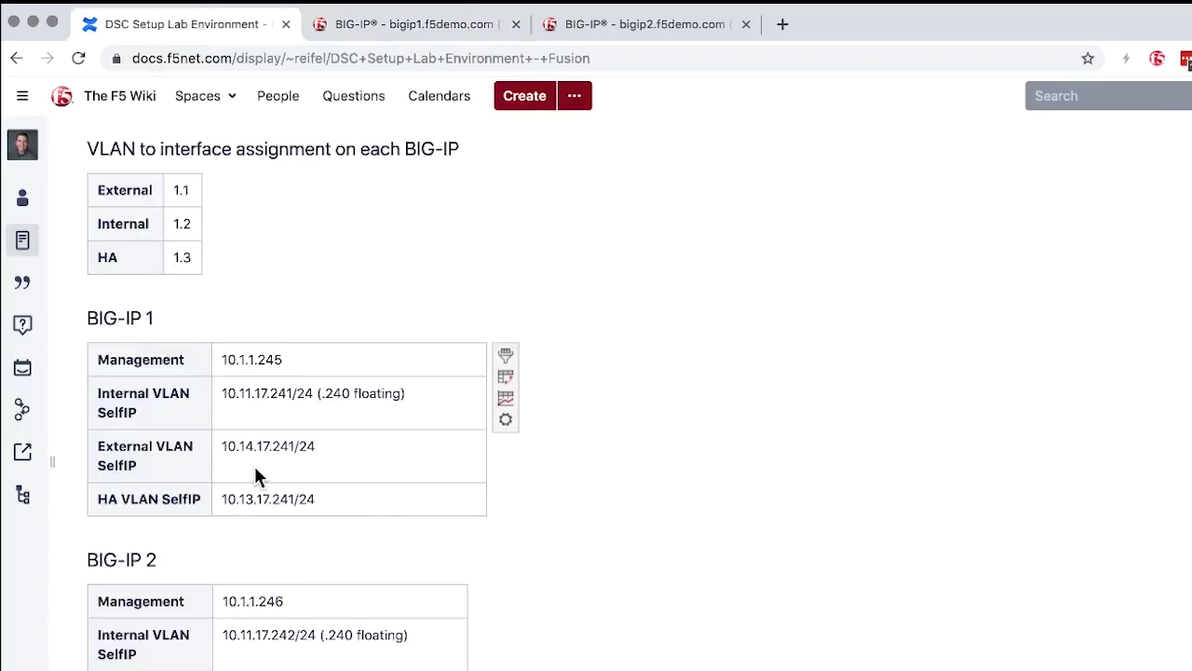
drag(238, 500, 255, 500)
click(280, 500)
click(375, 28)
text(10.13.17.24)
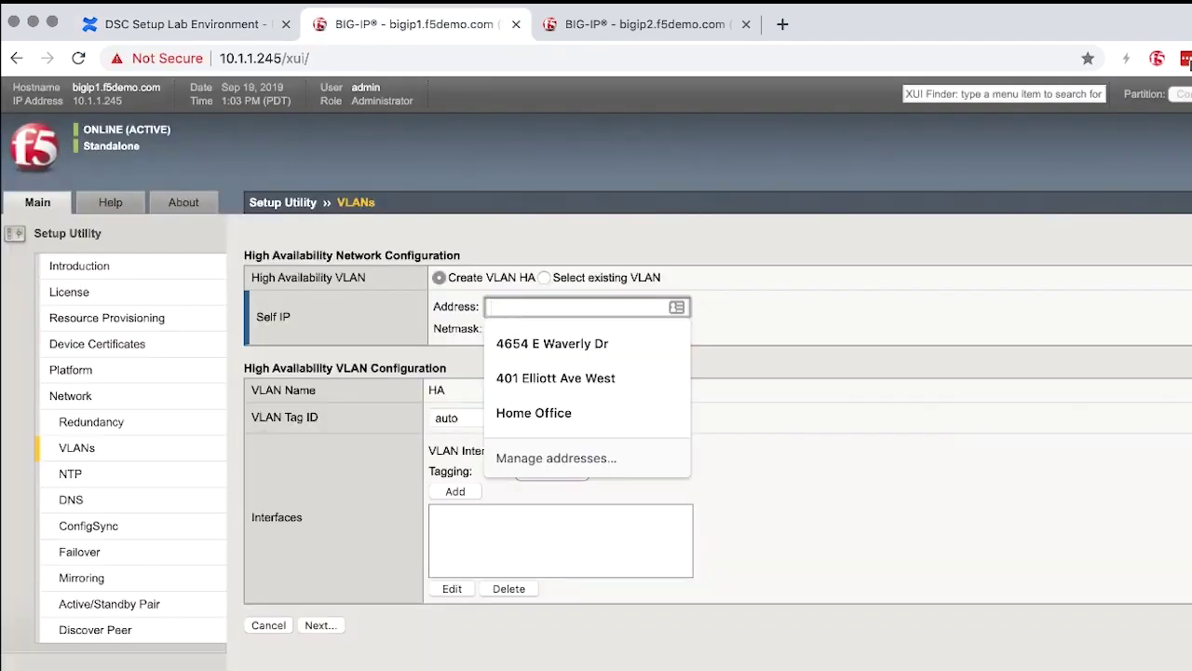
text(1)
key(Tab)
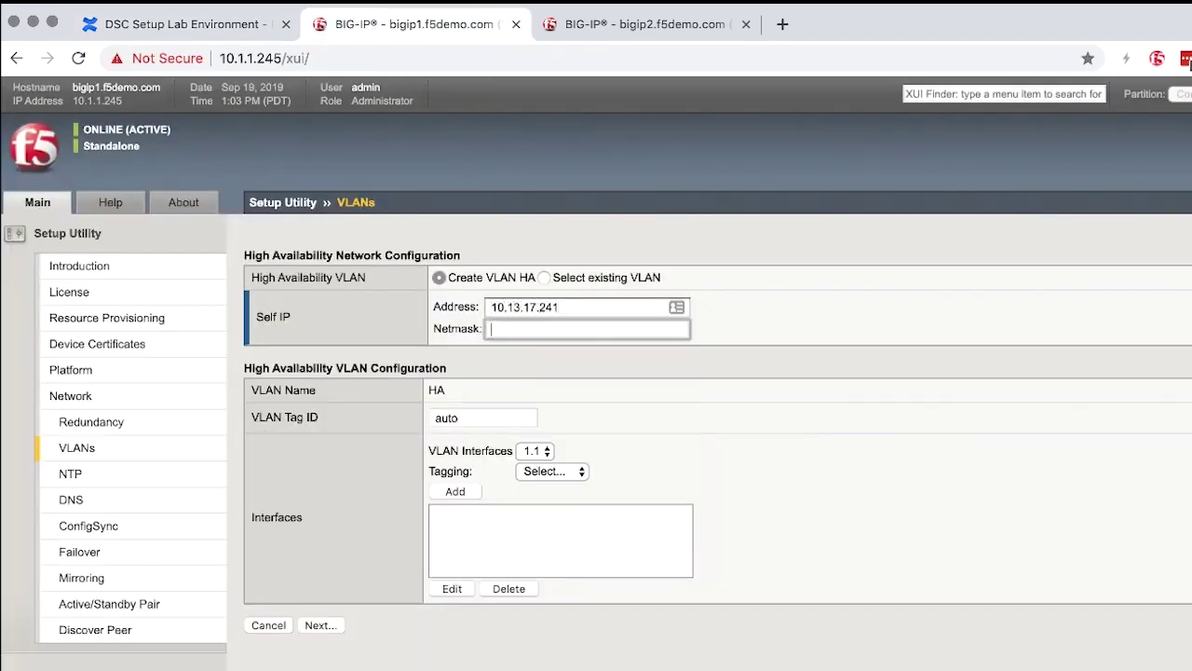
text(255.255.255.0)
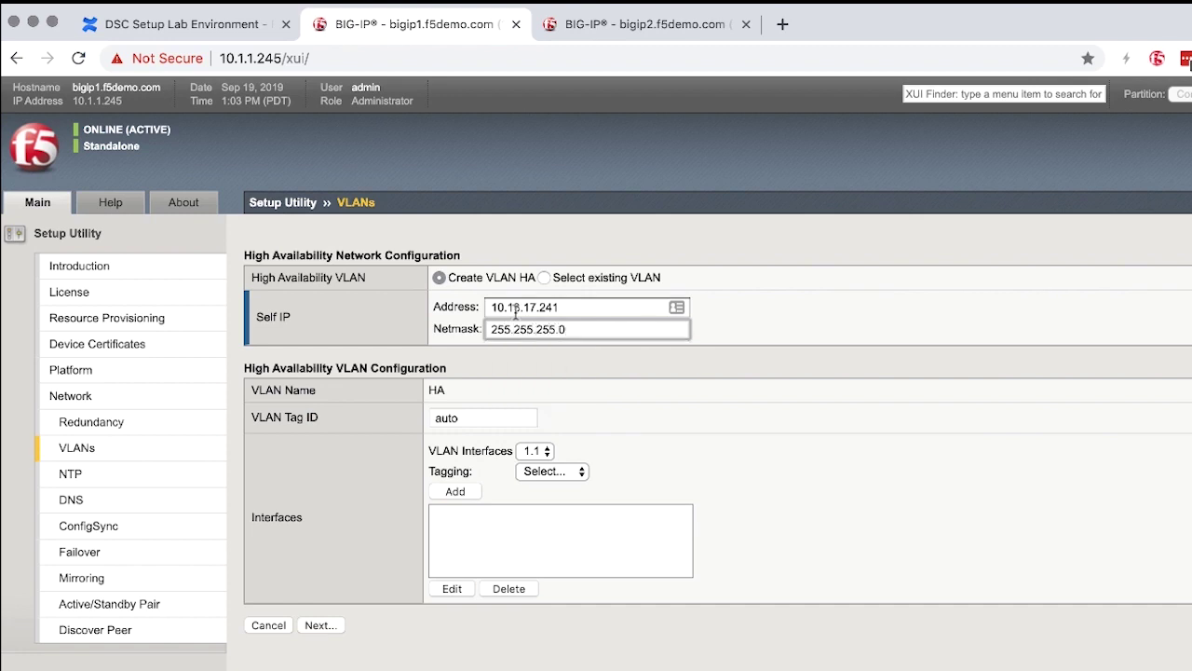
click(456, 352)
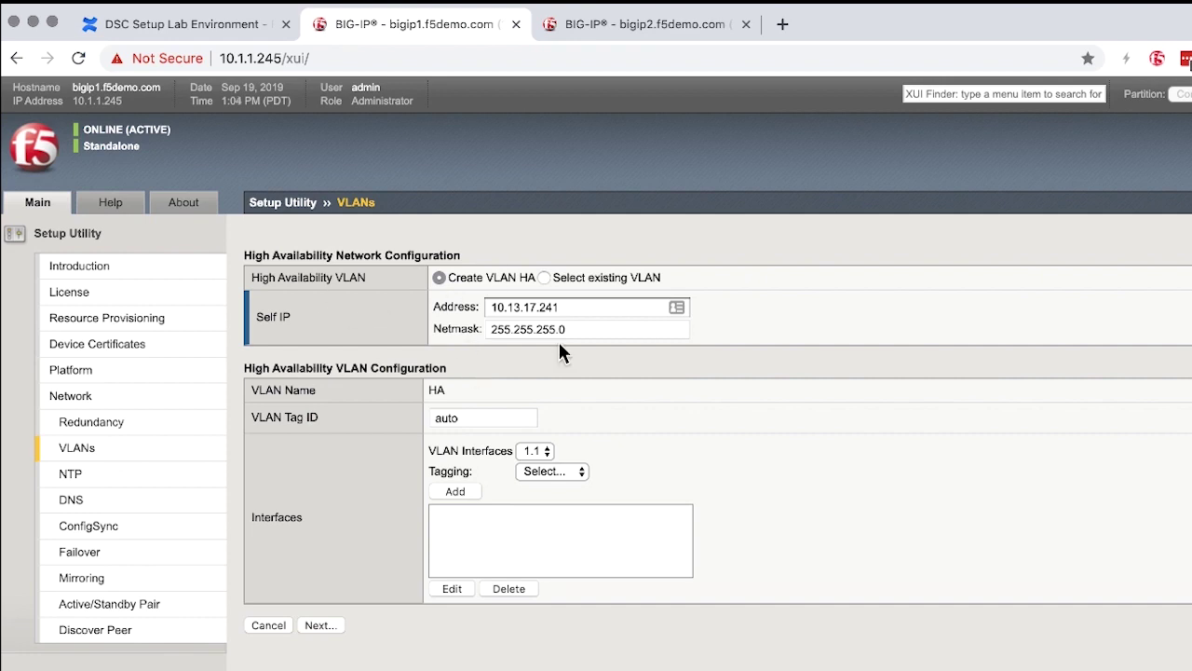
Step: Add interface 1.3 as untagged to the HA VLAN and continue to the NTP configuration
click(537, 453)
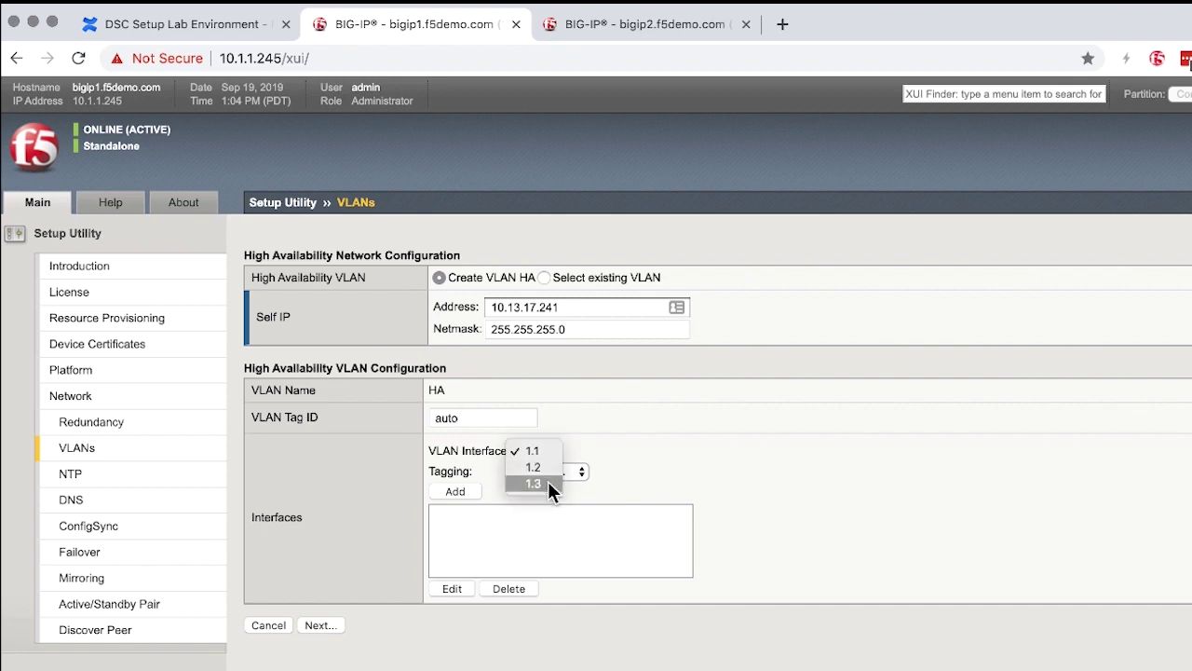
click(548, 480)
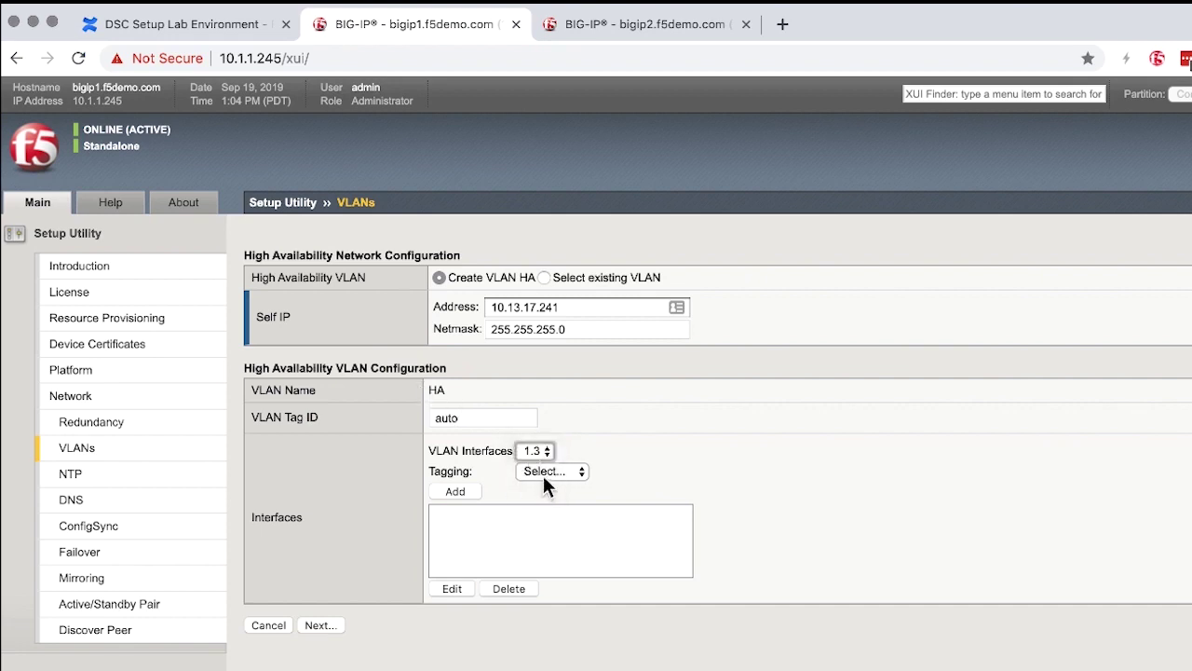
click(545, 475)
click(554, 504)
click(452, 493)
click(320, 627)
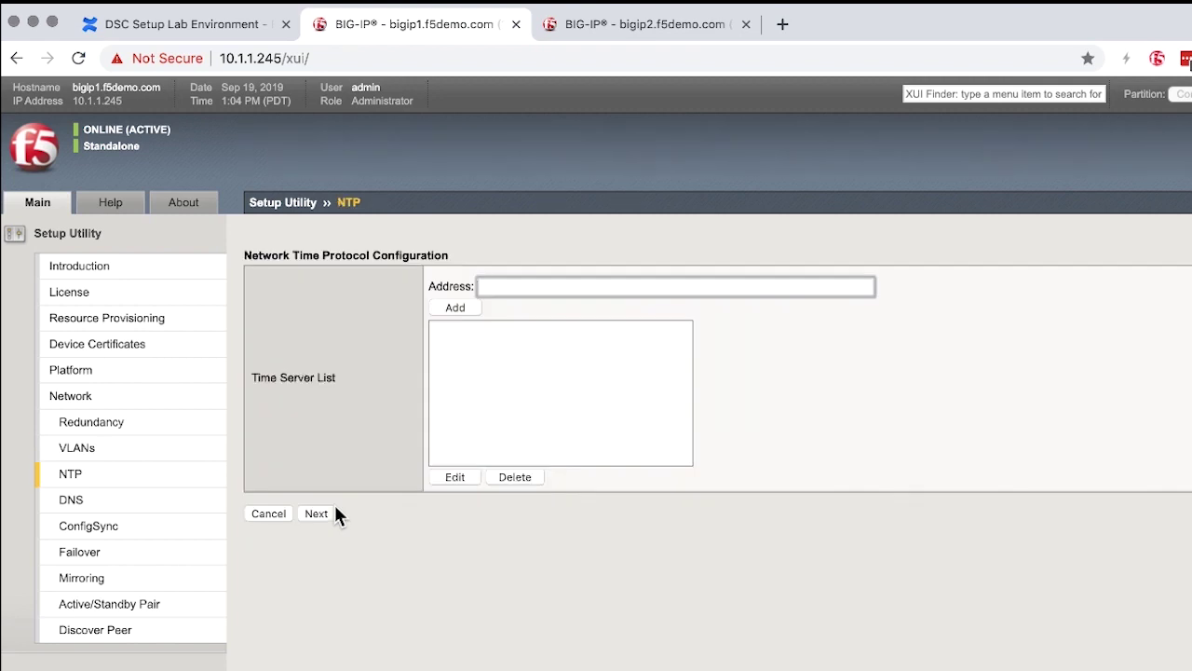
Step: Add 10.1.1.2 to the time server list on bigip1
drag(245, 255, 409, 253)
click(410, 251)
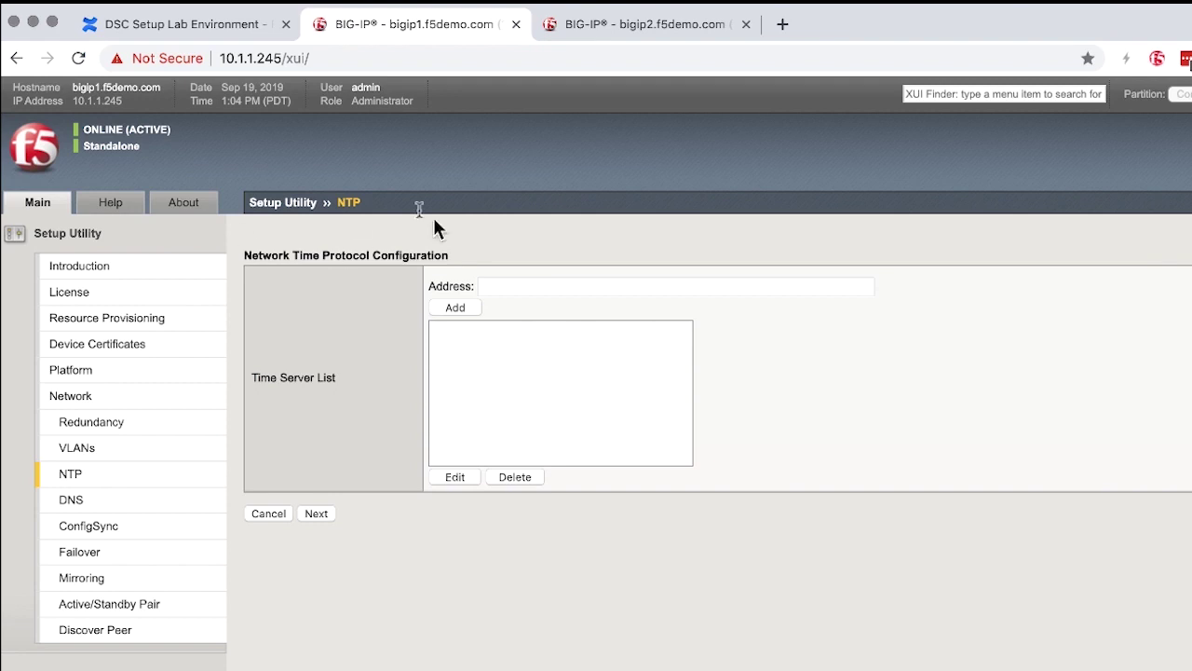
click(506, 285)
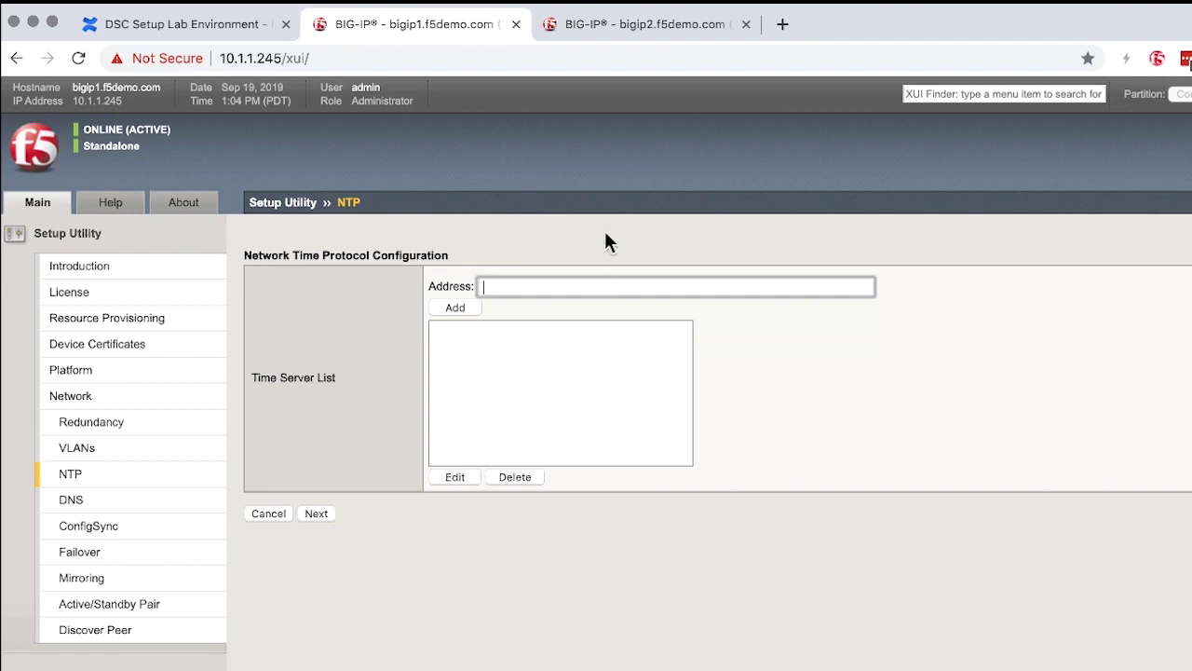
text(10.1.1.2)
click(455, 307)
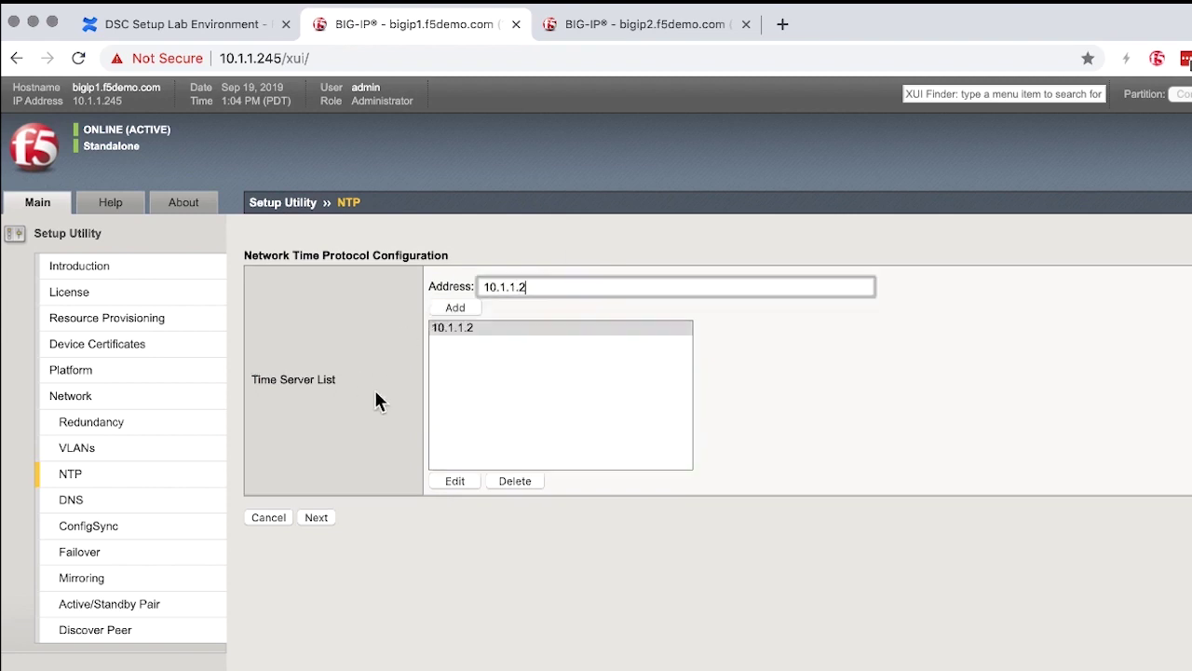
Step: Add 10.1.1.2 to bigip1's DNS lookup server list and continue to the ConfigSync configuration
click(314, 518)
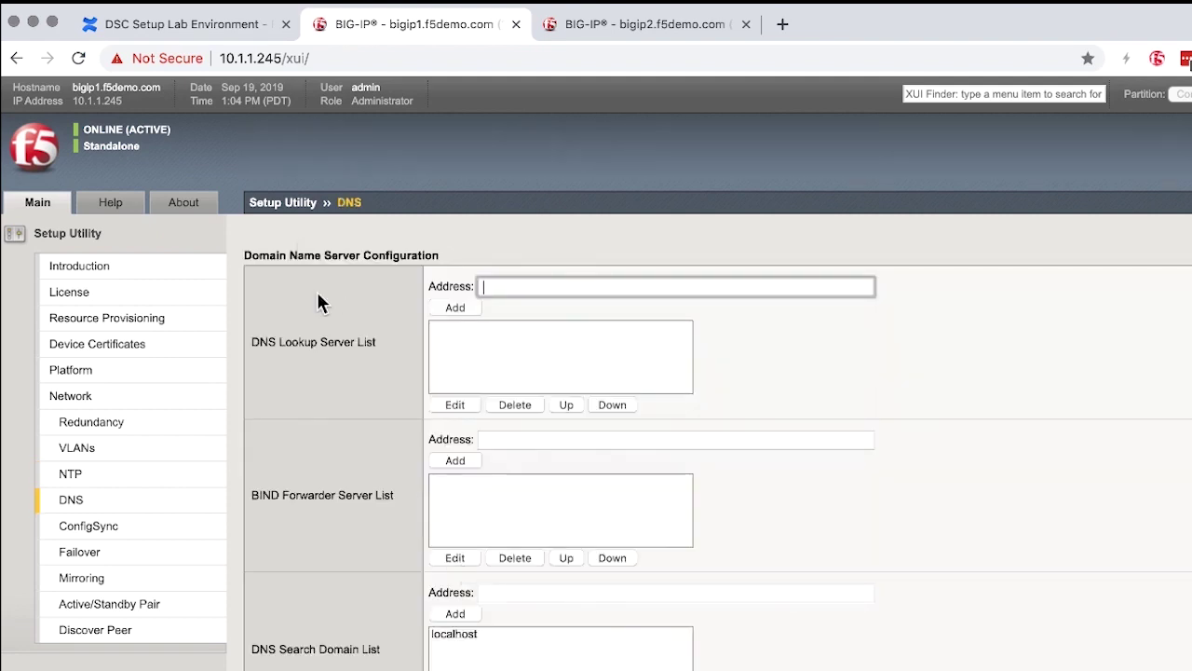
scroll(326, 324, down, 1)
scroll(327, 325, up, 1)
scroll(353, 376, down, 1)
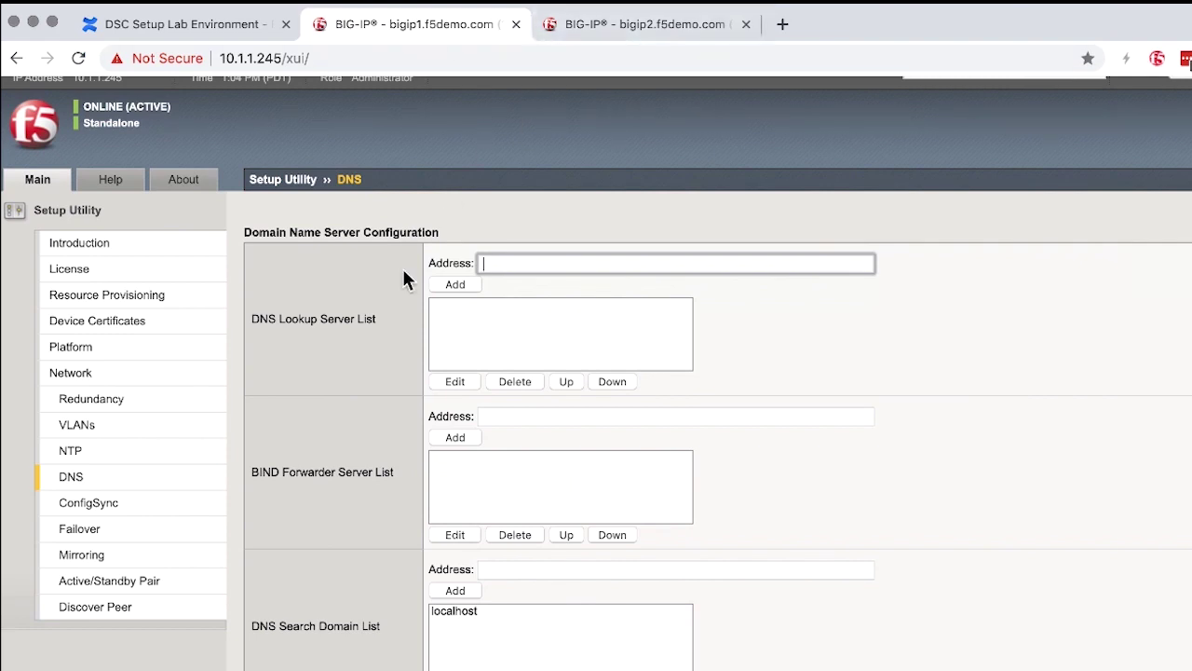
scroll(405, 273, up, 1)
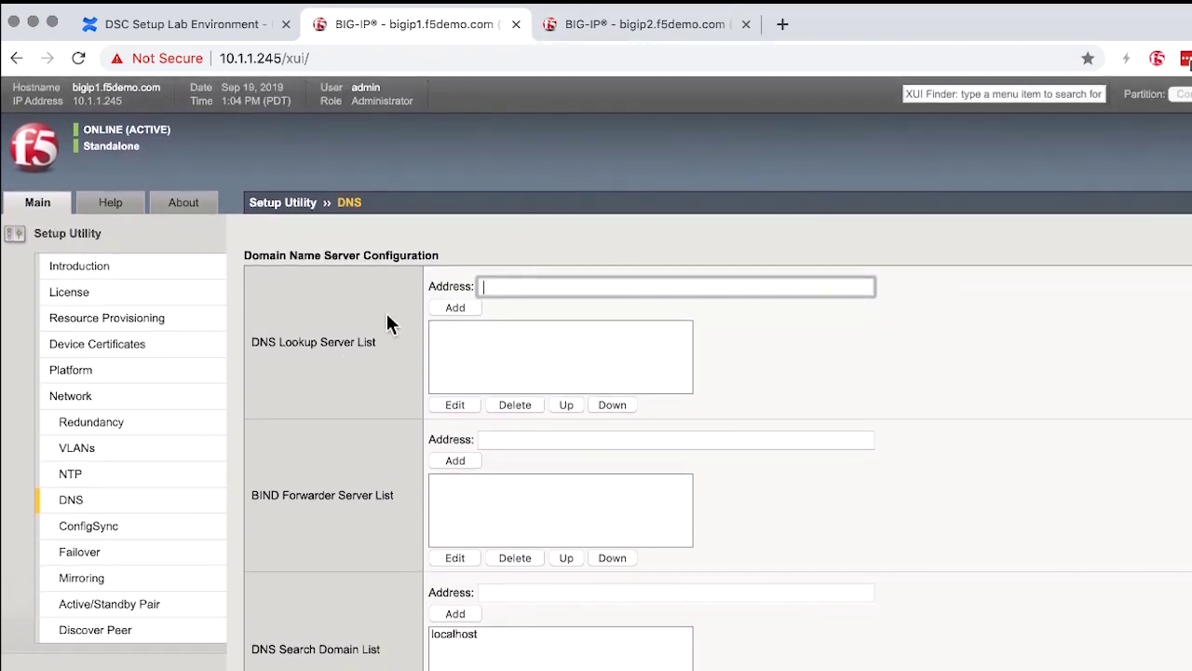
text(10.1.1.2)
click(445, 308)
scroll(269, 368, down, 1)
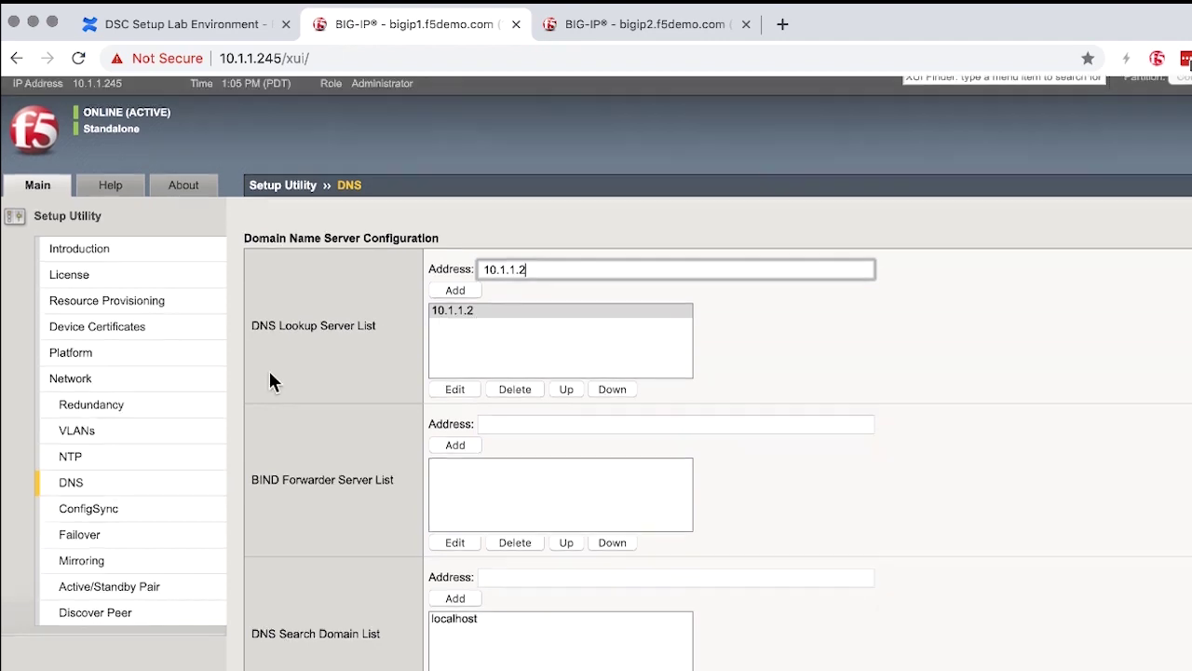
key(Return)
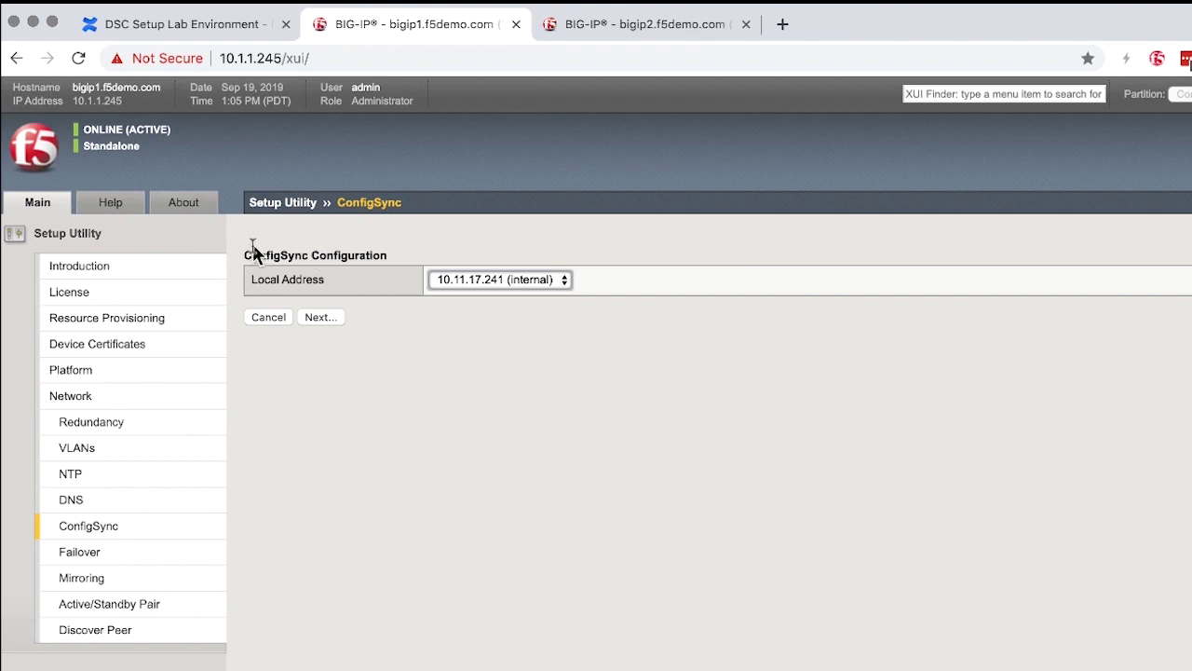
Step: Keep 10.11.17.241 (internal) as bigip1's ConfigSync local address and continue to the failover configuration
click(498, 279)
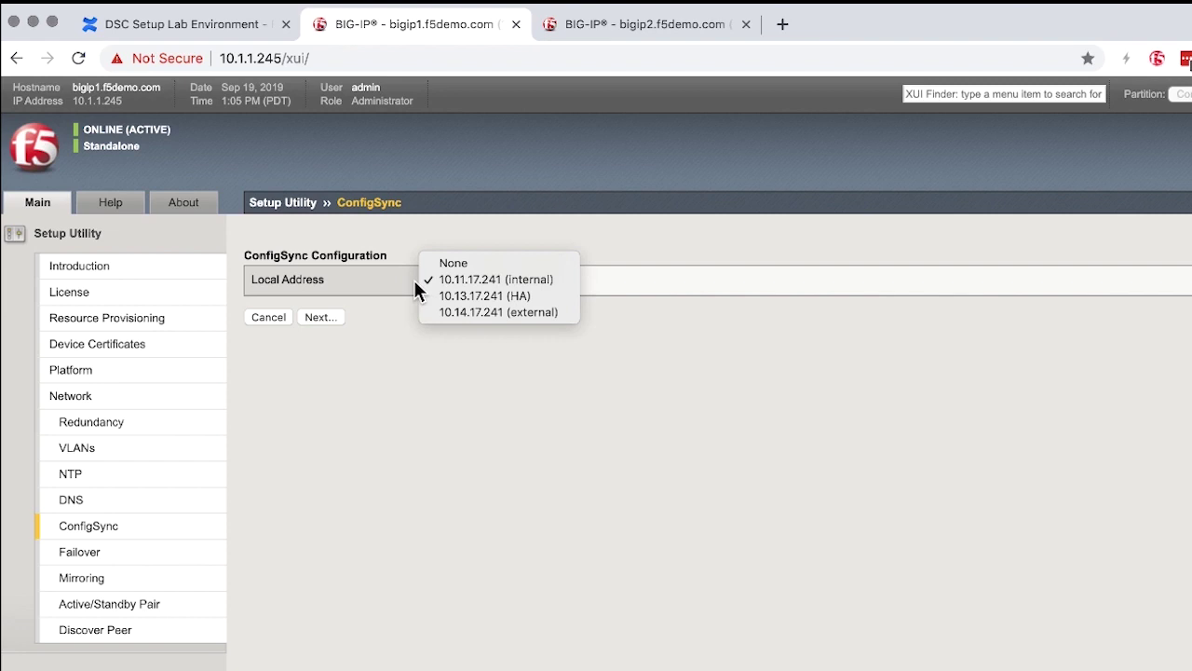
click(553, 280)
click(554, 280)
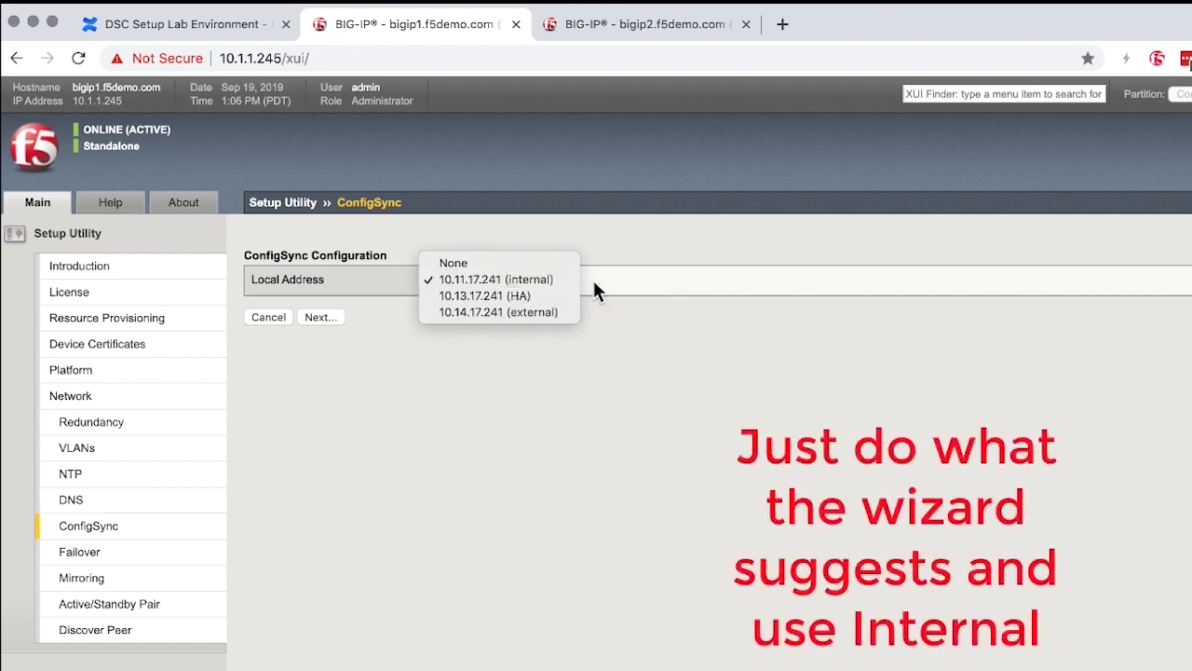
click(643, 285)
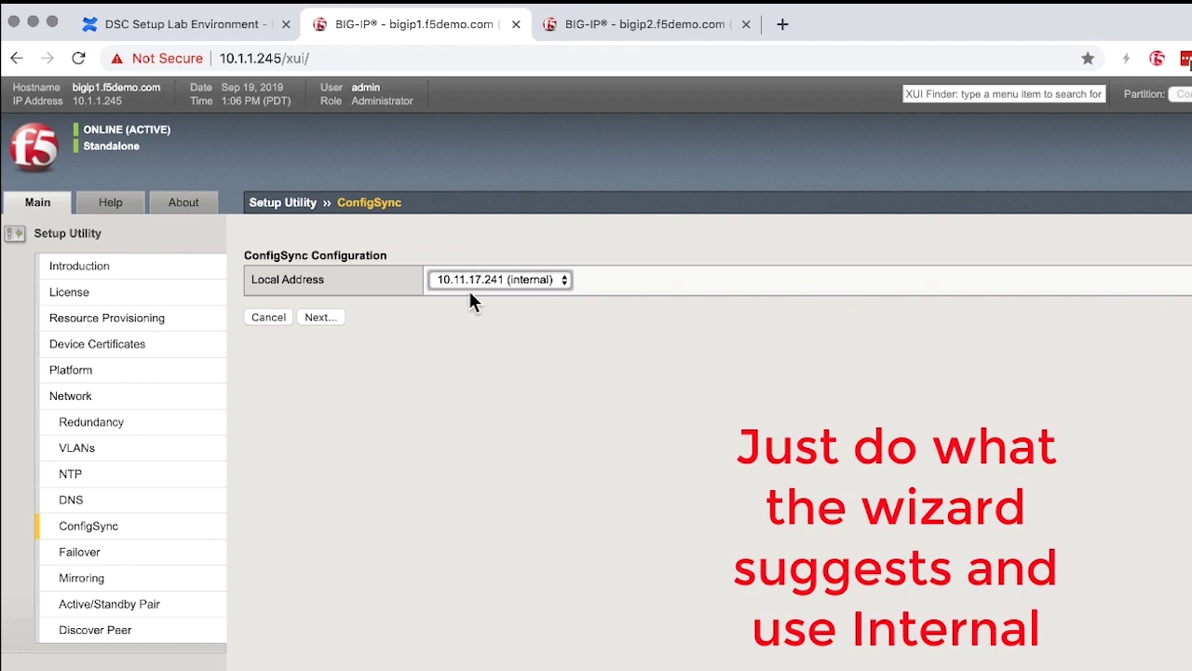
click(315, 319)
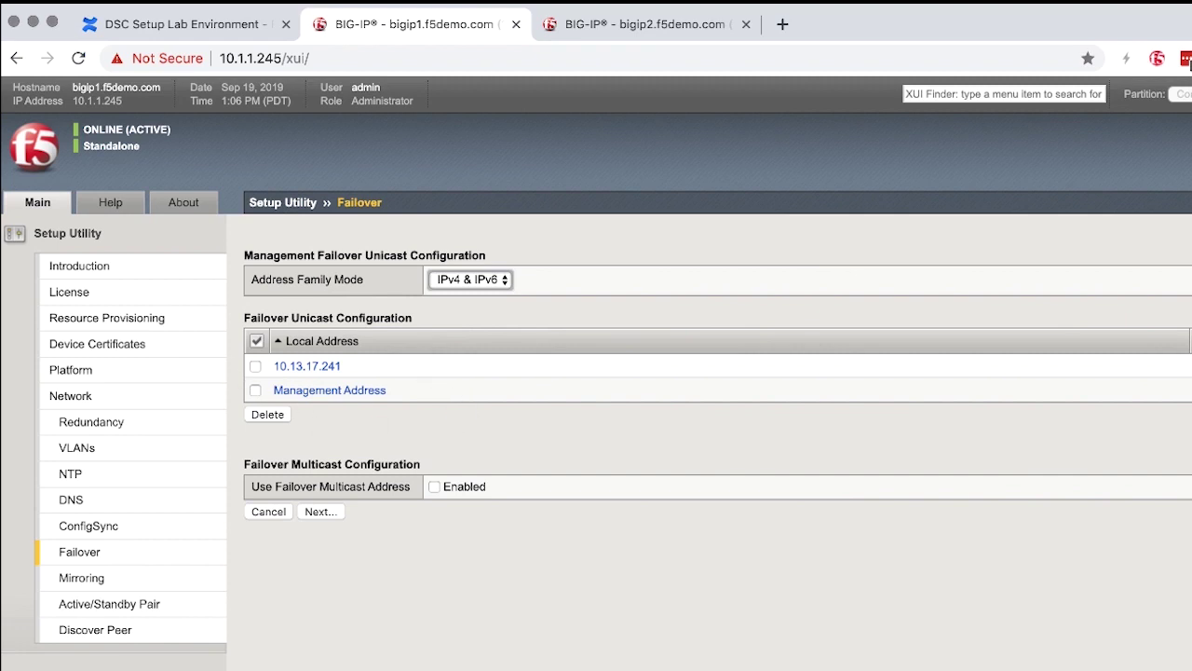
Step: Accept bigip1's failover unicast addresses, 10.13.17.241 and Management Address, without failover multicast, and continue to the mirroring configuration
drag(280, 318, 330, 319)
click(339, 318)
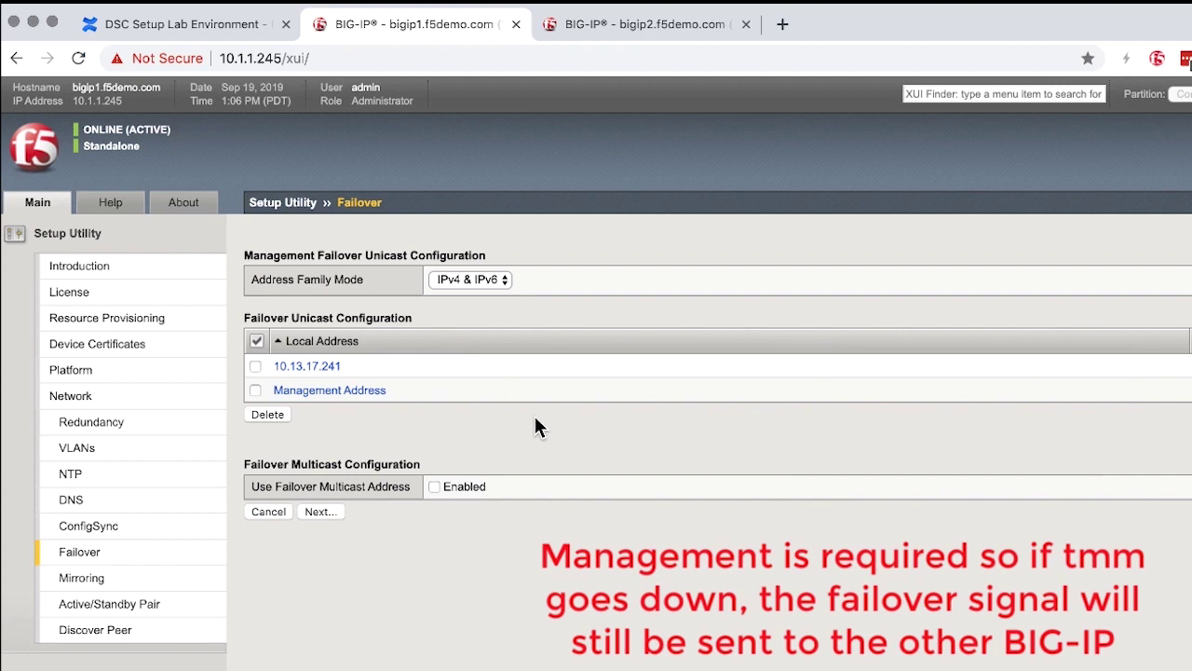
drag(264, 464, 413, 464)
click(413, 463)
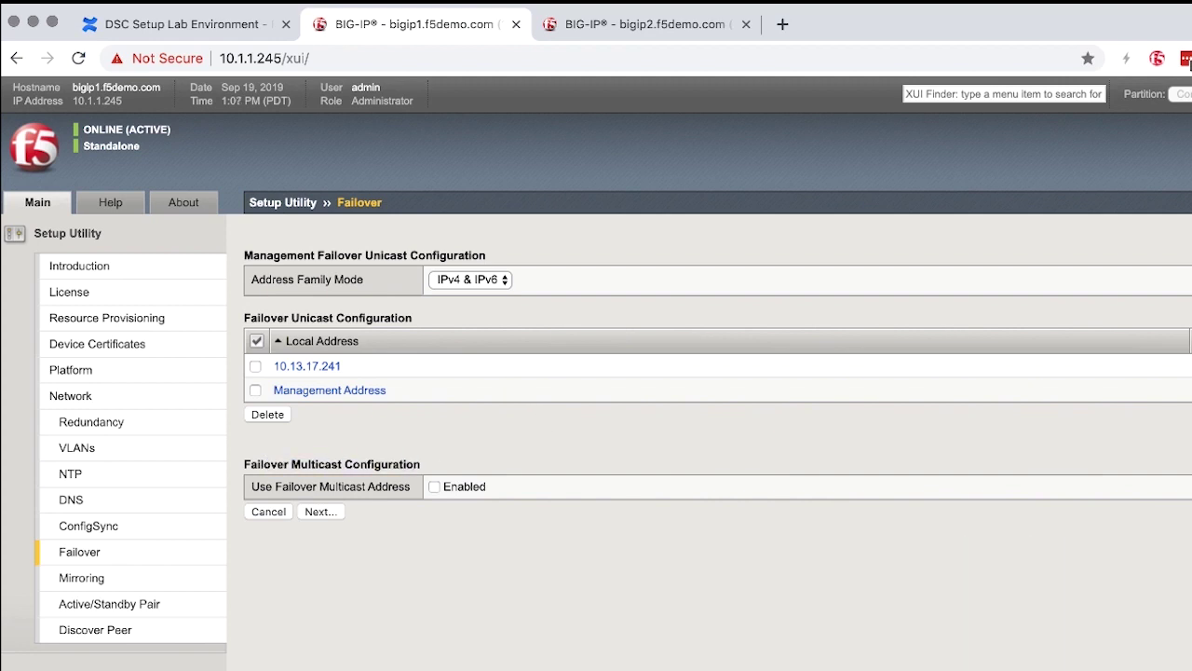
click(323, 513)
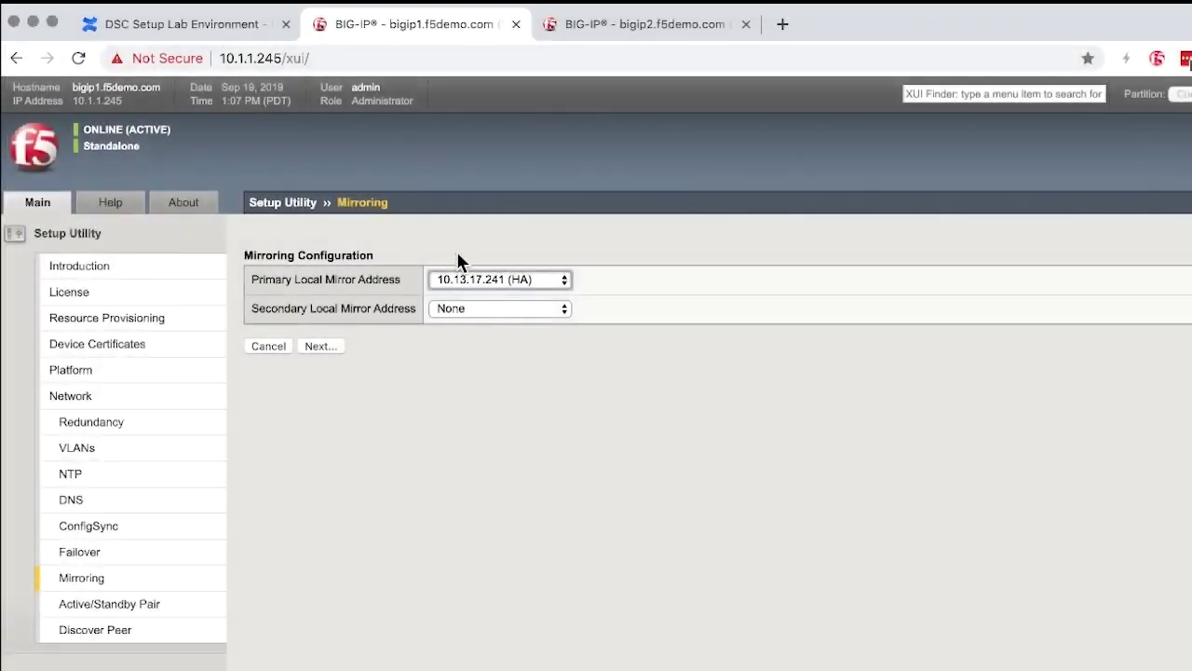
Step: Keep 10.13.17.241 (HA) as bigip1's primary local mirror address and continue to the Active/Standby pair options
drag(296, 284, 415, 280)
click(370, 275)
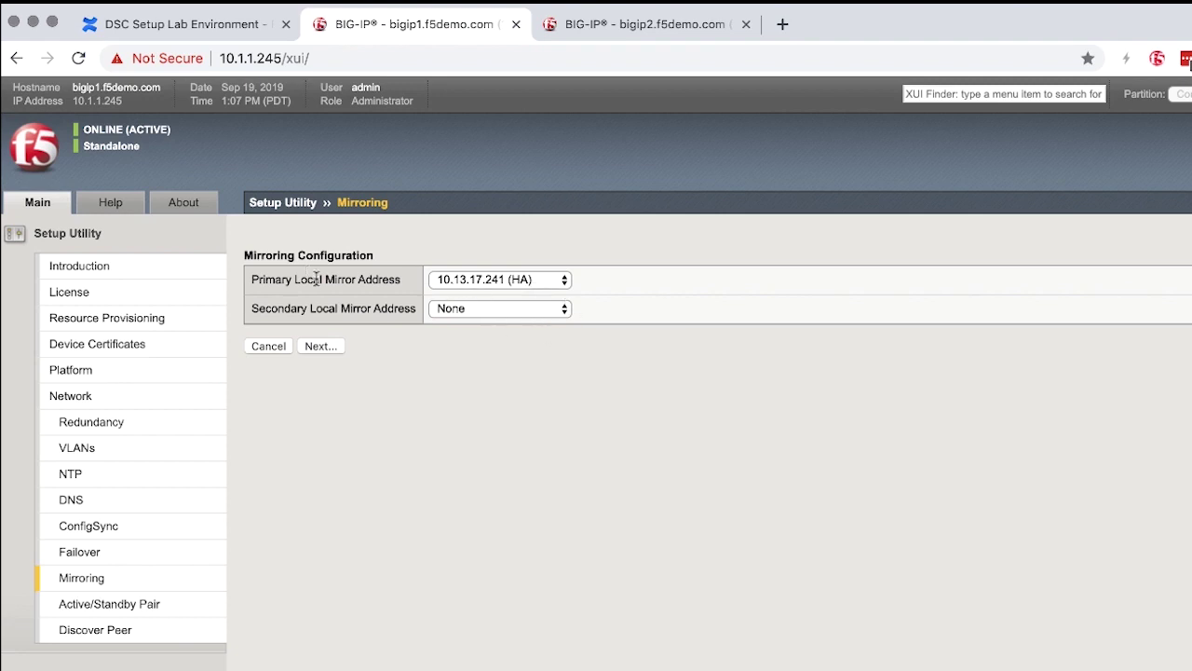
click(483, 282)
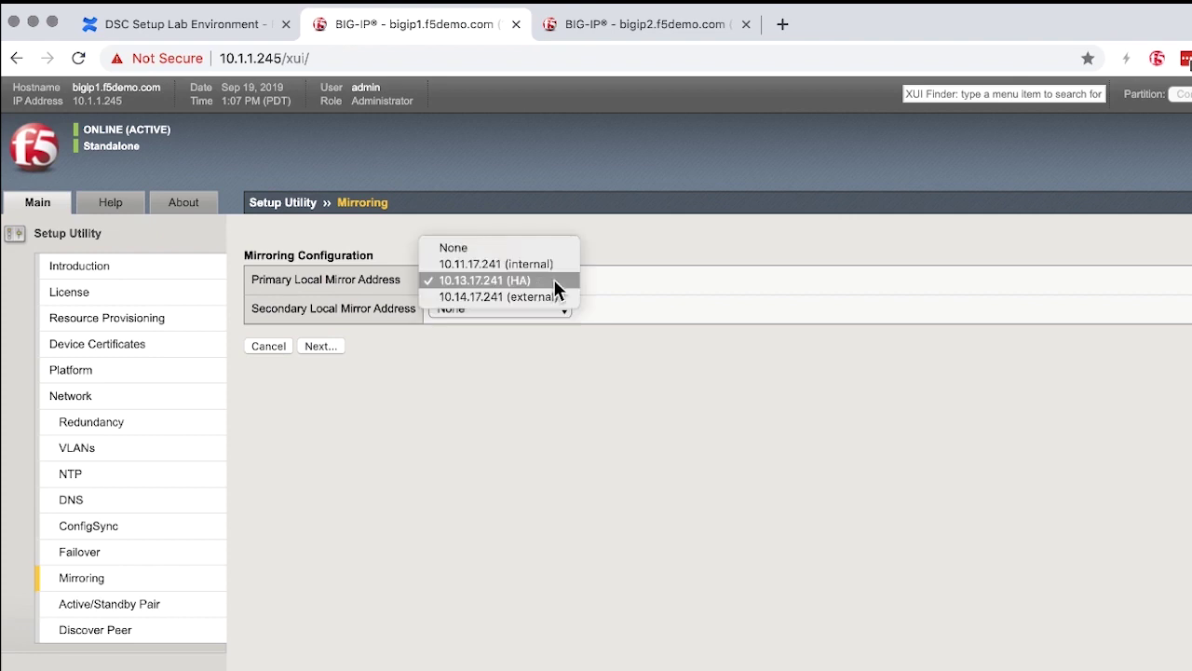
click(523, 278)
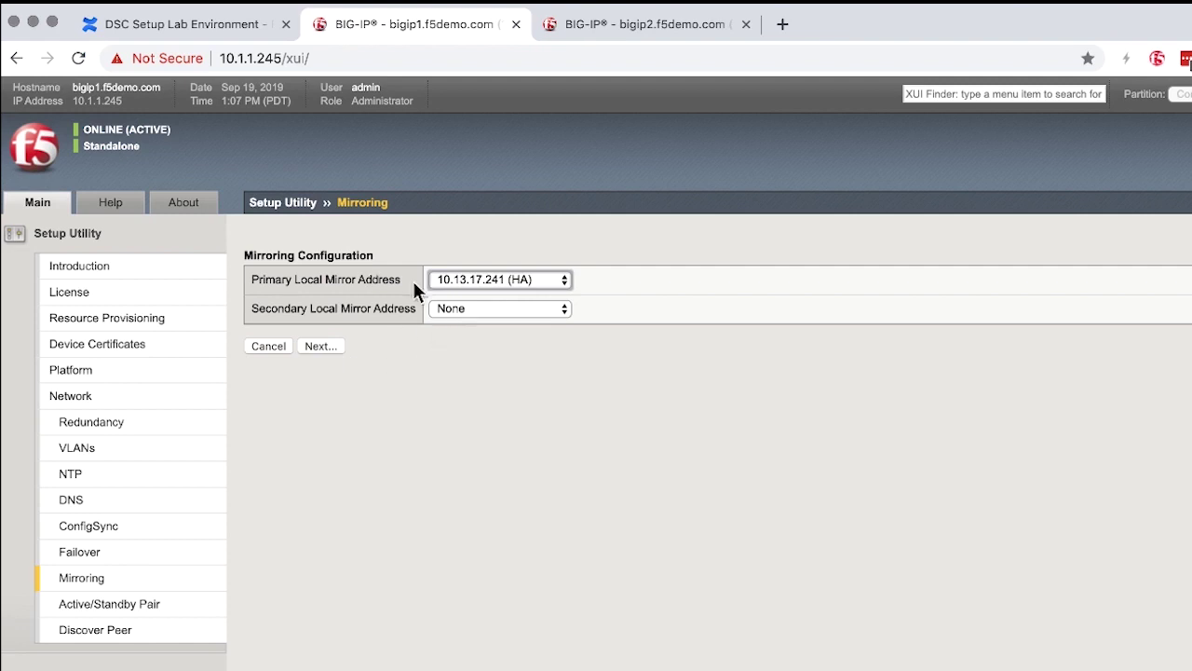
click(318, 346)
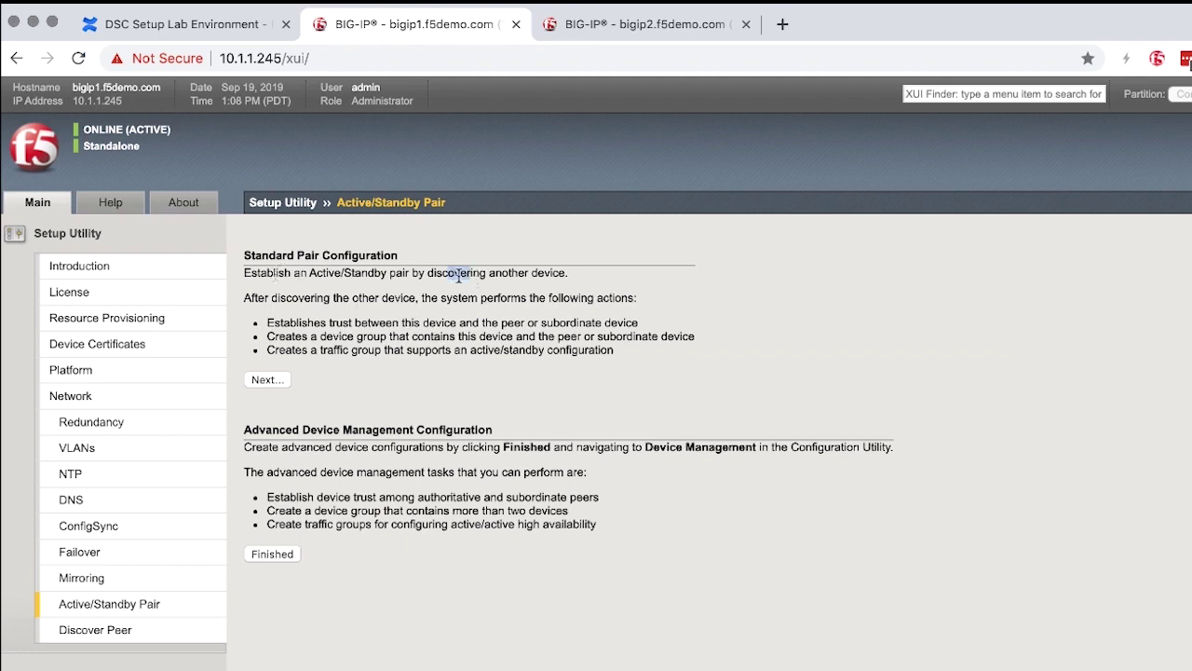
drag(333, 431, 244, 431)
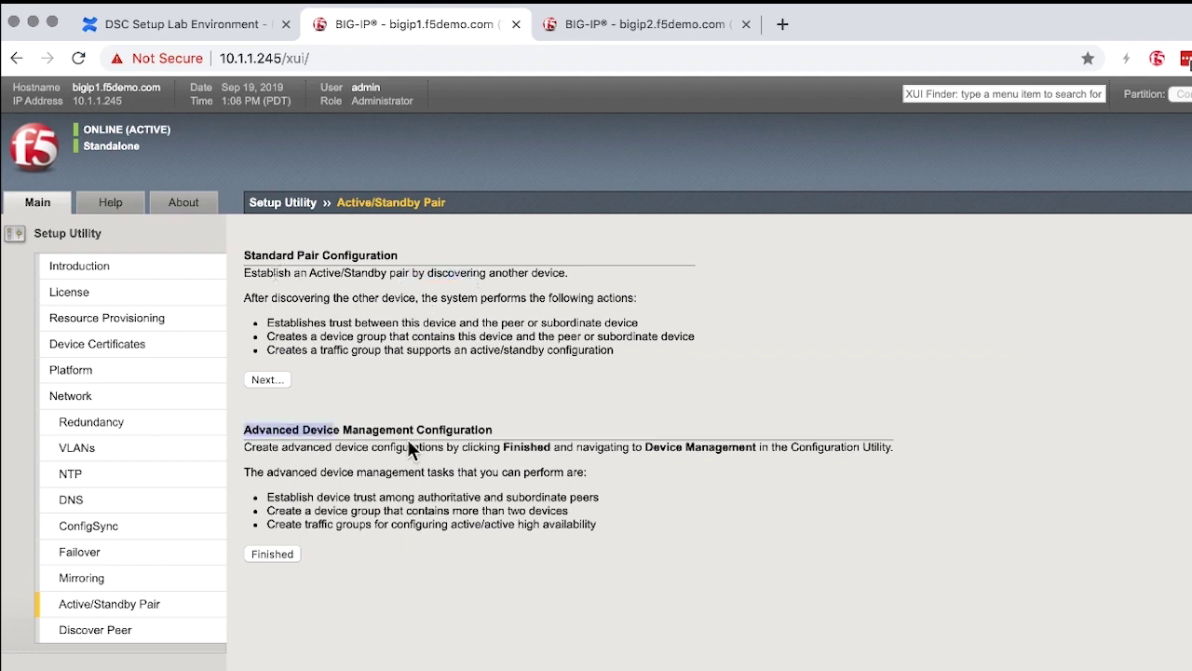
click(498, 435)
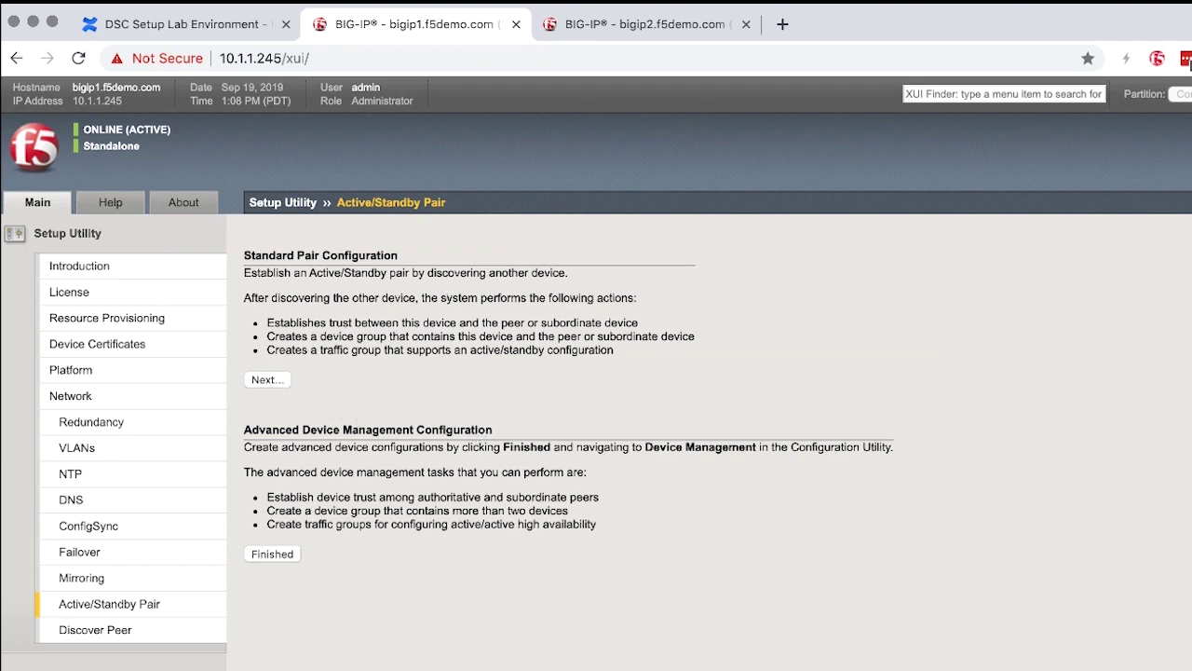
Step: Following the lab document's address table, set bigip2's internal self IP to 10.11.17.242 with netmask 255.255.255.0 and its floating IP to 10.11.17.240
click(630, 30)
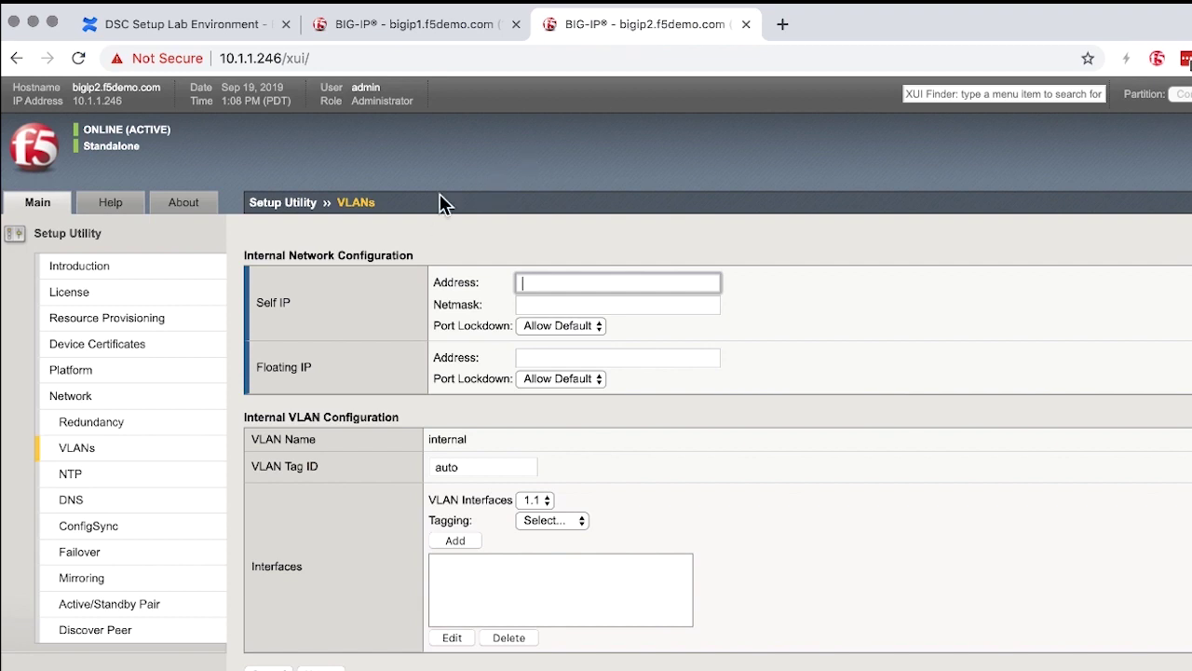
click(240, 28)
scroll(419, 382, down, 3)
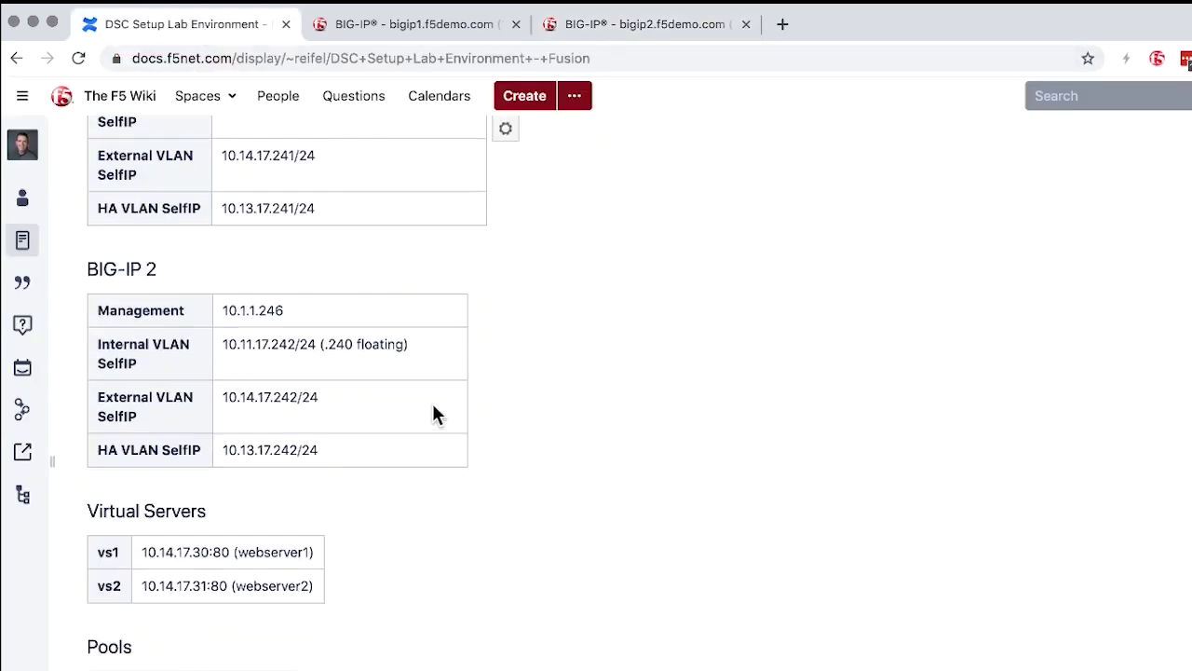
click(596, 28)
text(10.11.17.242)
key(Tab)
text(255.255.255.0)
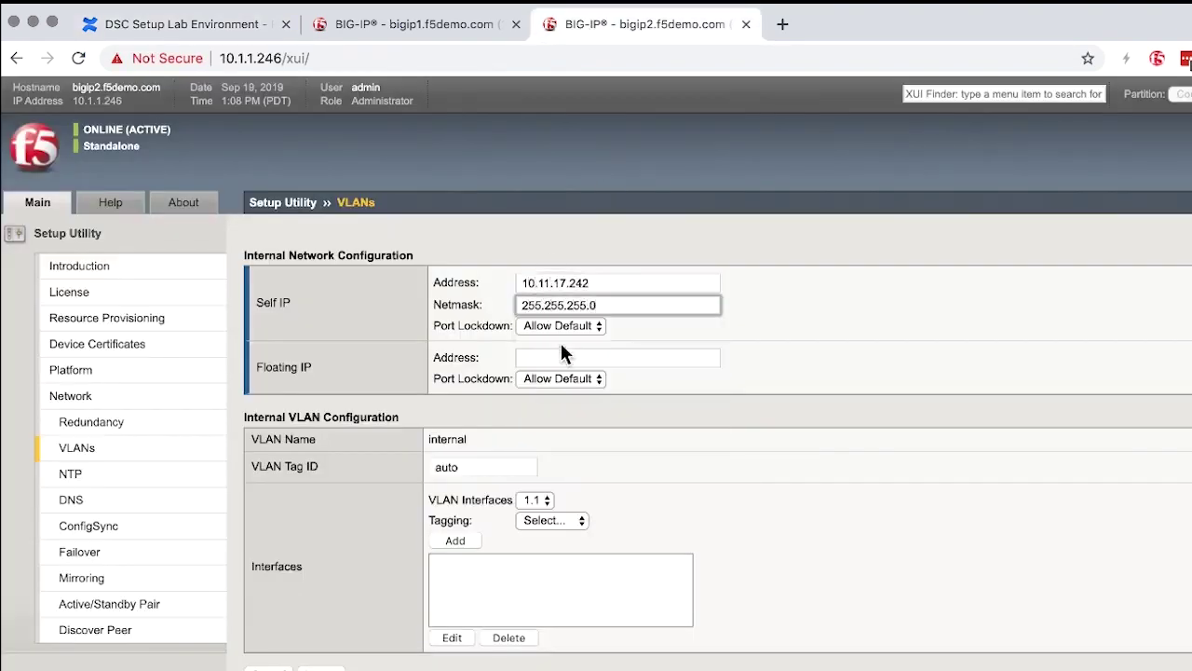
click(561, 357)
text(10.11.17.240)
key(Tab)
Step: Add interface 1.2 as untagged to bigip2's internal VLAN and continue to the external network configuration
click(536, 499)
click(532, 515)
click(567, 519)
click(540, 553)
click(456, 540)
click(323, 665)
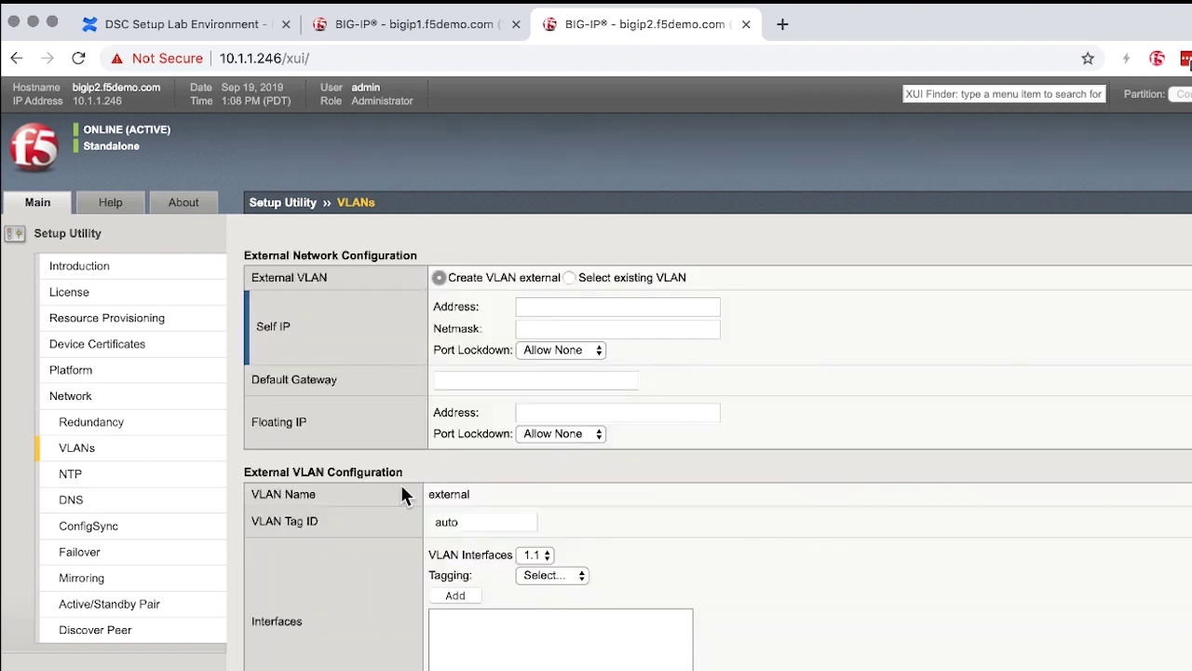
Step: Set bigip2's external self IP to 10.14.17.242 with netmask 255.255.255.0 and the default gateway to 10.14.17.2
click(571, 307)
text(10.14.17)
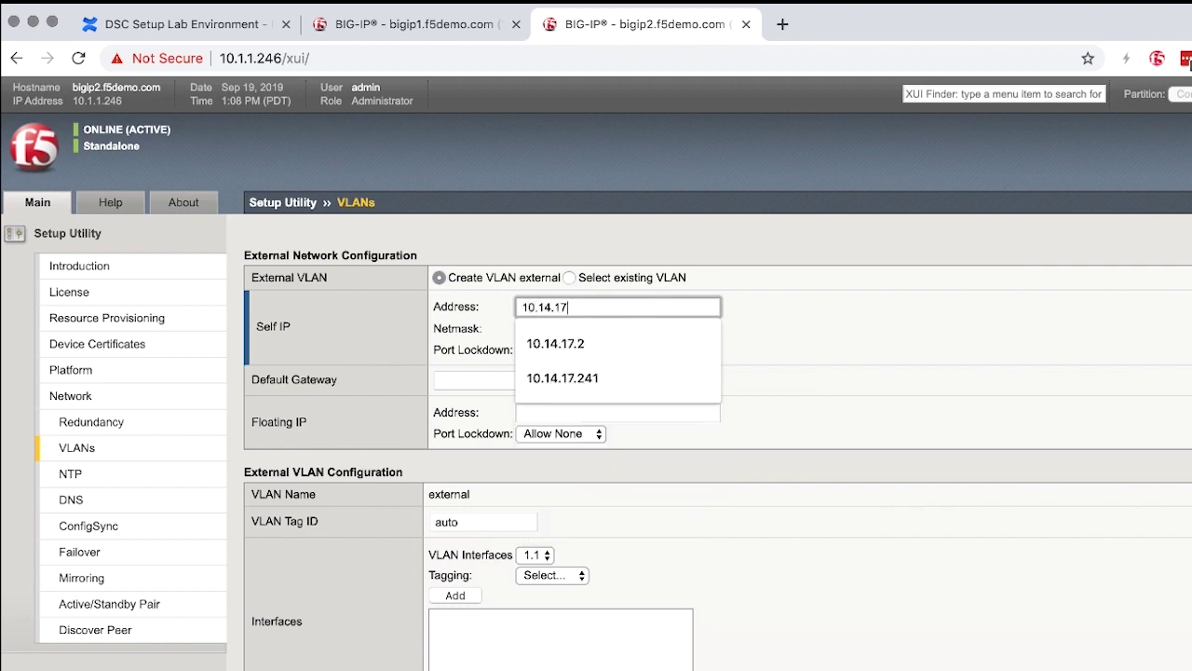
text(.242)
key(Tab)
text(255.255)
key(Down)
key(Return)
click(467, 380)
text(10.1)
key(Down)
key(Return)
click(354, 402)
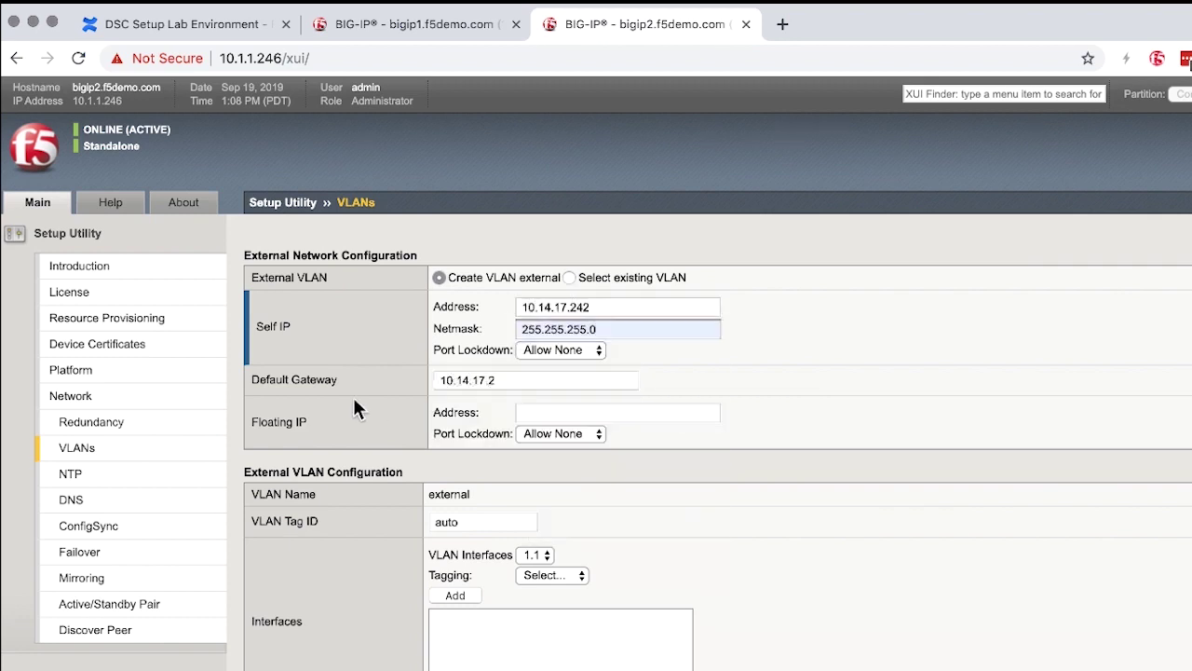
Step: Add interface 1.1 as untagged to bigip2's external VLAN and continue to the high availability network configuration
click(536, 576)
click(538, 603)
click(460, 595)
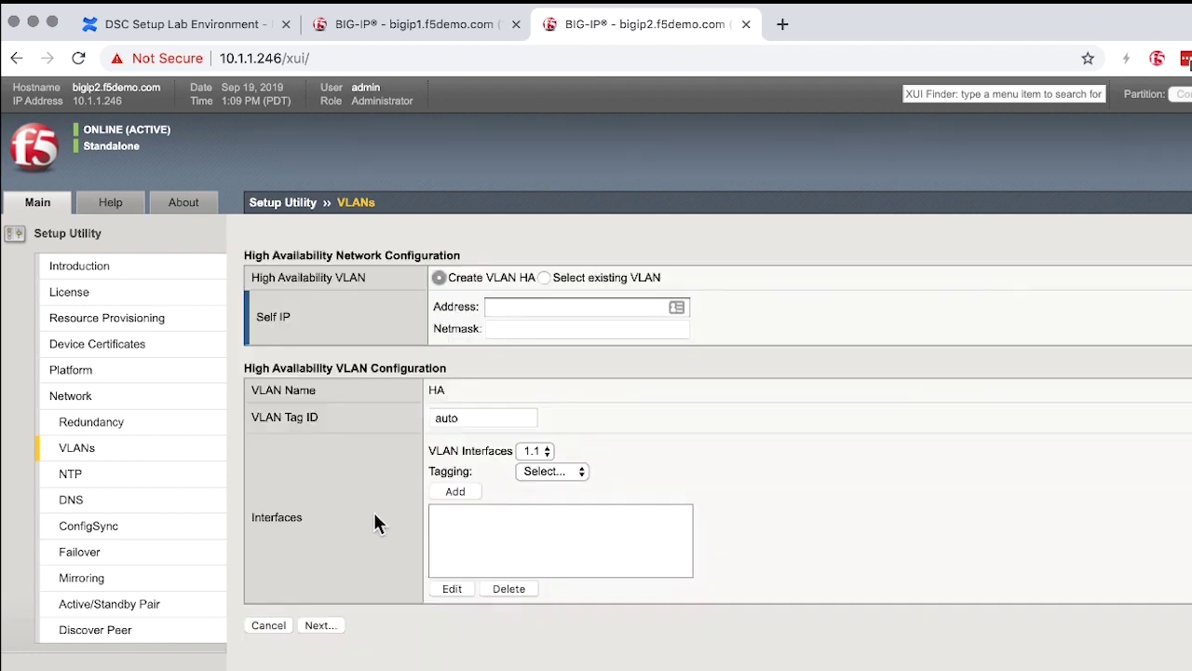
Step: Set bigip2's high availability self IP to 10.13.17.242 with netmask 255.255.255.0
click(498, 308)
text(10.13.17.242)
key(Tab)
text(255.255.255.0)
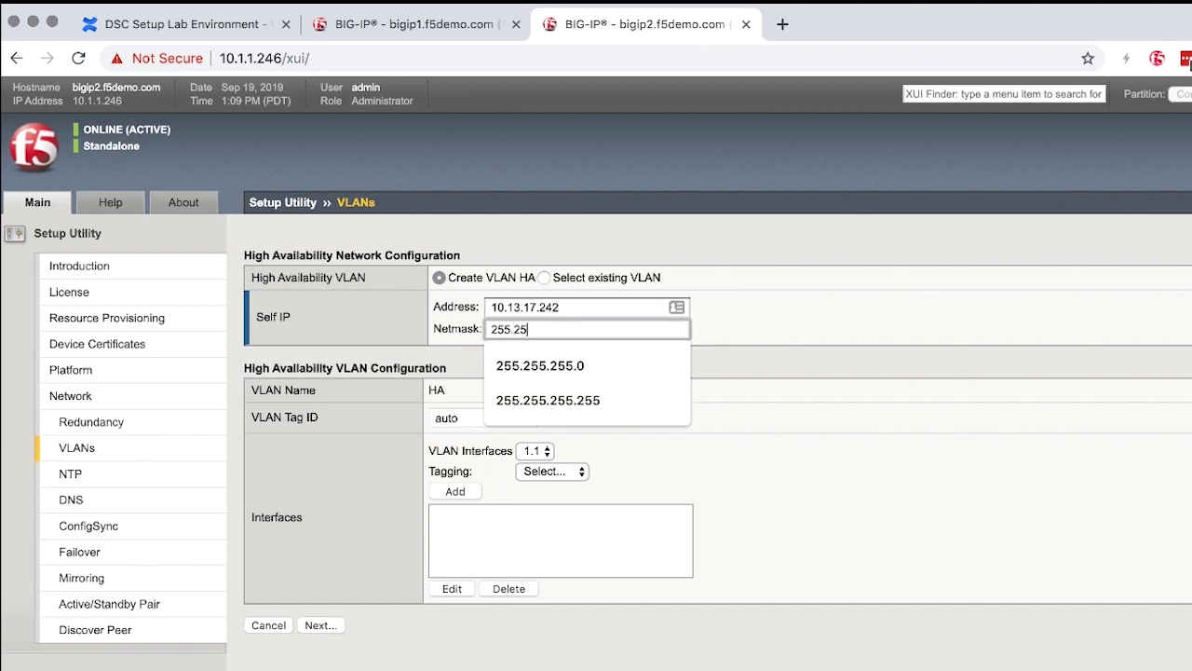
Step: Add interface 1.3 as untagged to bigip2's HA VLAN and continue to the NTP configuration
click(535, 451)
click(540, 479)
click(555, 472)
click(540, 511)
click(457, 492)
click(316, 628)
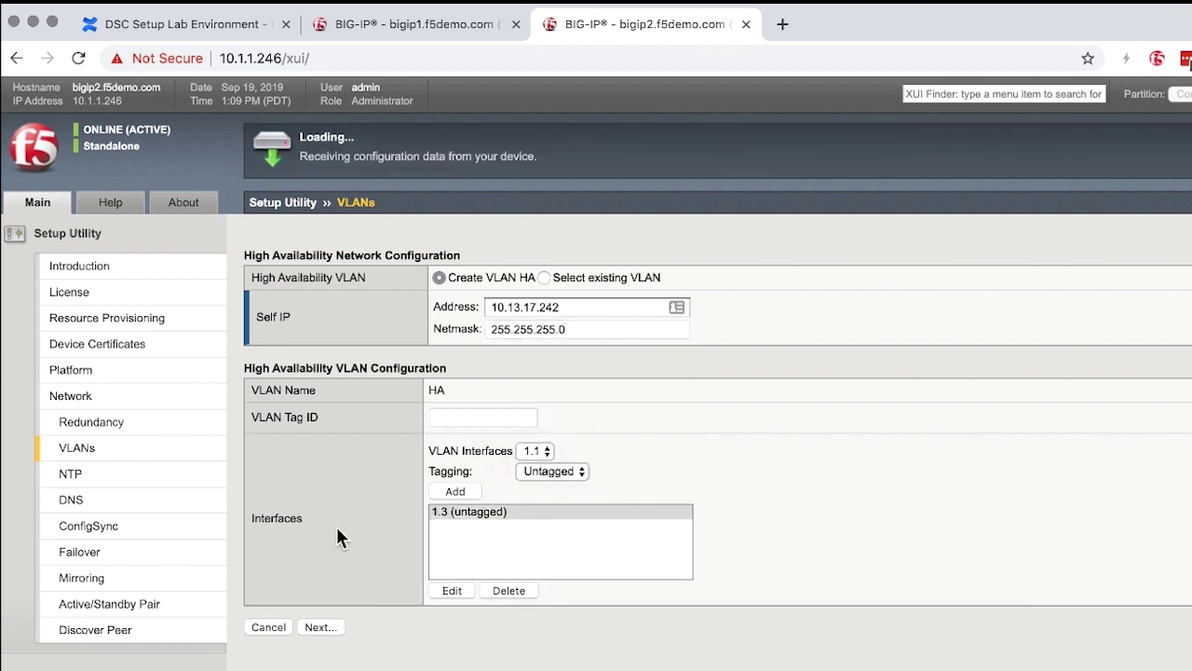
Step: Add 10.1.1.2 to both the time server list and the DNS lookup server list on bigip2
text(10.1.1.2)
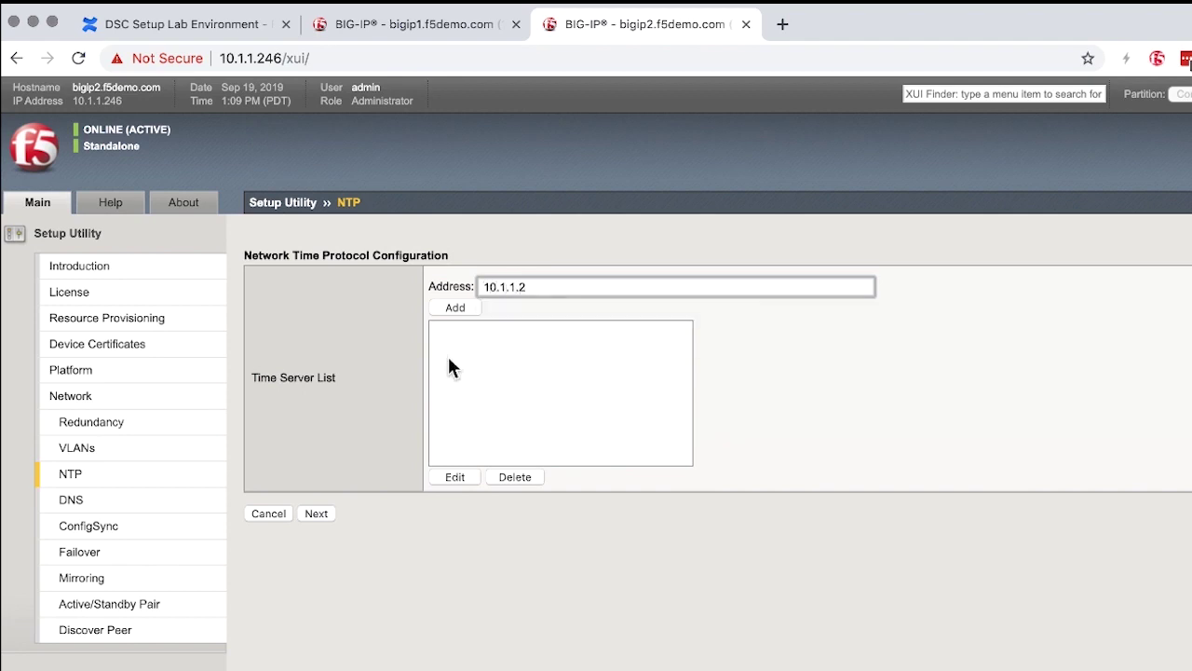
click(446, 308)
click(315, 518)
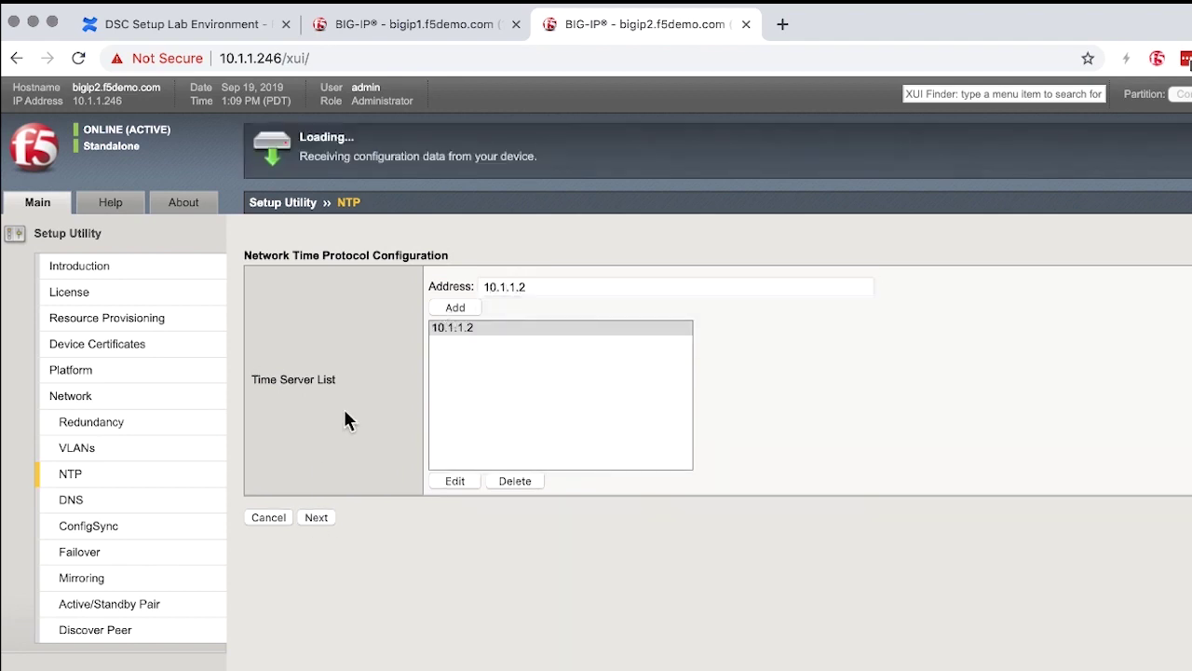
text(10.1.1.2)
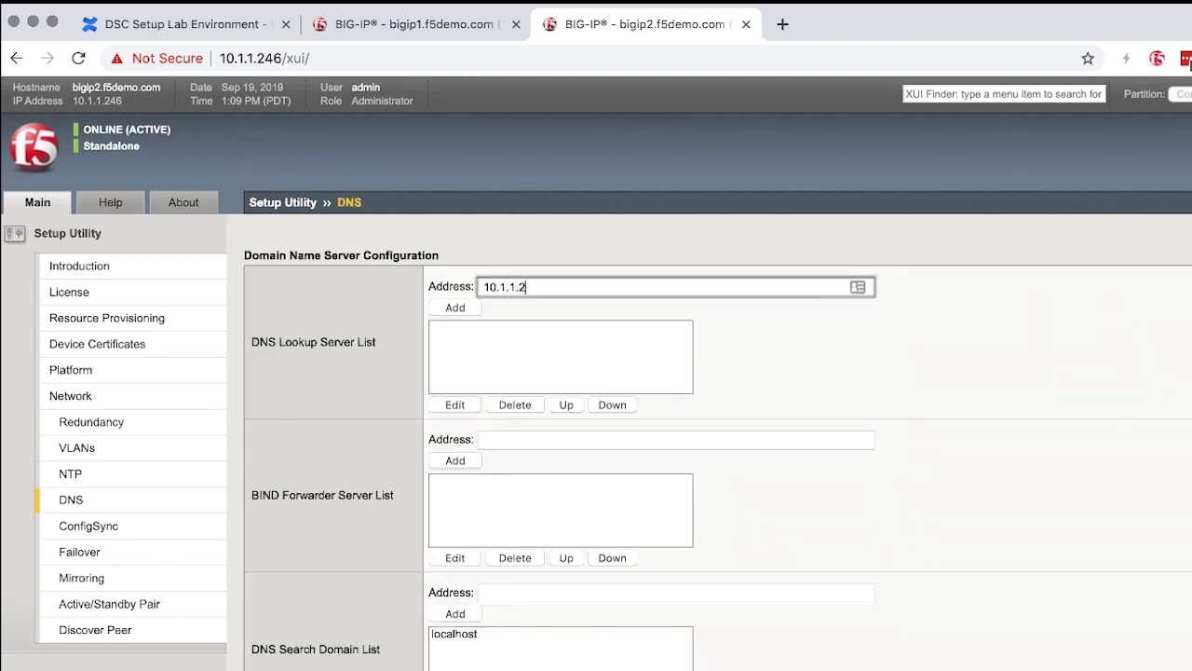
click(455, 307)
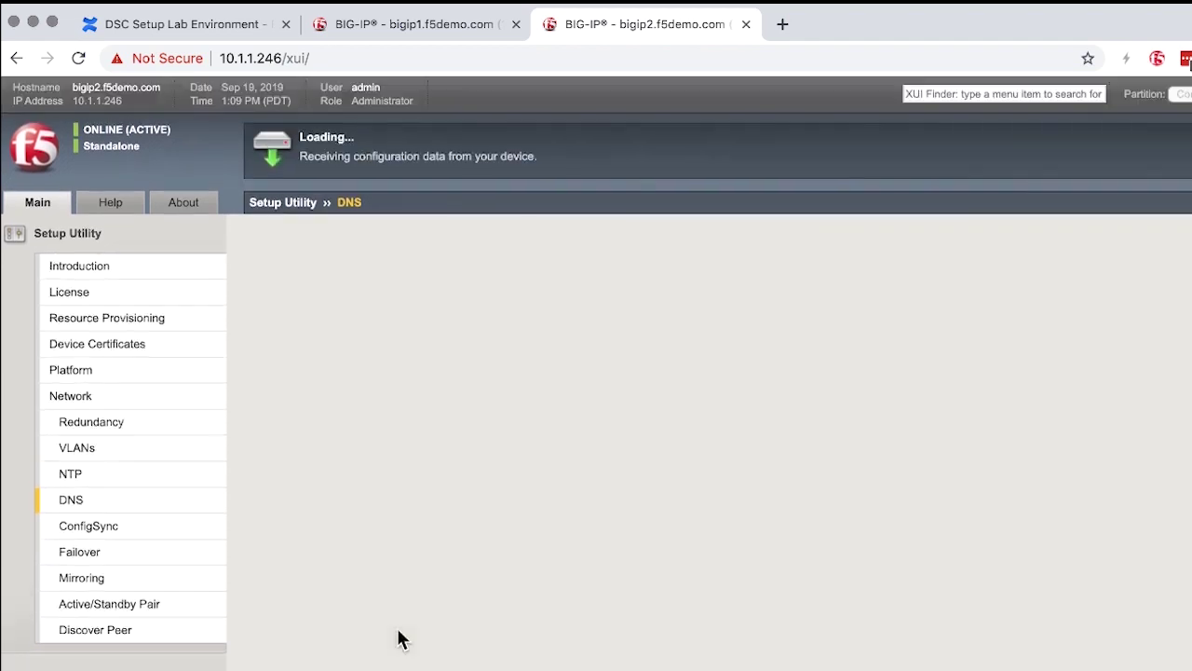
Step: Accept bigip2's default ConfigSync, failover and mirroring settings up to the Active/Standby pair options, and return to bigip1
click(327, 316)
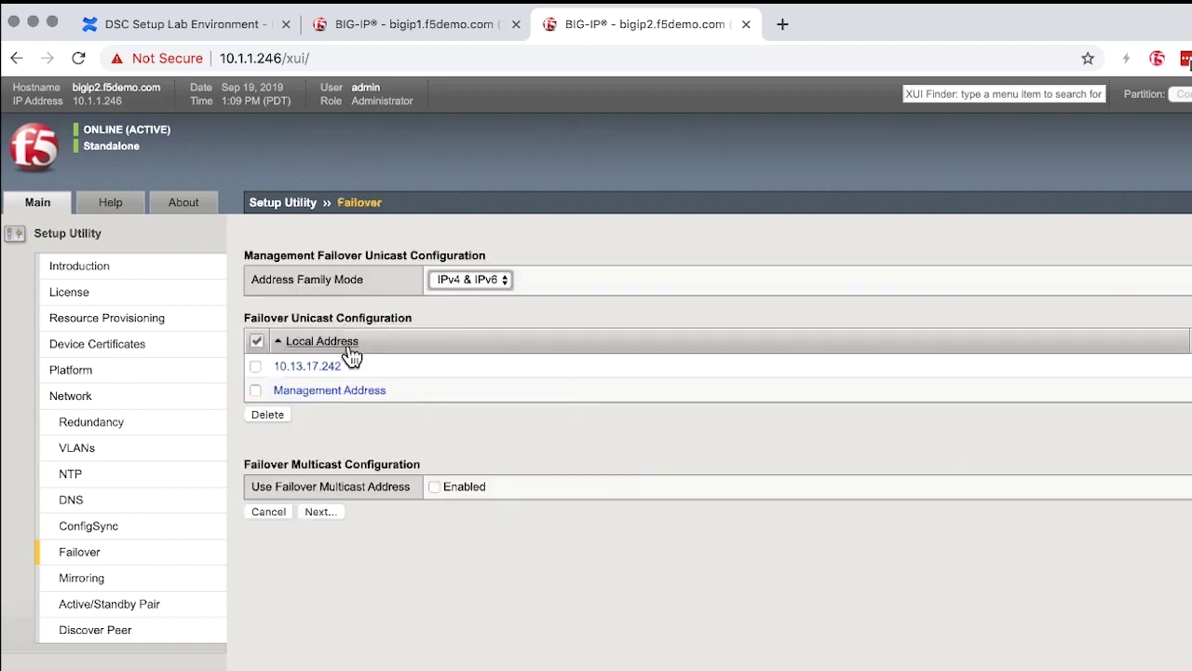
click(335, 512)
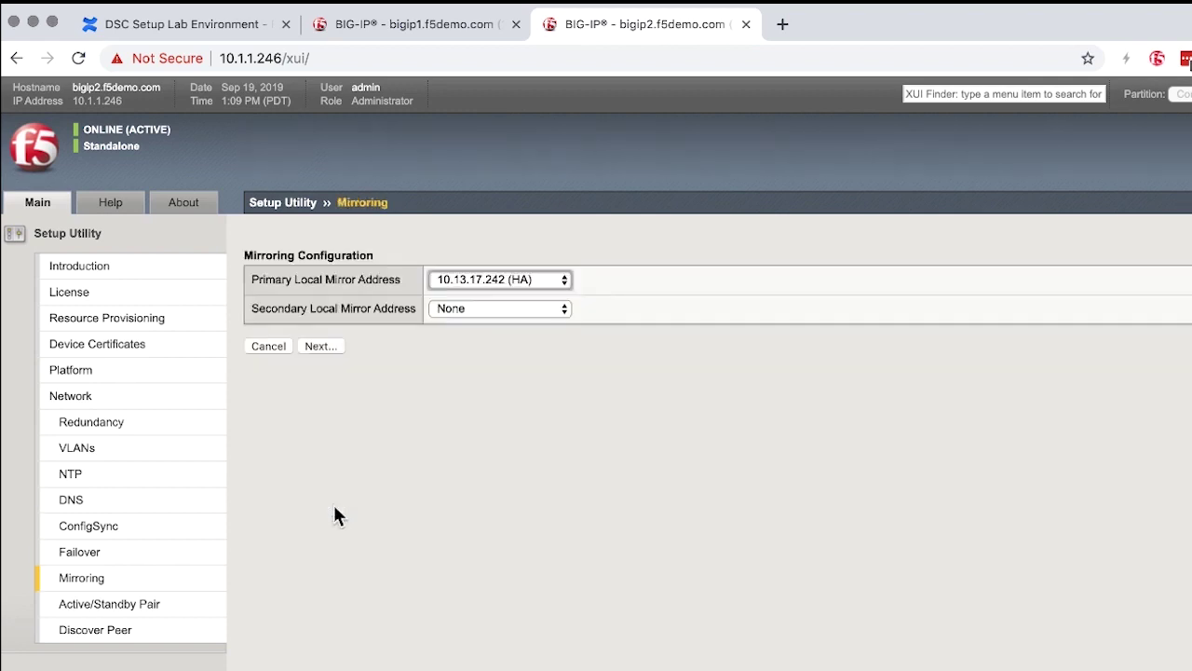
click(322, 346)
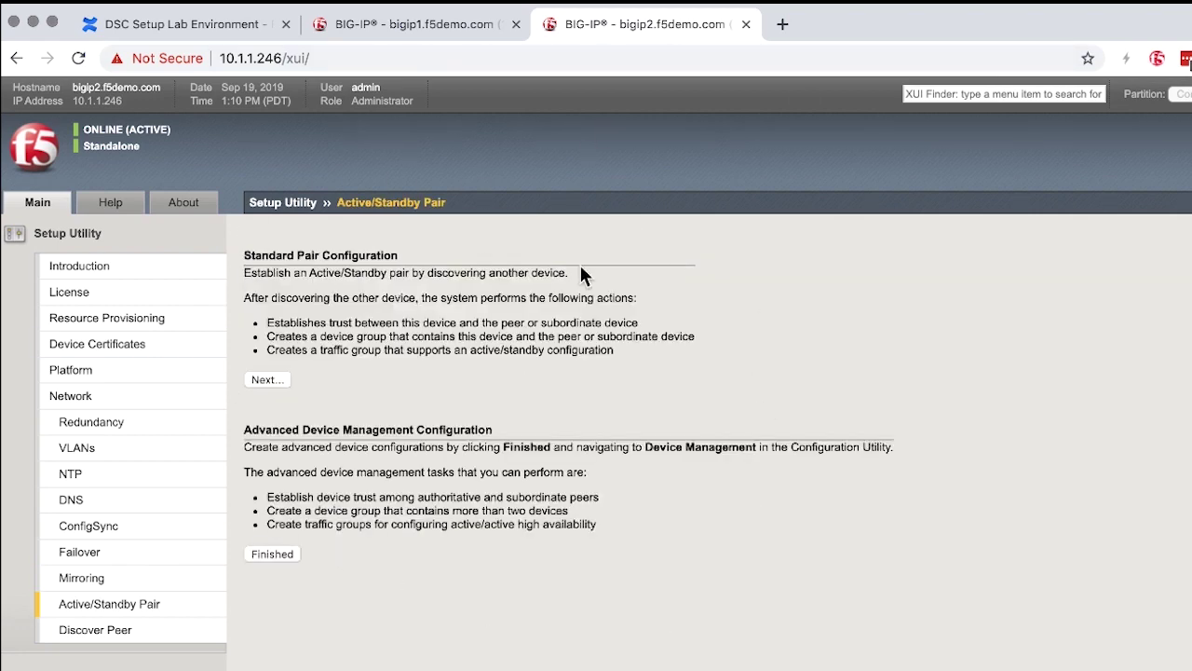
click(419, 24)
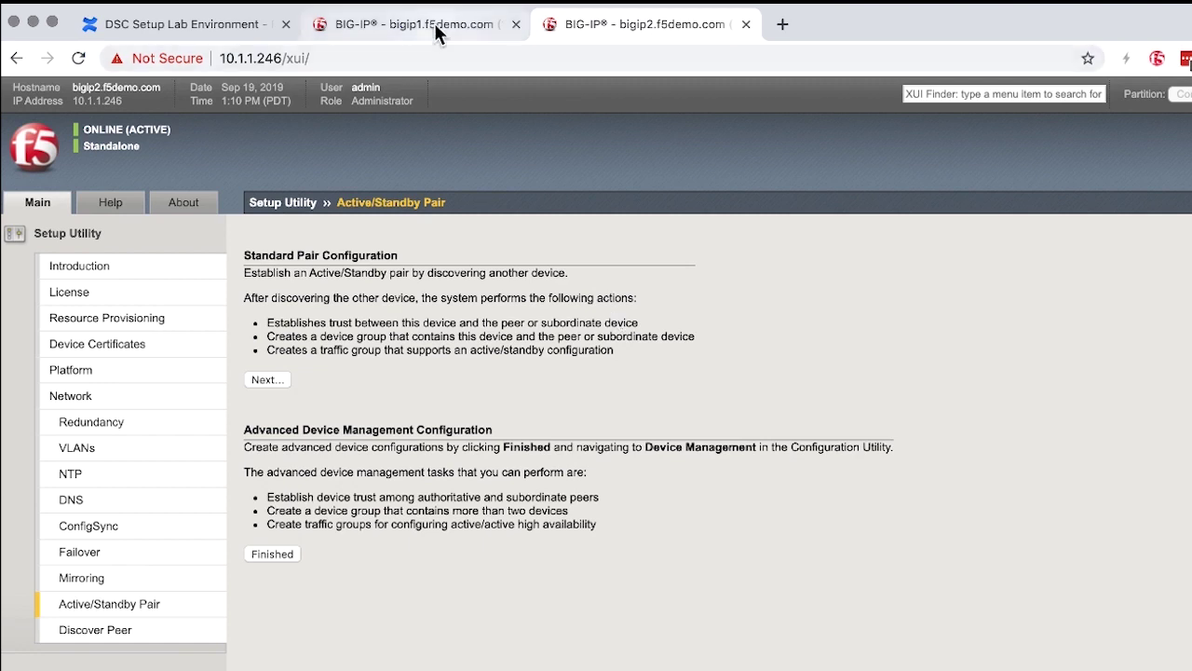
Step: Return to bigip1 and start the standard Active/Standby pair configuration
click(615, 28)
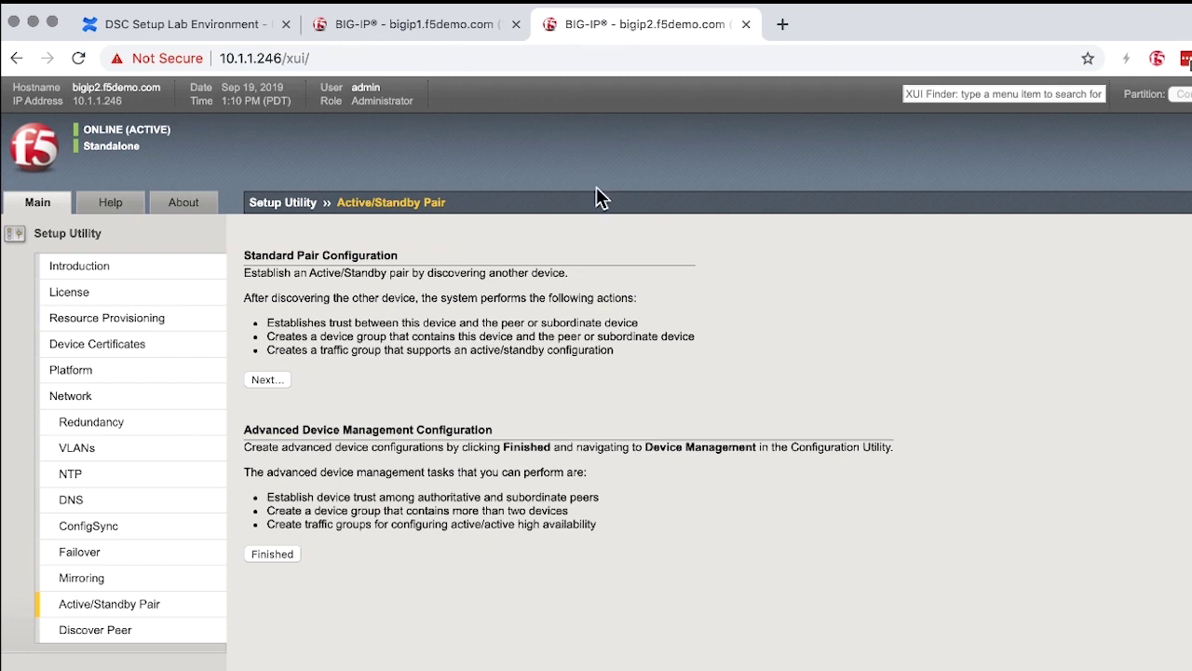
click(429, 35)
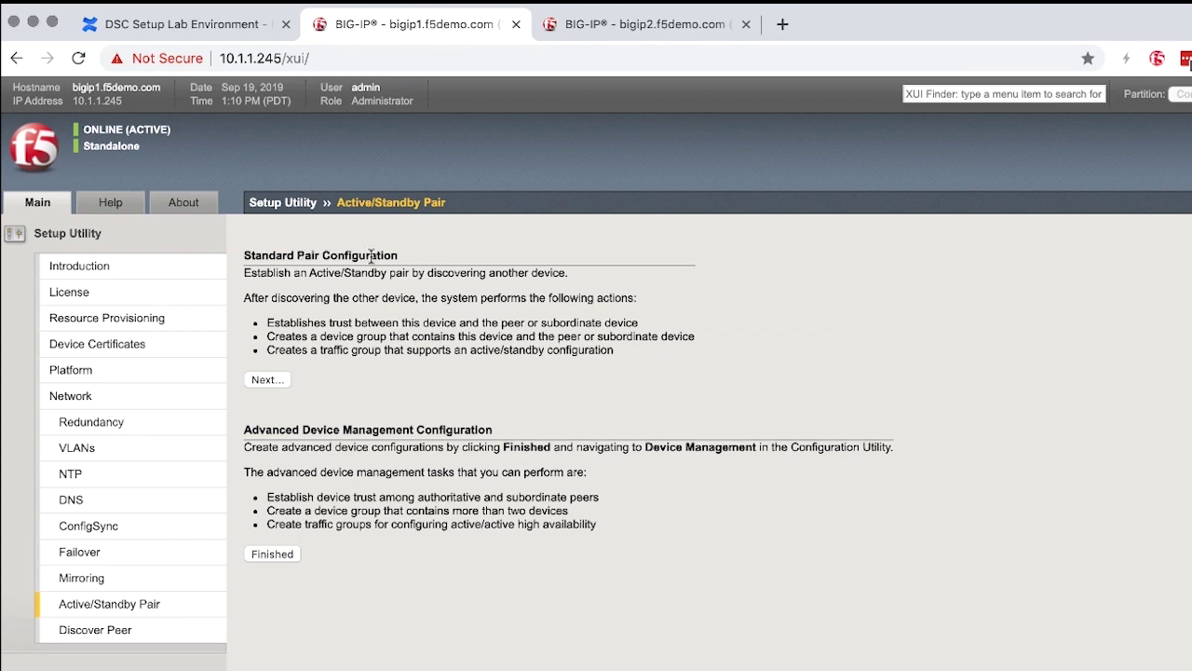
click(268, 379)
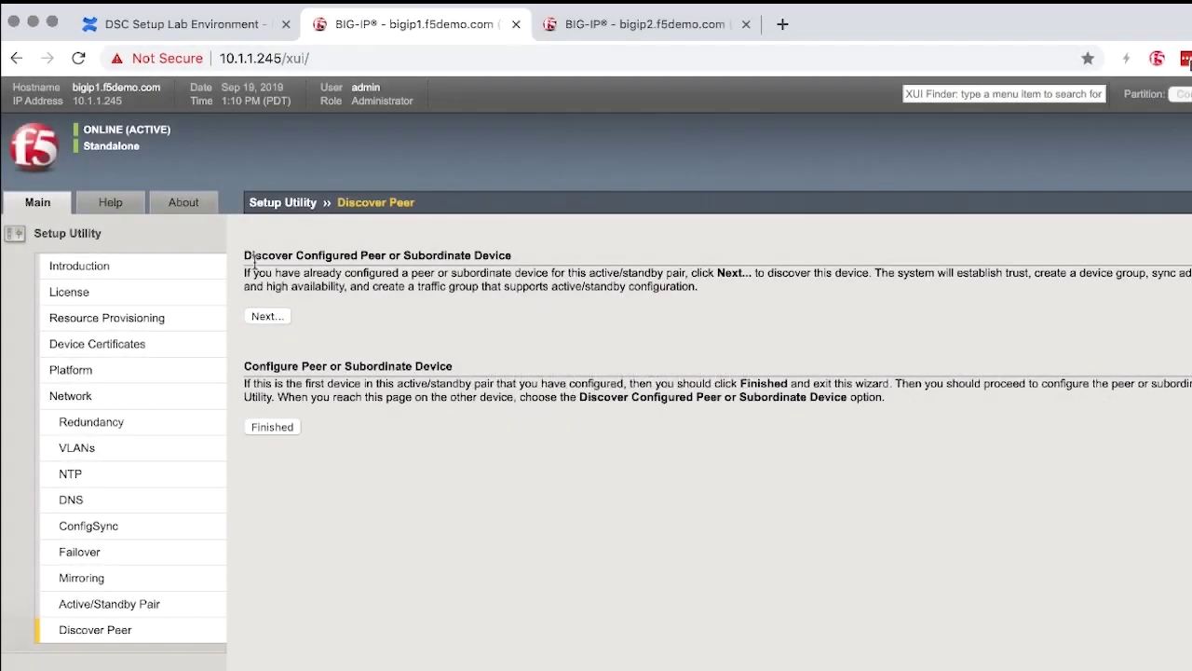
Step: Review the peer discovery options on bigip1 and choose to discover the already configured peer device
drag(247, 256, 360, 255)
click(407, 255)
drag(568, 276, 699, 275)
click(726, 276)
drag(246, 364, 392, 387)
click(411, 388)
click(268, 317)
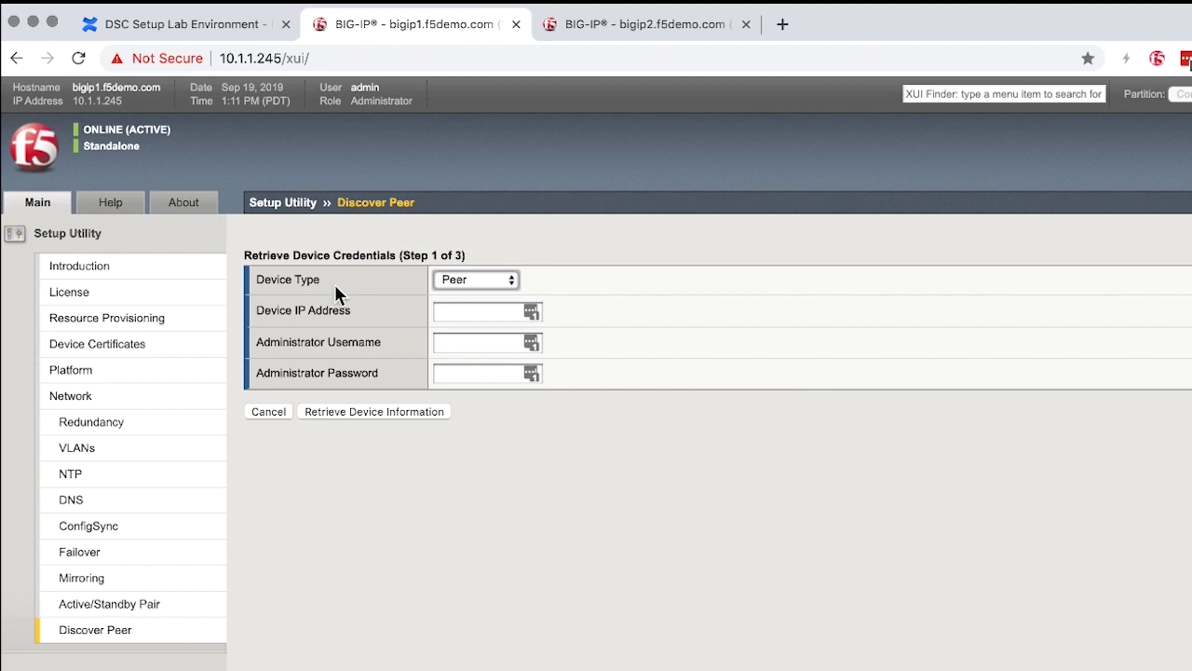
Step: Set the peer's device IP address to bigip2's management address, 10.1.1.246
drag(258, 310, 326, 310)
click(328, 311)
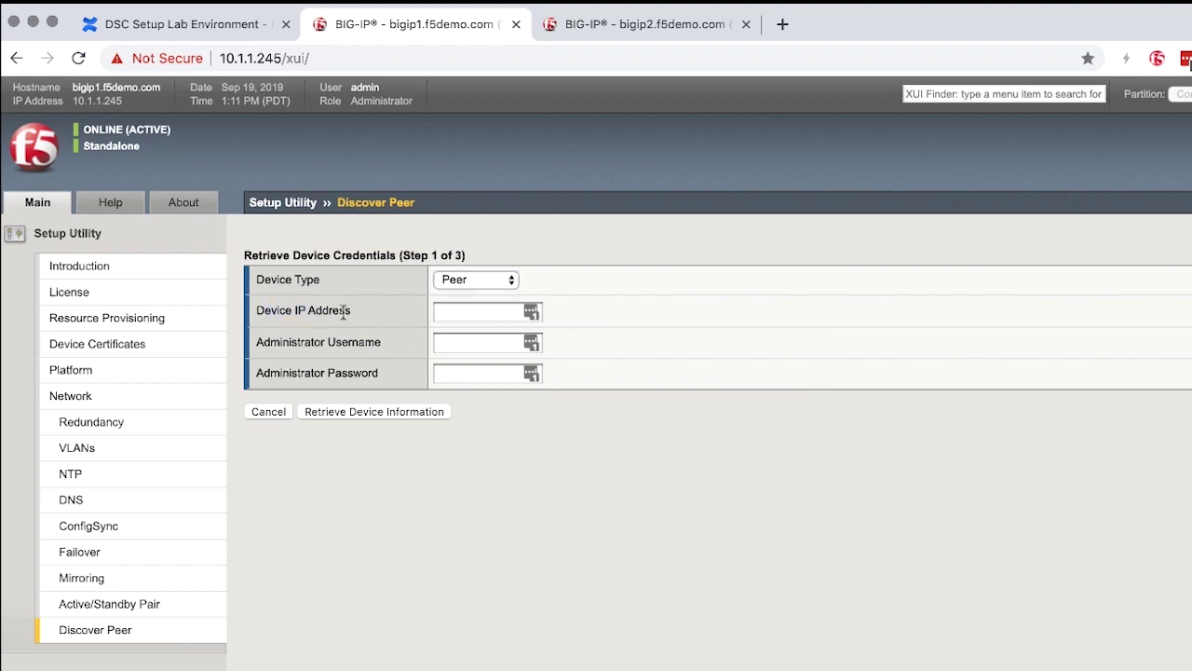
click(463, 311)
click(584, 22)
click(399, 24)
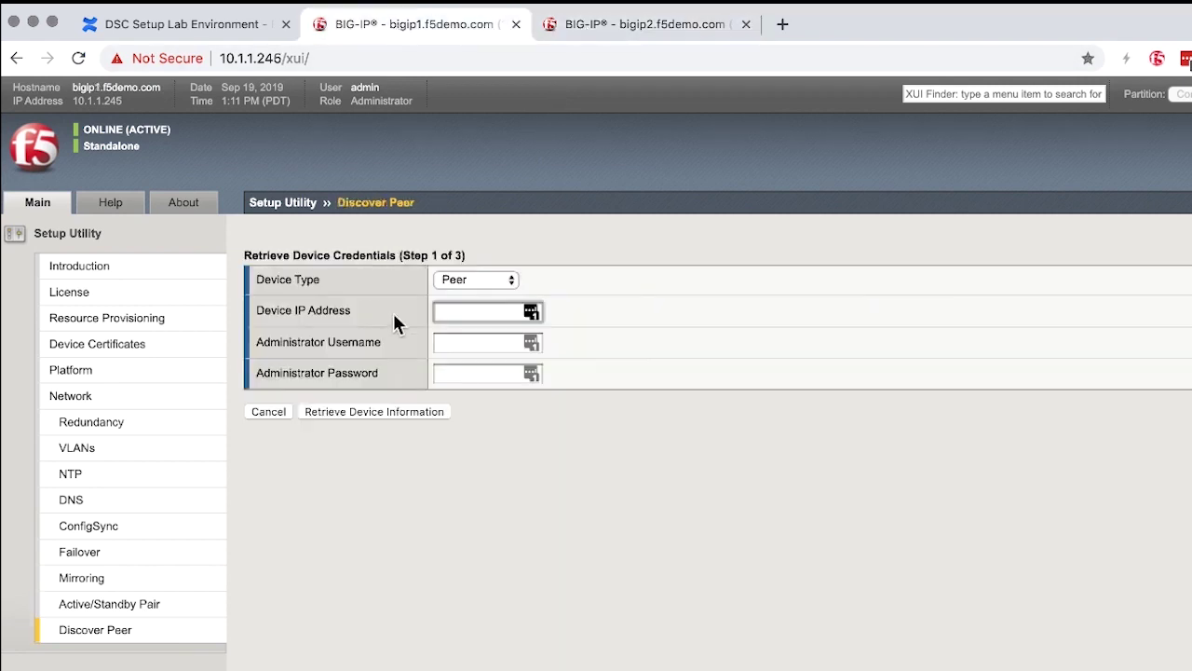
text(10.1.1.246)
Step: Enter the administrator username admin and the administrator password for bigip2, and retrieve its device information
click(457, 346)
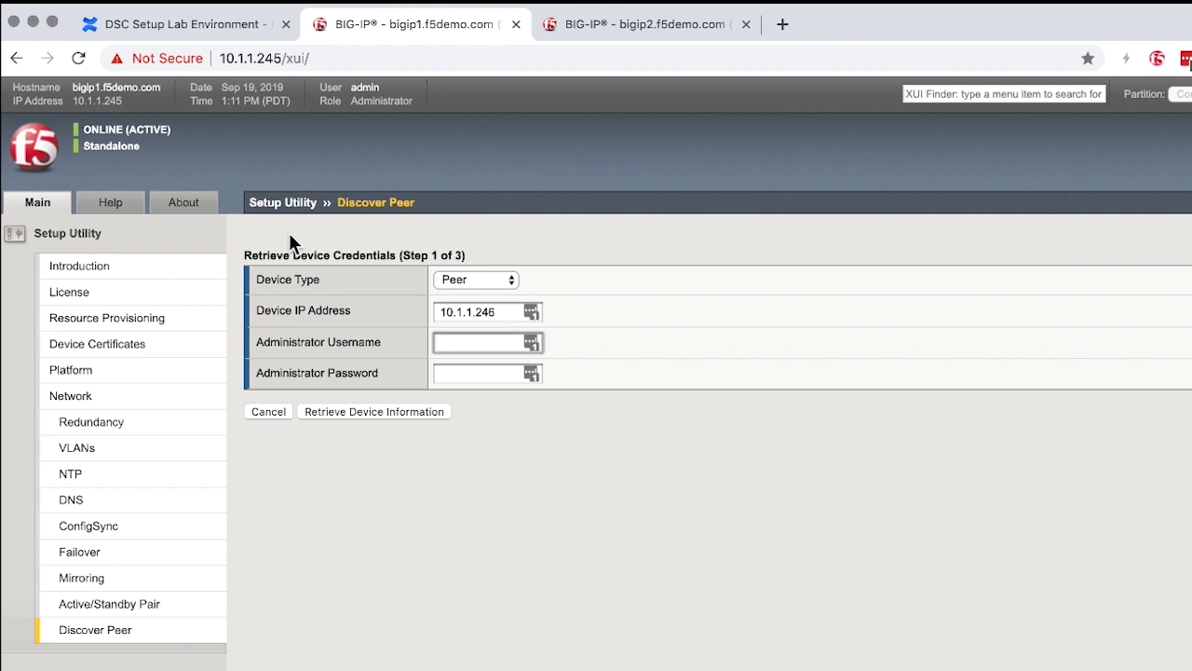
text(admin)
key(Tab)
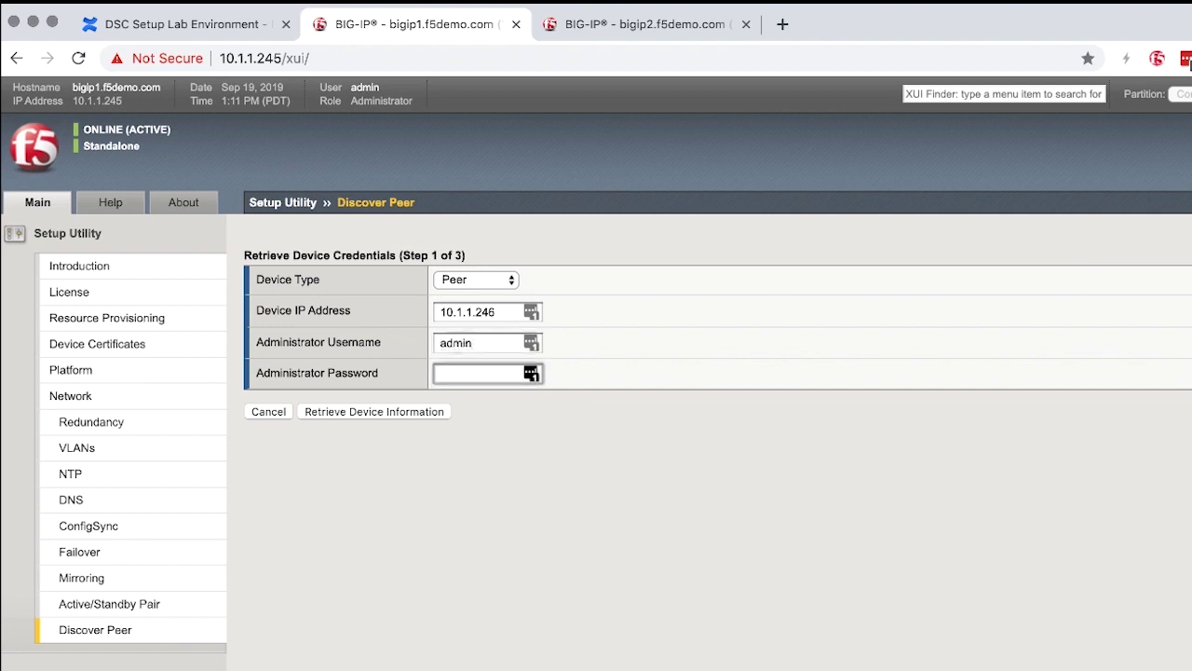
text(•••••••••)
click(385, 411)
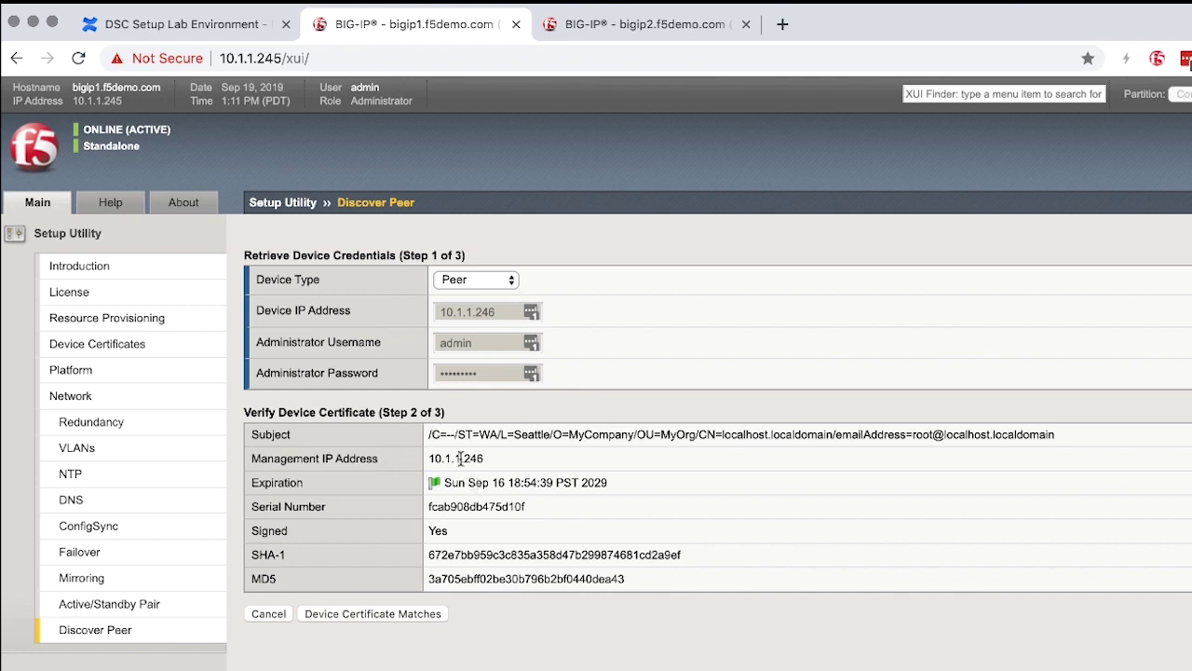
Step: Review bigip2's certificate details, keep the device type as Peer and accept the device certificate as matching
drag(429, 435, 500, 439)
click(563, 526)
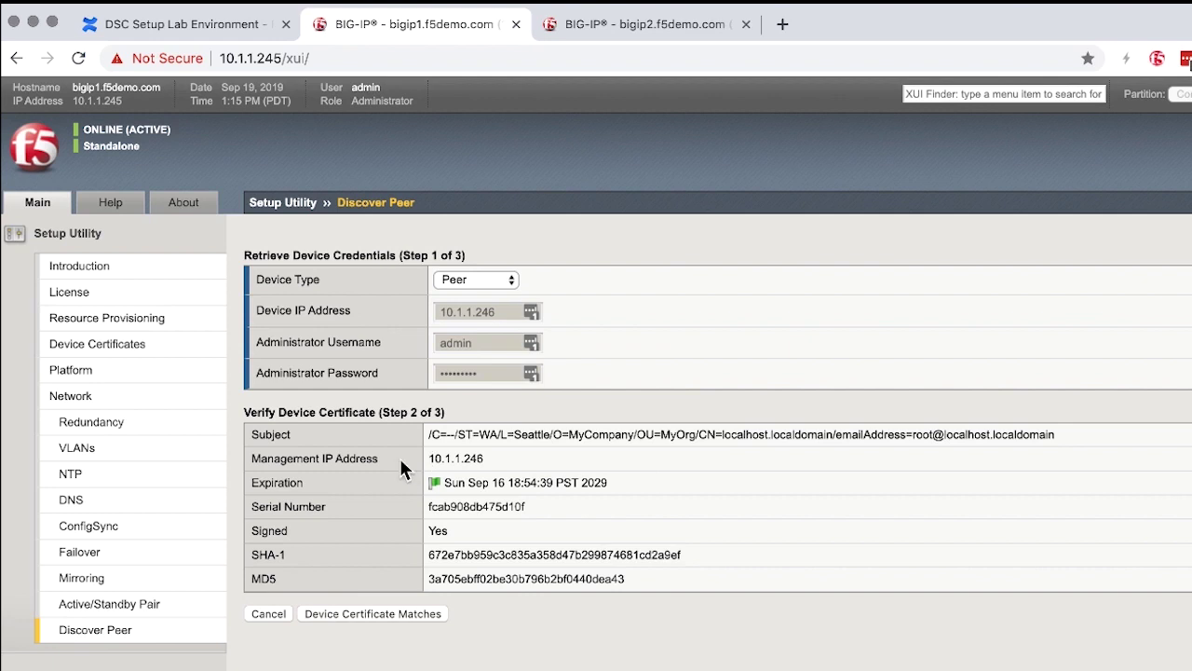
drag(426, 456, 501, 454)
click(509, 455)
drag(436, 458, 535, 447)
click(539, 451)
click(474, 278)
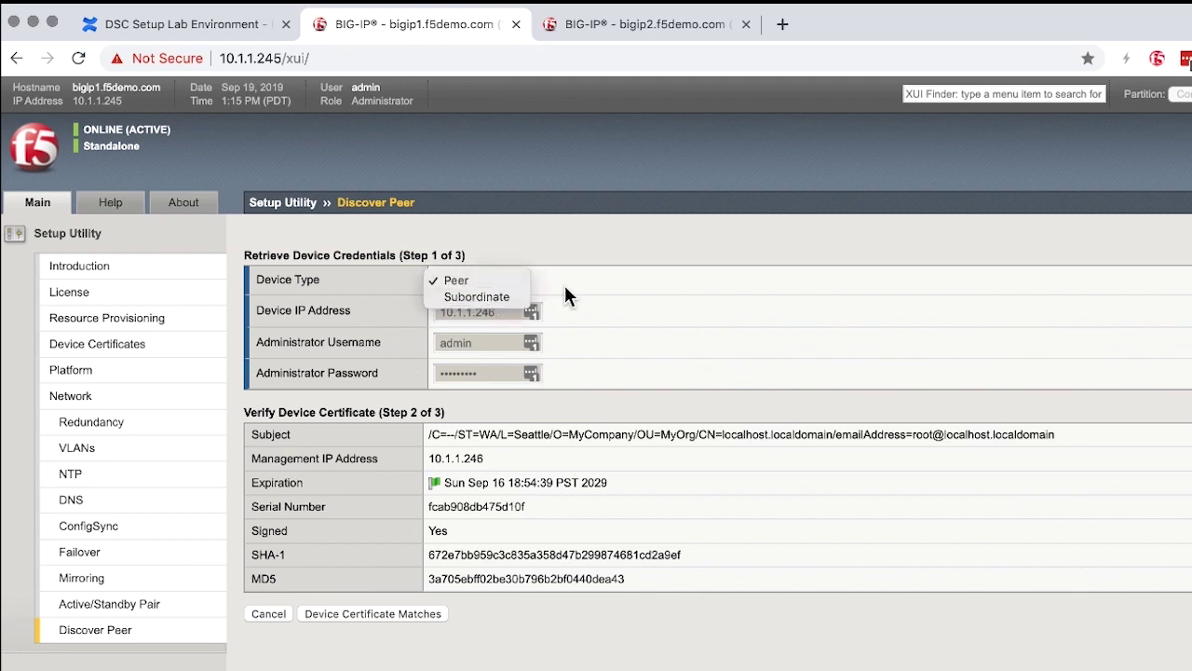
click(461, 281)
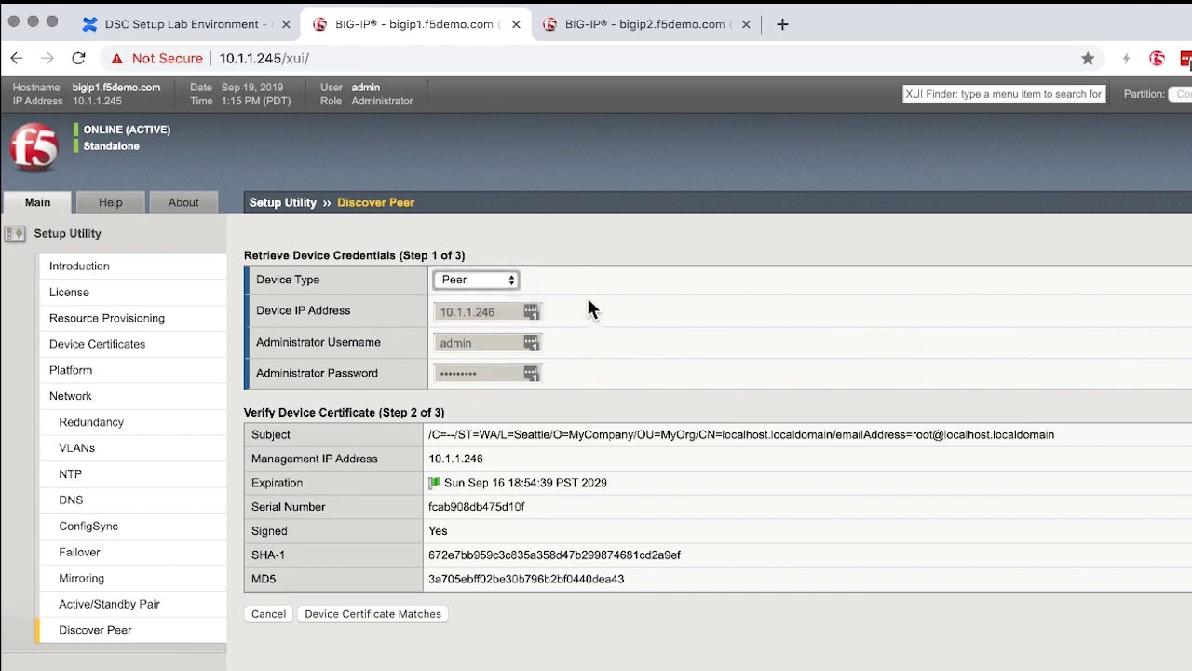
click(487, 278)
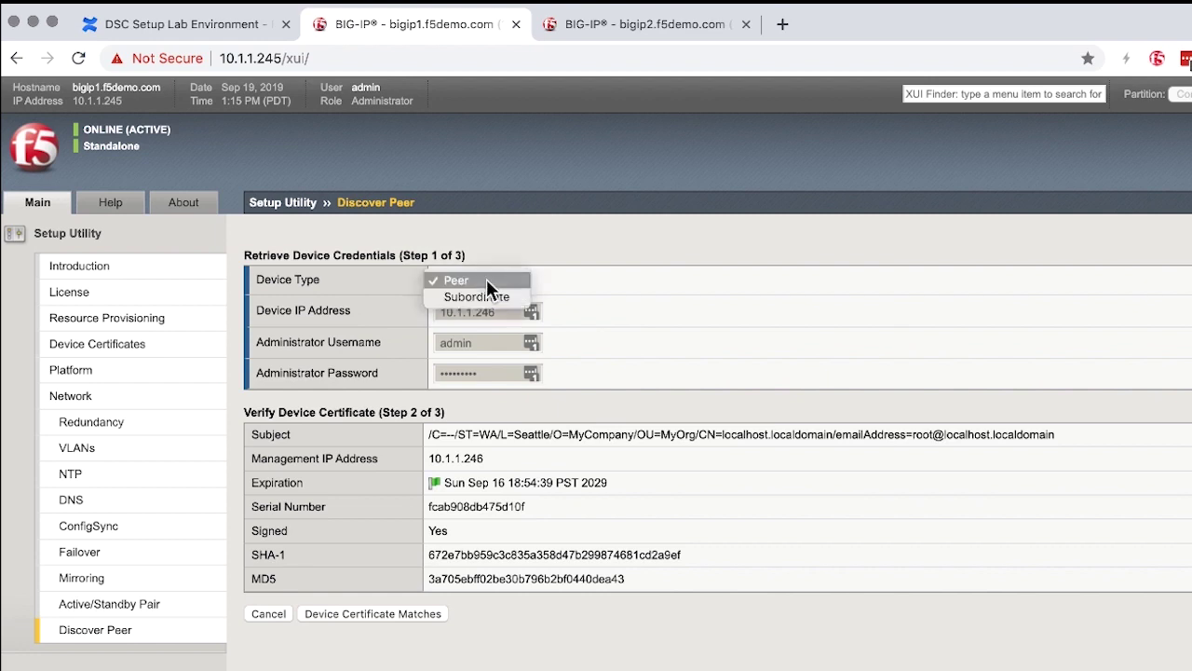
click(399, 295)
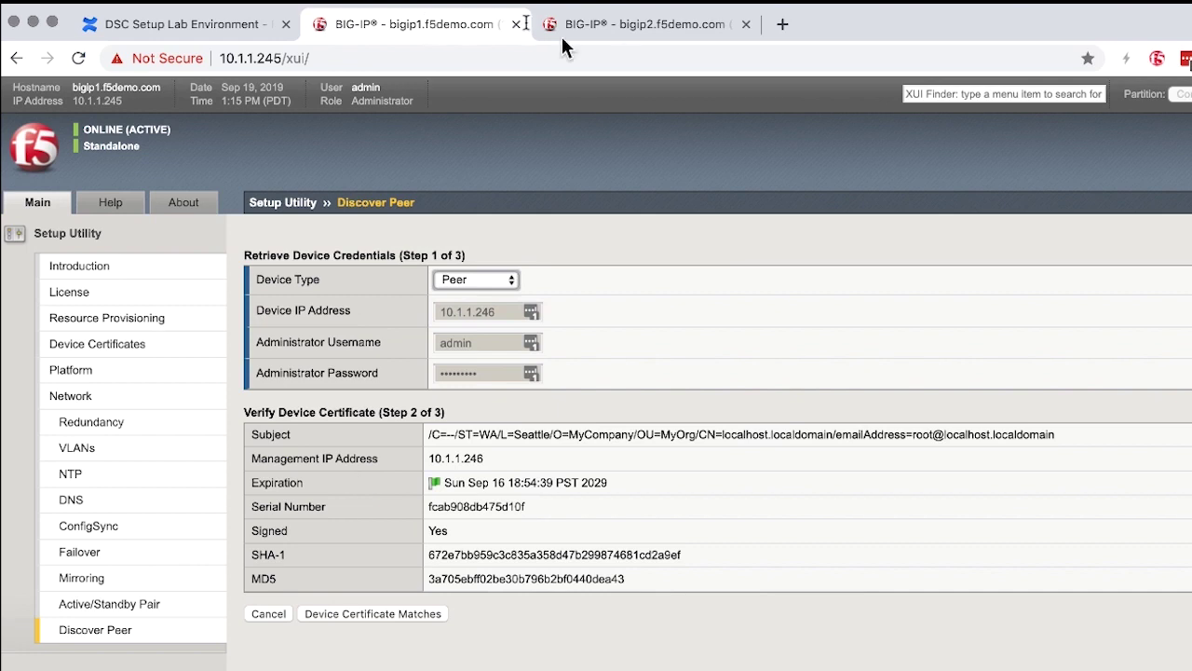
click(356, 613)
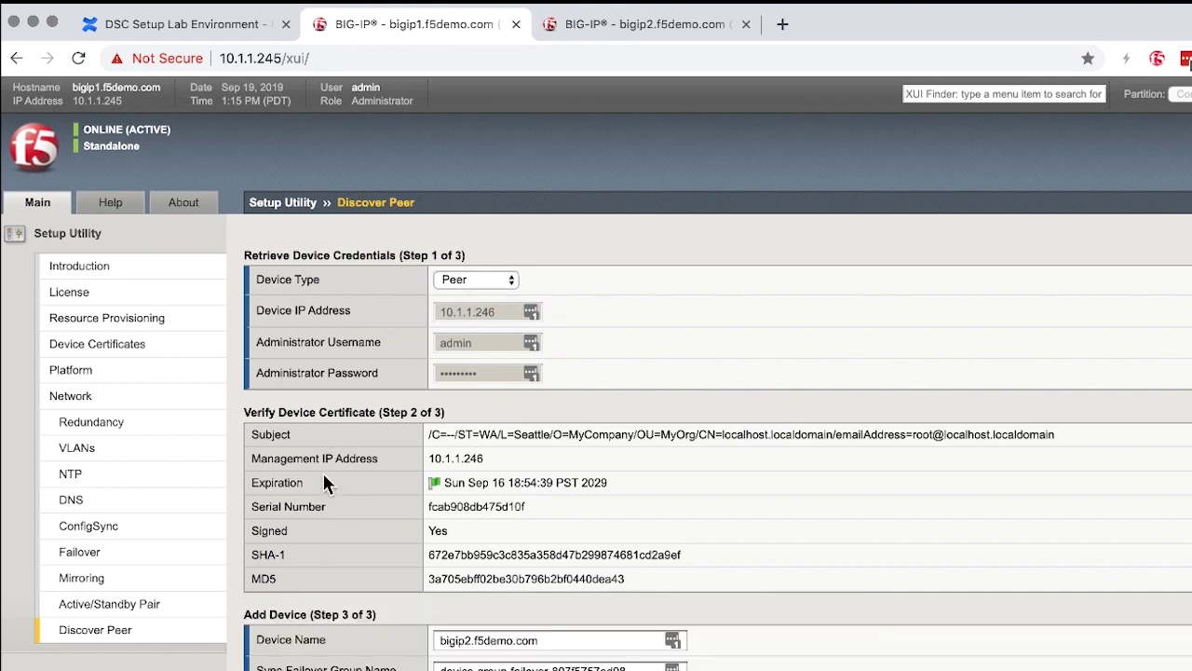
Step: Name the sync-failover group default-sync-failover-group and add bigip2.f5demo.com as the peer device
scroll(380, 539, down, 1)
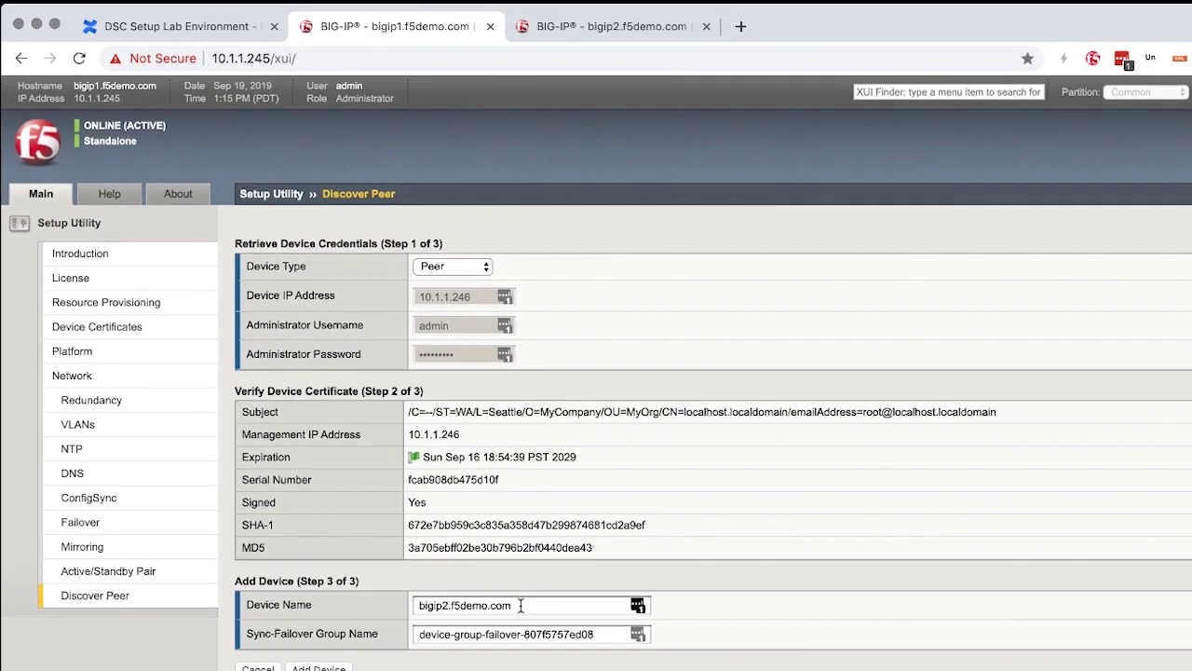
drag(521, 605, 397, 604)
click(405, 615)
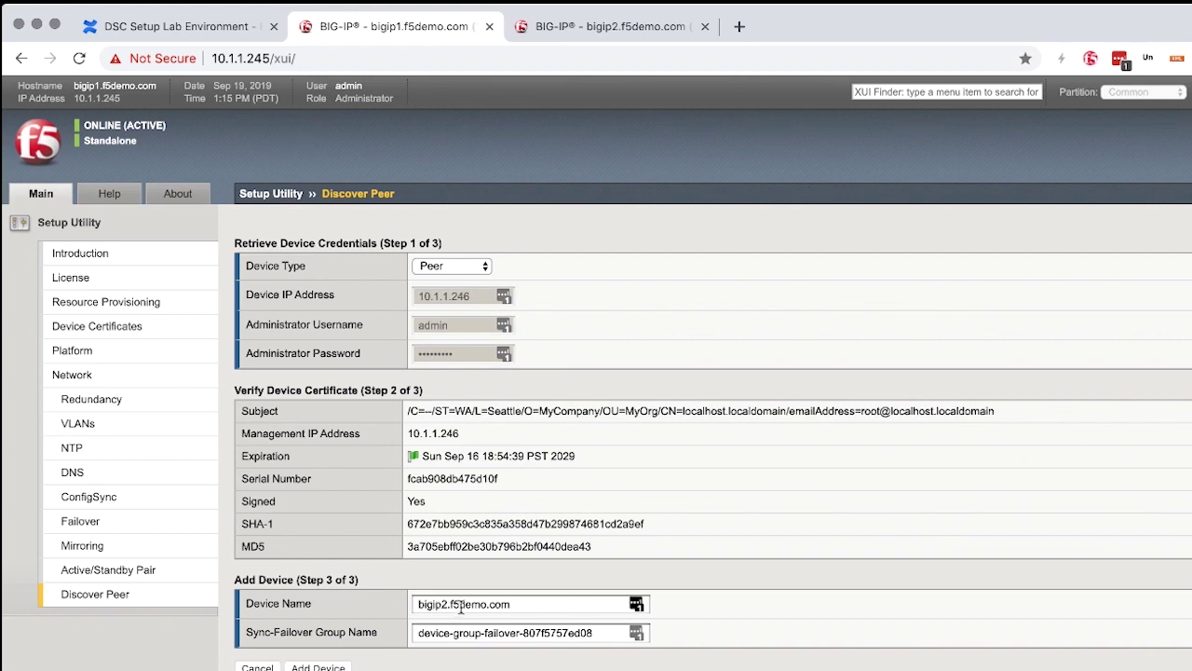
drag(281, 633, 372, 634)
click(426, 633)
drag(416, 634, 592, 643)
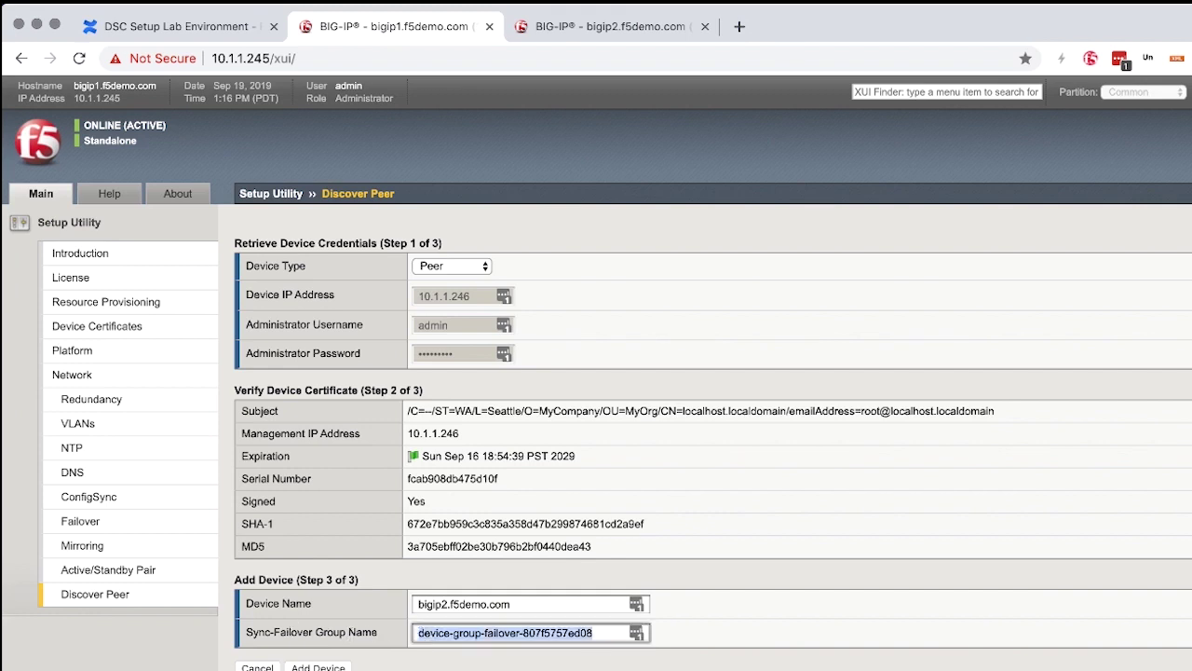
text(default)
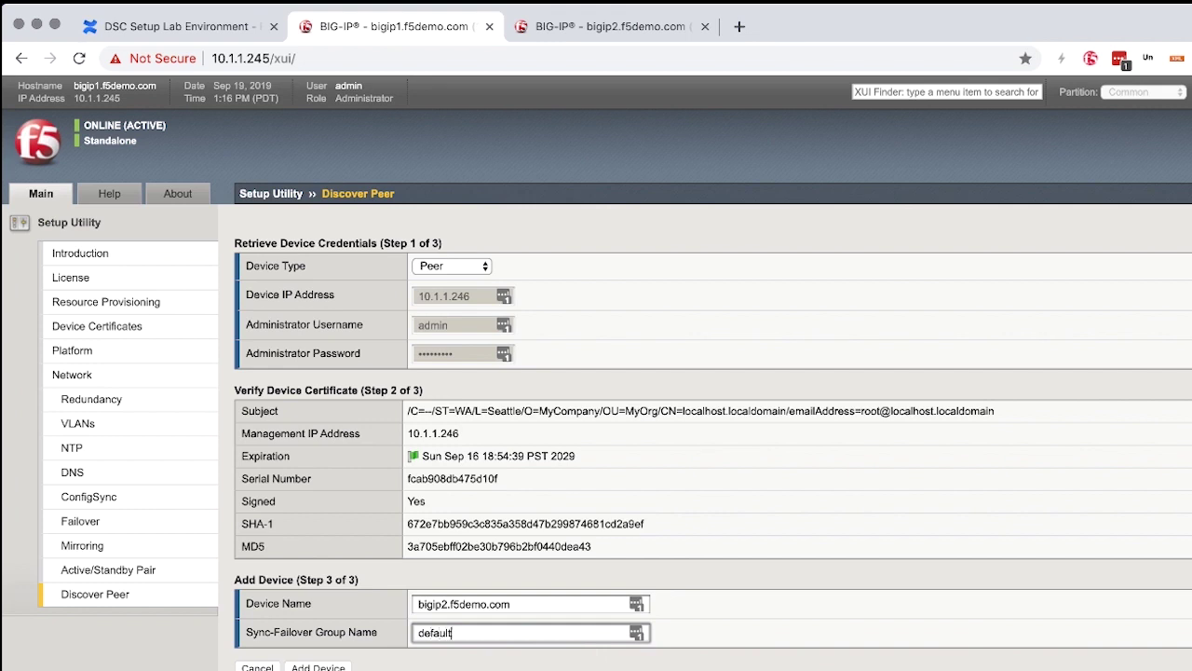
text(-sync-failover-group)
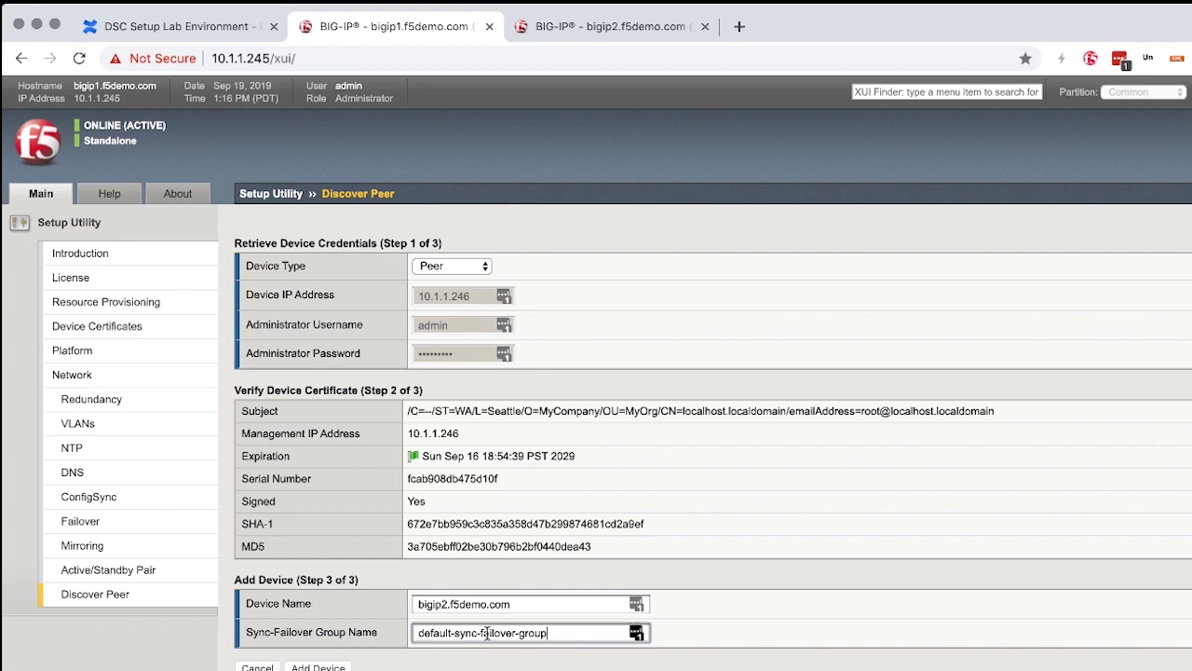
key(Tab)
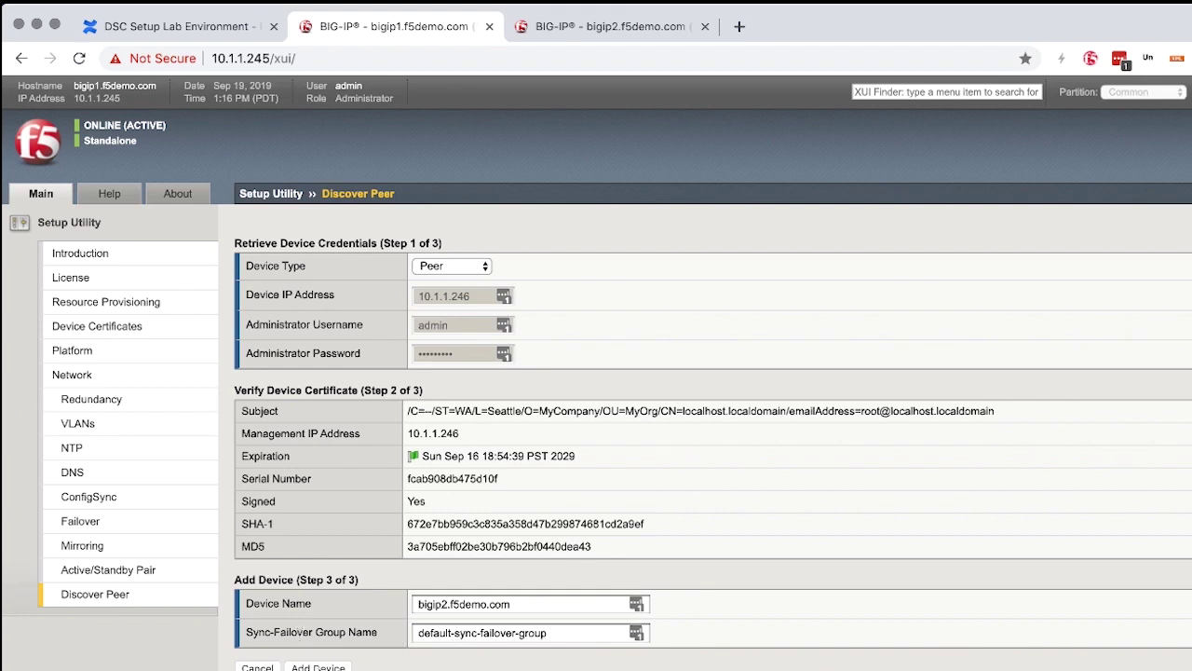
click(318, 667)
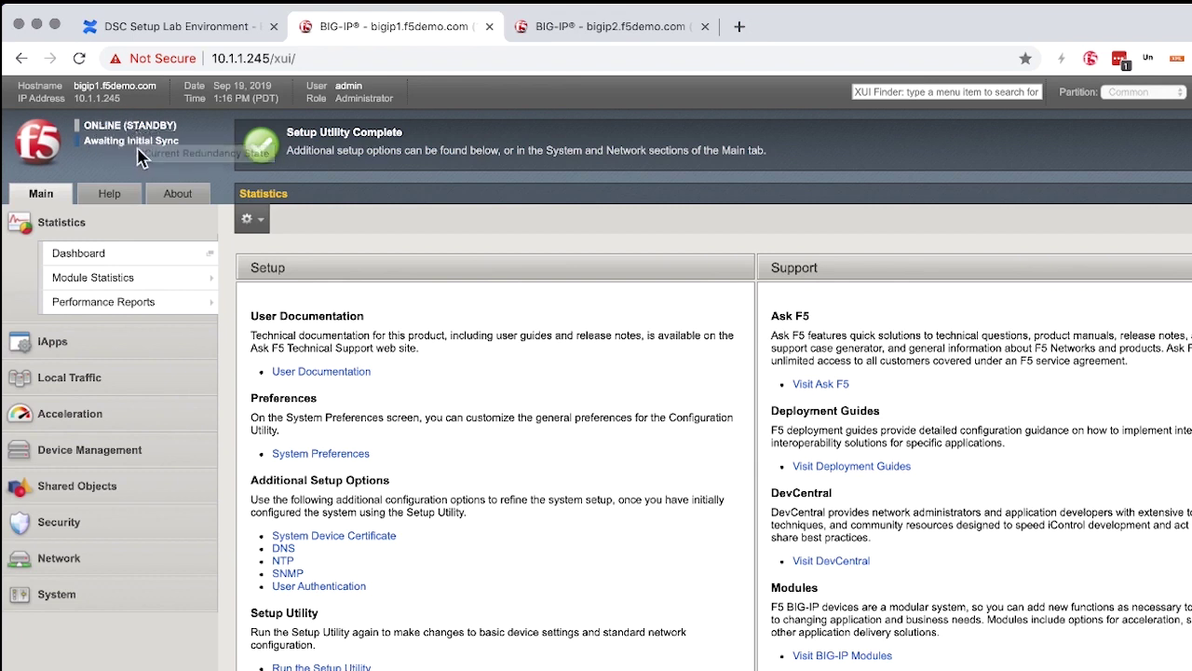
Step: Check the redundancy status on bigip2 and open the Device Management overview on bigip1
click(620, 26)
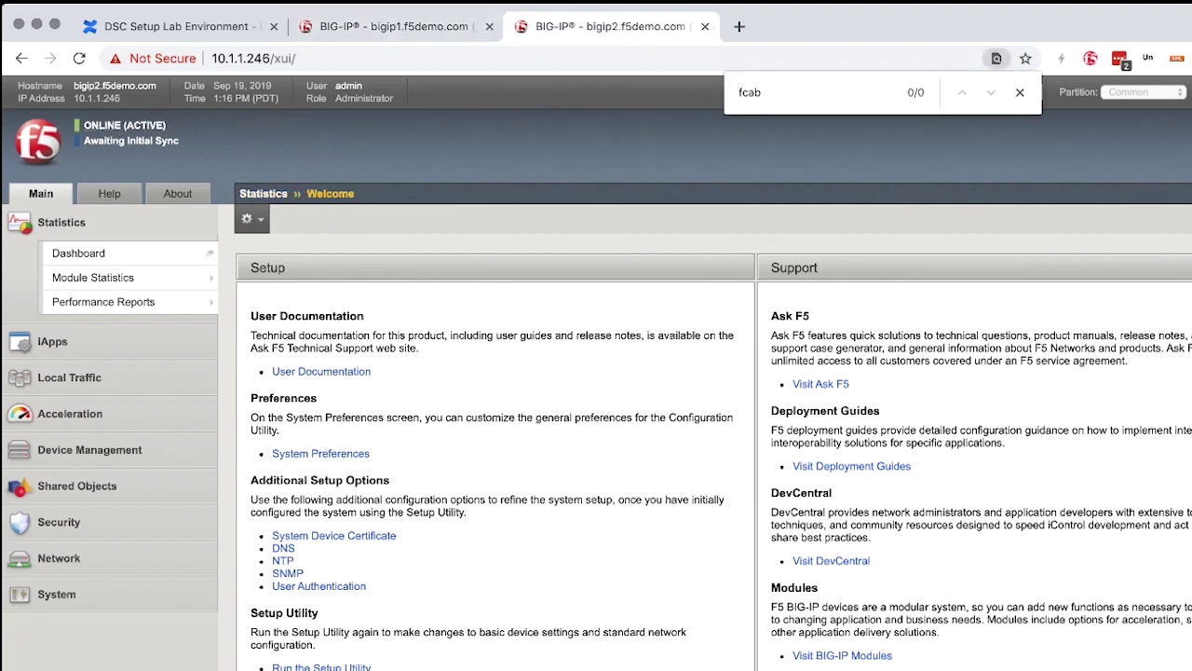
click(423, 25)
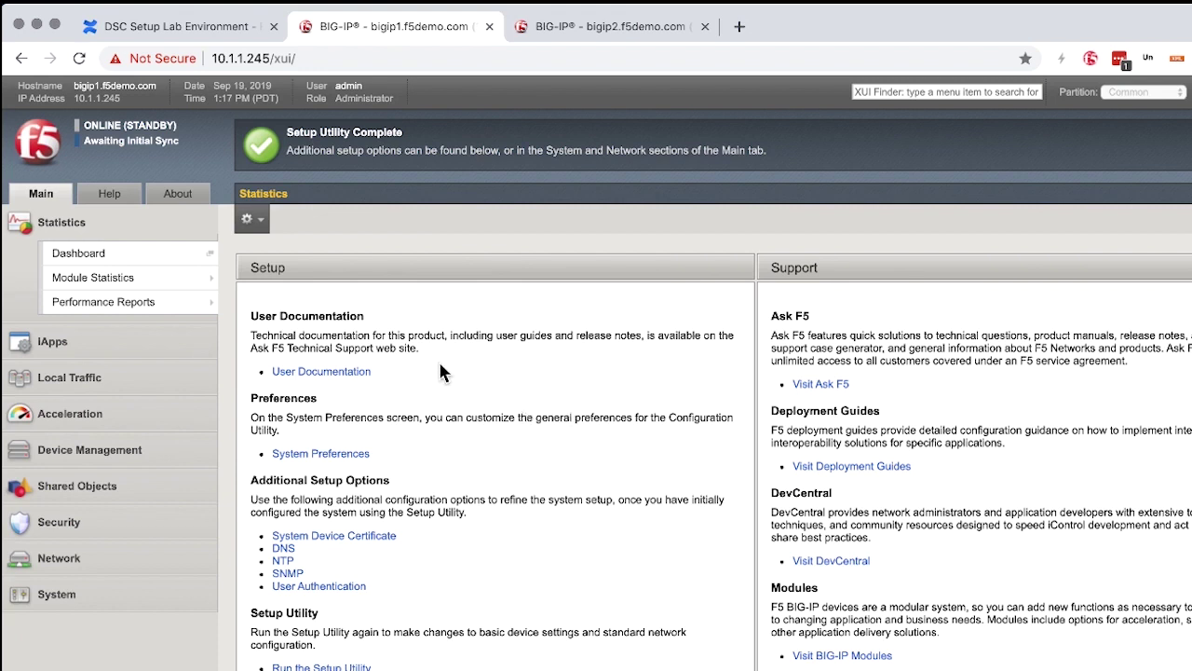
click(86, 454)
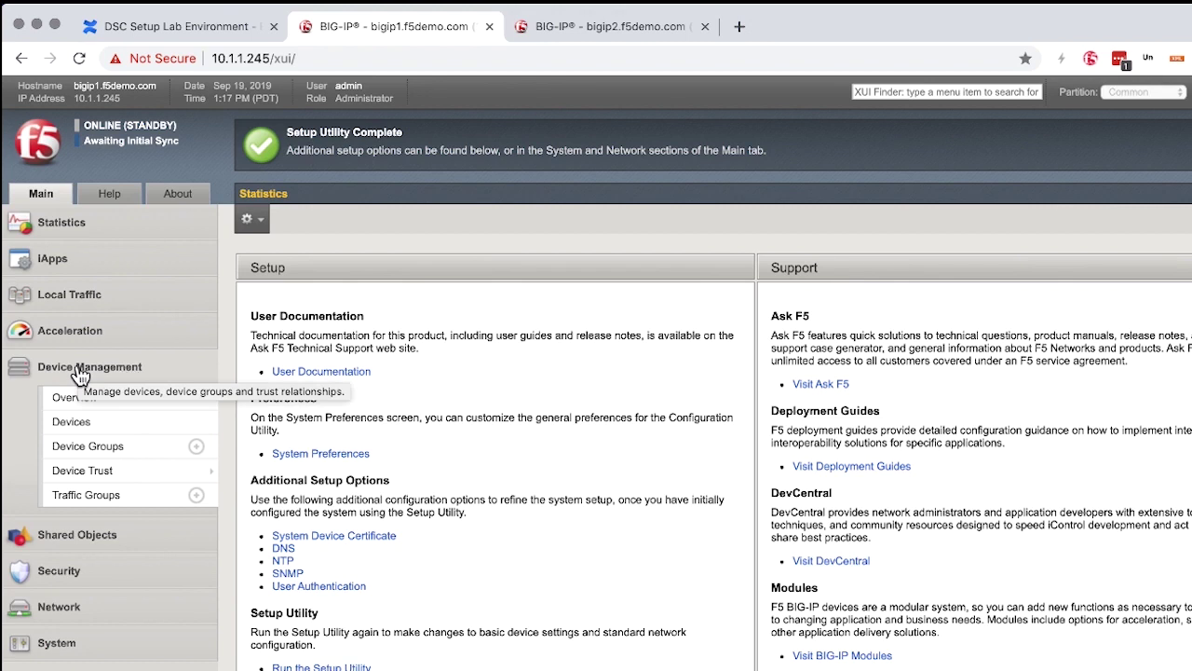
click(105, 401)
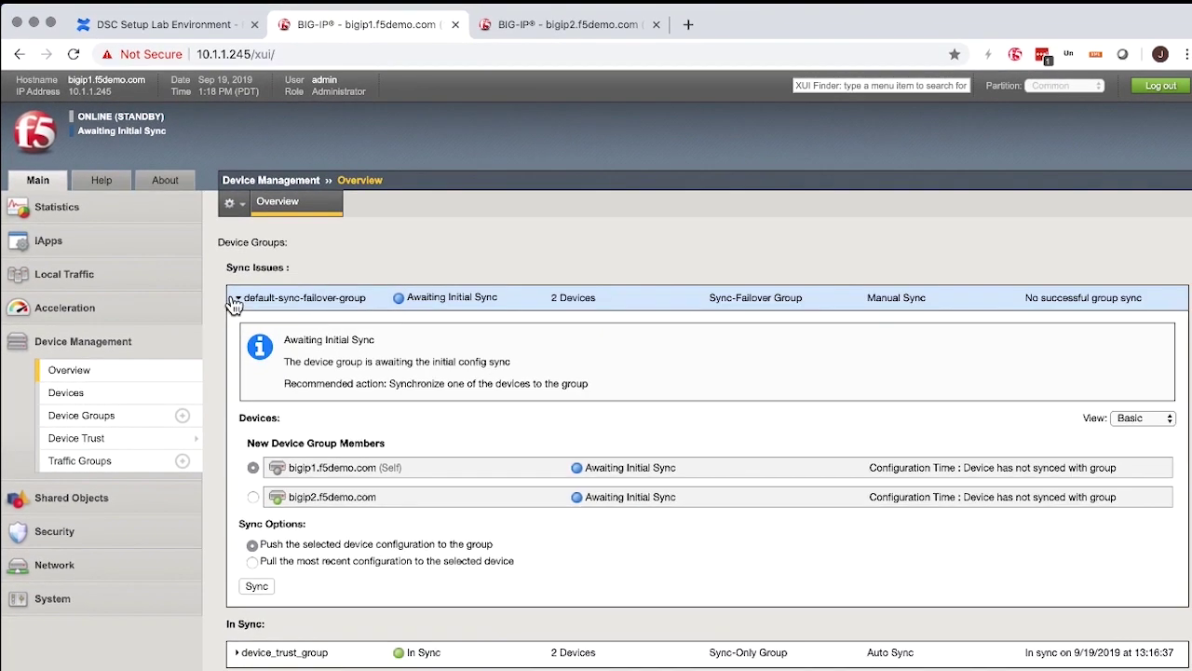
Step: Examine the sync details of device_trust_group and the list of device trust members on bigip1
click(311, 324)
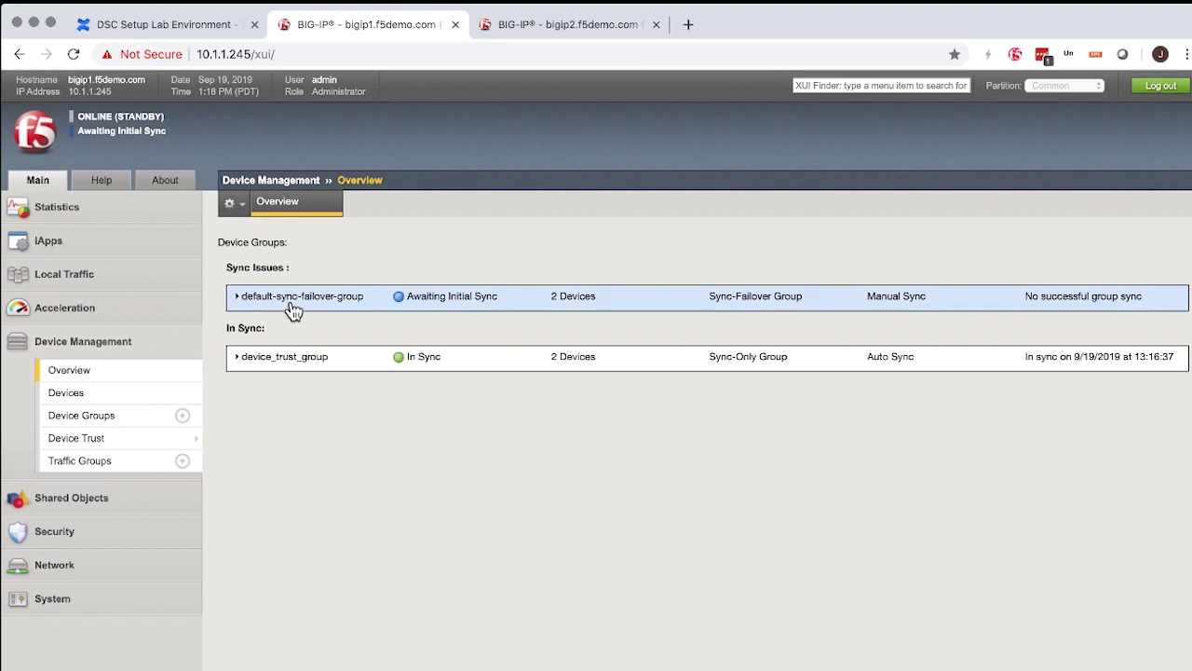
click(238, 363)
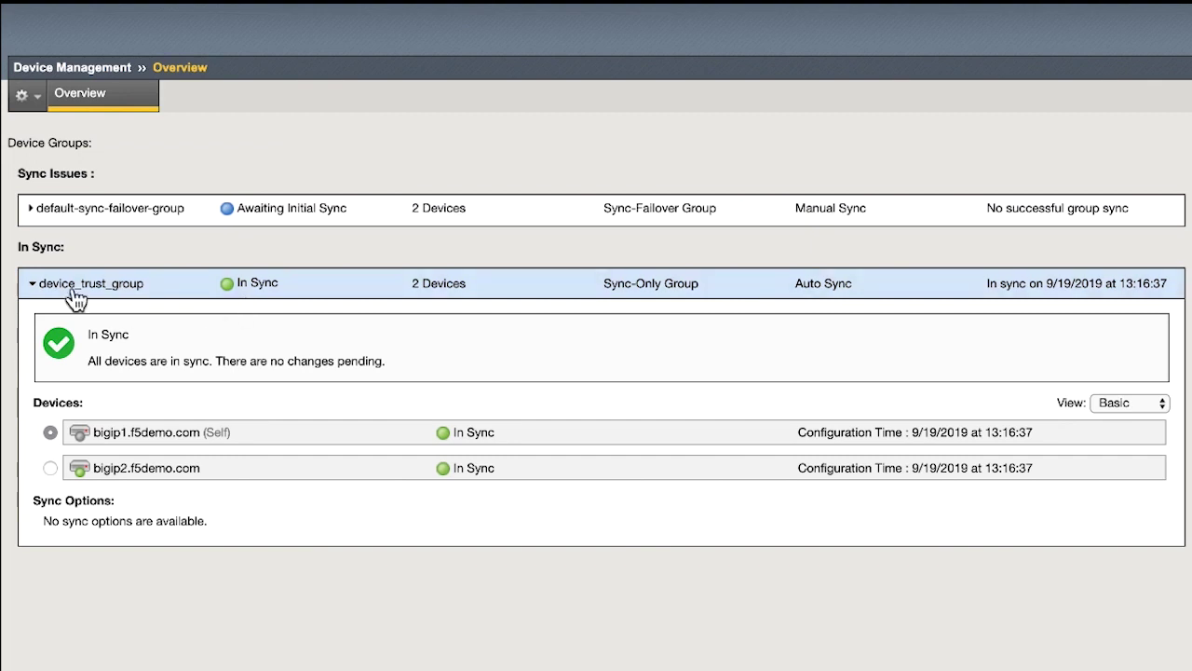
drag(388, 375, 165, 335)
click(142, 309)
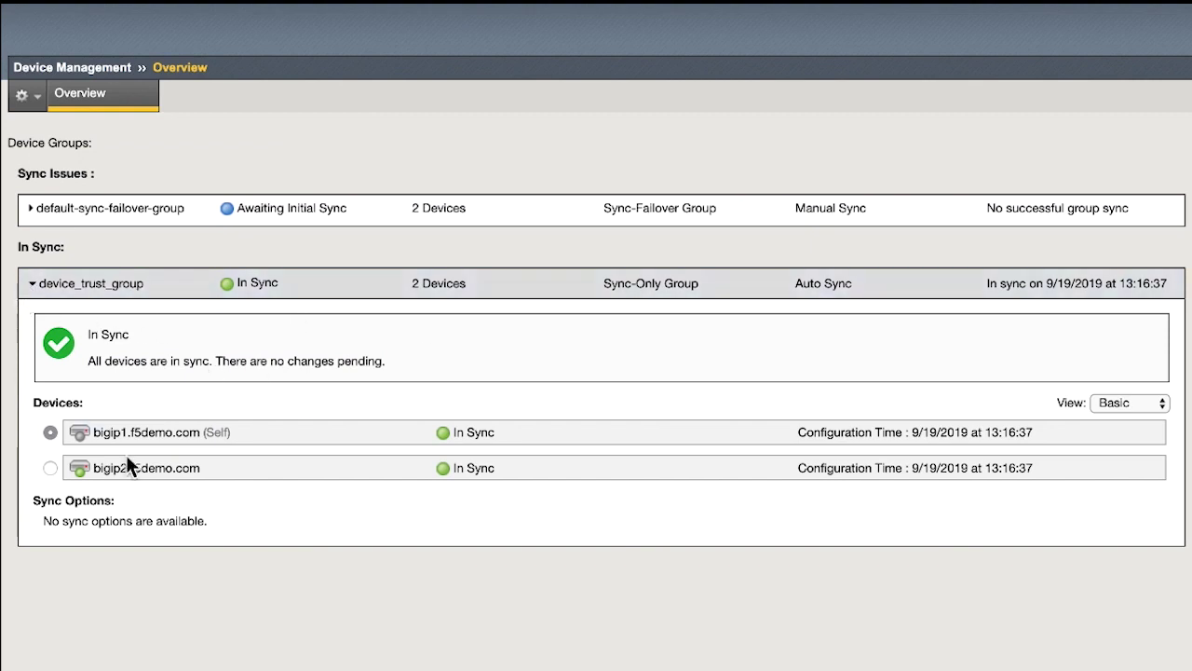
click(152, 469)
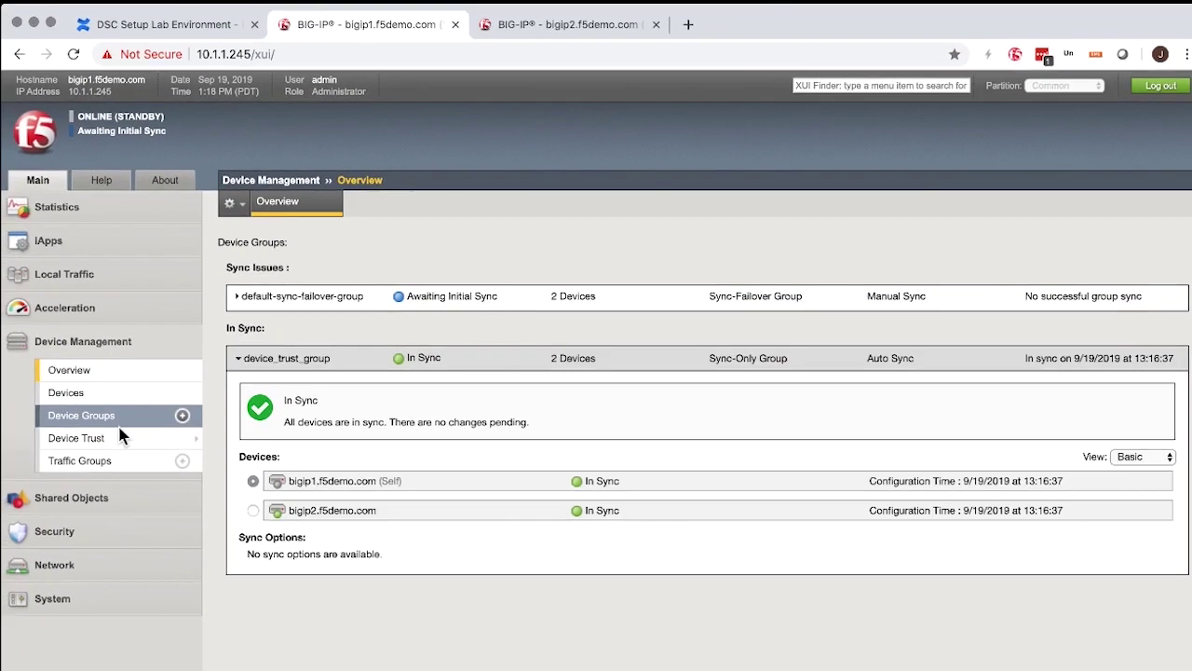
mouse_move(122, 440)
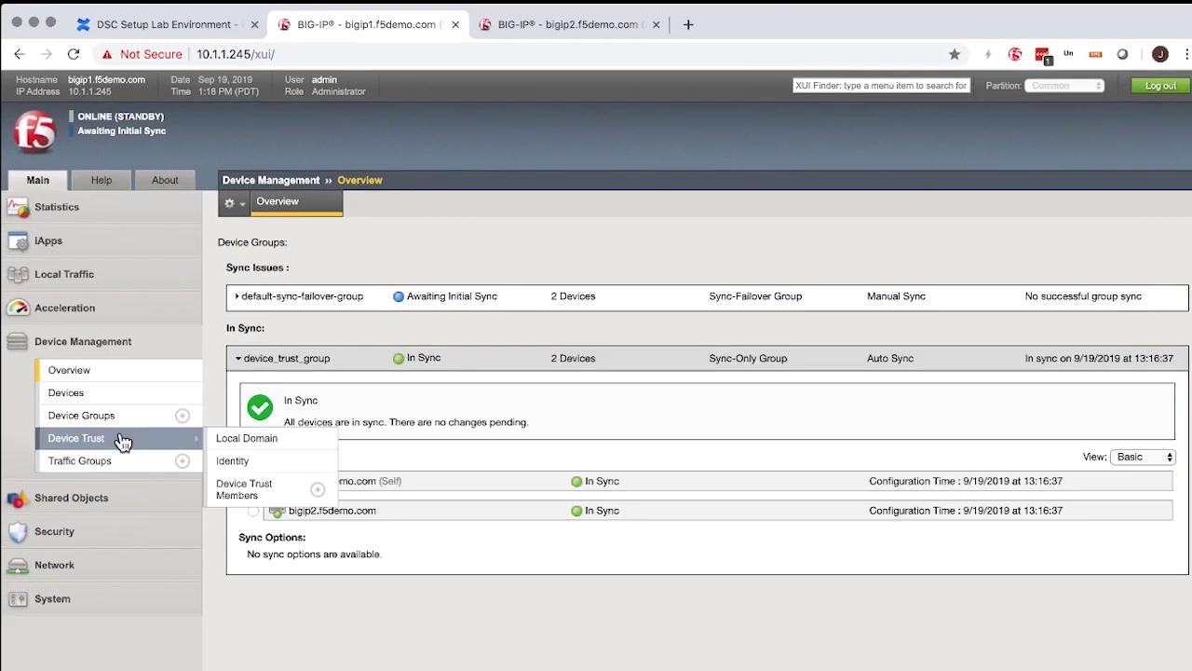
click(260, 492)
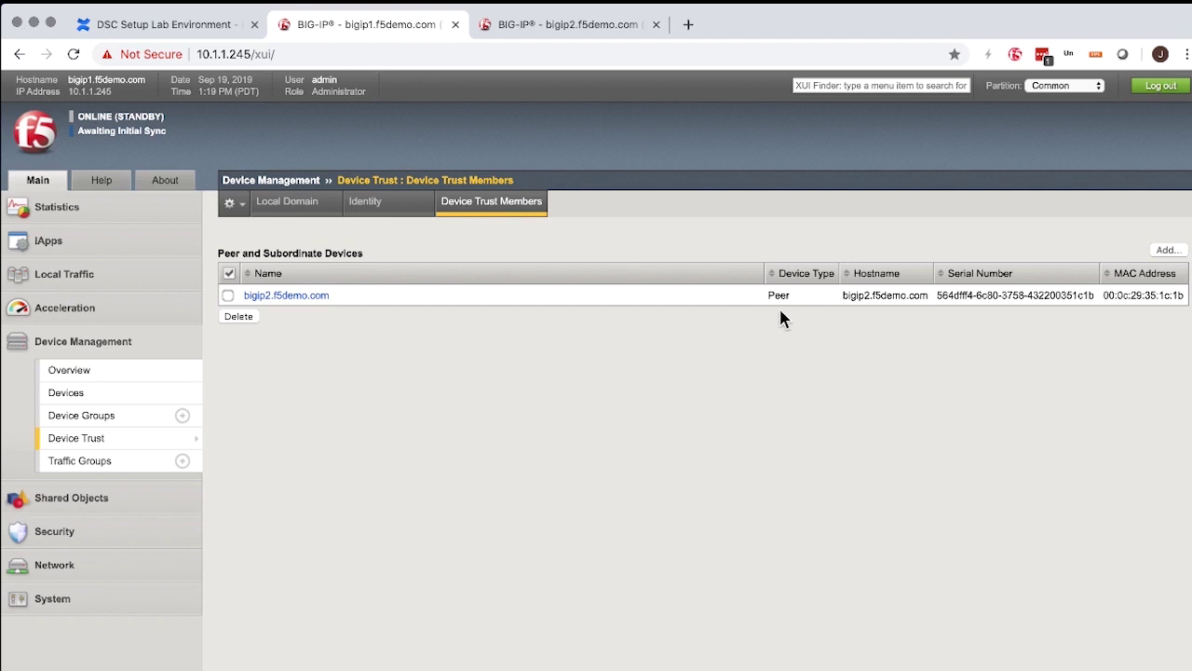
Step: Try to push bigip1's configuration to default-sync-failover-group from the device overview, and review the resulting sync status
click(149, 378)
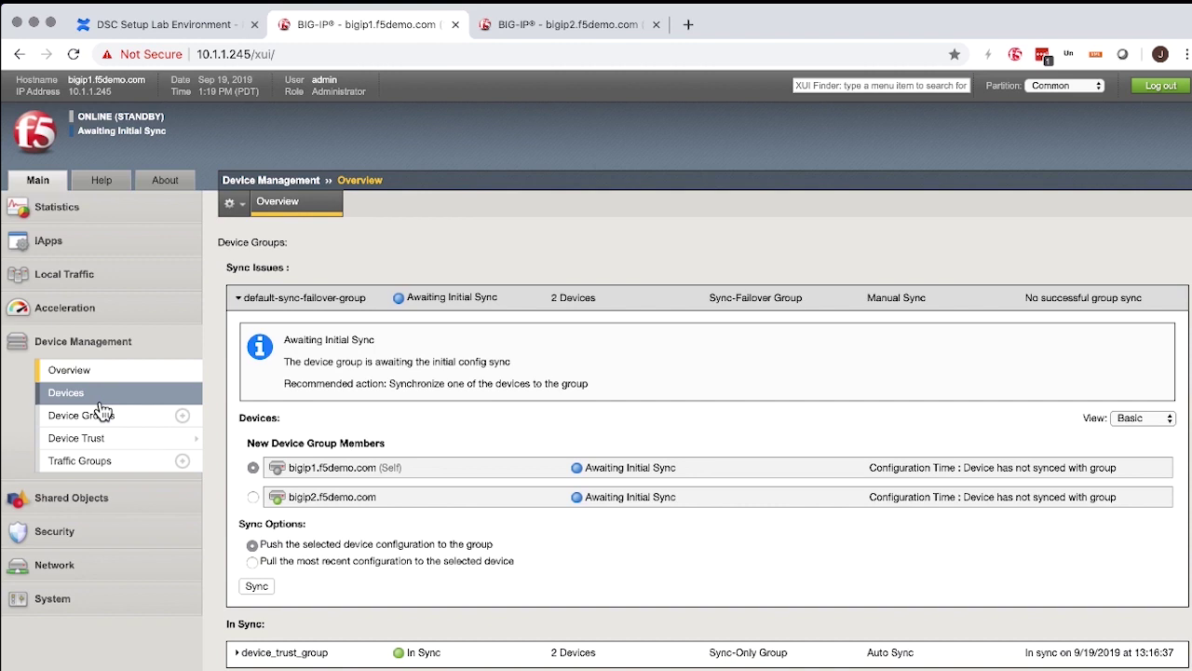
click(256, 585)
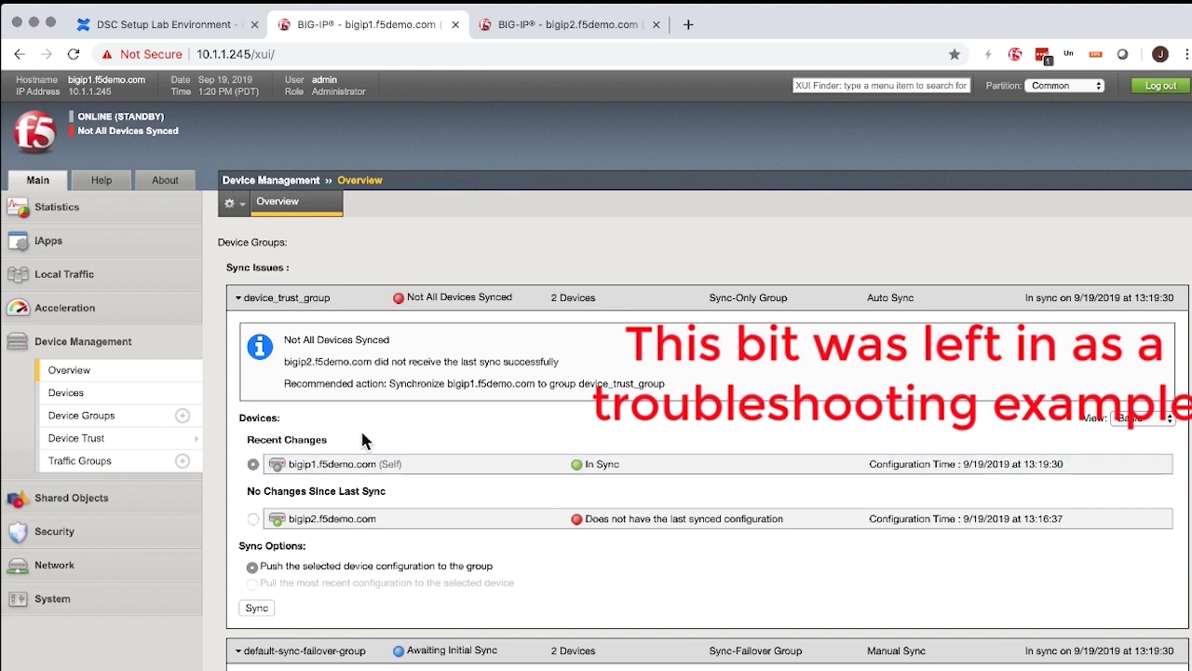
drag(312, 362, 470, 362)
click(477, 363)
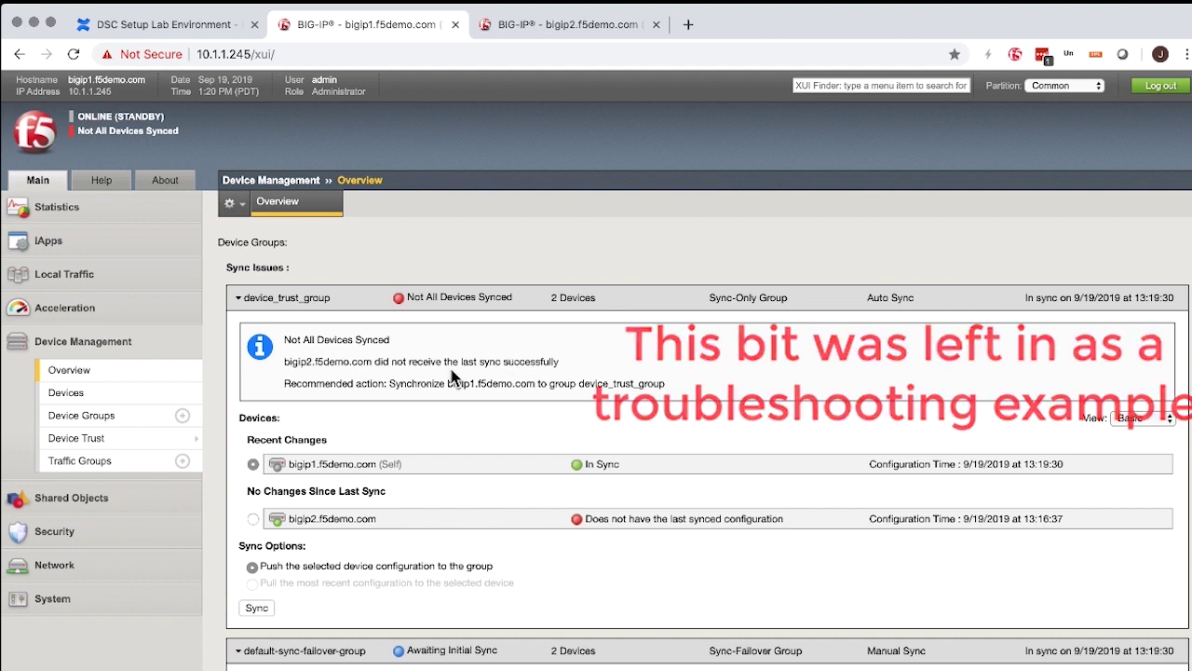
Step: Collapse the device_trust_group details and push bigip1's configuration to default-sync-failover-group
click(256, 610)
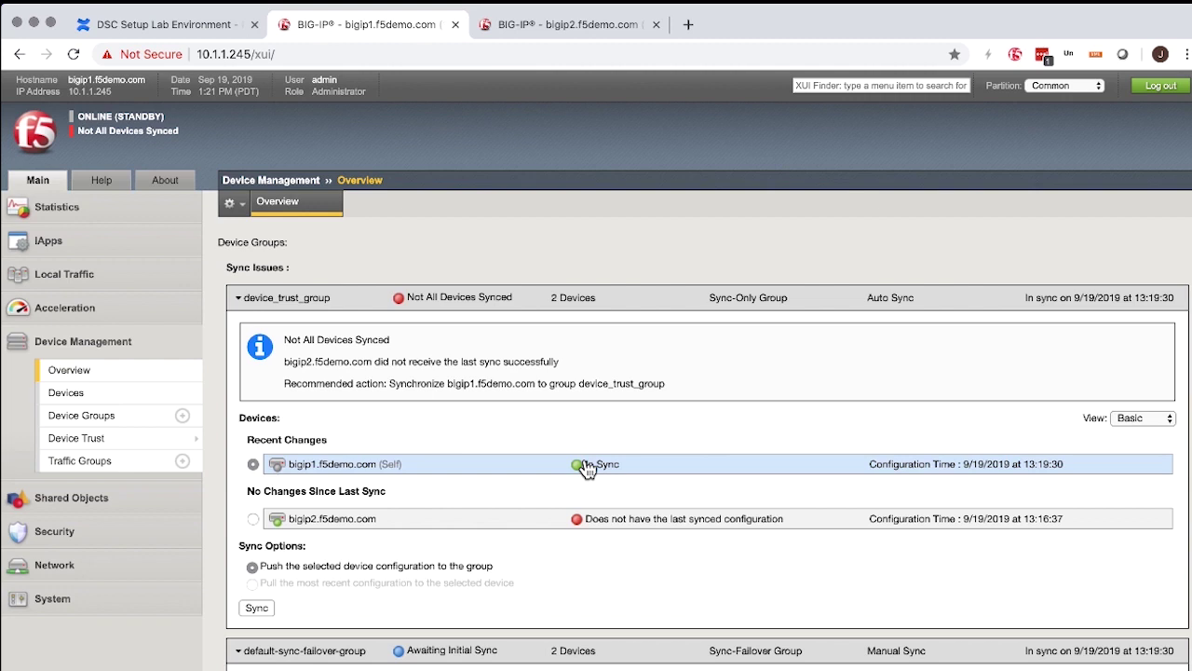
scroll(532, 517, down, 5)
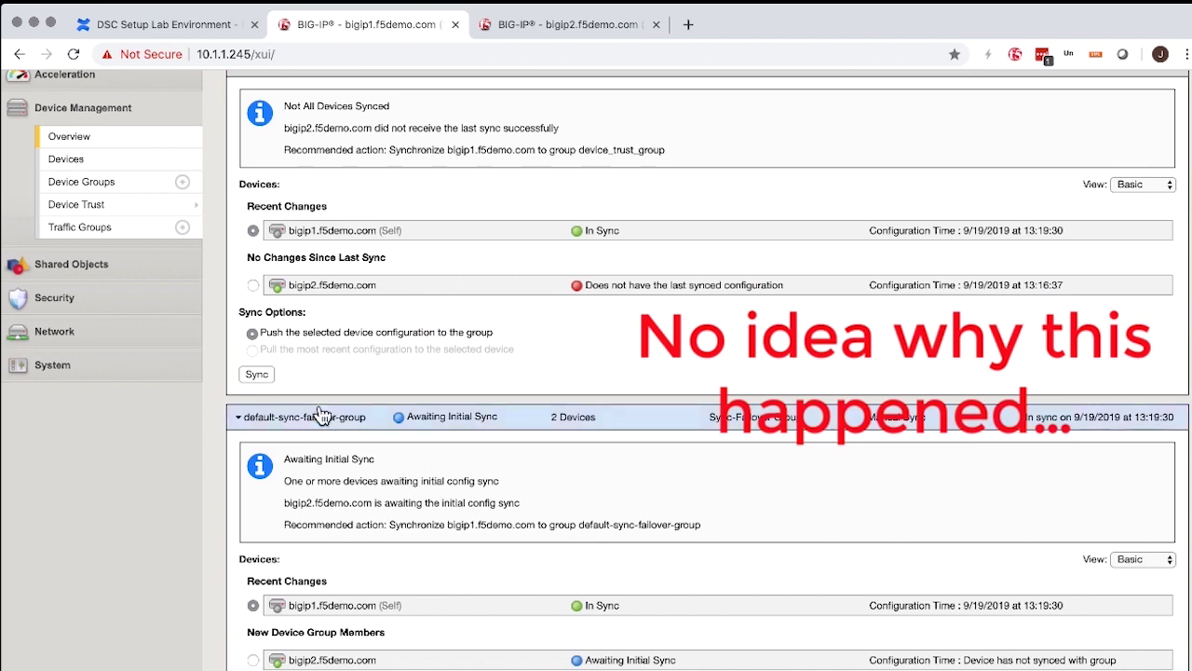
scroll(405, 407, up, 5)
scroll(279, 280, down, 1)
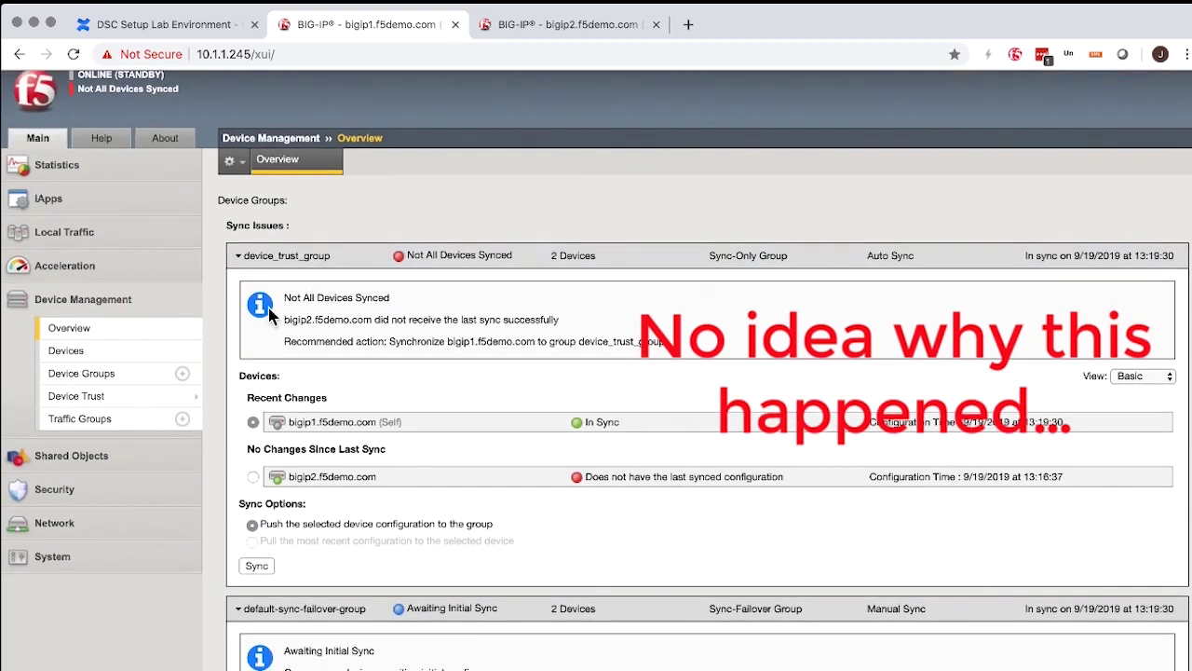
click(239, 261)
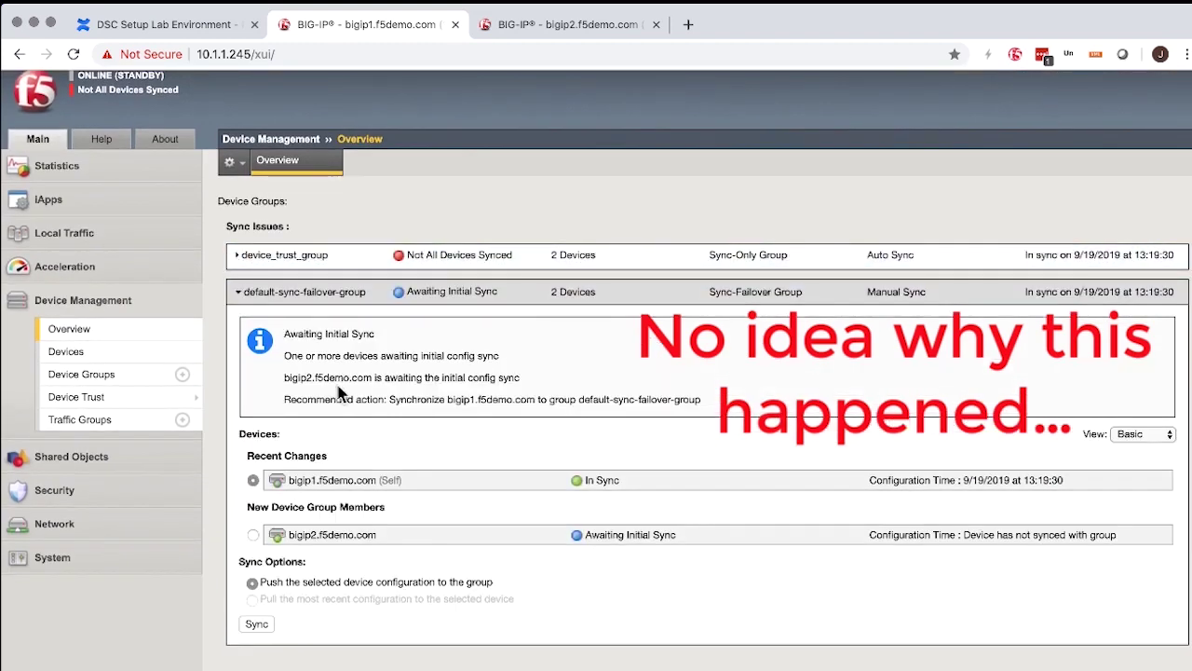
click(255, 624)
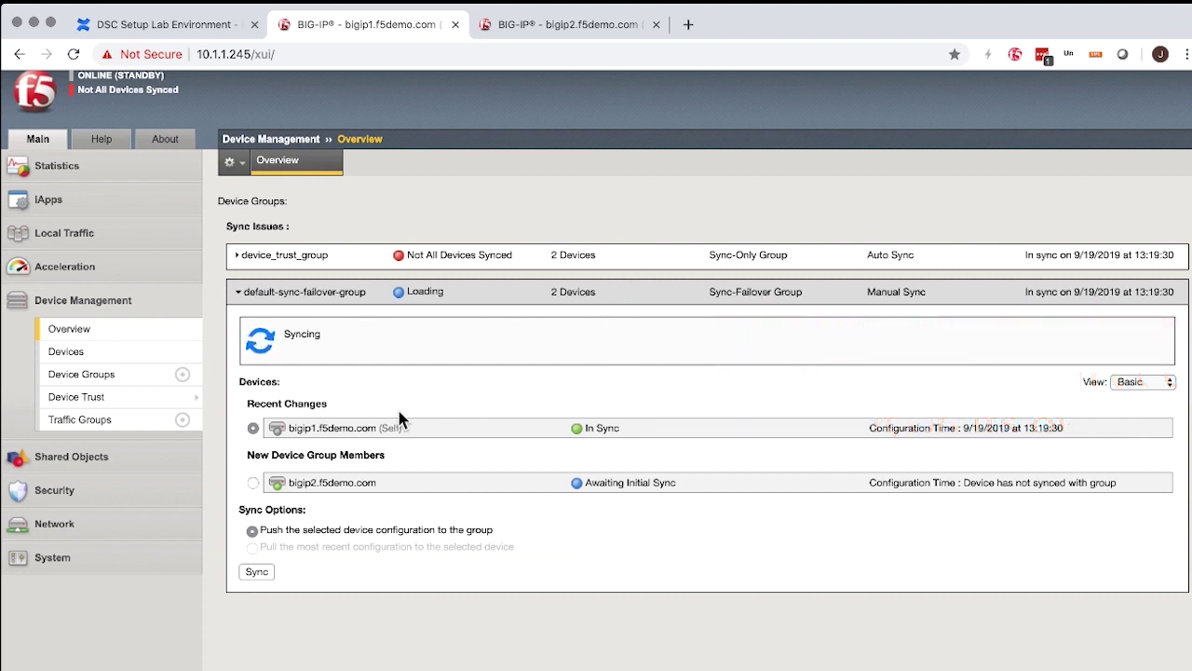
Step: Open the Device Management overview on bigip2 and compare its device group sync status with bigip1's
click(568, 24)
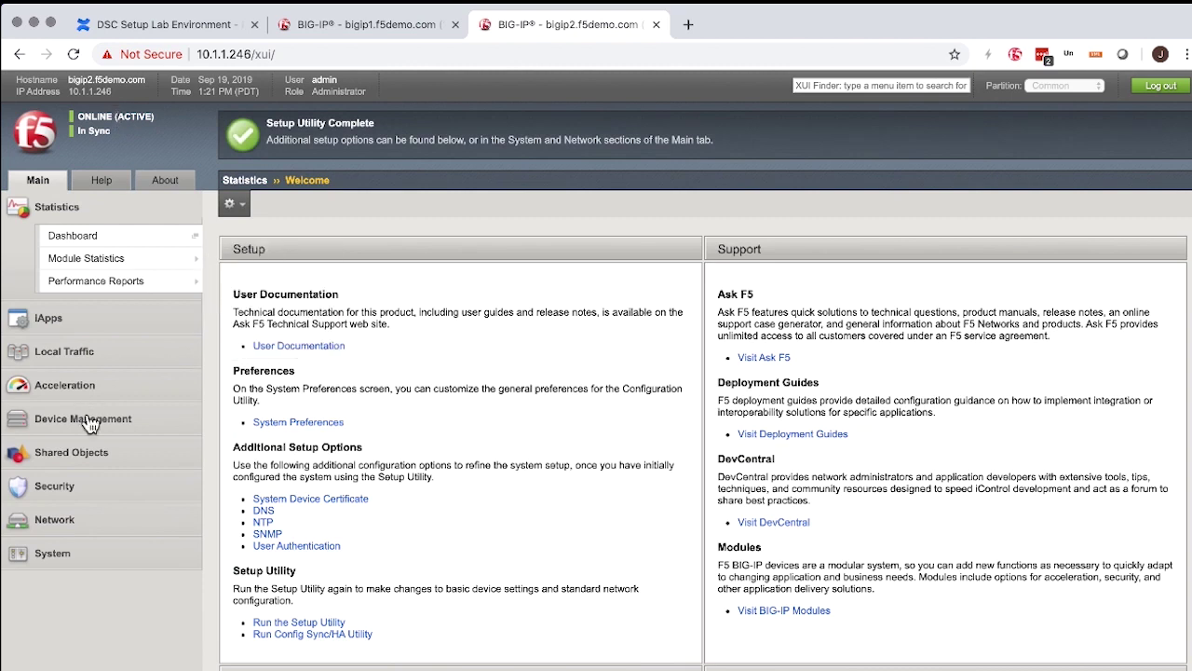
mouse_move(109, 371)
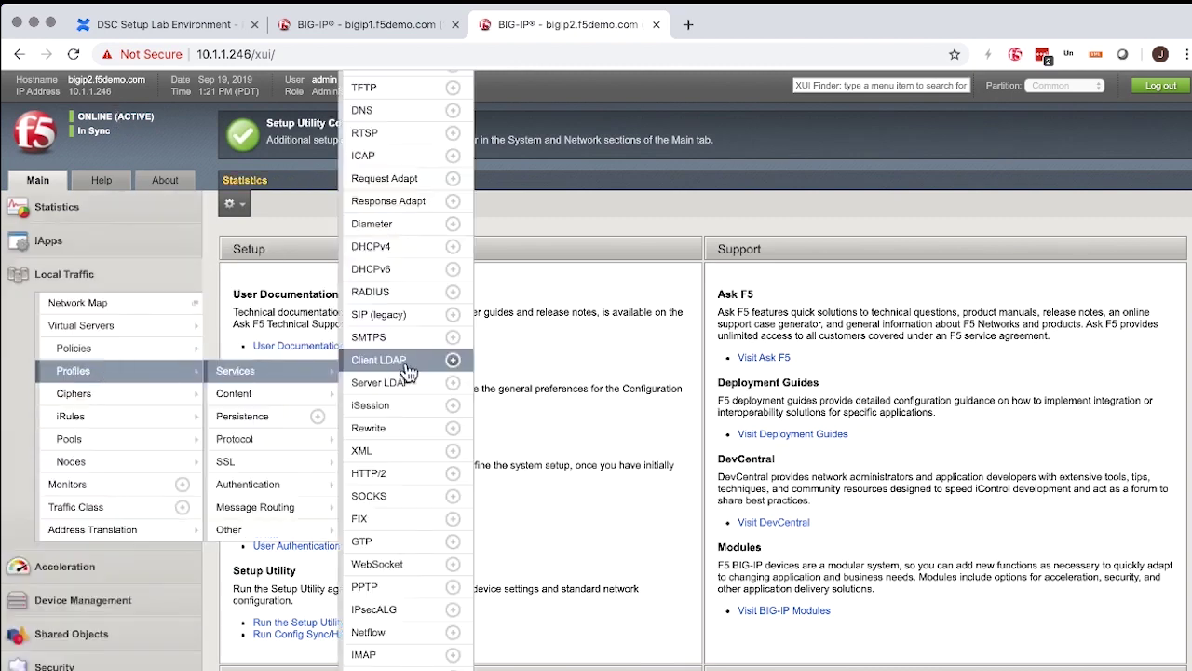
mouse_move(137, 605)
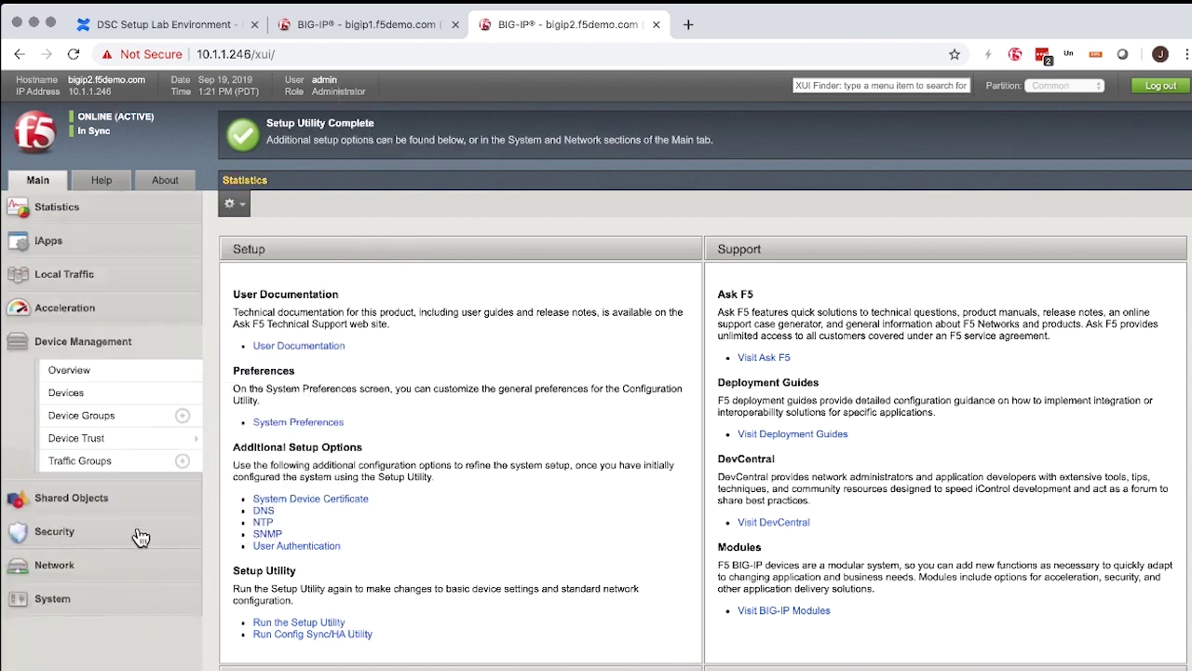
click(101, 372)
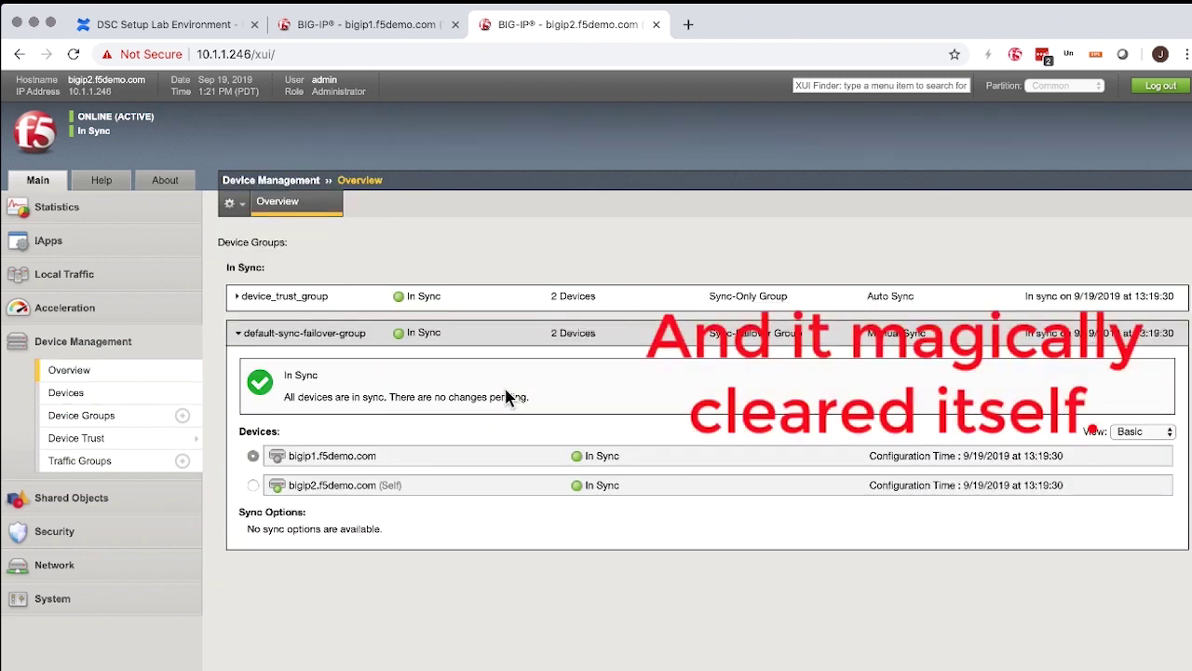
click(374, 30)
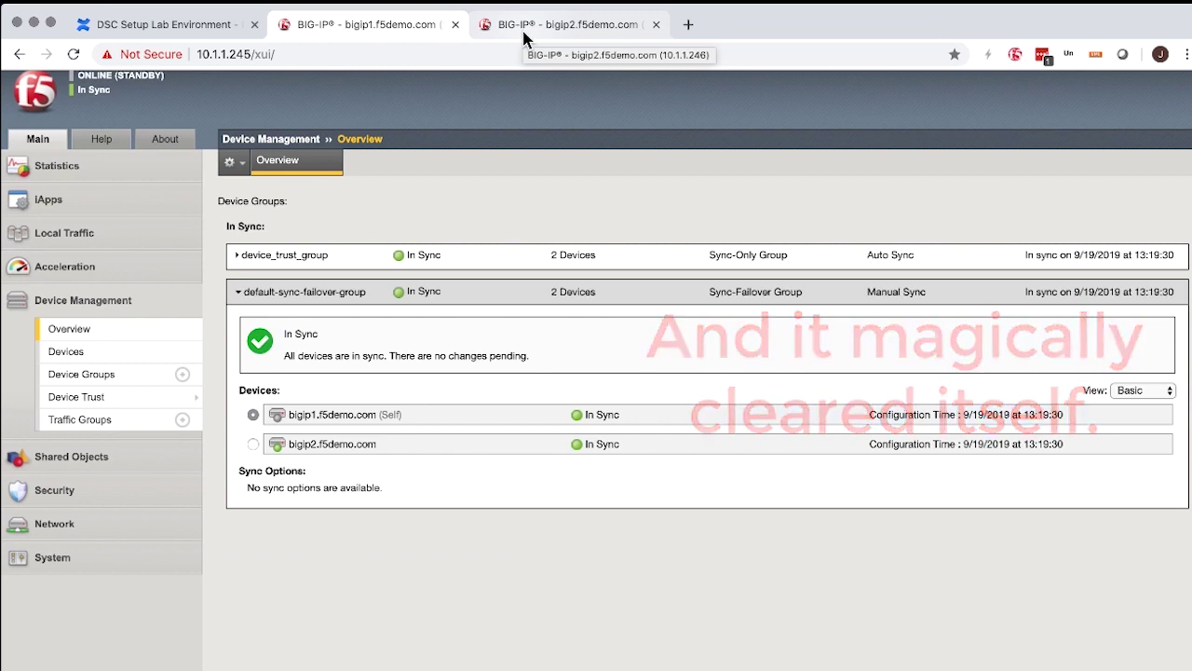
click(523, 34)
click(410, 34)
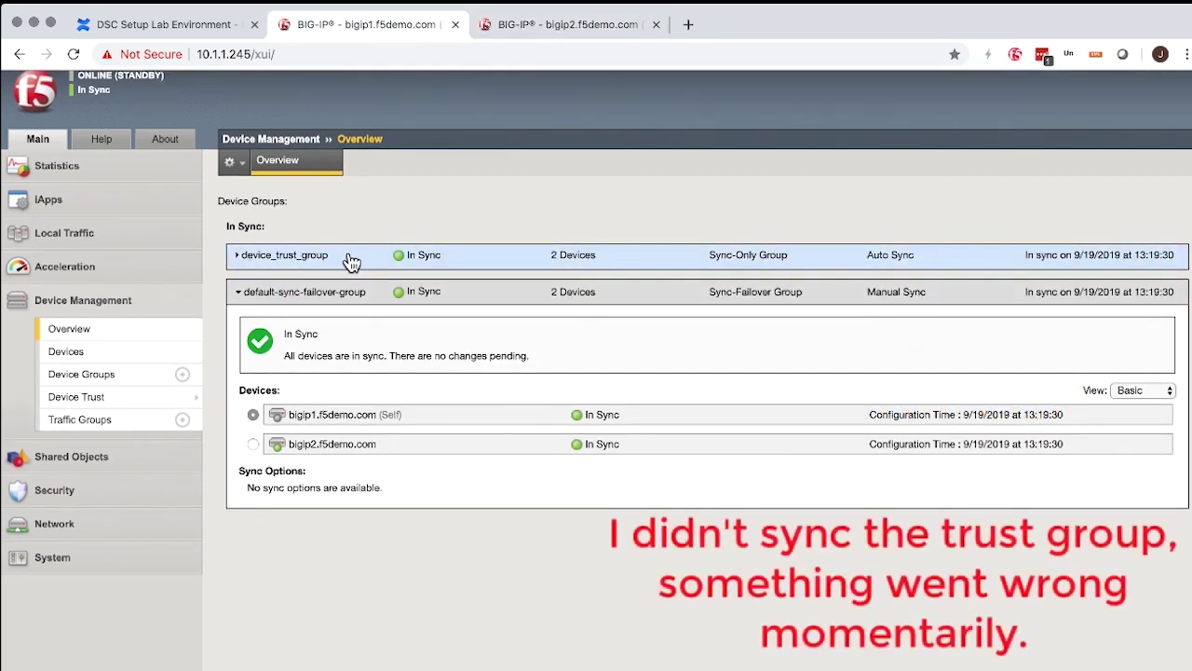
Step: Check both device groups in bigip1's overview, collapse the default-sync-failover-group details, and compare with bigip2's overview
click(238, 255)
click(239, 255)
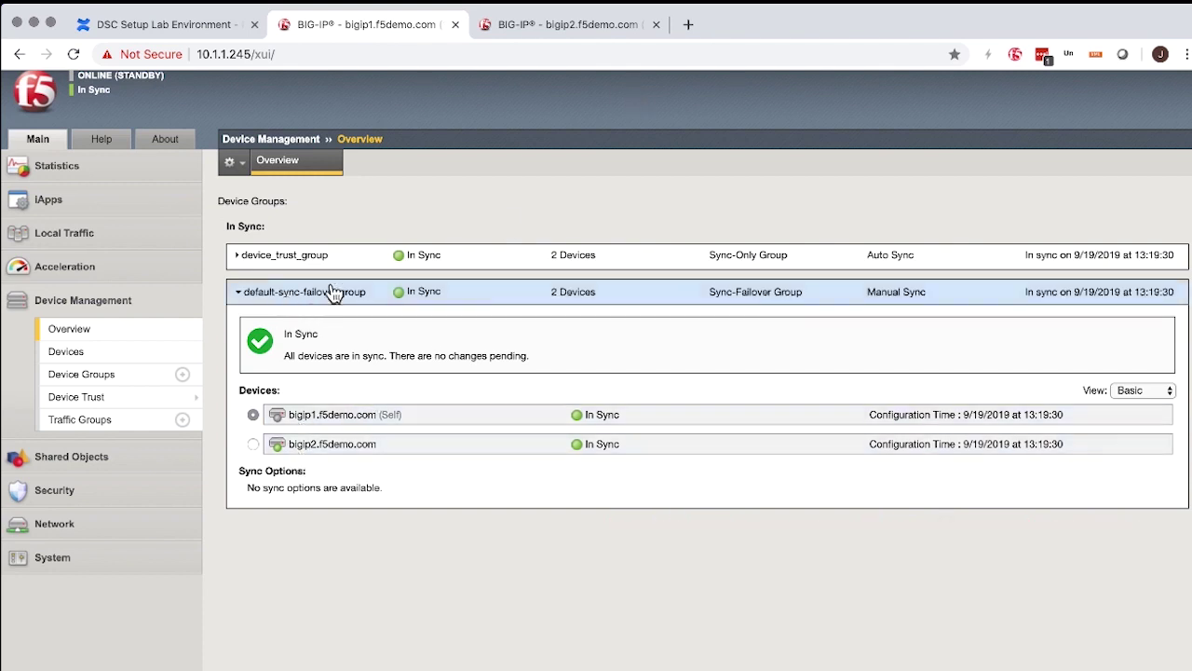
click(630, 18)
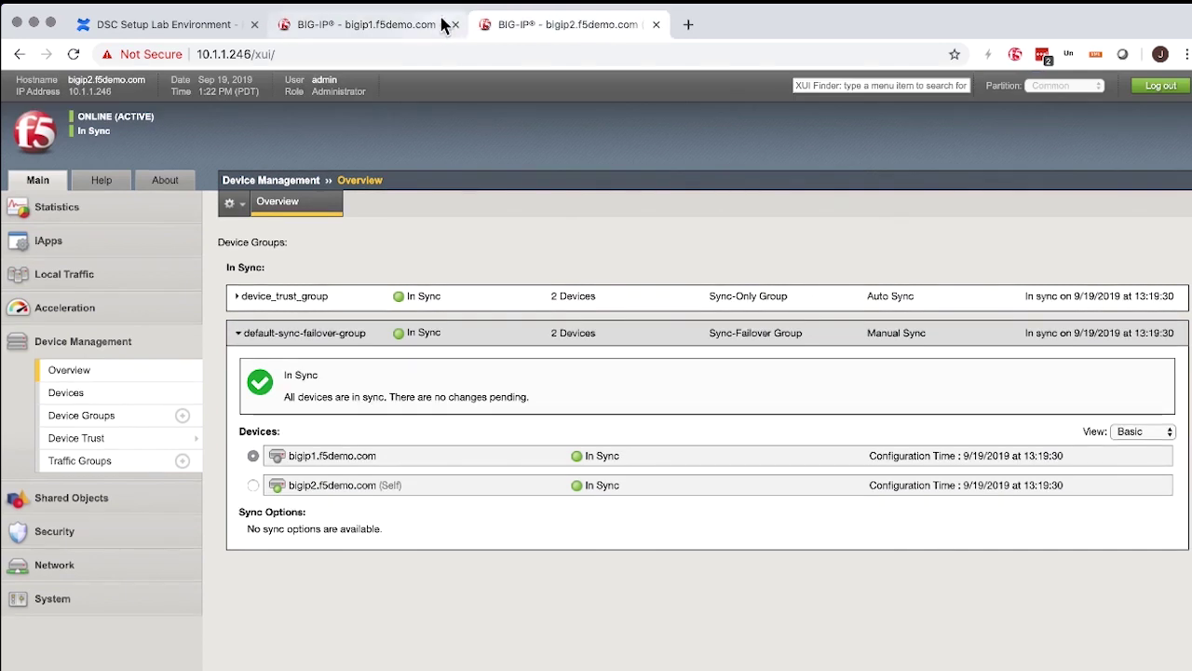
click(406, 27)
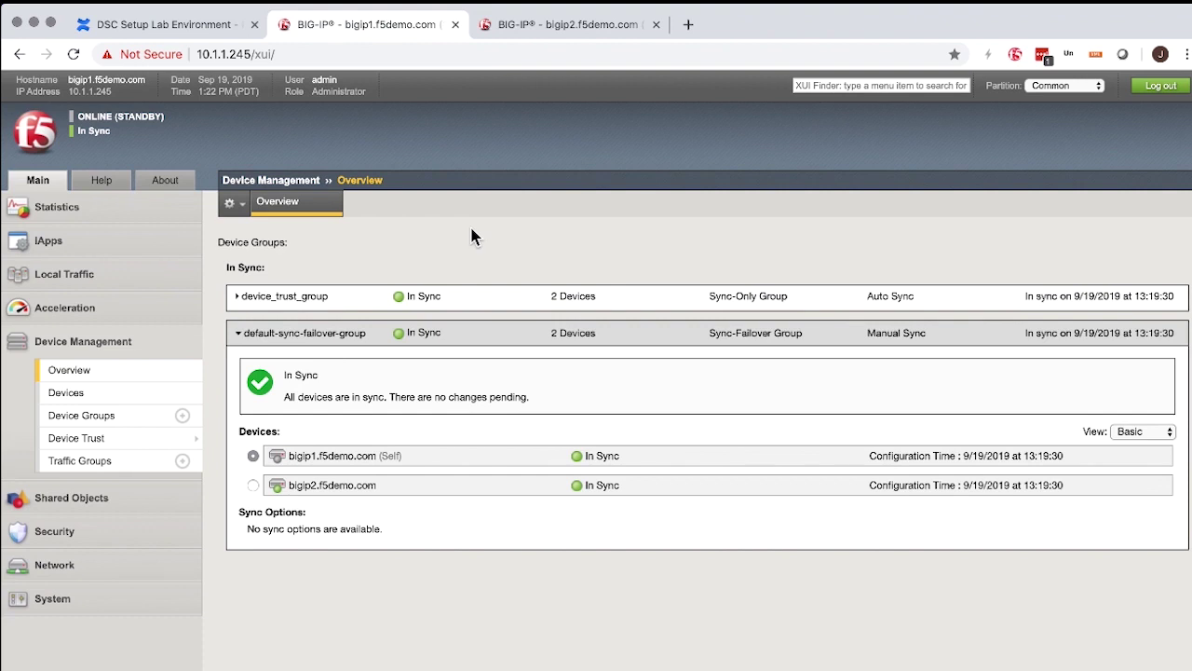
click(248, 339)
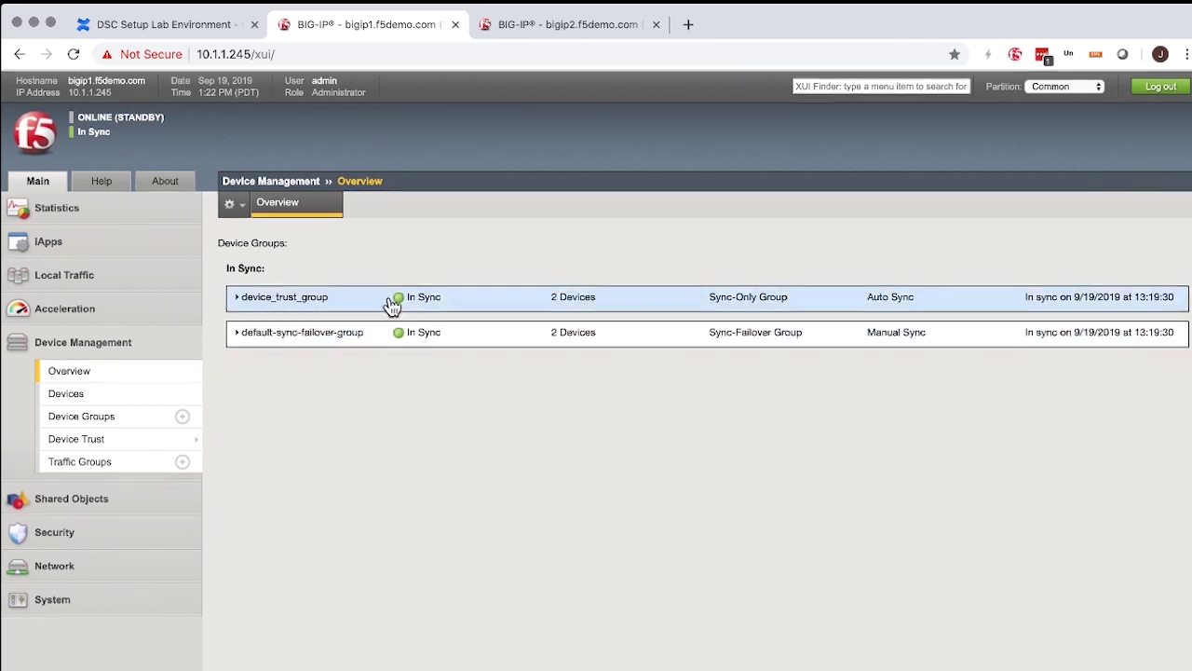
click(508, 28)
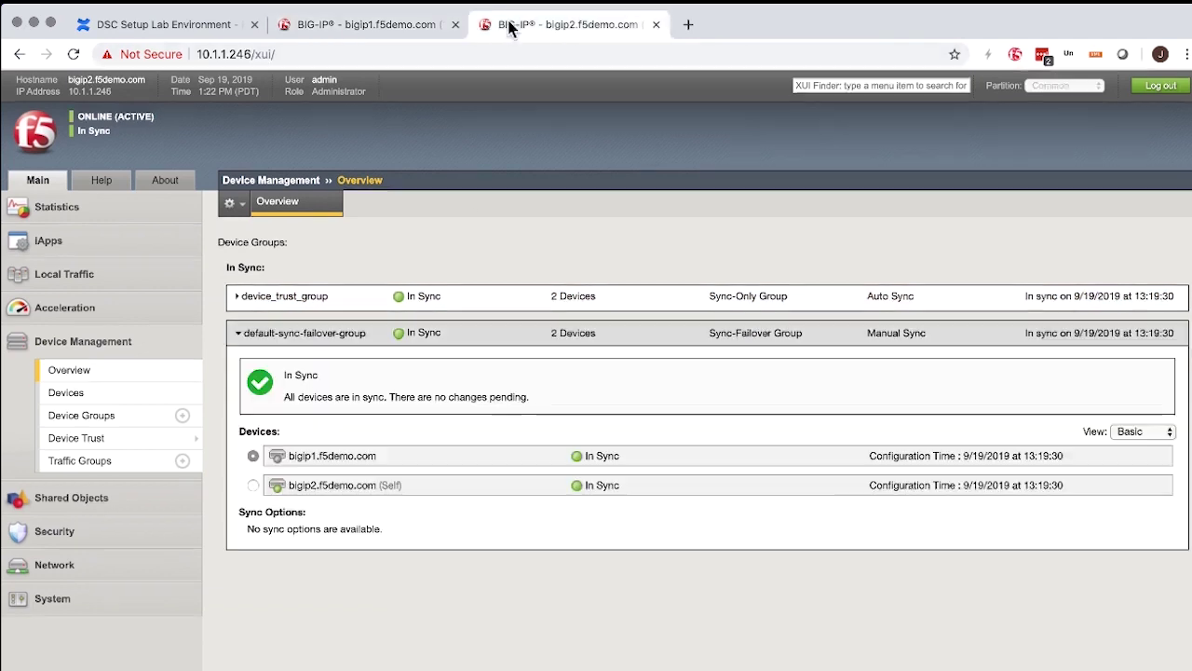
click(364, 28)
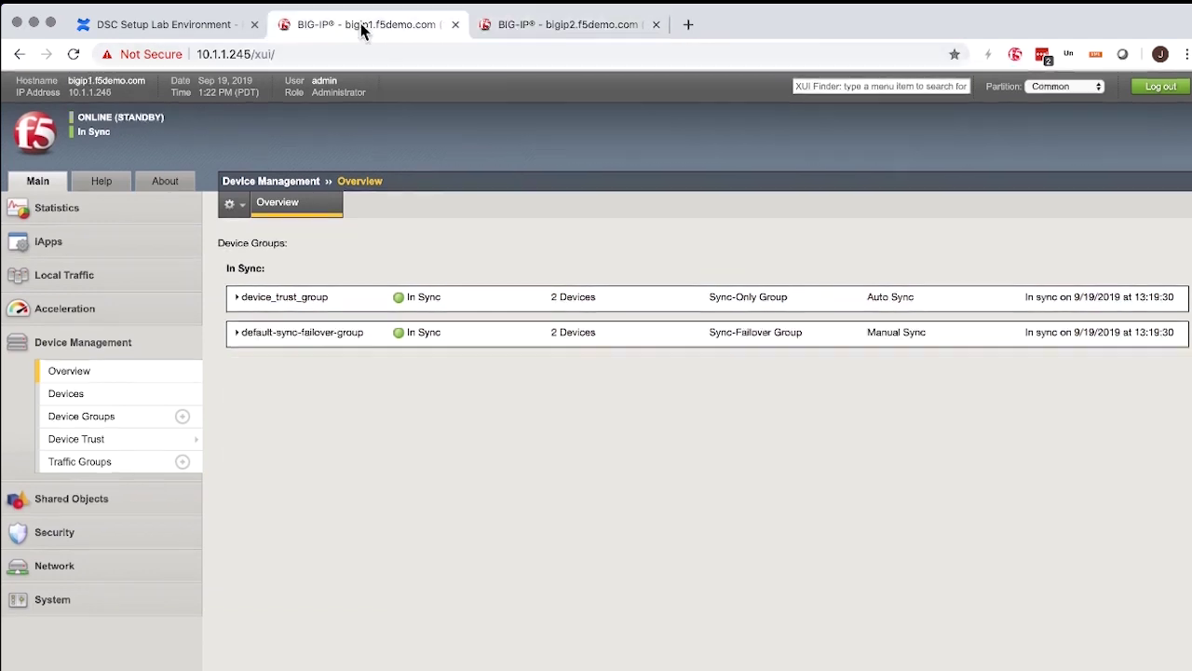
Step: Open the device list on bigip1 and bigip2 and return to bigip1's list
click(119, 400)
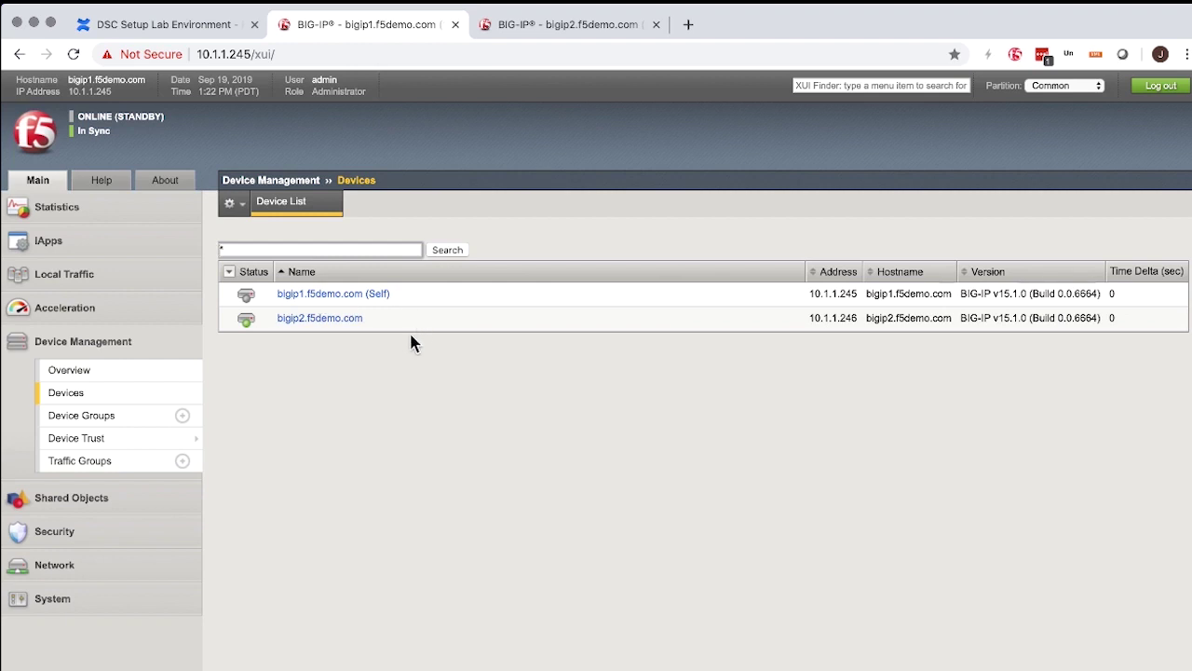
click(524, 27)
click(69, 392)
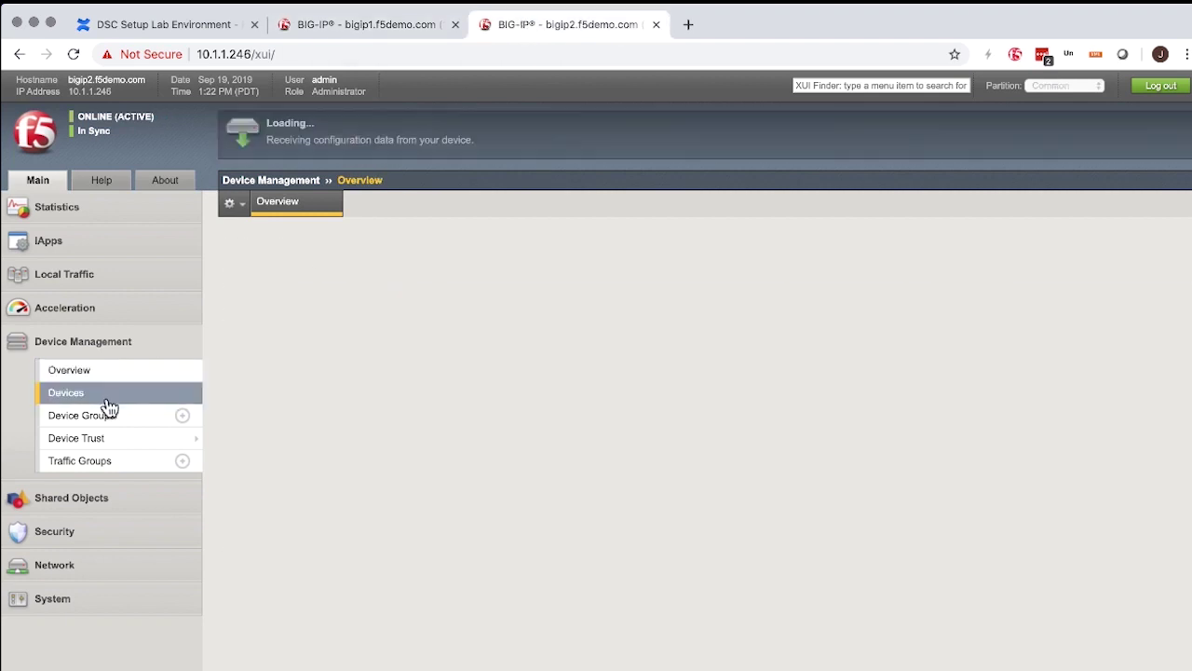
click(403, 33)
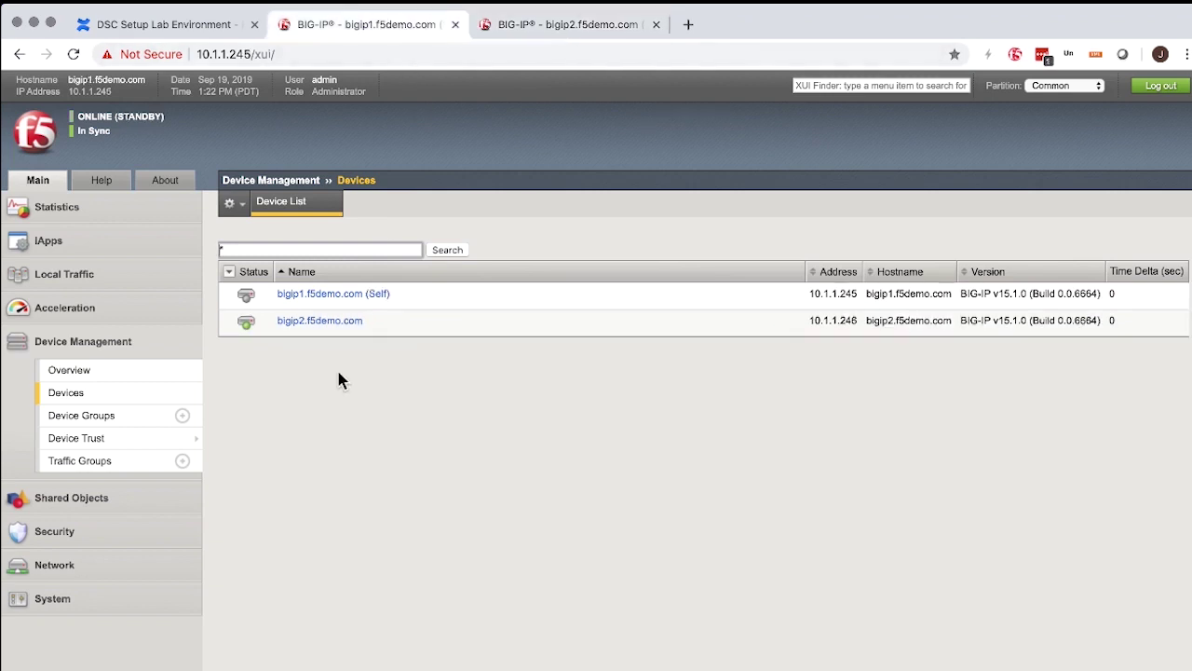
Step: Open the device group list on bigip1 and check the type of default-sync-failover-group
click(115, 424)
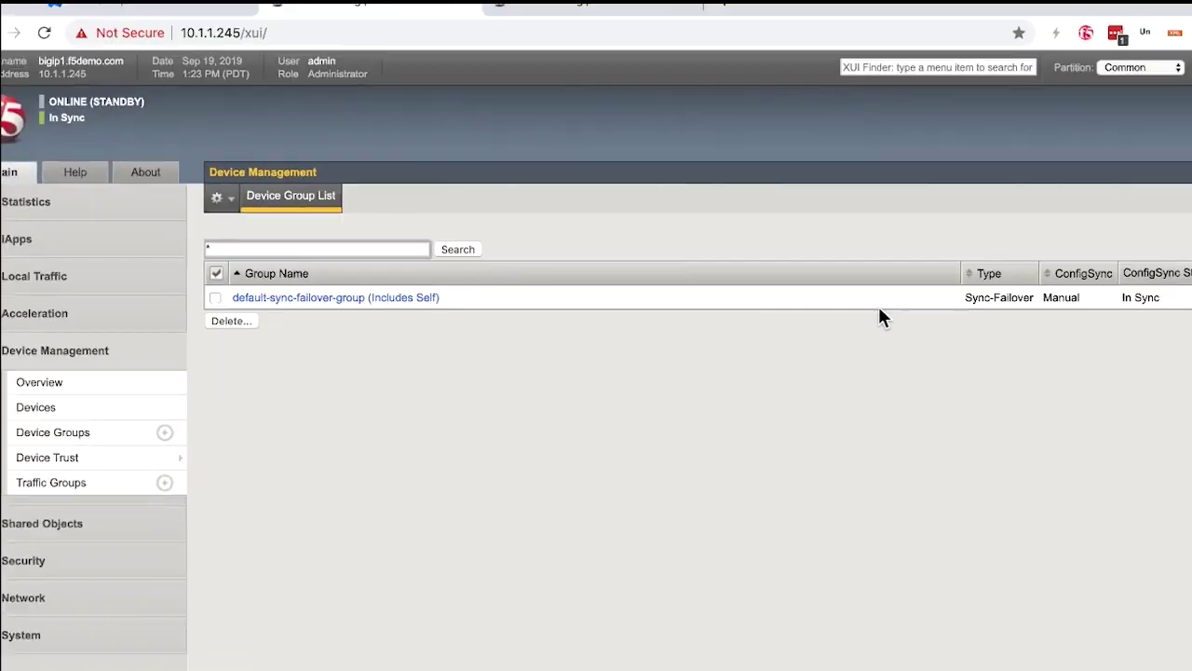
drag(964, 297, 891, 301)
click(970, 298)
click(899, 310)
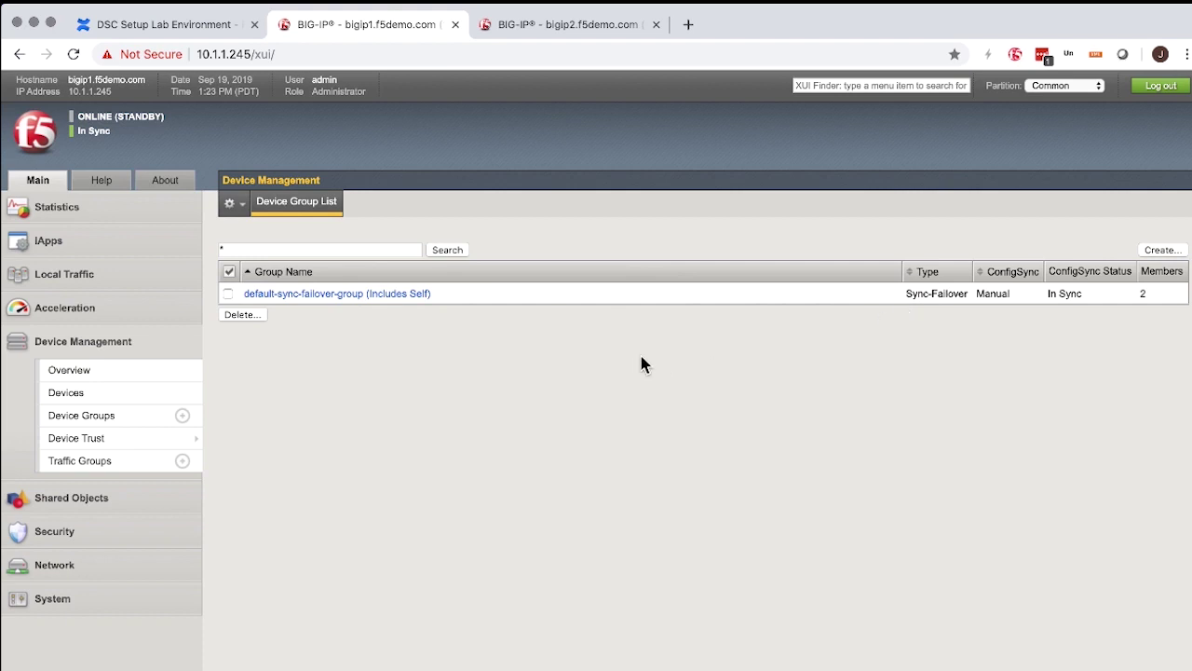
Step: Open the properties of default-sync-failover-group on bigip1 and review its included member devices
click(323, 294)
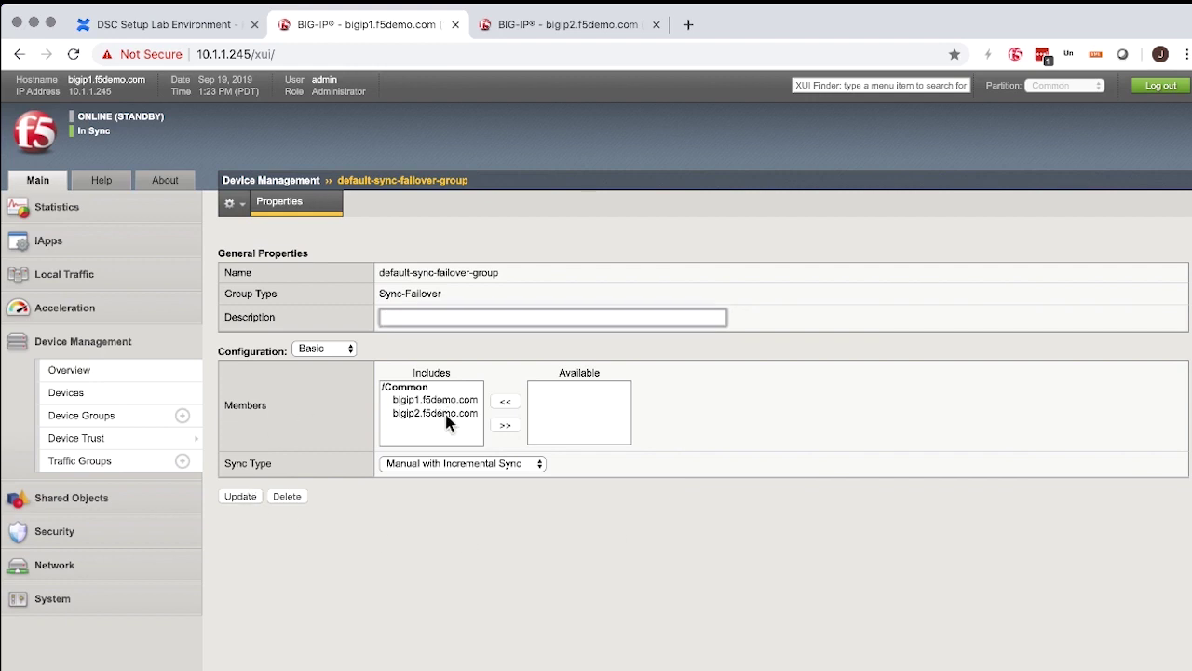
drag(447, 422, 447, 399)
click(372, 418)
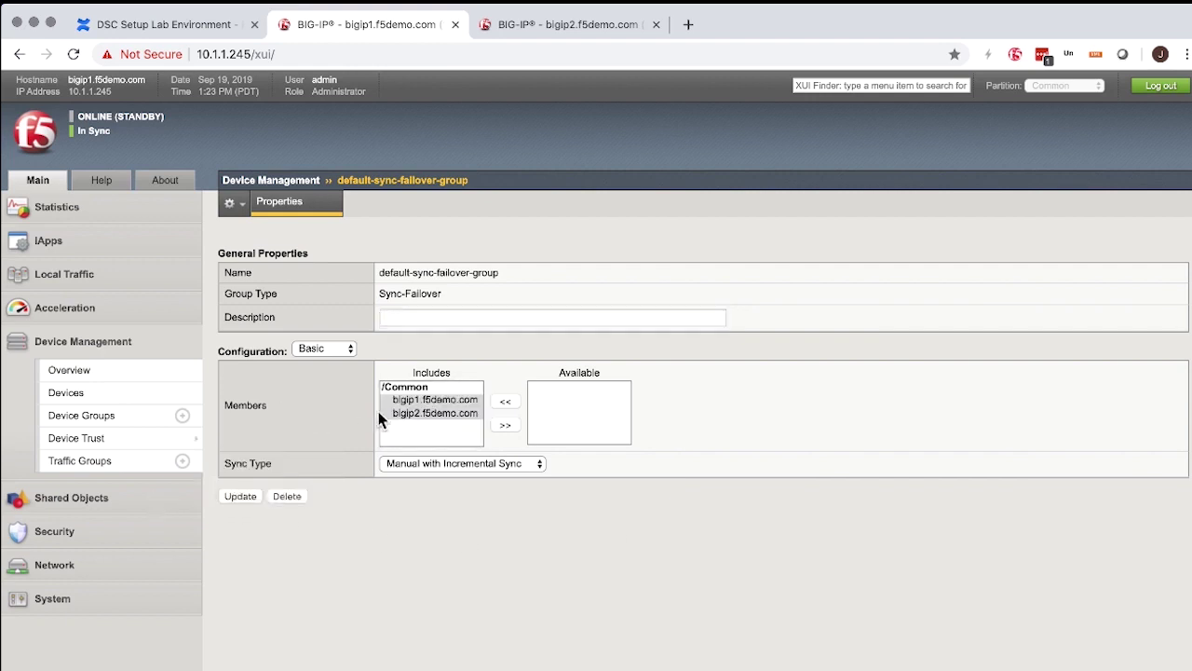
click(401, 418)
super+click(400, 418)
click(340, 426)
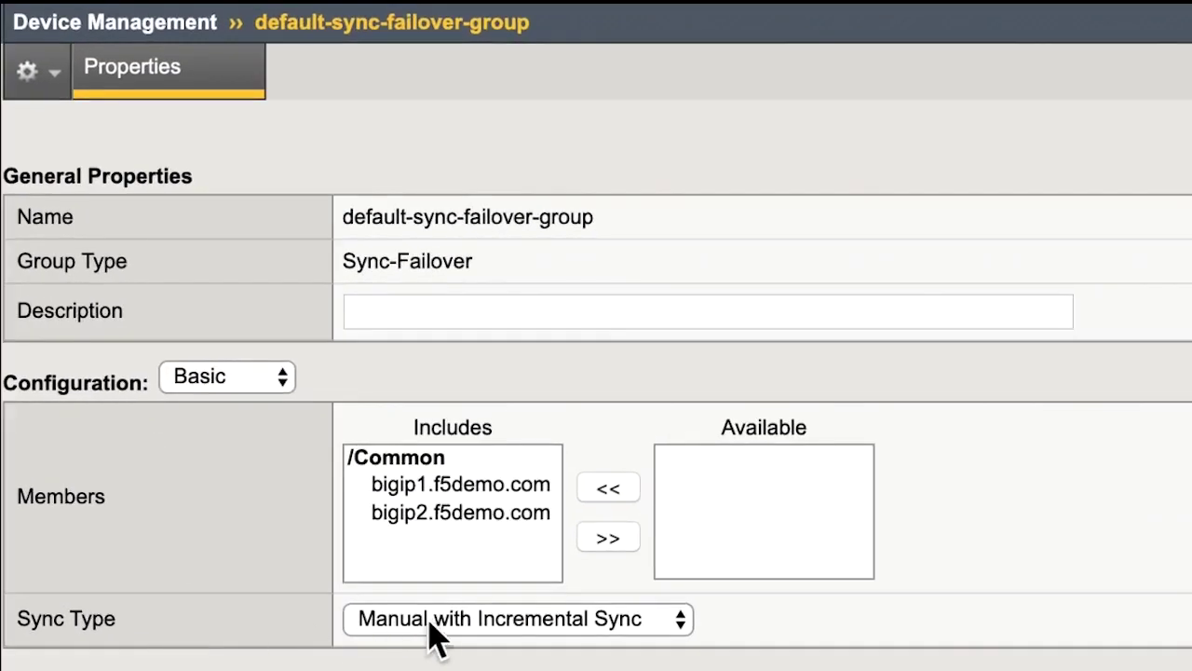
Step: Set the sync type of default-sync-failover-group to Automatic with Incremental Sync and save the change
click(528, 620)
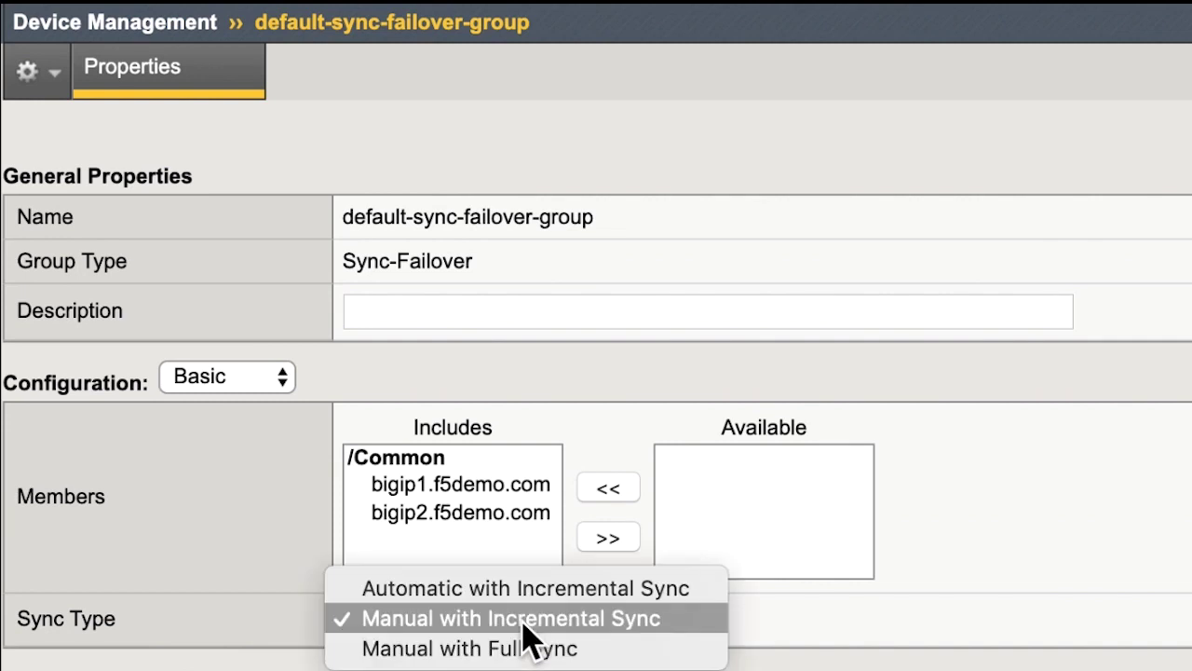
click(517, 596)
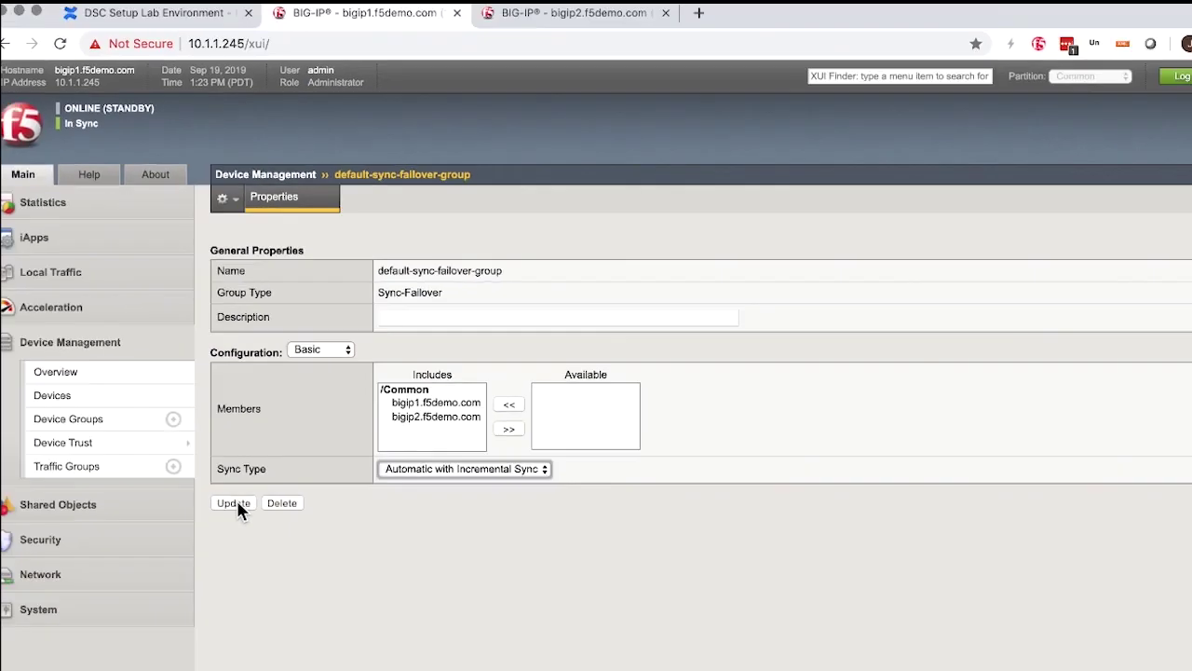
click(62, 668)
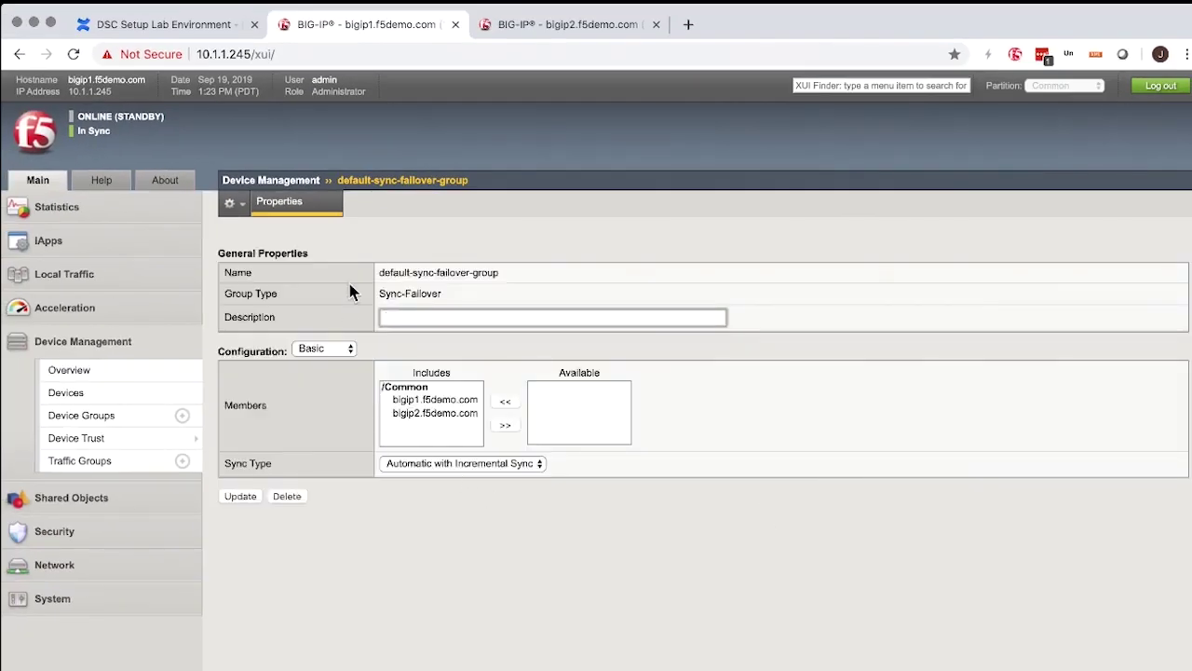
Step: Check the ConfigSync setting of default-sync-failover-group on bigip2 and open the group's properties
click(549, 25)
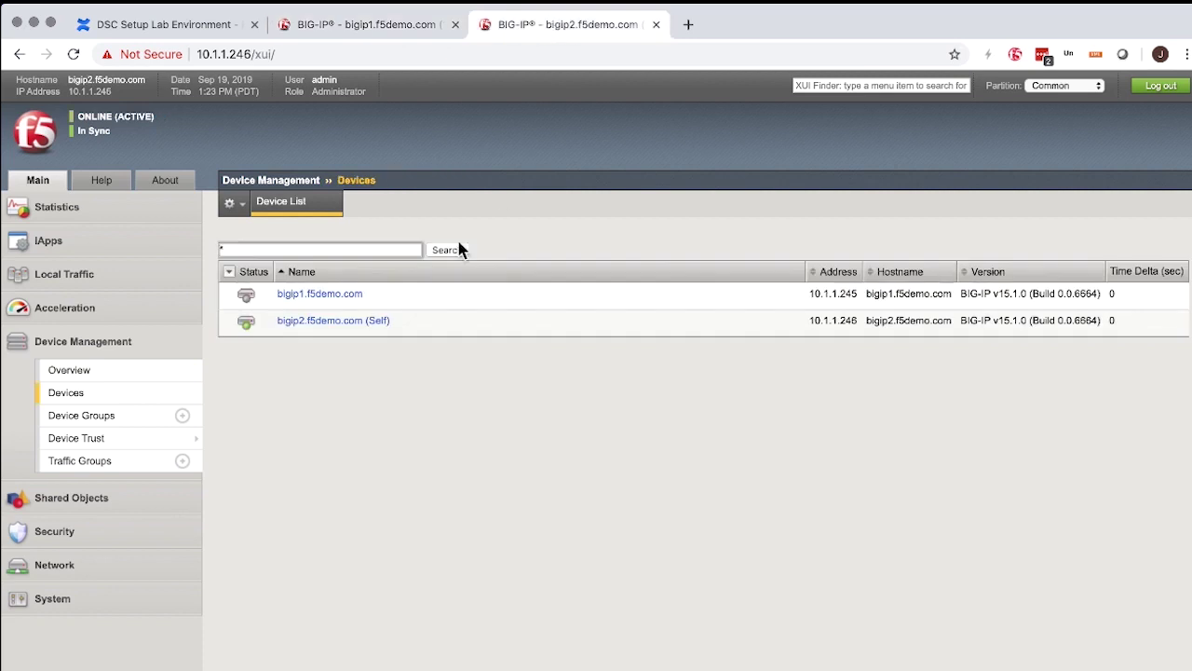
click(115, 421)
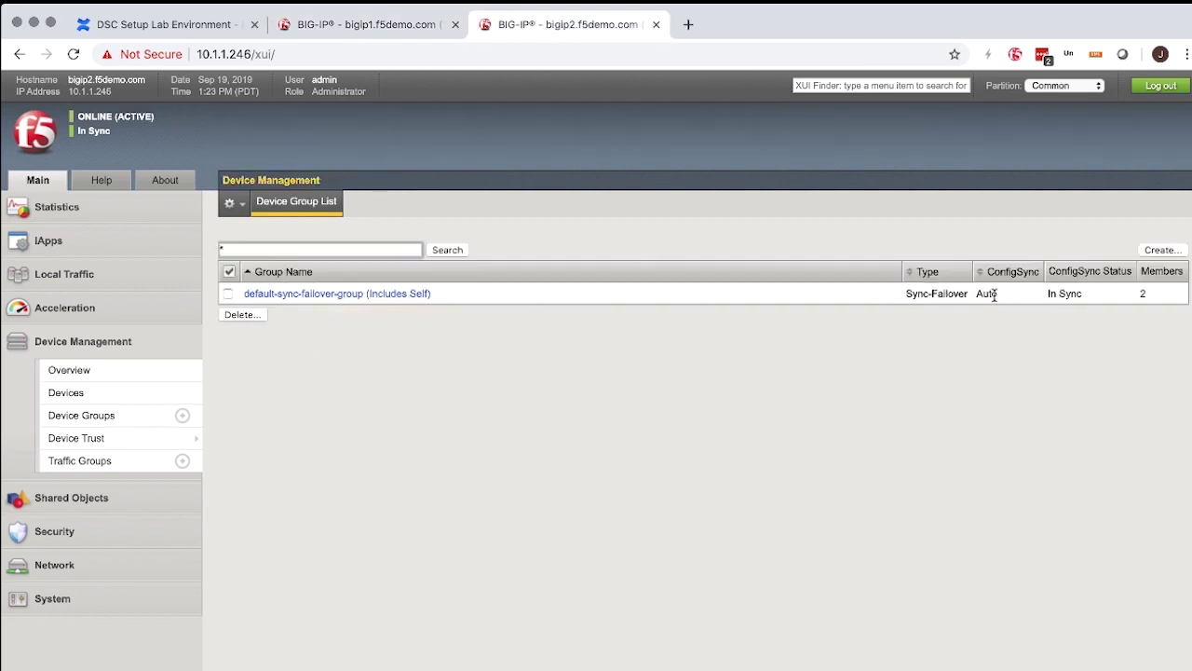
click(321, 294)
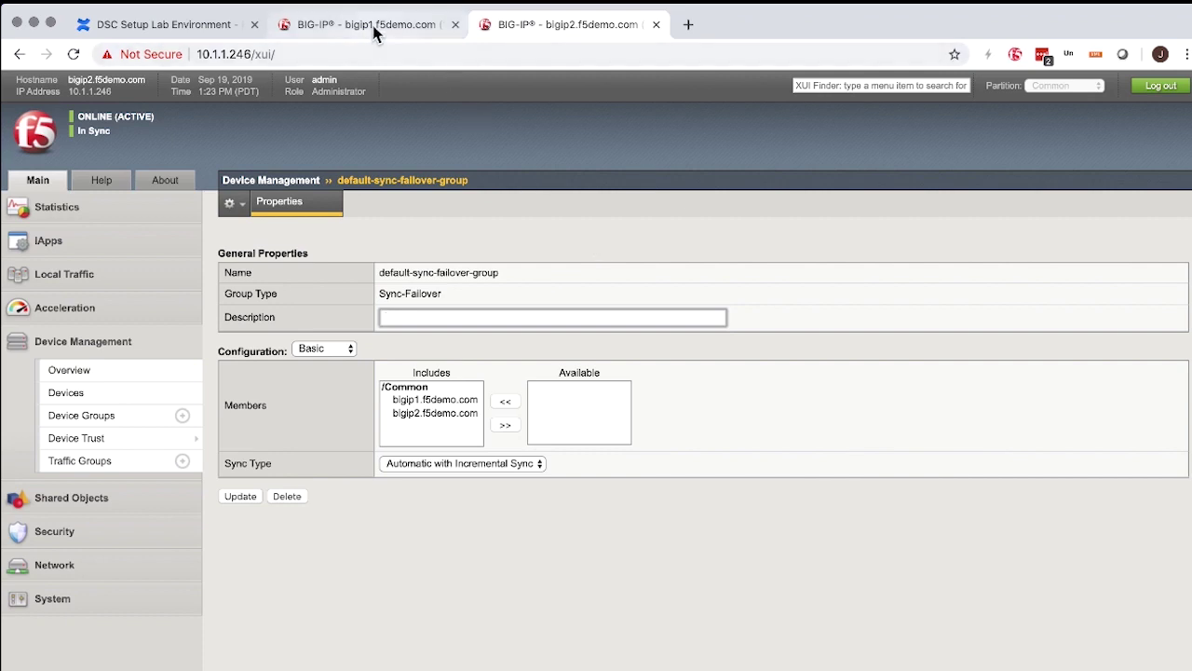
Step: Show the Advanced configuration of default-sync-failover-group on bigip2, review its sync size and network failover settings, and return to the device group list
click(325, 348)
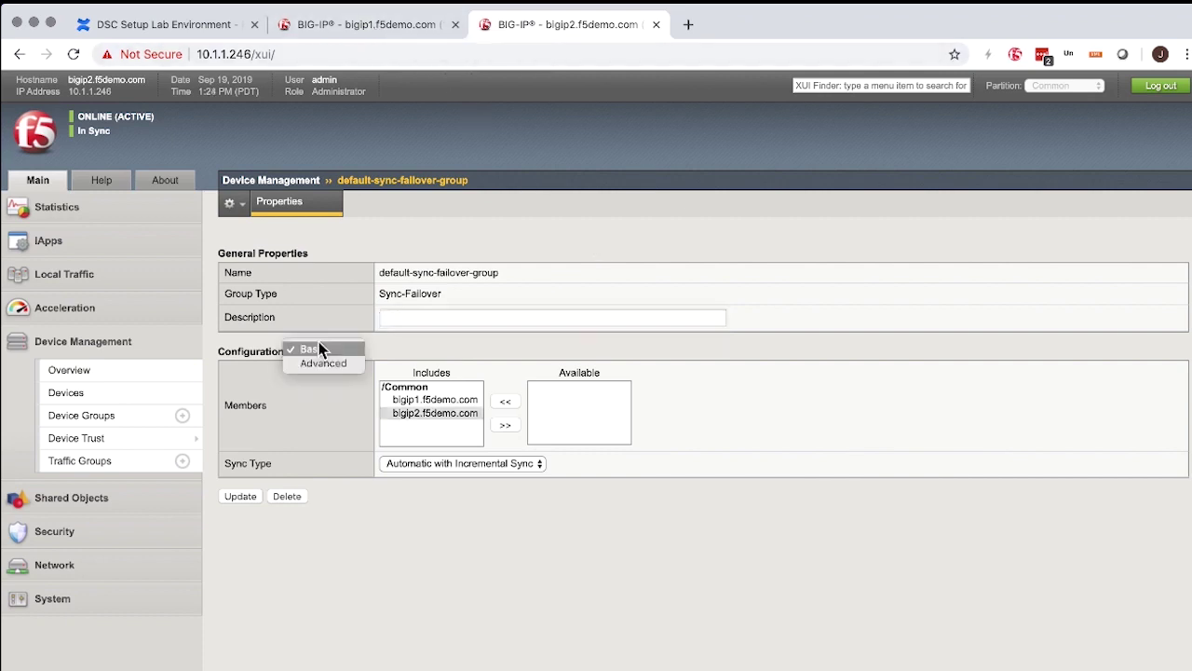
click(330, 369)
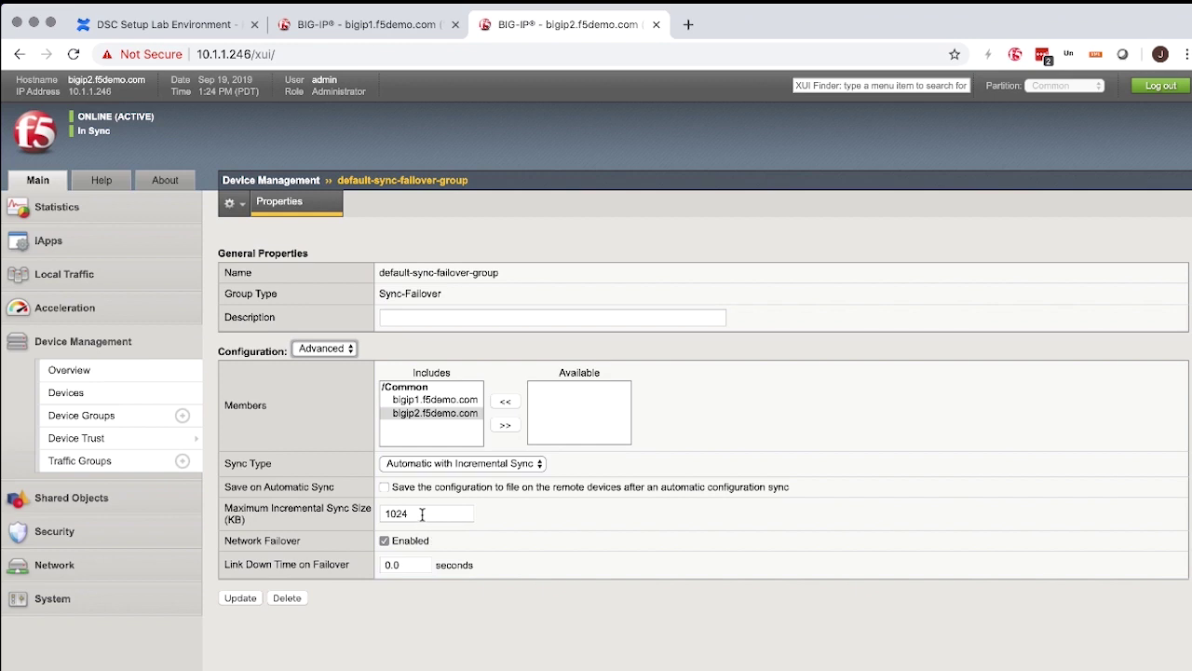
drag(423, 513, 365, 511)
click(365, 511)
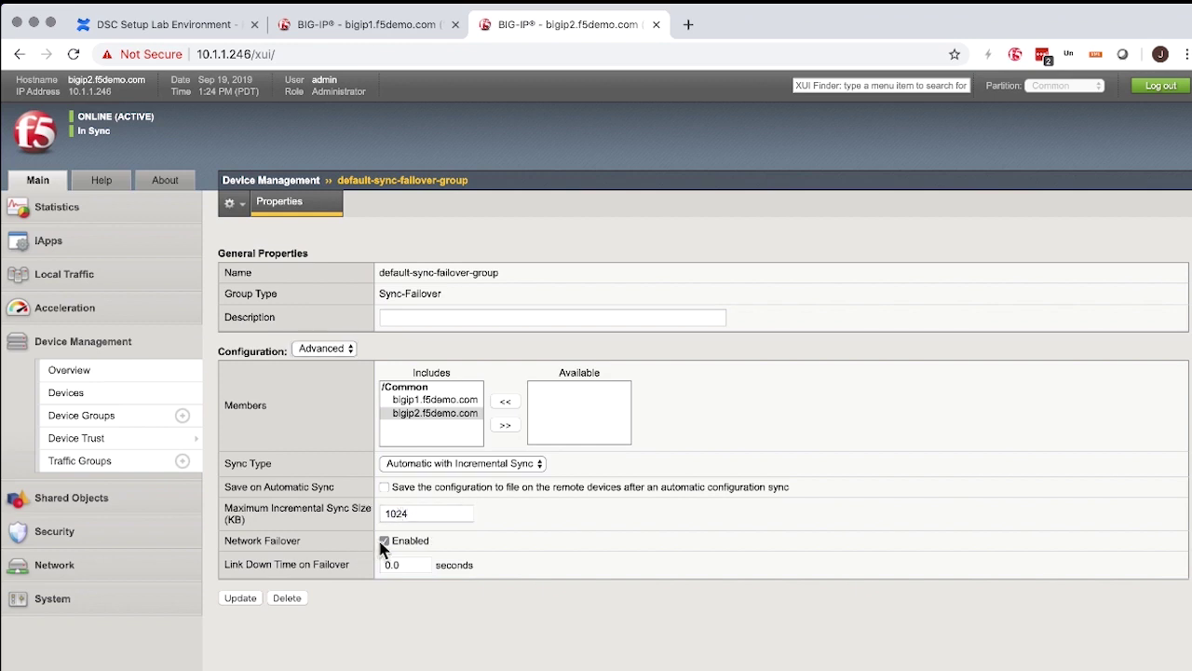
click(385, 541)
mouse_move(168, 436)
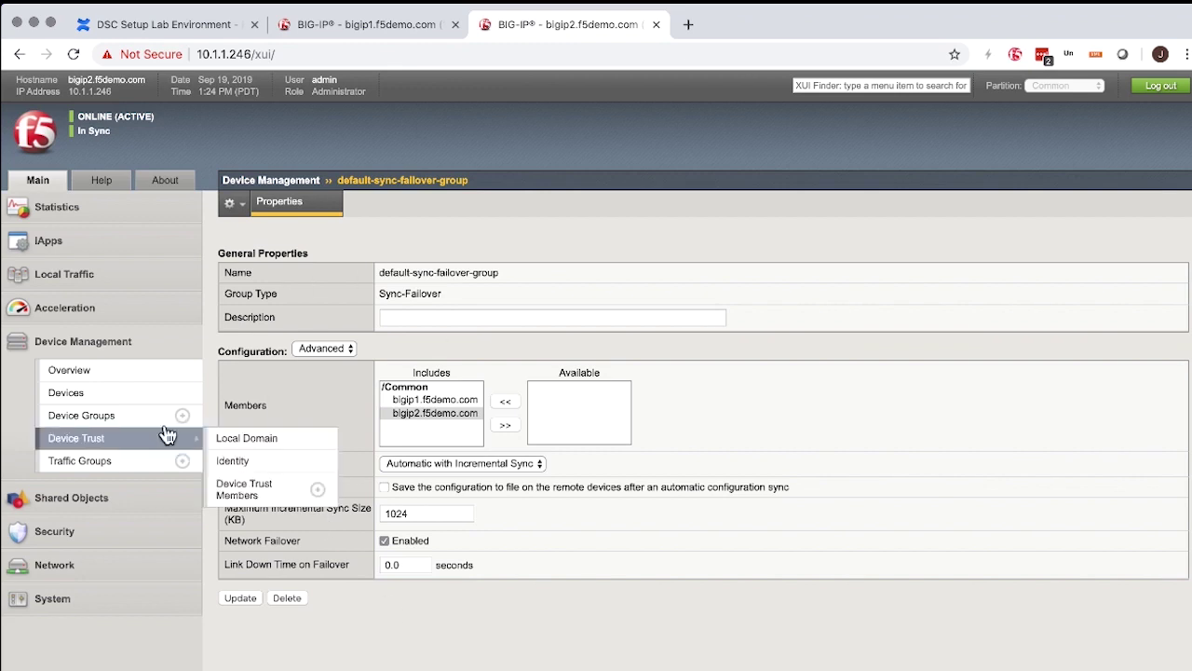
click(112, 416)
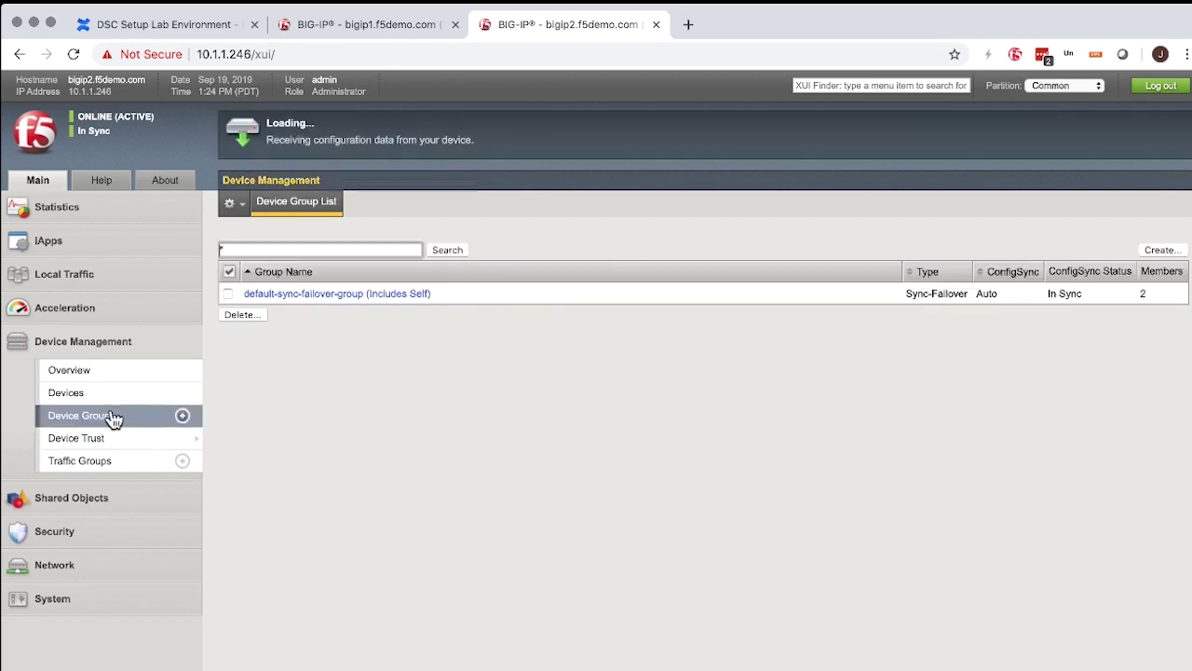
Step: Review the local domain, identity and trust members information for the device trust on bigip2
click(121, 438)
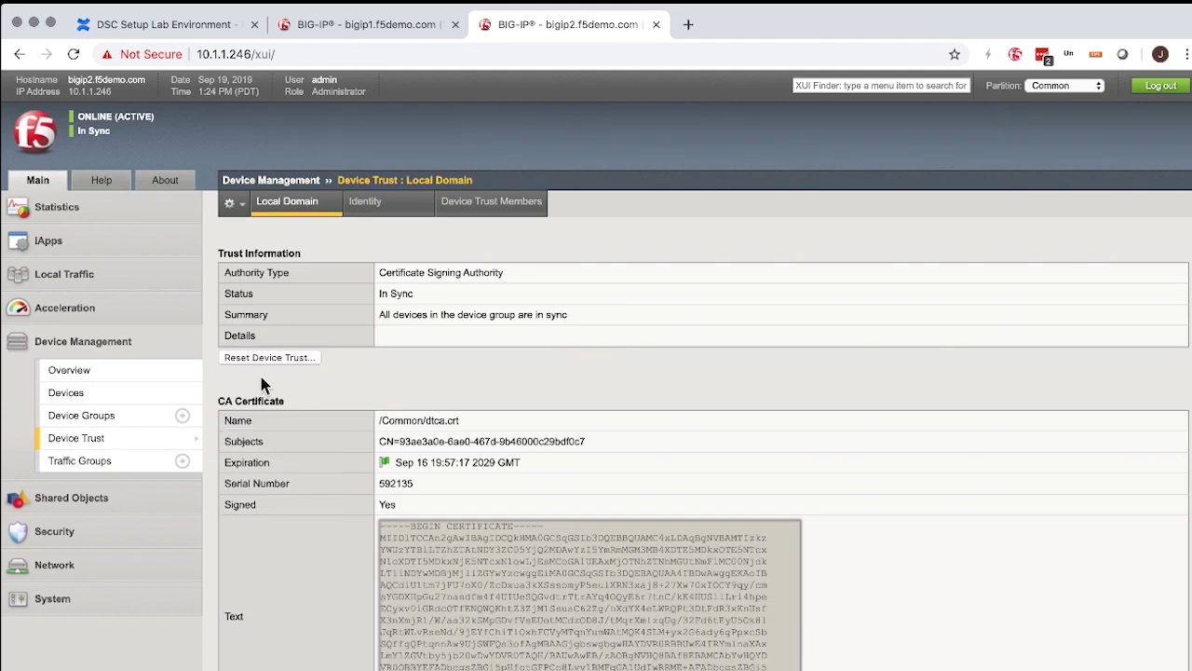
scroll(343, 524, down, 1)
scroll(343, 525, up, 1)
click(384, 209)
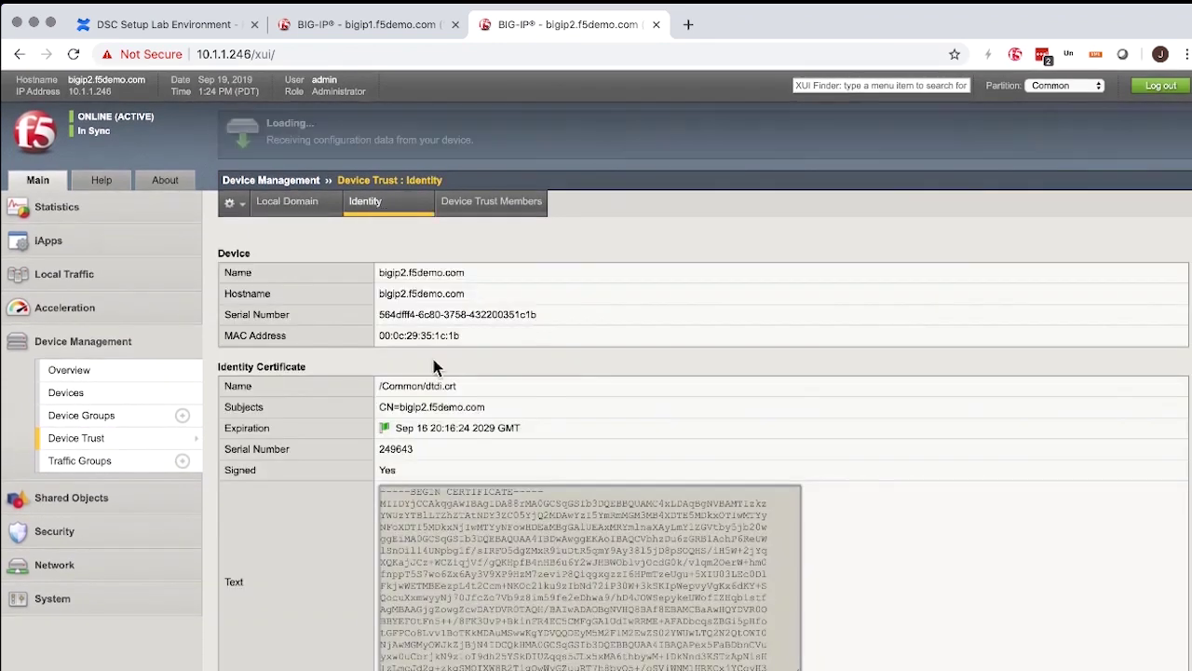
click(495, 205)
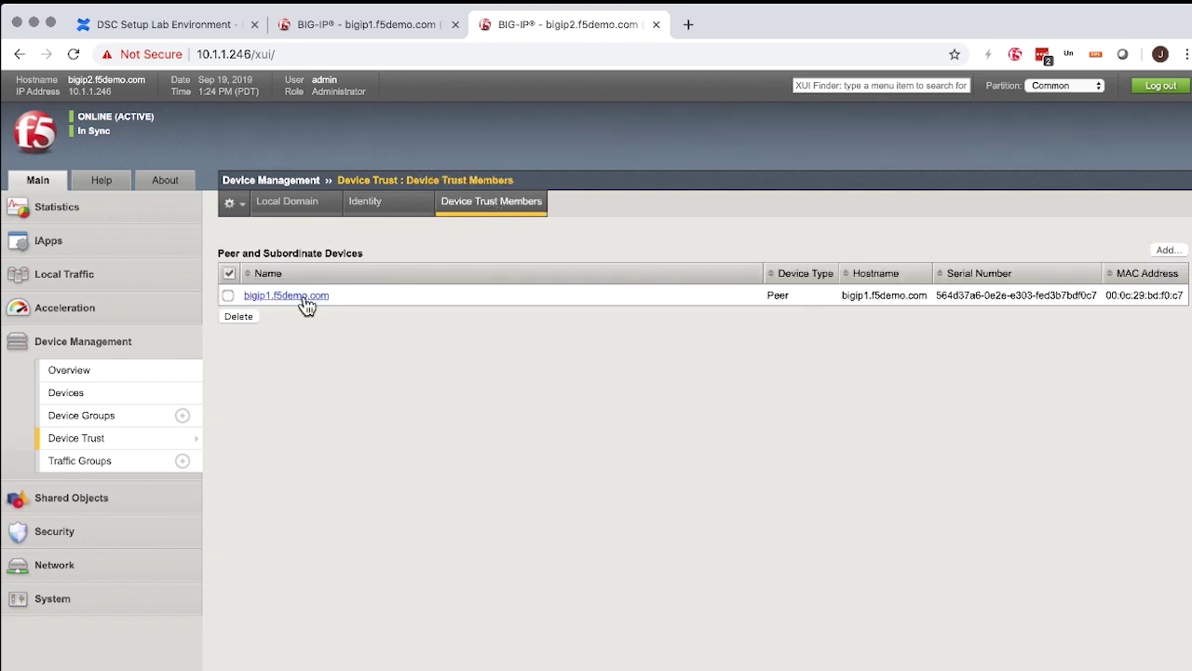
Step: Open the trust member bigip1.f5demo.com and review its general properties and active modules
click(284, 298)
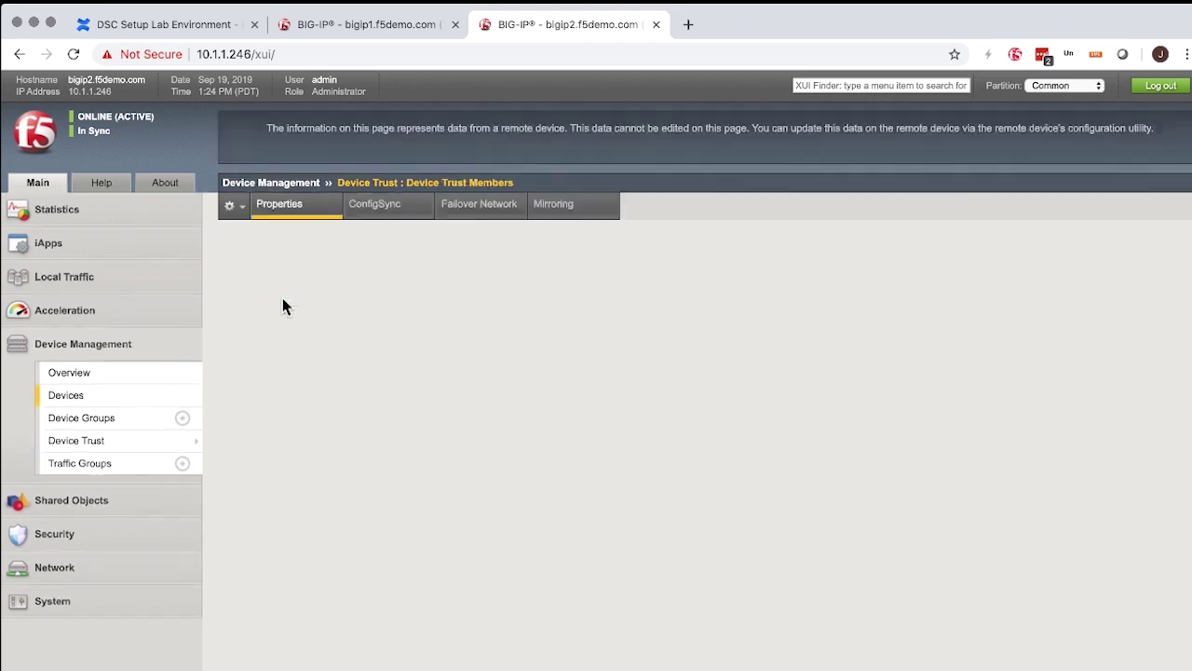
scroll(370, 373, down, 3)
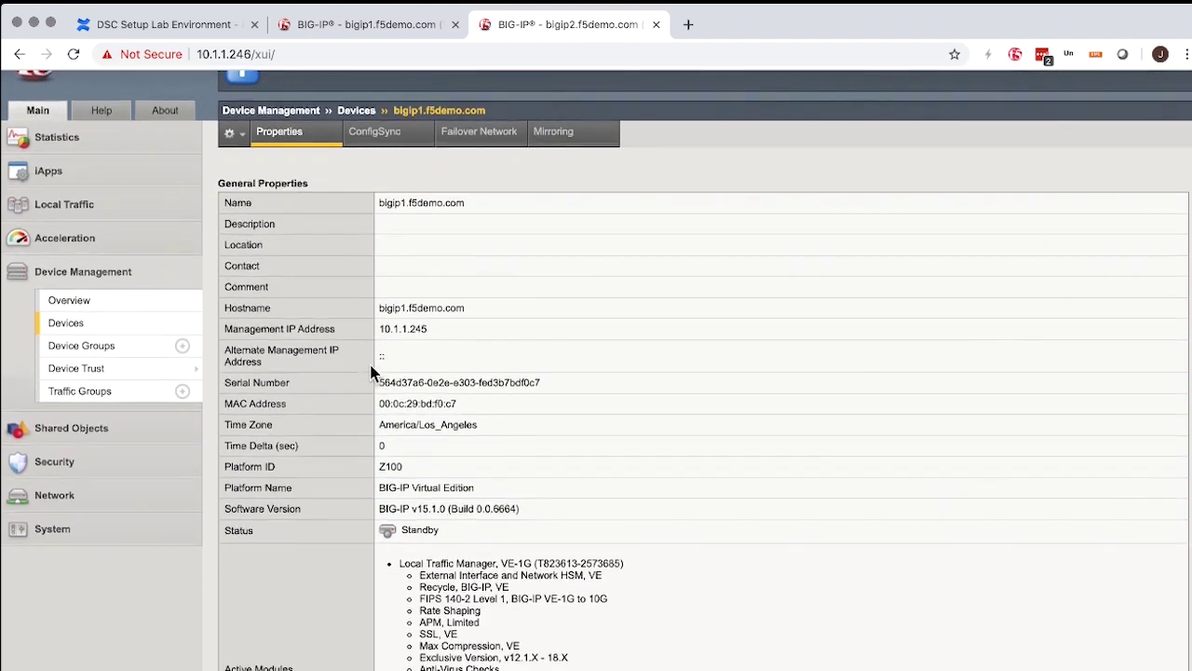
scroll(310, 399, down, 2)
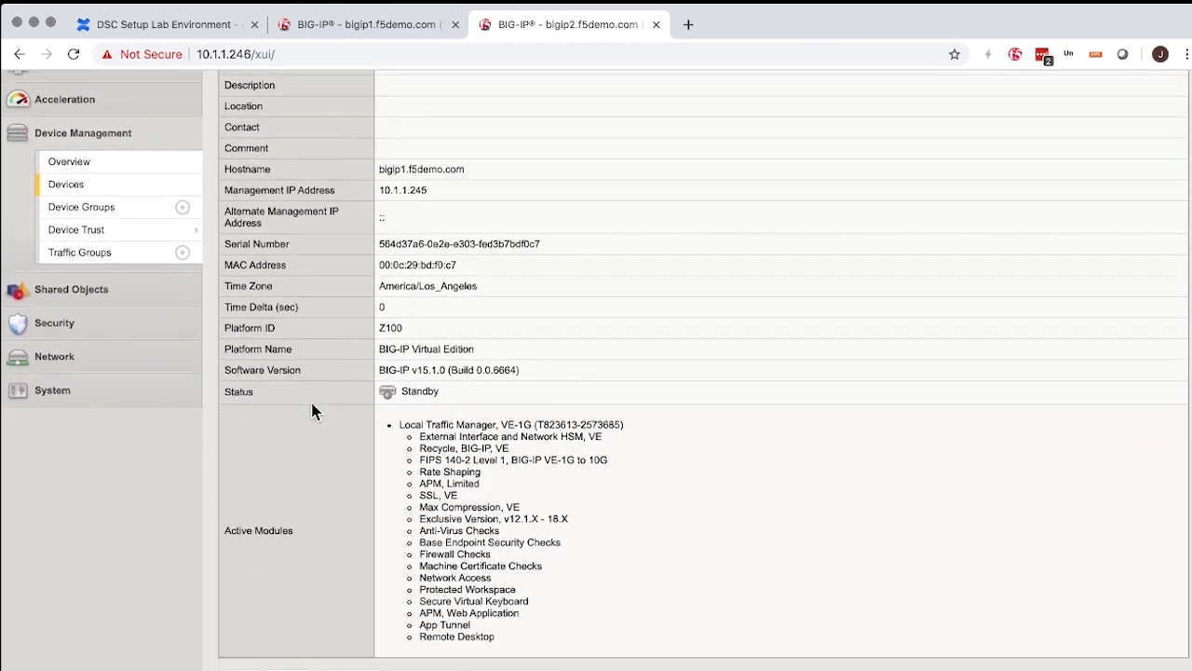
scroll(310, 398, up, 5)
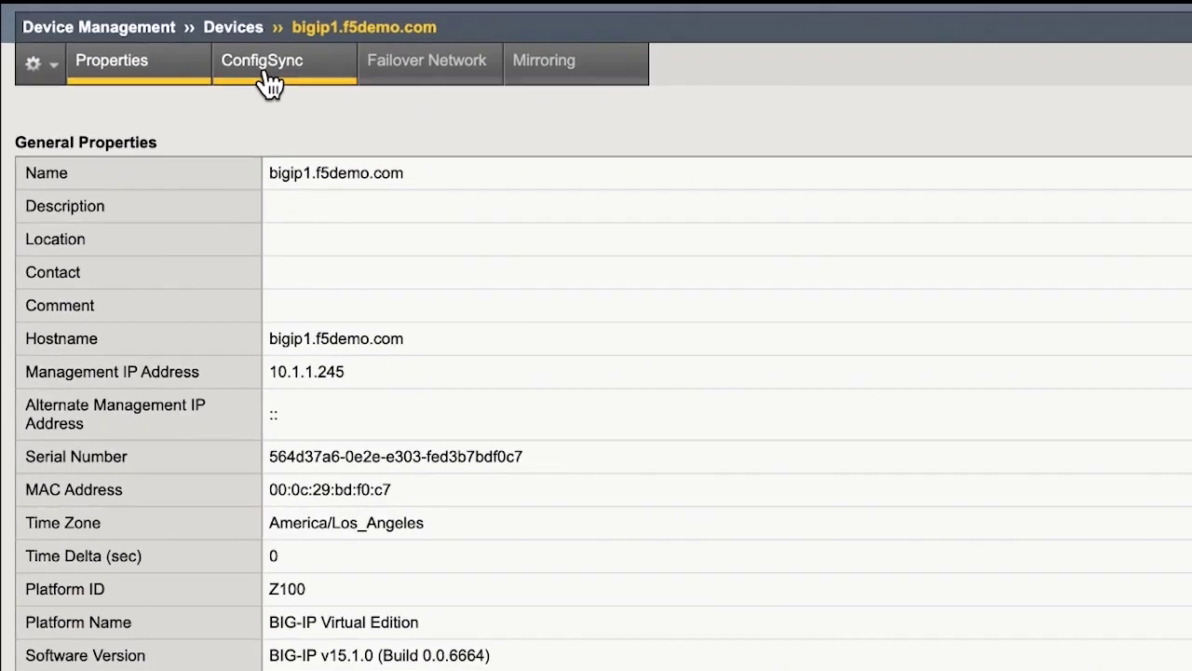
Step: Review the ConfigSync, failover network and mirroring settings of the peer device bigip1.f5demo.com
click(377, 212)
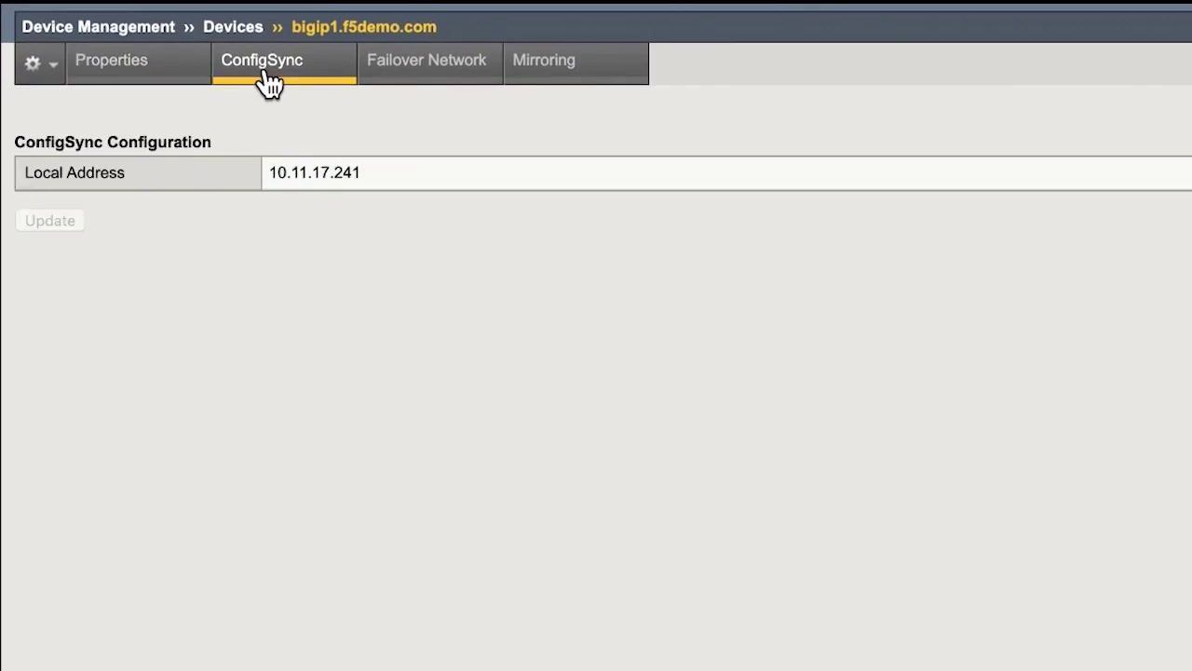
drag(278, 170, 347, 170)
click(417, 185)
click(430, 76)
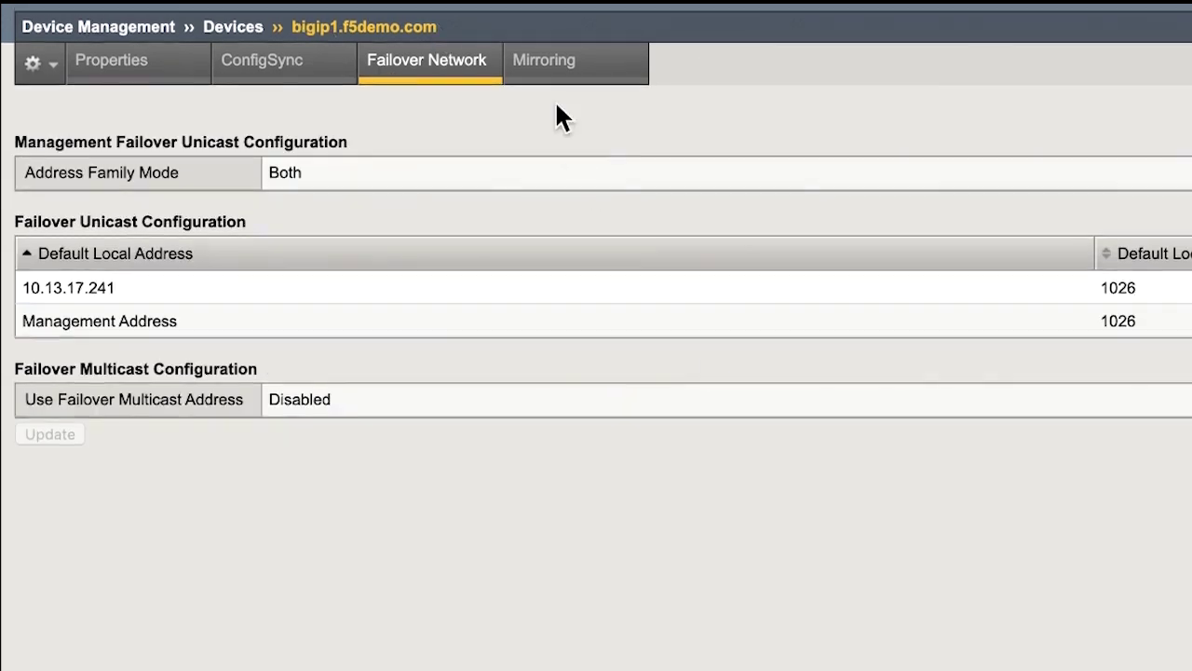
click(544, 72)
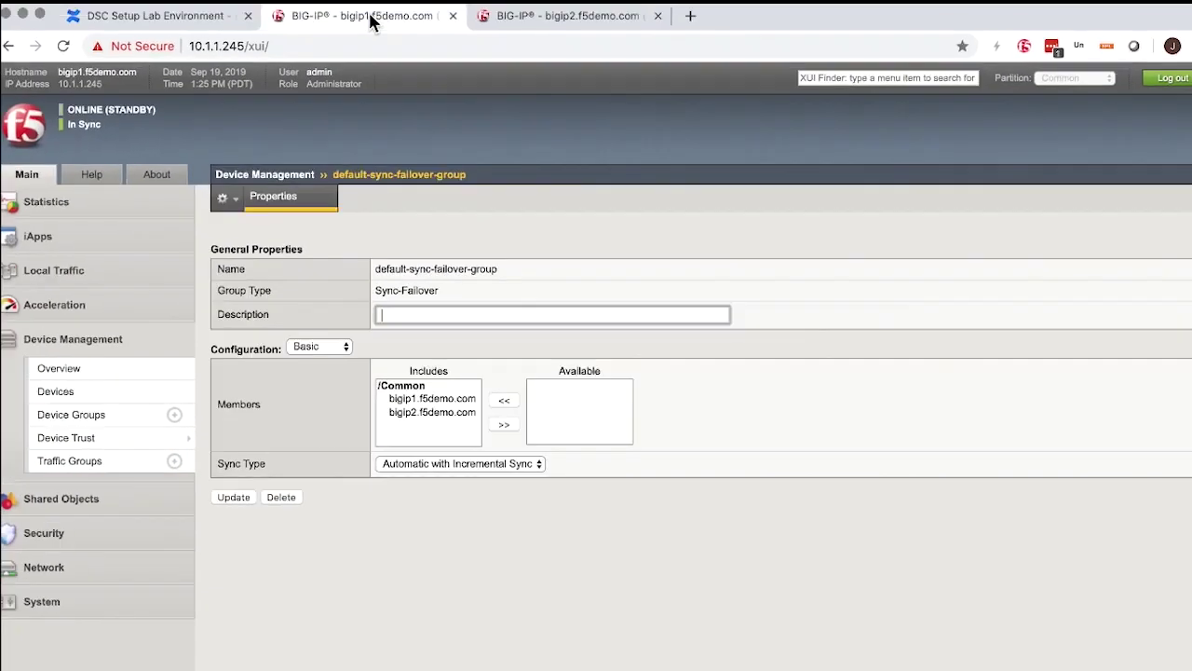
Step: Switch to the bigip1 device's configuration utility and open the properties of its trust member bigip2.f5demo.com
mouse_move(128, 447)
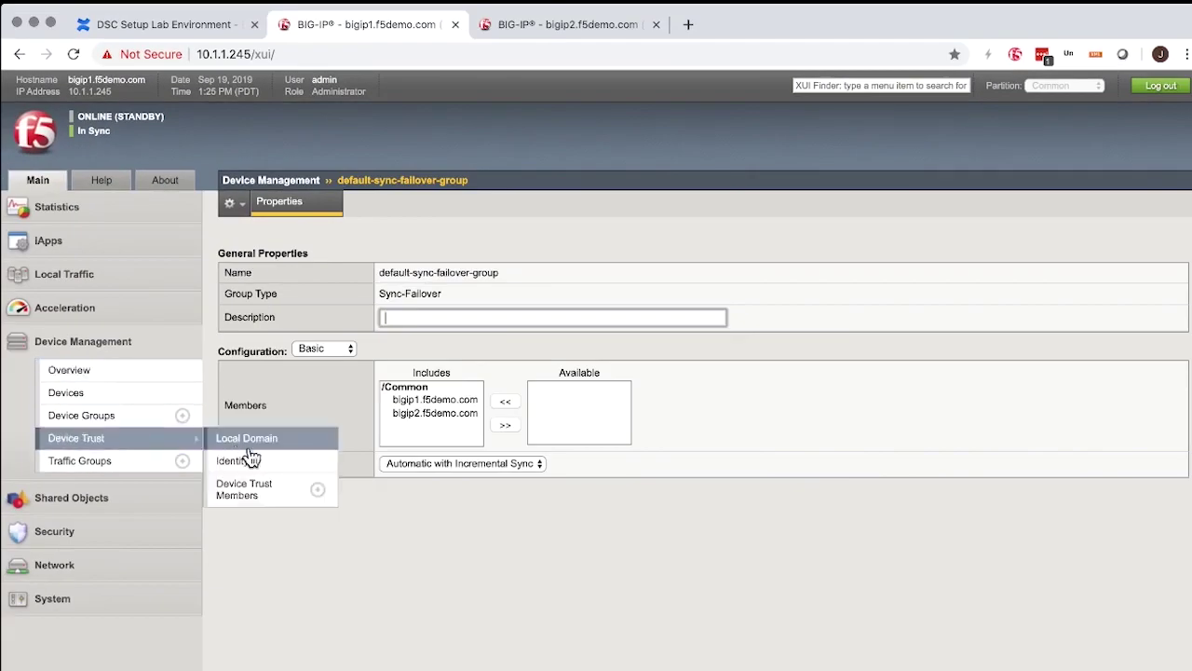
click(264, 489)
click(327, 291)
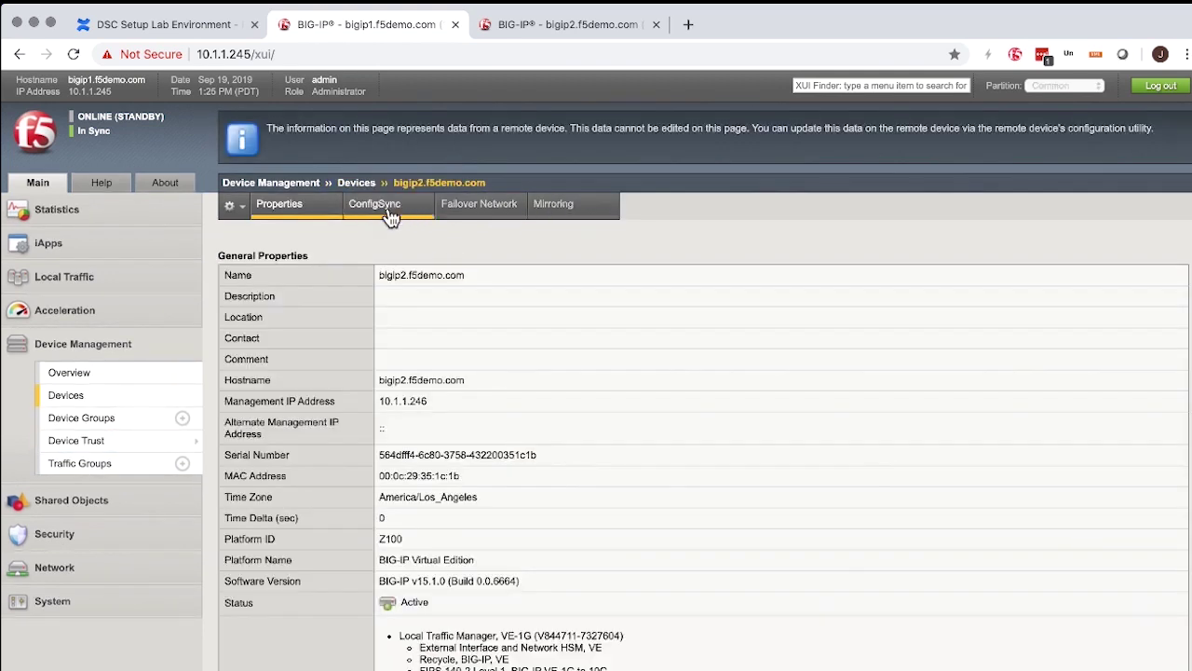
Step: View the device group list on bigip1, checking the available partitions and the type of default-sync-failover-group
mouse_move(84, 447)
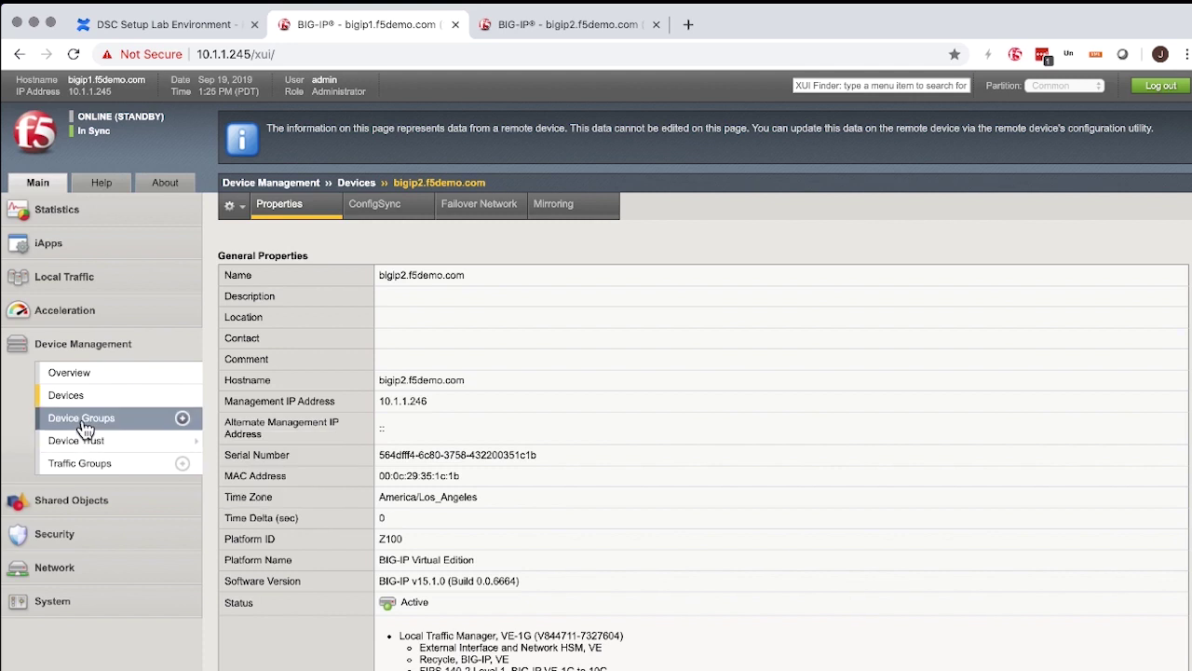
click(82, 421)
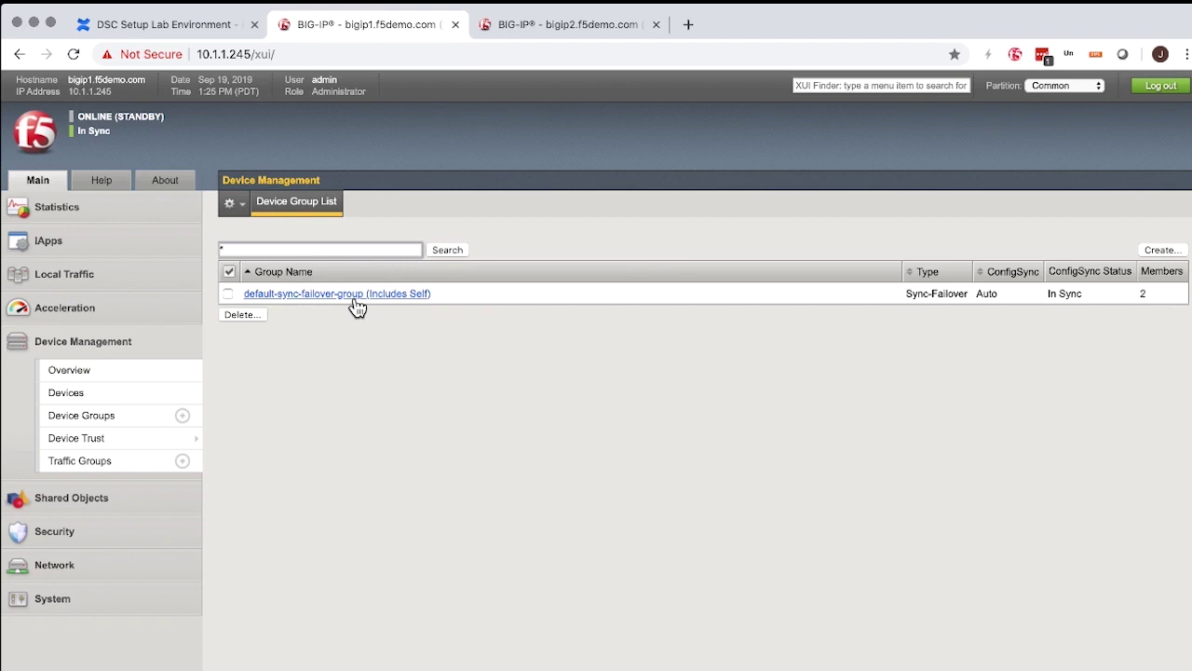
click(1087, 87)
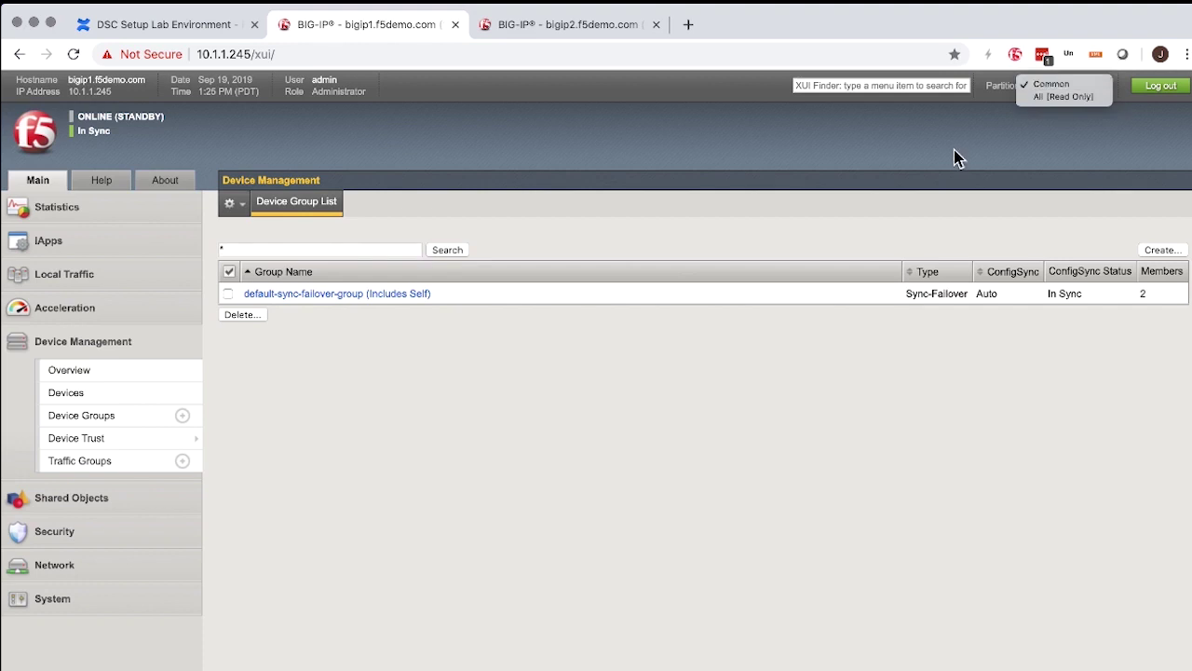
click(925, 198)
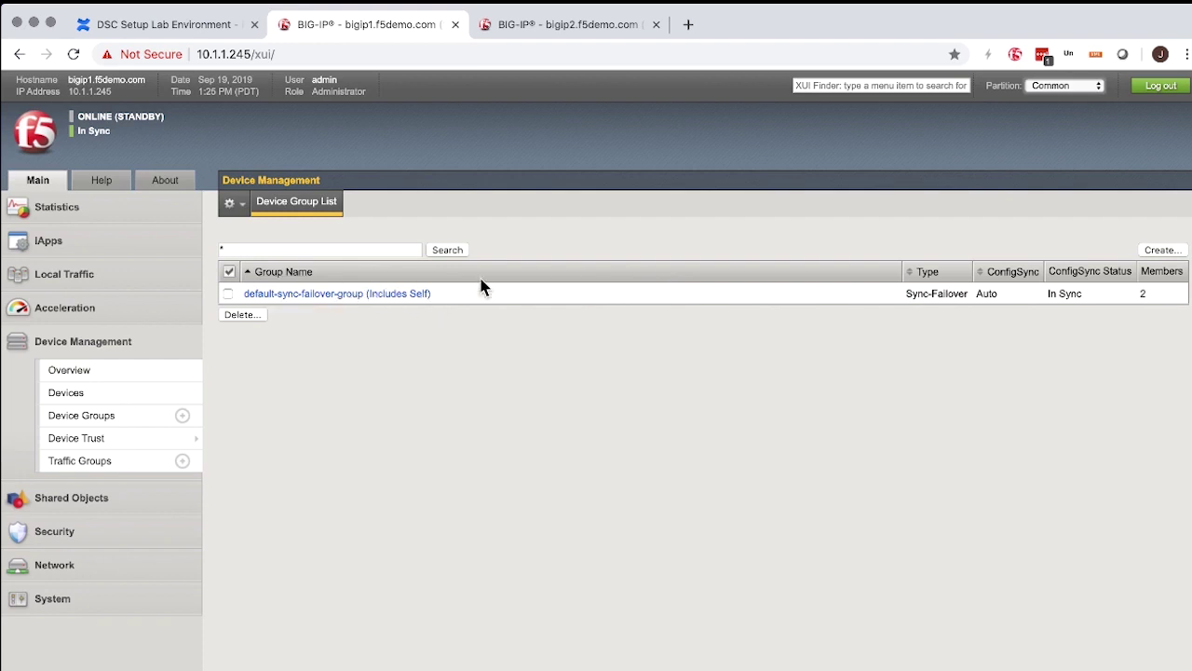
drag(906, 298, 967, 298)
click(933, 299)
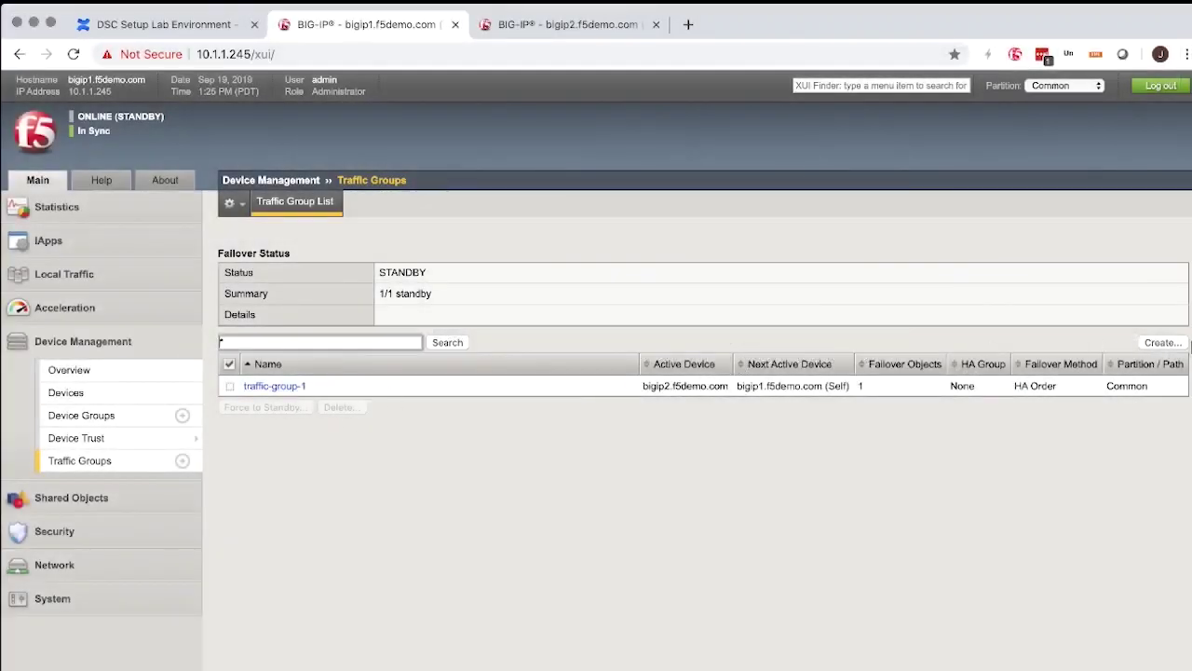
Step: Start creating a new traffic group on bigip1 and name it traffic-group-2
click(1159, 342)
click(401, 238)
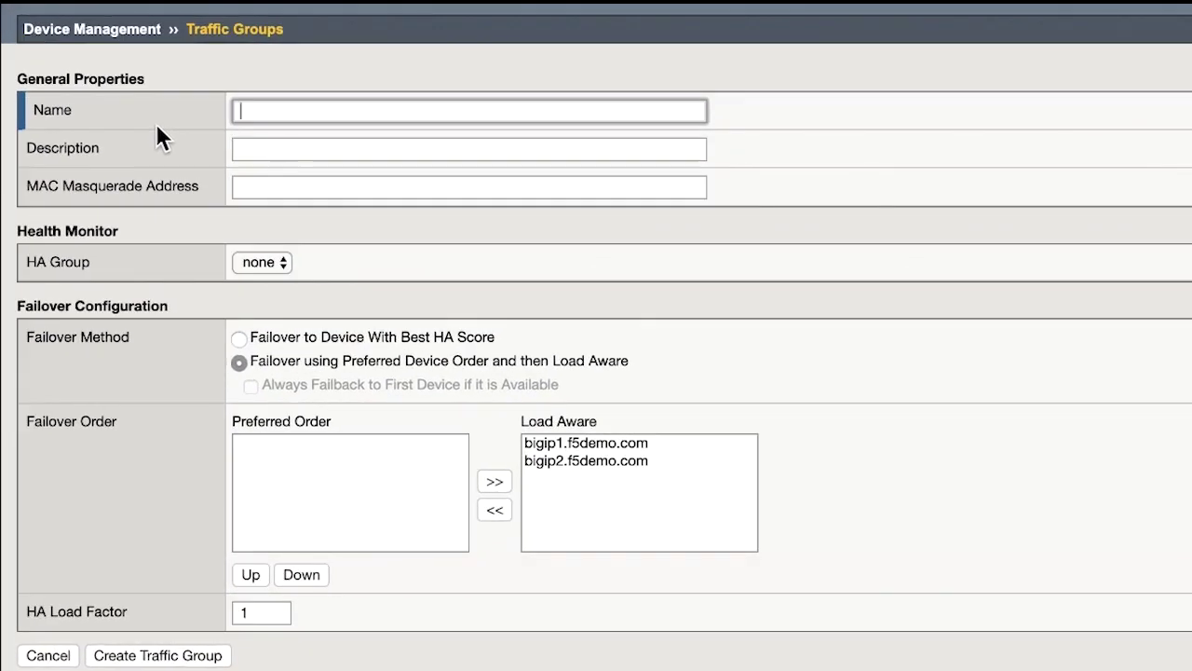
text(traffic-grou-2-)
key(BackSpace)
key(BackSpace)
key(BackSpace)
text(p-2)
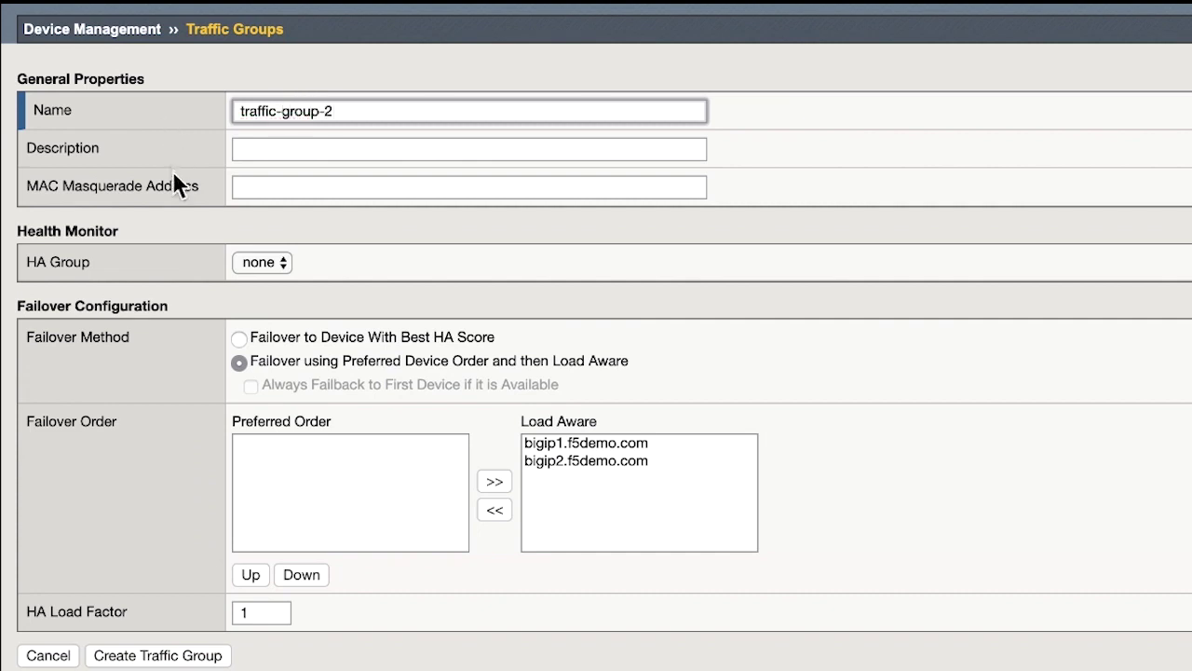
Step: Examine the HA group choices and the best HA score failover method for the new traffic group
click(253, 269)
click(468, 270)
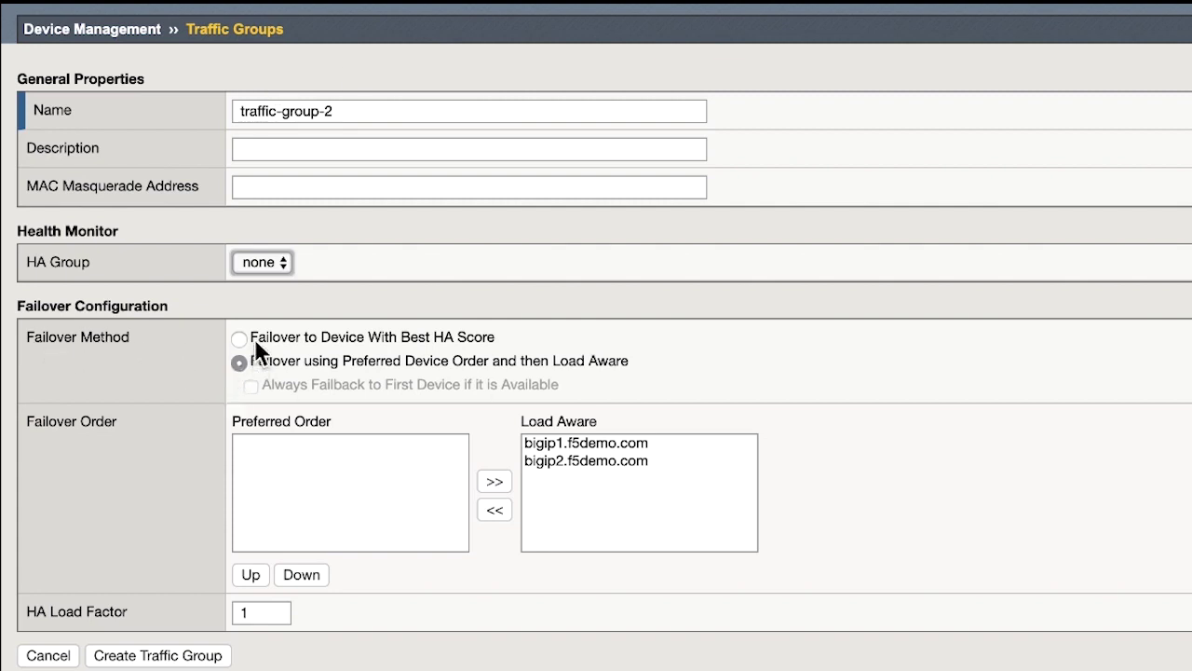
drag(510, 337, 394, 338)
click(511, 350)
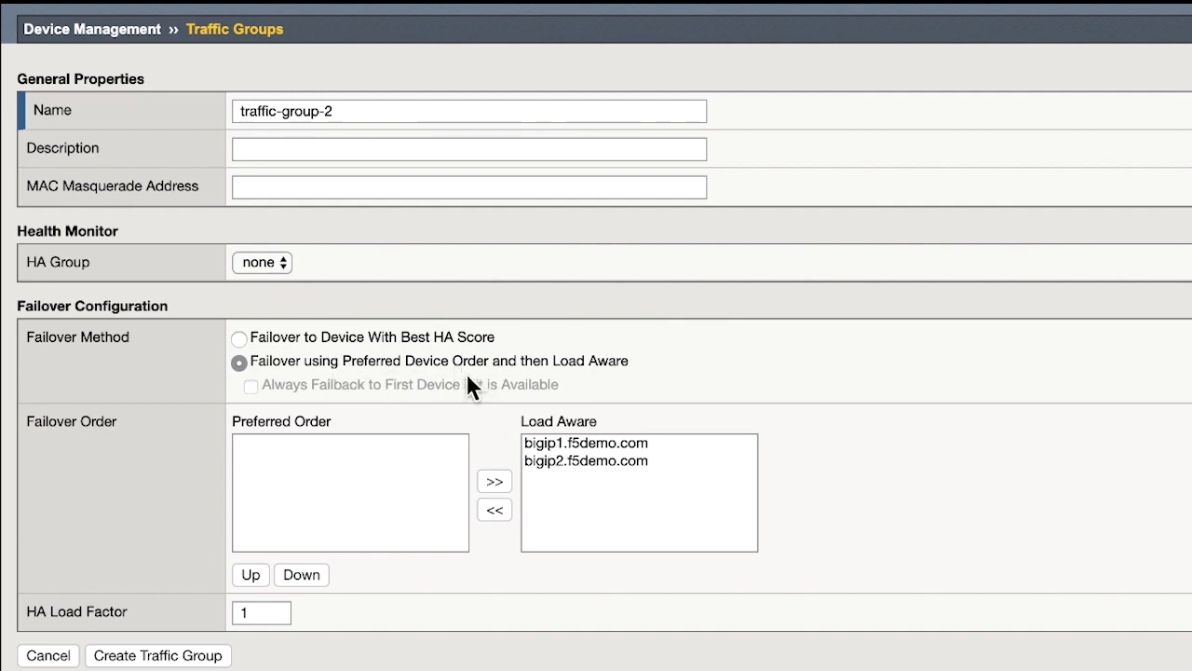
Step: Move bigip2.f5demo.com and then bigip1.f5demo.com from the load-aware devices into the preferred failover order
click(557, 458)
click(495, 509)
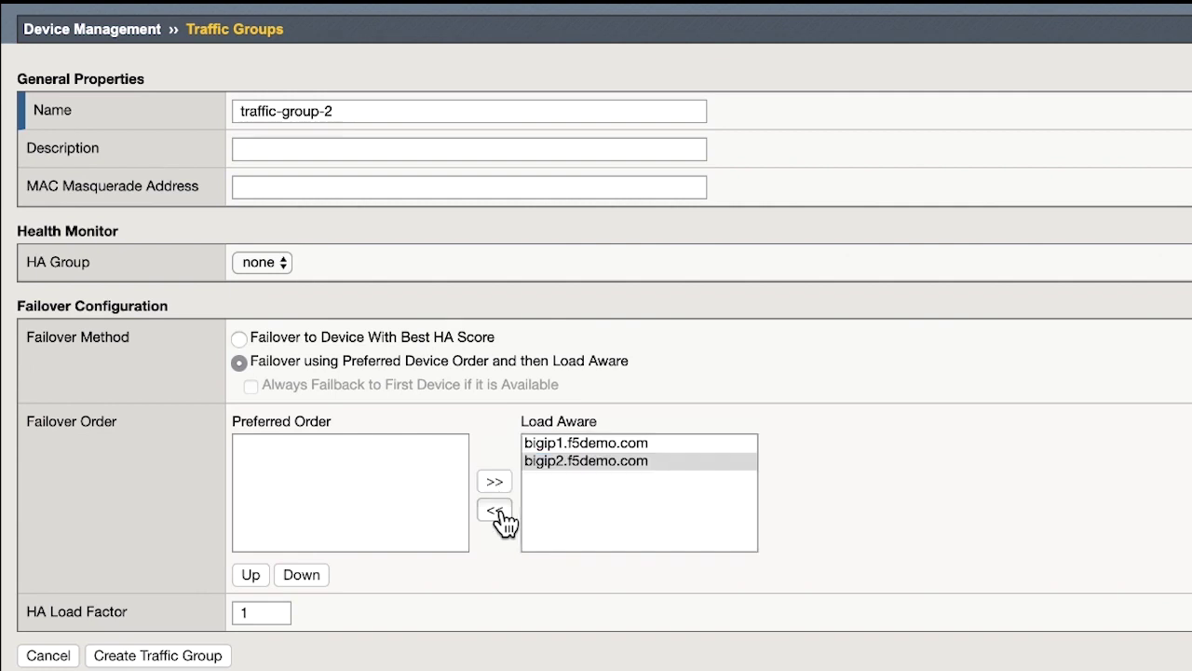
click(551, 441)
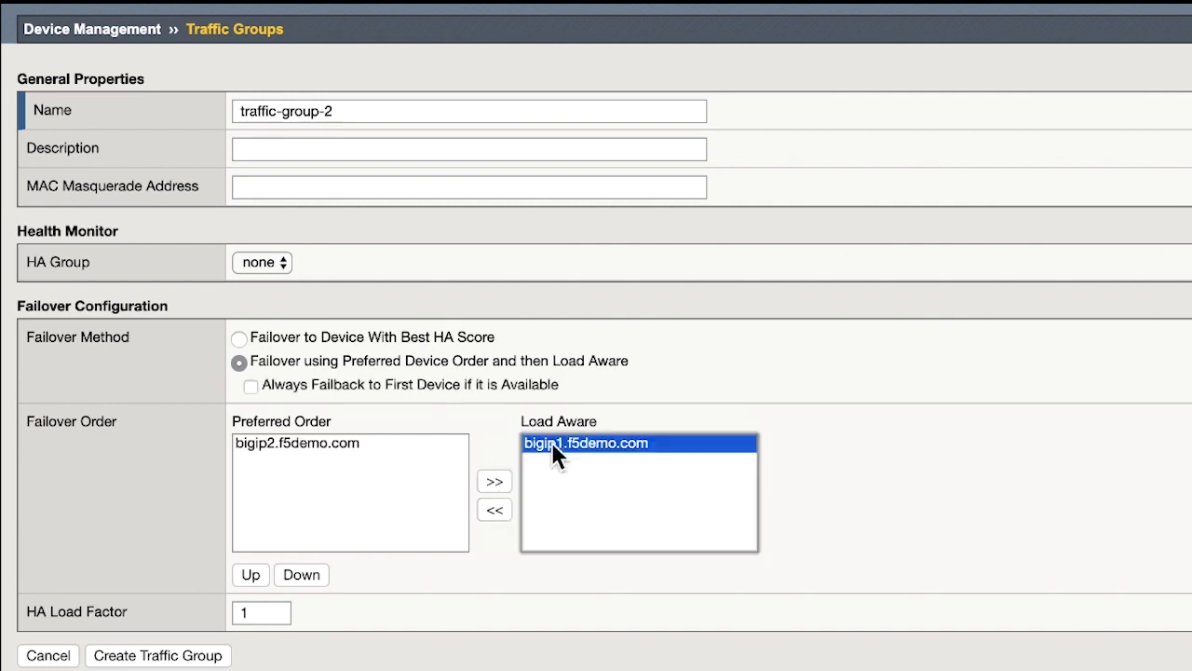
click(495, 511)
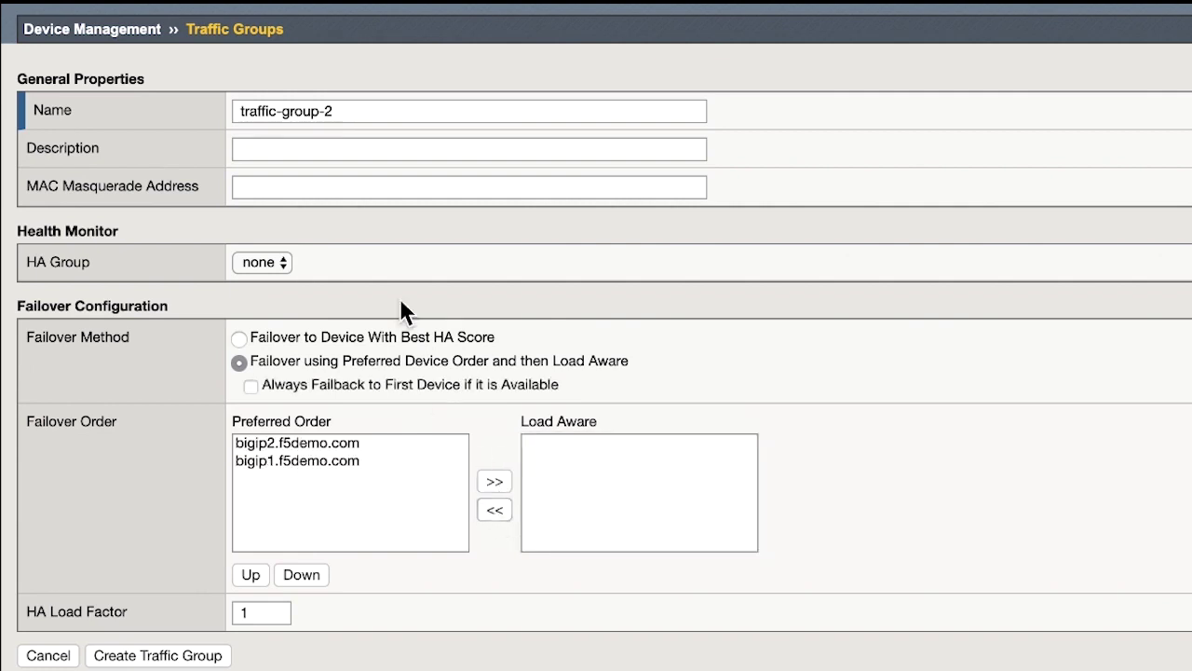
Step: Enable always failing back to the first available device, keep bigip2.f5demo.com first in the preferred order, and create the traffic group
click(279, 461)
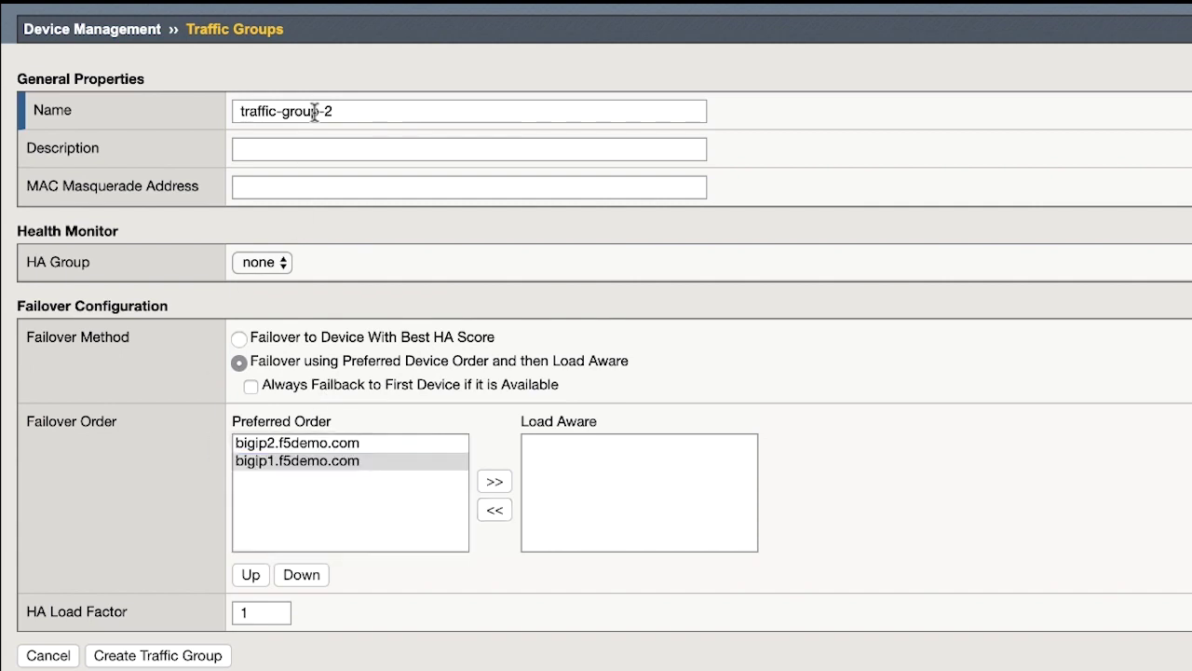
click(297, 443)
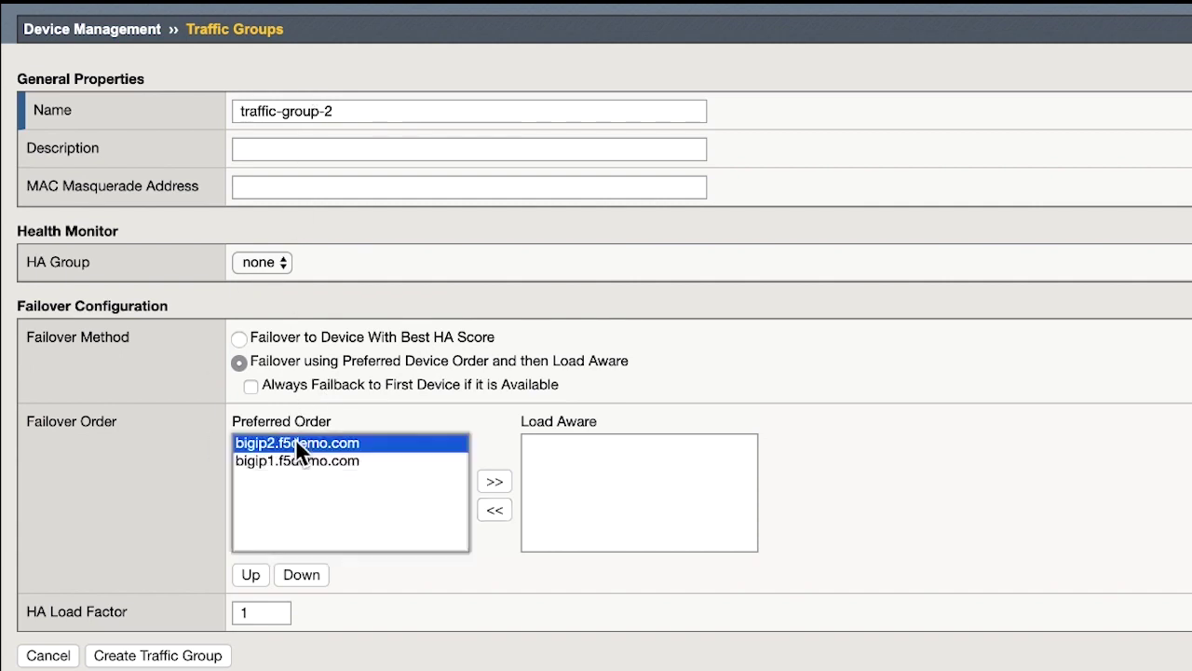
click(182, 447)
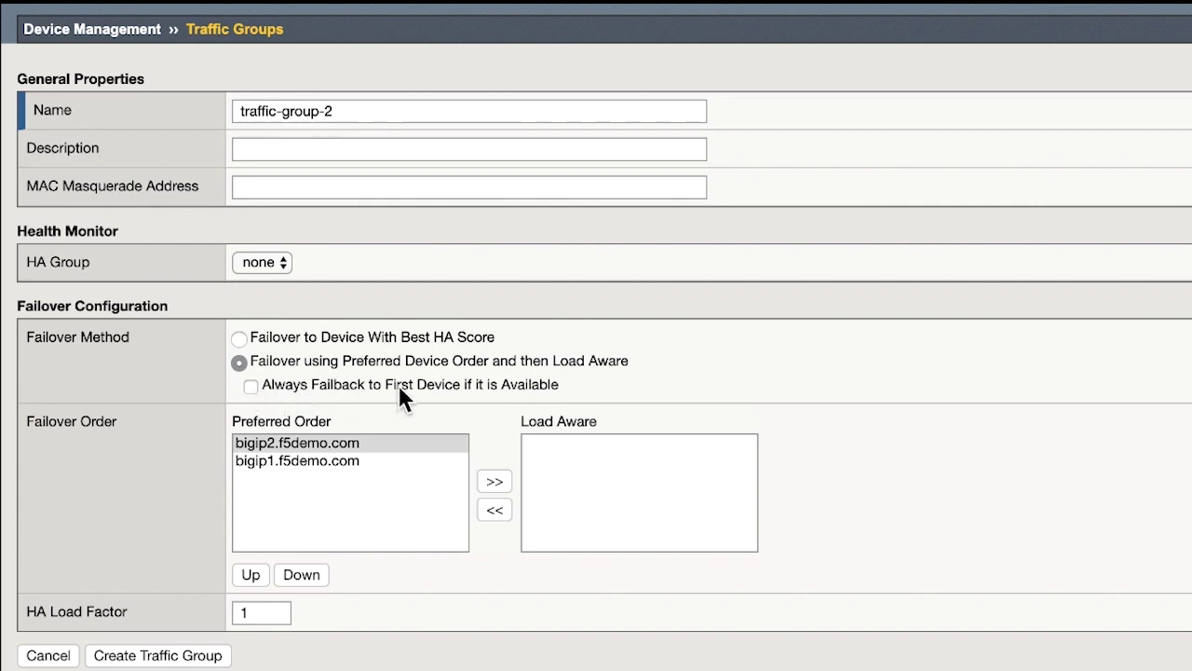
click(250, 386)
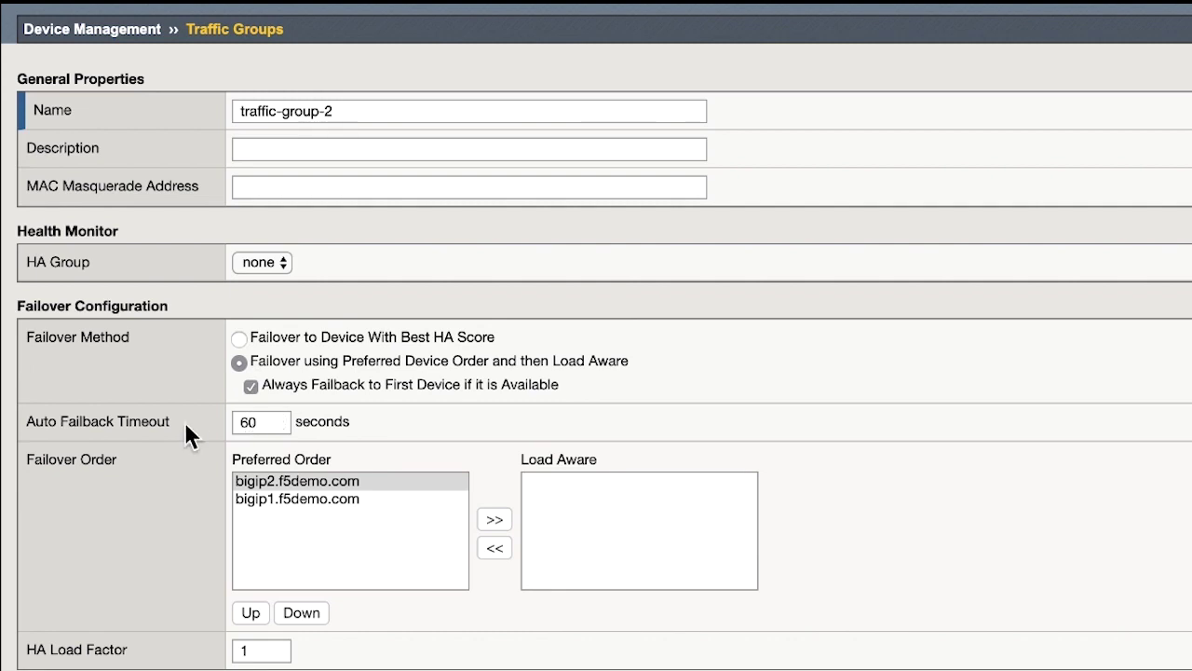
click(287, 479)
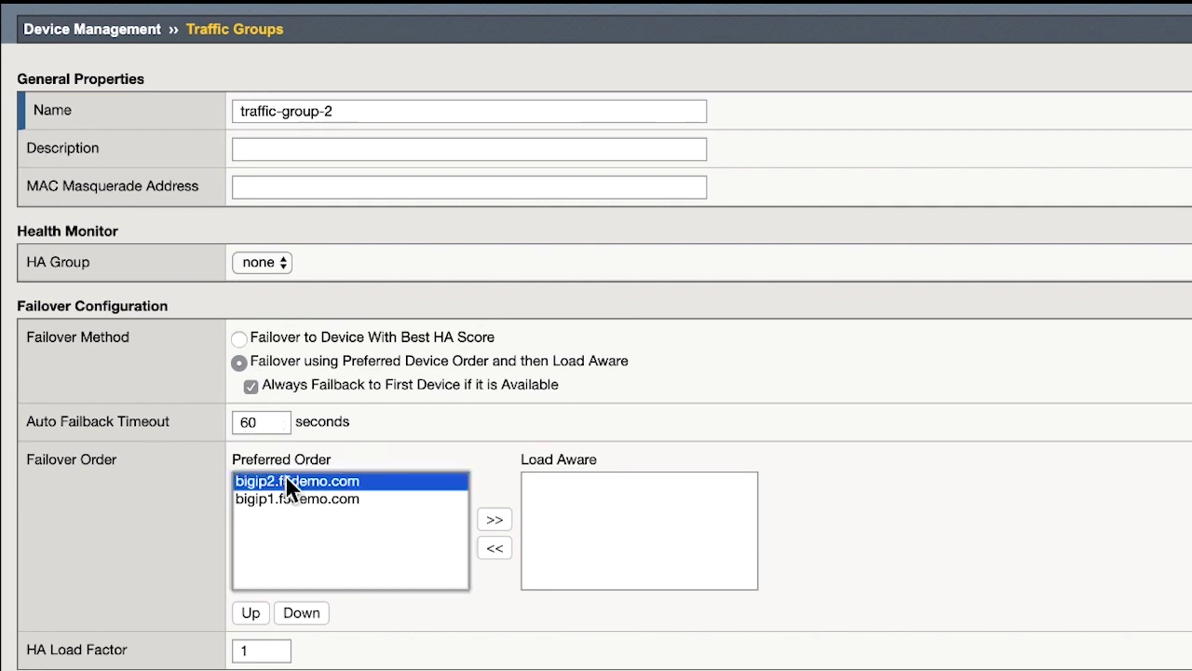
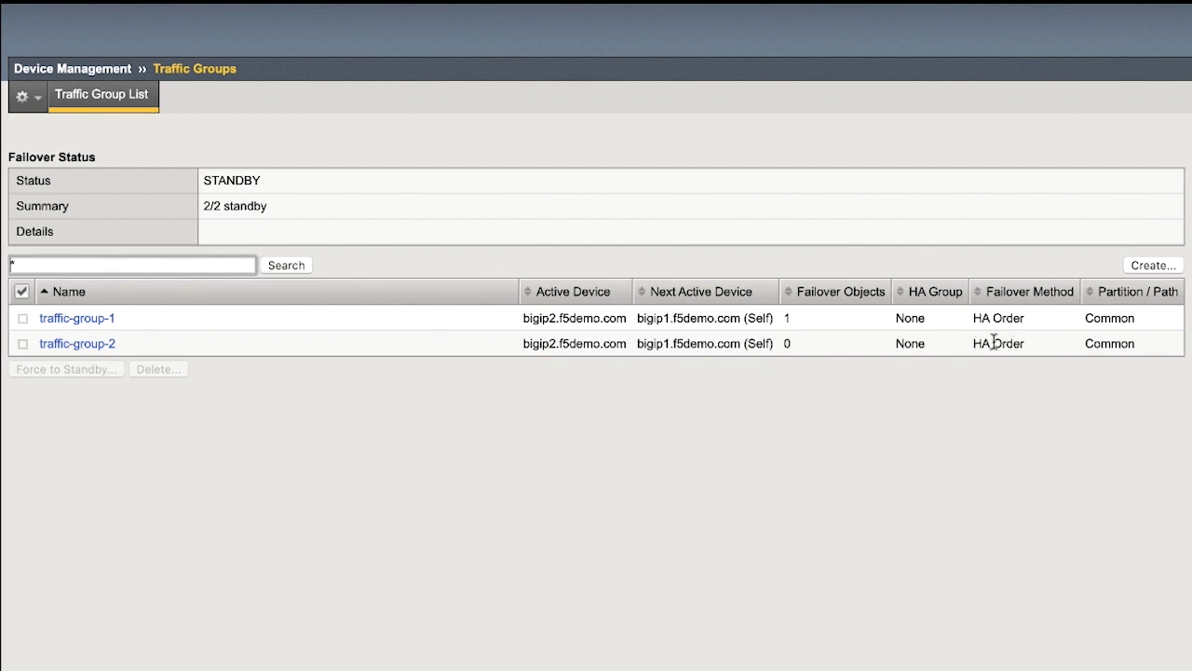
Step: Check the traffic groups' failover objects, and open traffic-group-1 to review its failover configuration, highlighting both load-aware devices
drag(792, 349, 777, 348)
click(791, 355)
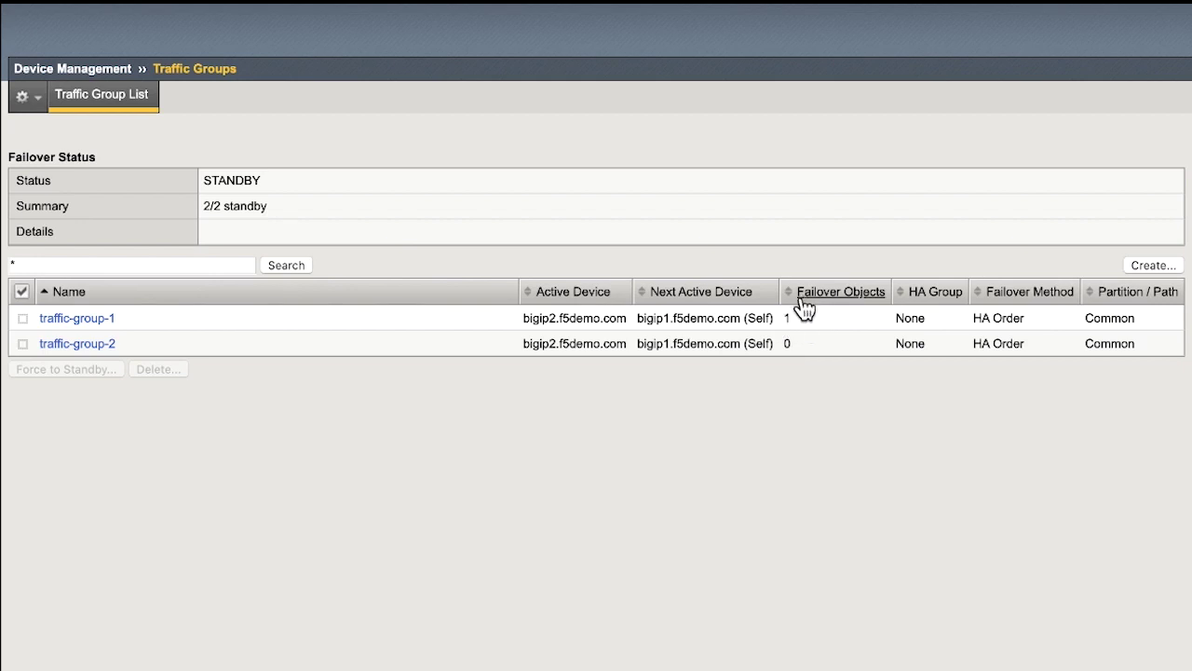
click(77, 319)
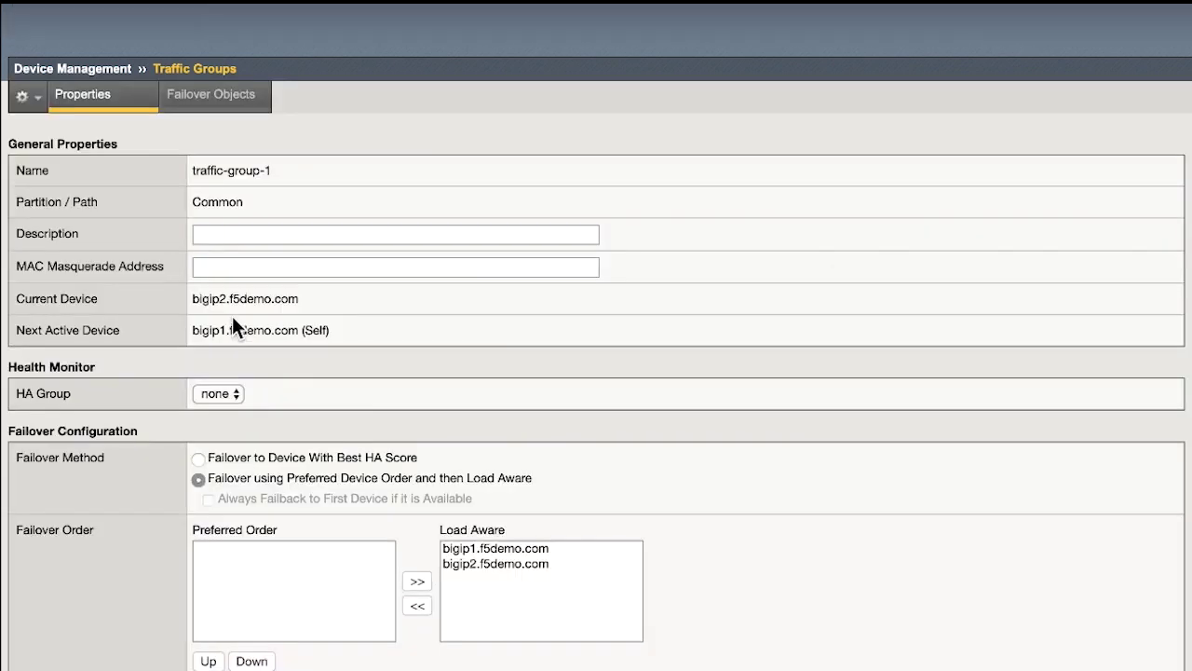
scroll(162, 302, down, 1)
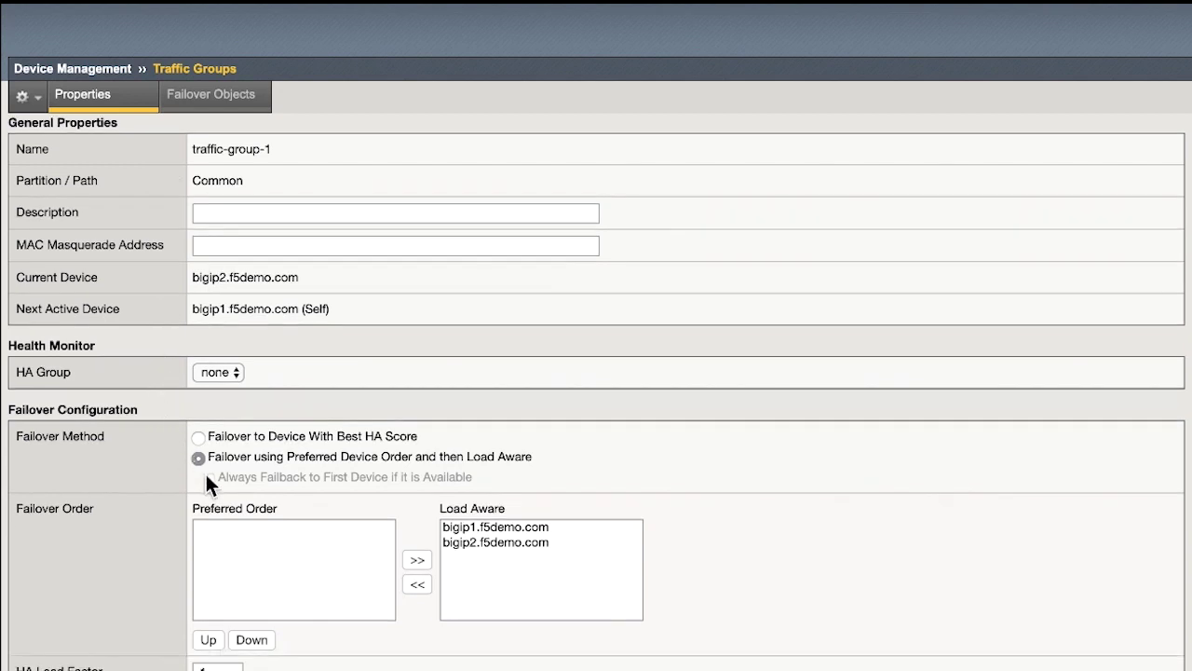
scroll(205, 471, down, 2)
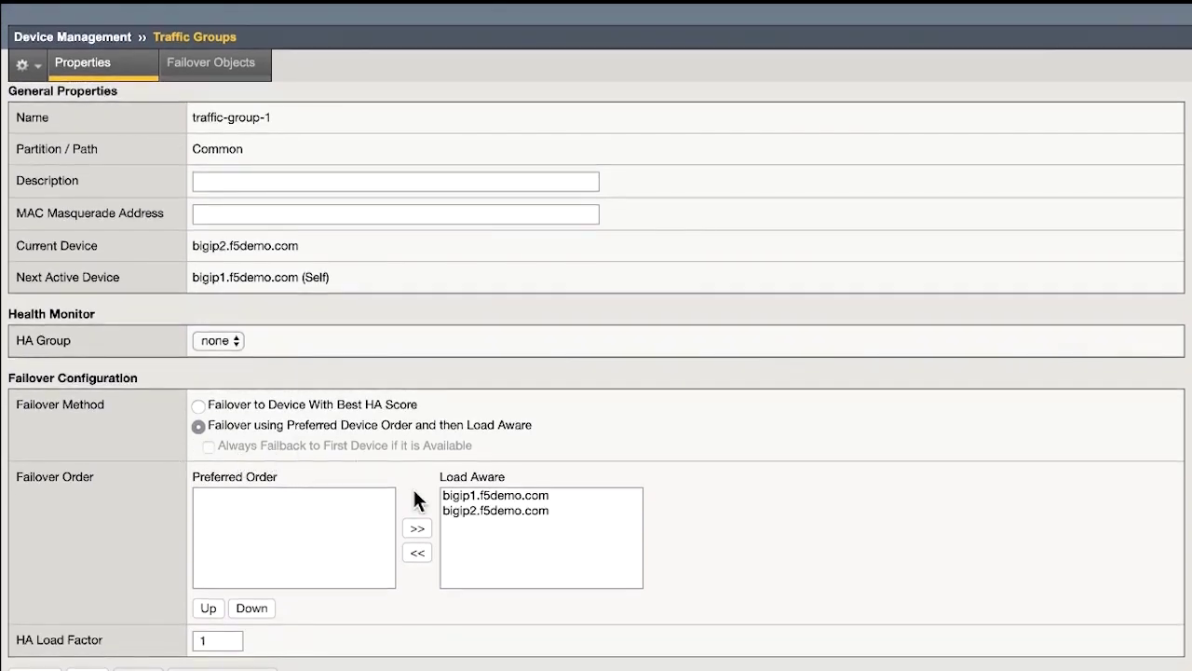
drag(473, 510, 468, 495)
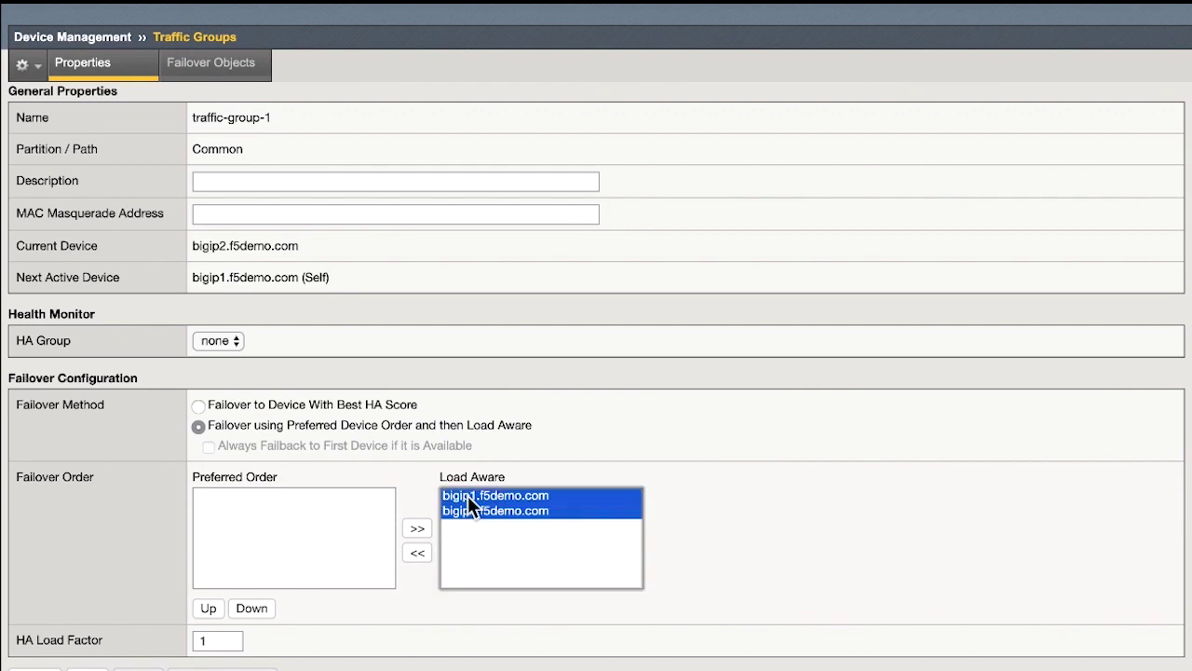
Step: Set traffic-group-1's preferred failover order to bigip1.f5demo.com, then bigip2.f5demo.com, enable always failing back to the first available device, and save the group
click(416, 554)
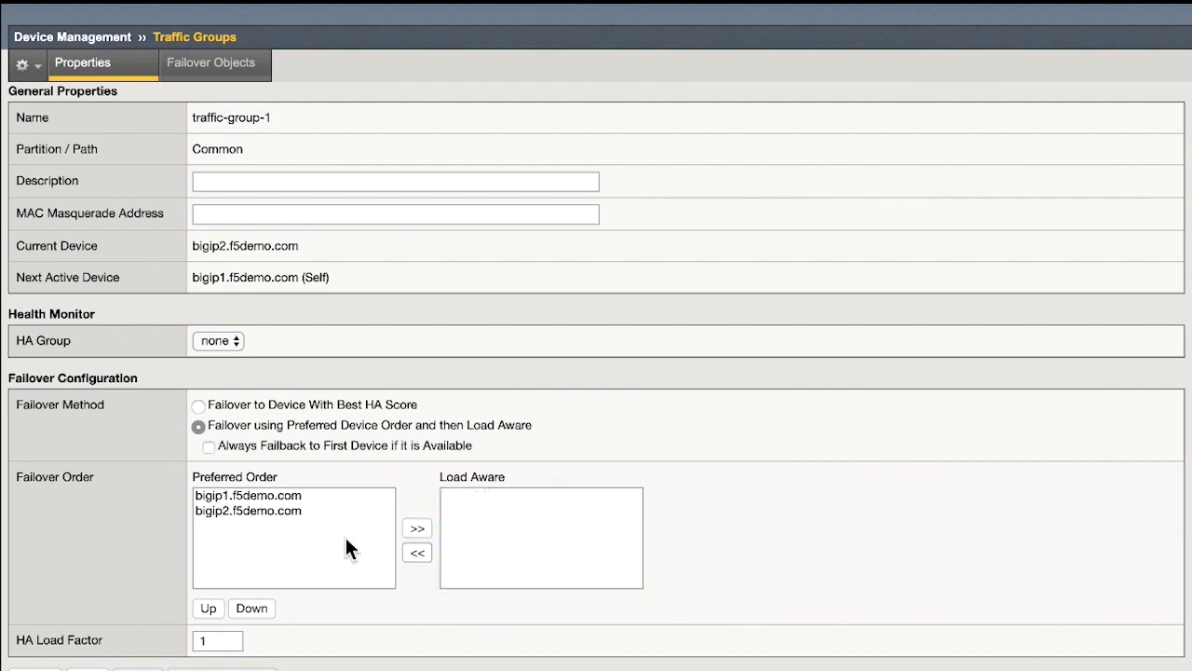
click(207, 446)
scroll(133, 487, down, 2)
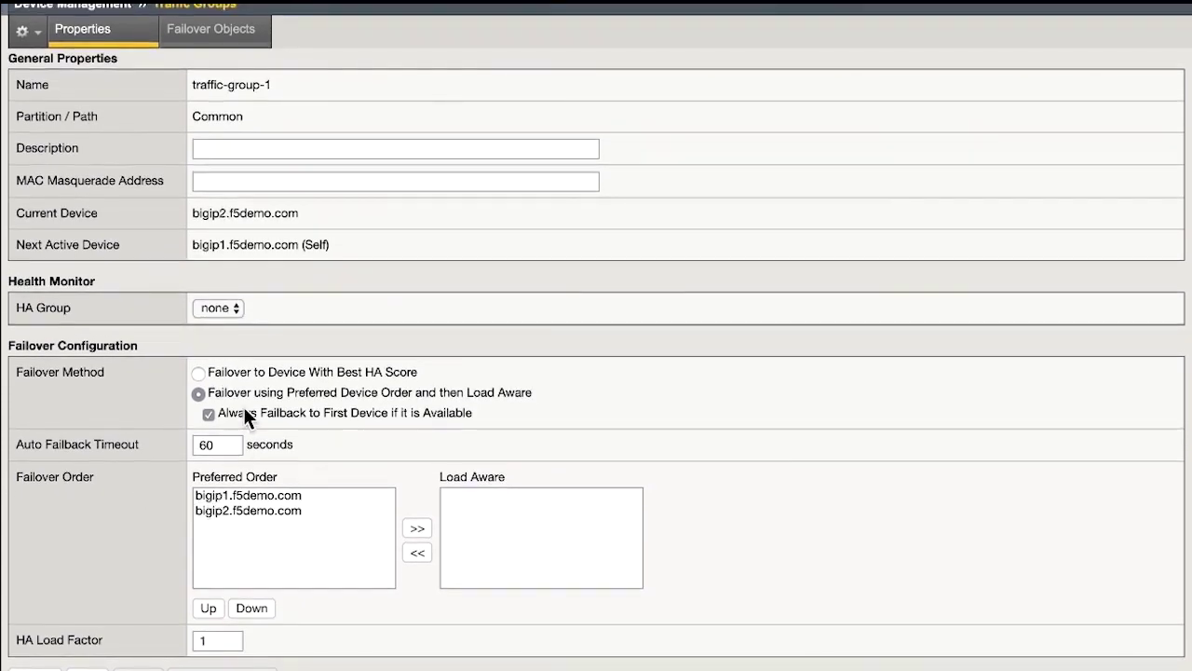
click(247, 497)
click(250, 511)
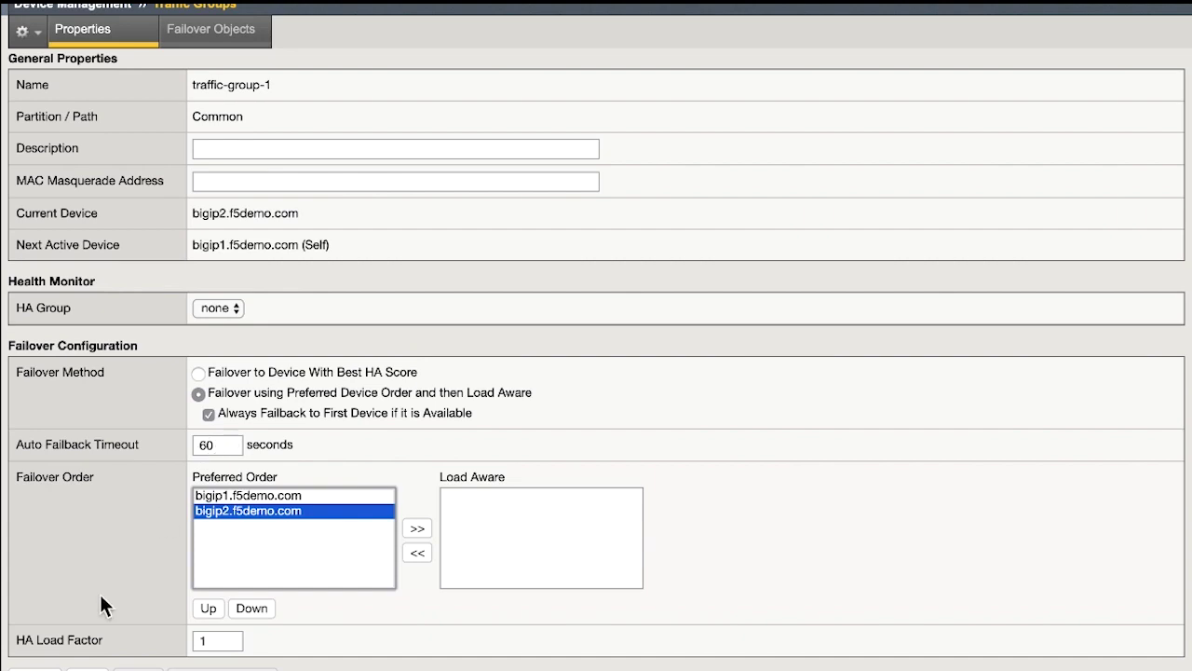
click(74, 305)
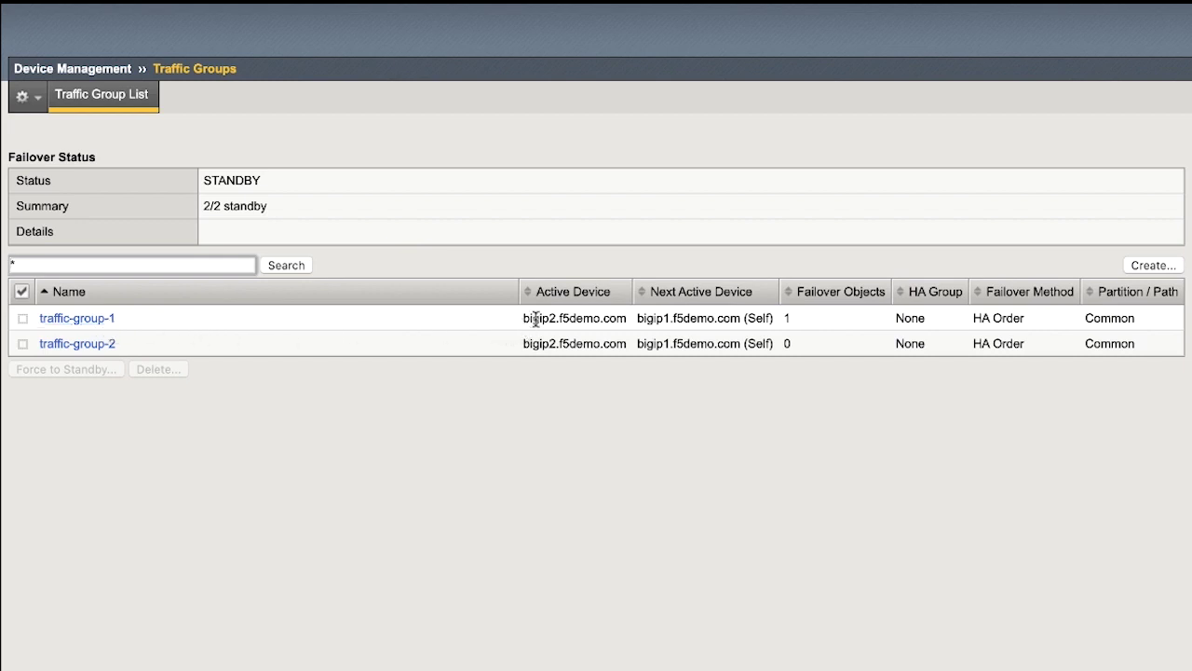
Step: Examine the active and next active devices listed for traffic-group-1 and traffic-group-2 while the failback timeout runs
click(637, 318)
double_click(637, 318)
click(543, 313)
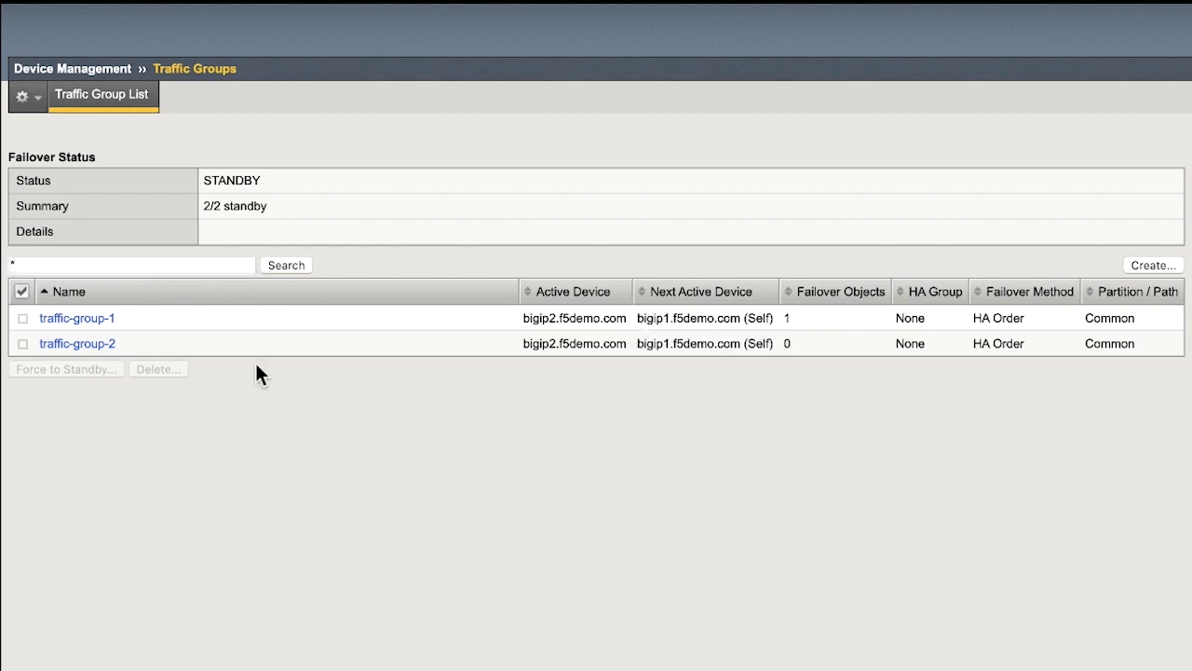
click(98, 346)
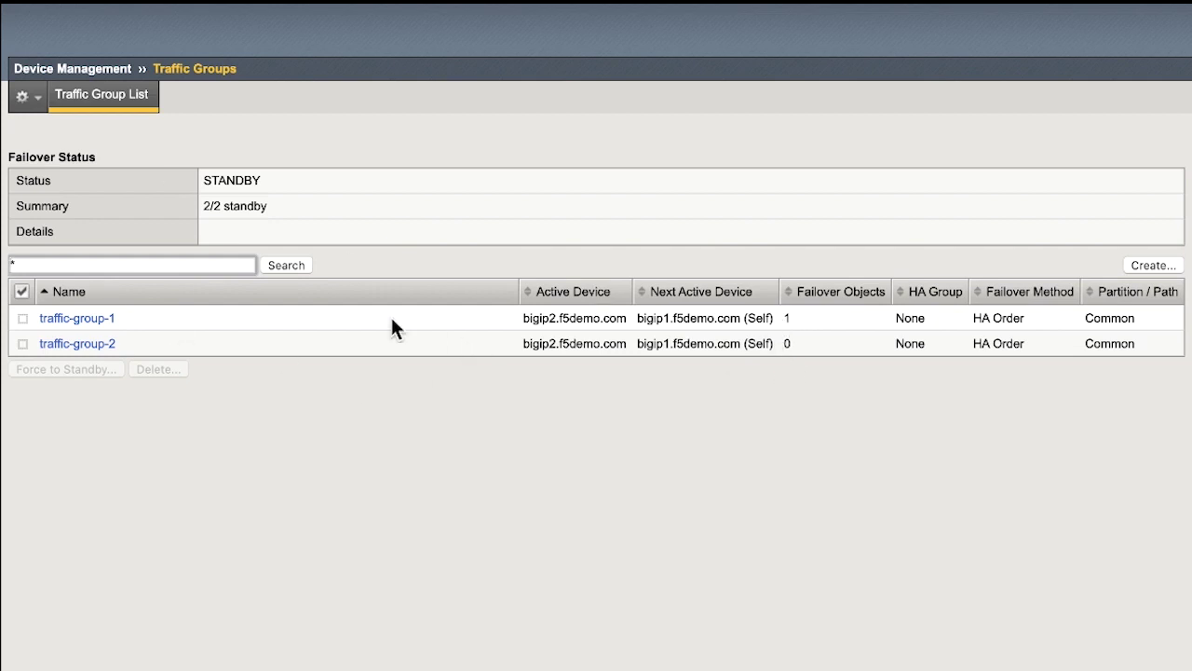
drag(379, 212, 356, 139)
click(366, 156)
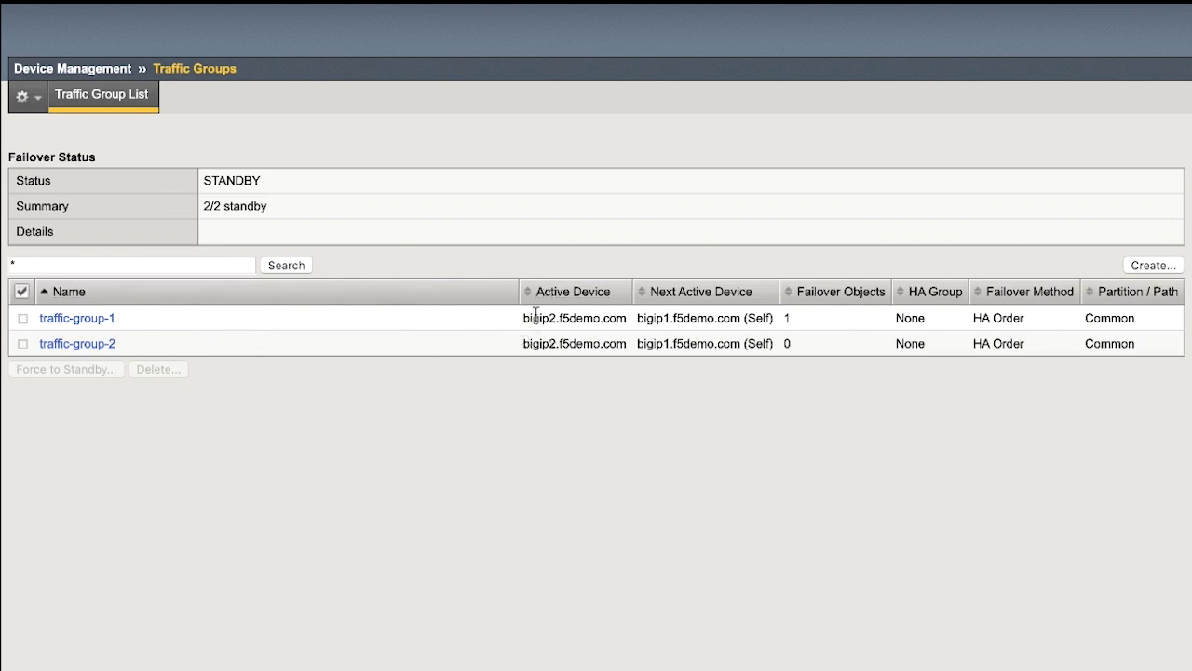
drag(526, 316, 582, 318)
click(576, 342)
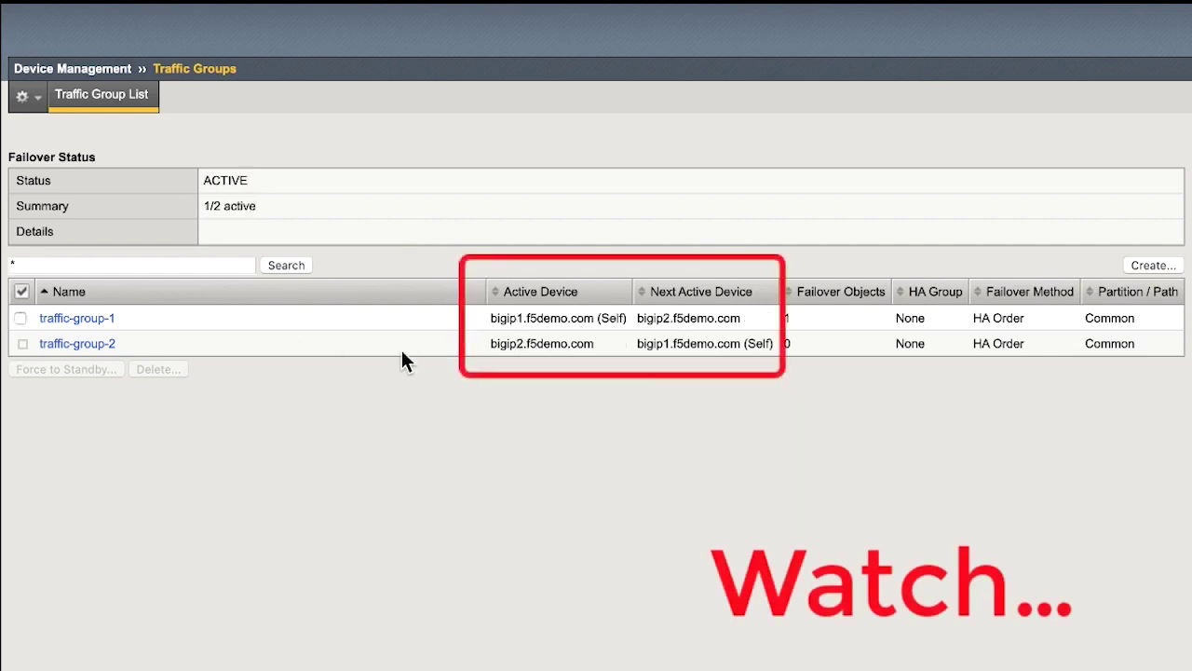
Step: Compare traffic-group-1's active and next active devices, and check the failover status on both bigip1 and bigip2
drag(518, 317, 719, 317)
click(719, 318)
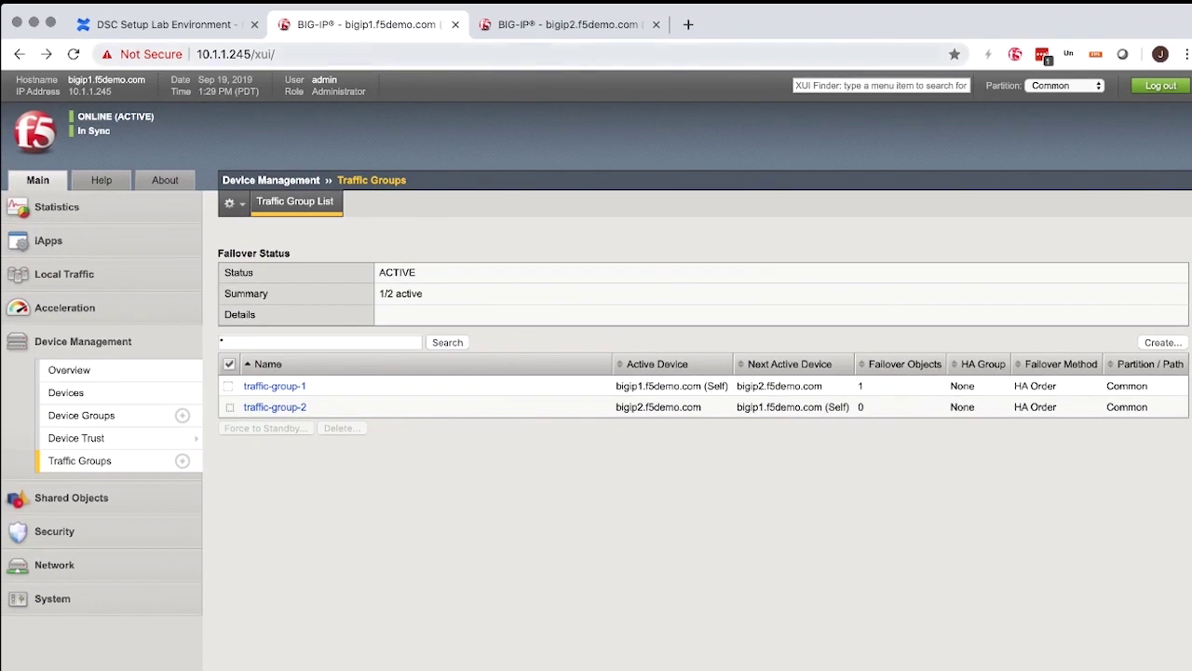
click(545, 24)
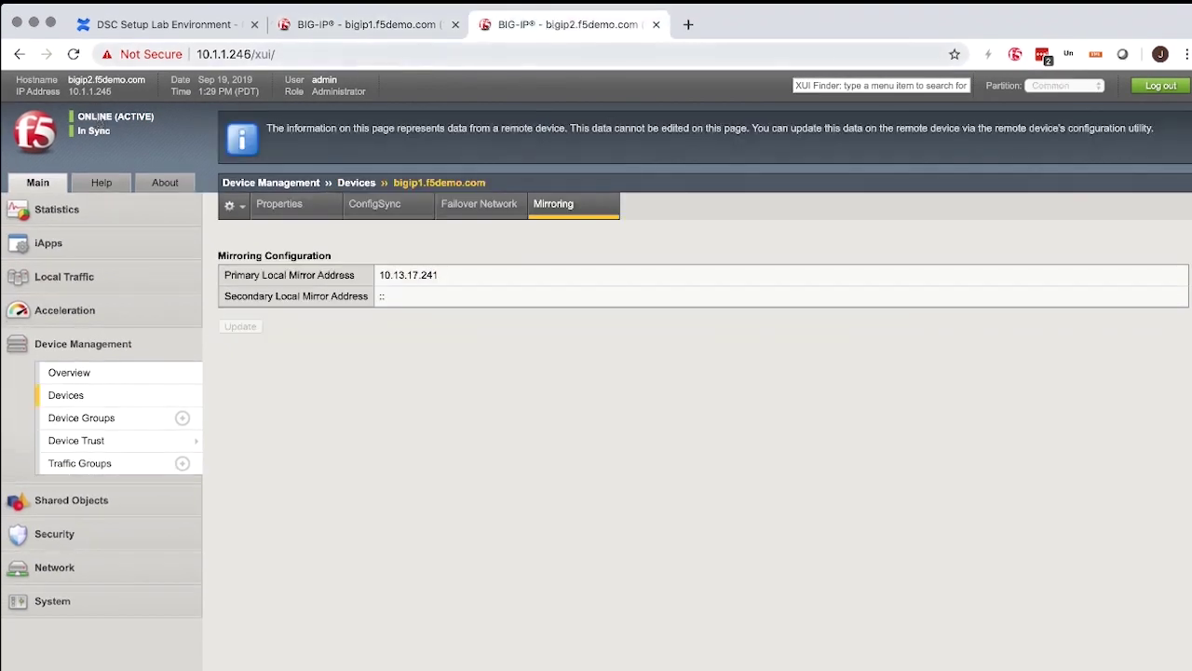
click(317, 28)
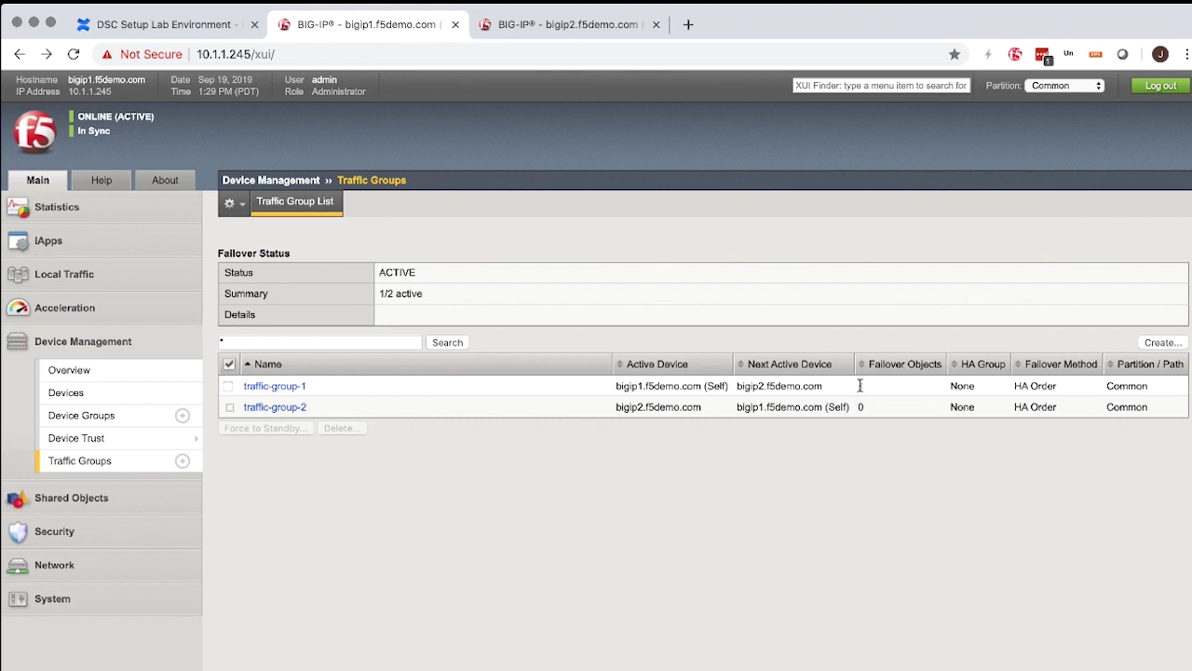
Step: Open bigip1's self IP list and examine the floating address 10.11.17.240 and its traffic group assignment
click(56, 567)
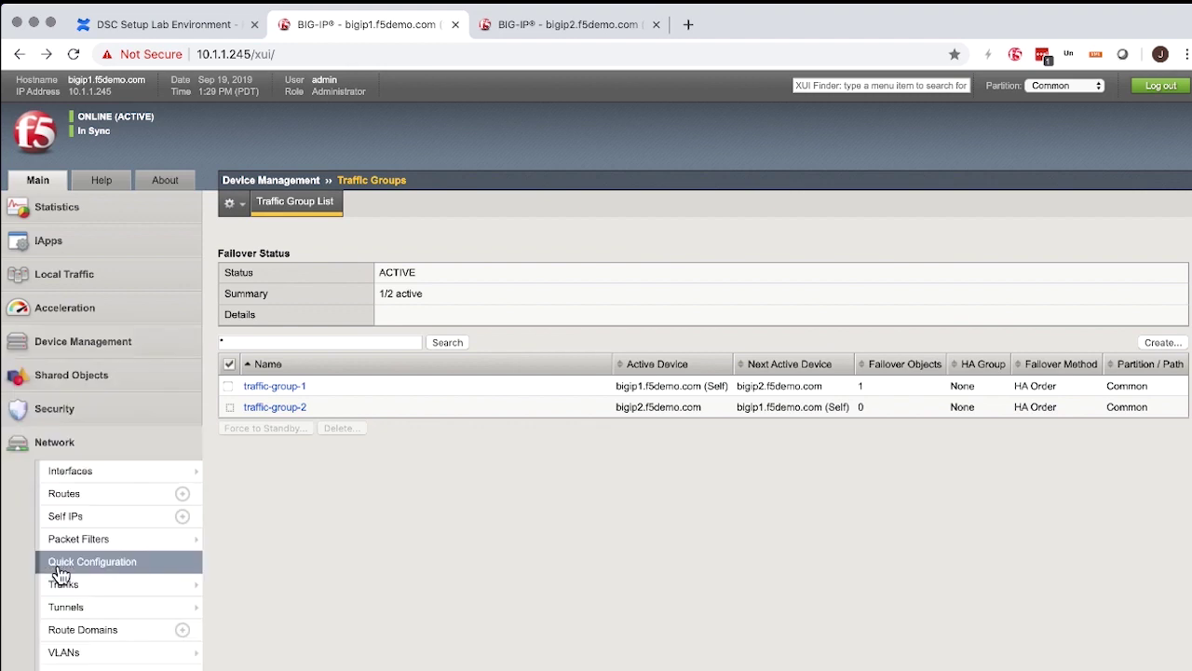
click(69, 523)
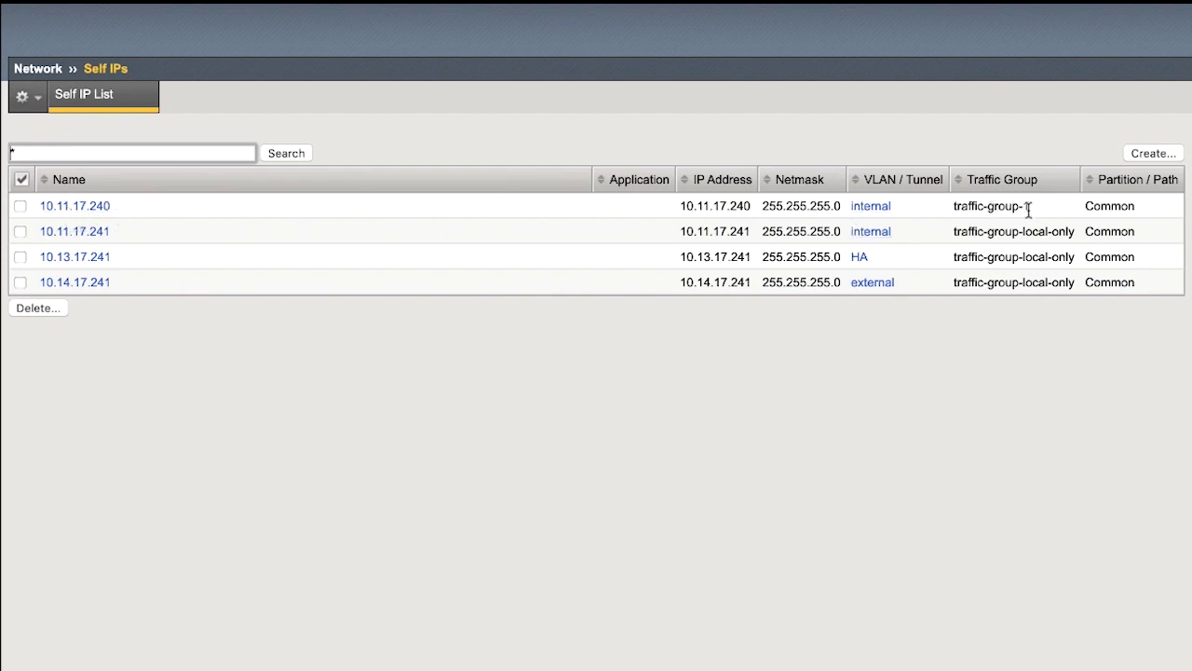
drag(1028, 206, 955, 205)
click(975, 211)
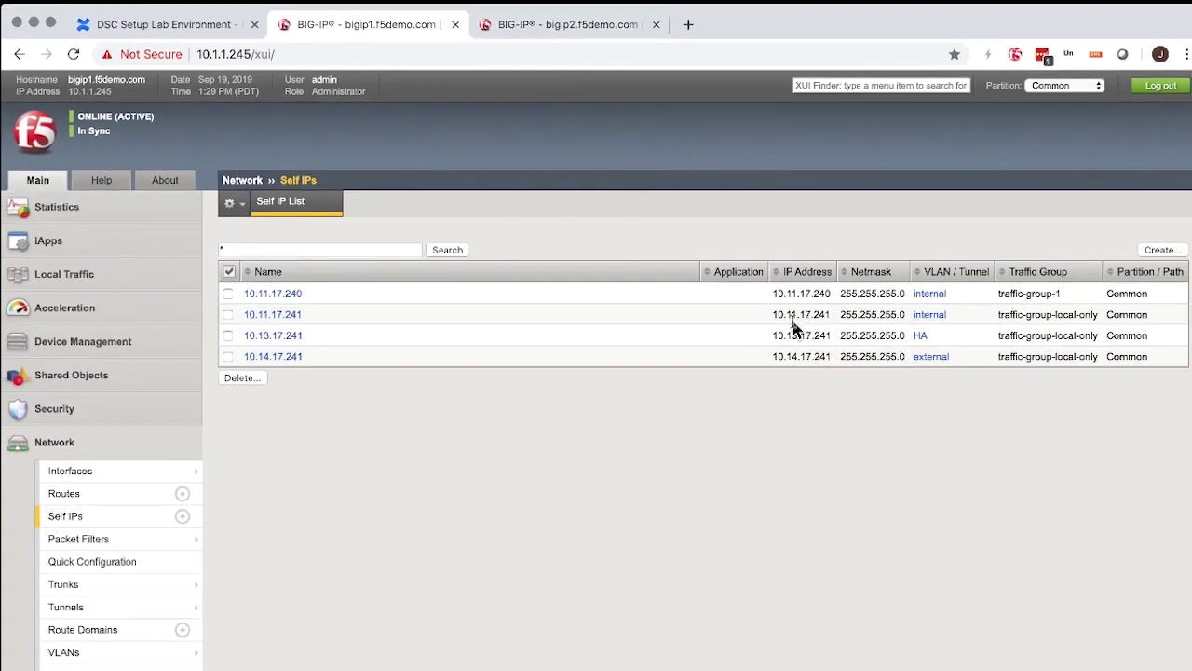
drag(771, 292, 831, 292)
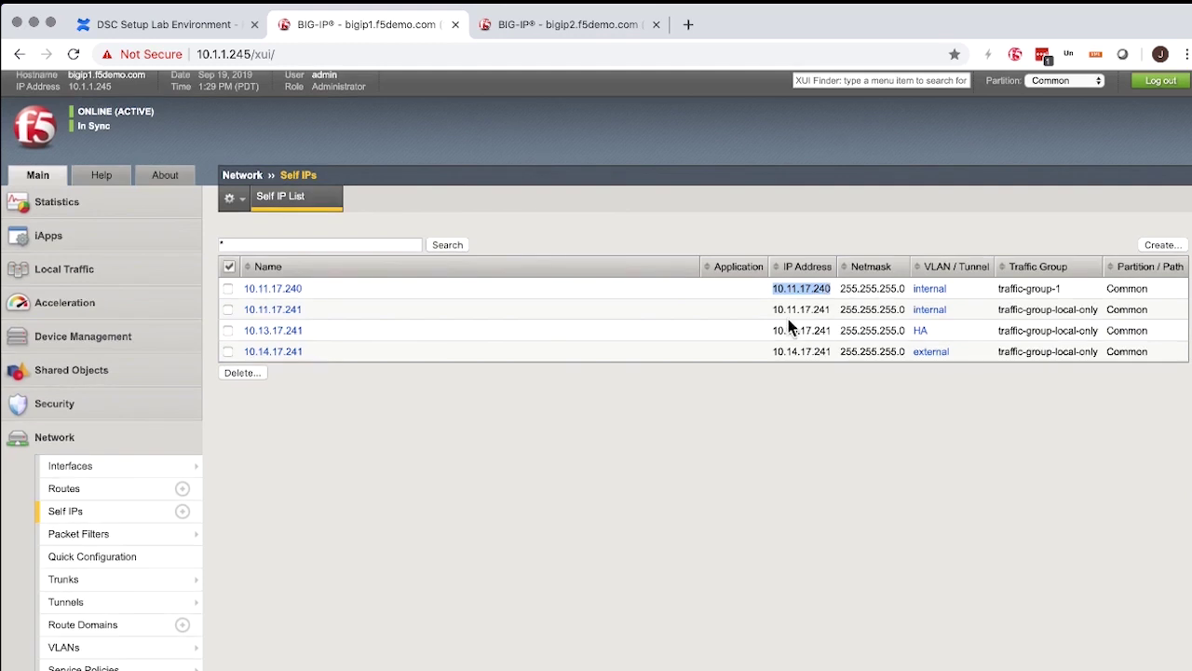
click(795, 298)
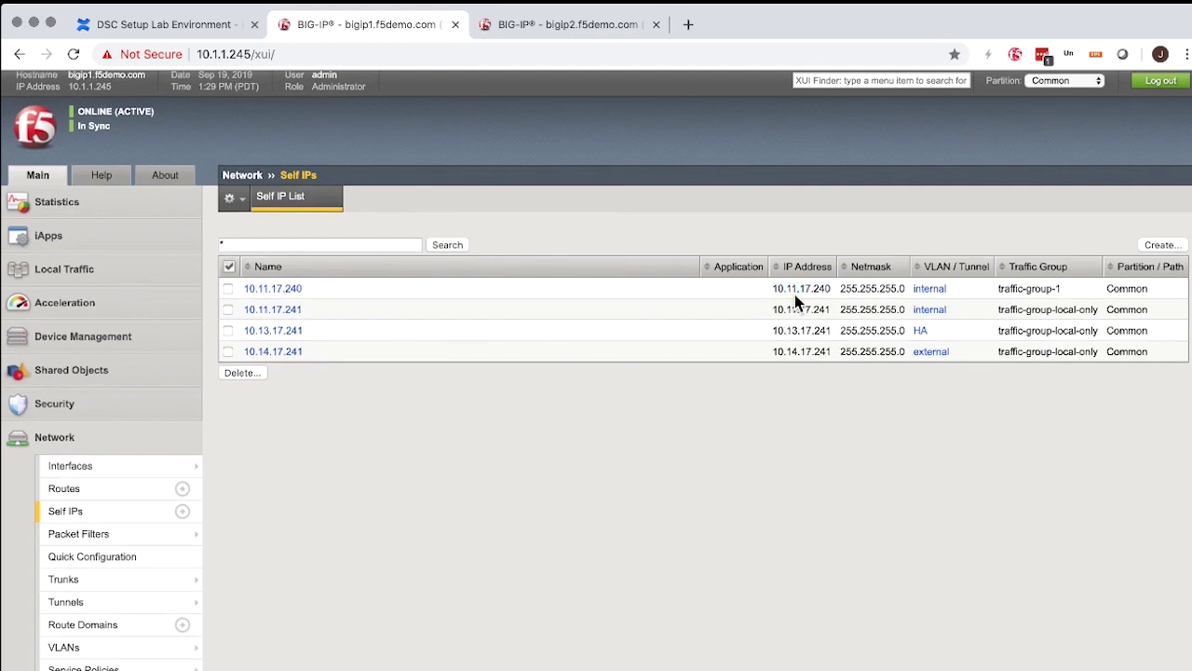
click(553, 26)
click(433, 35)
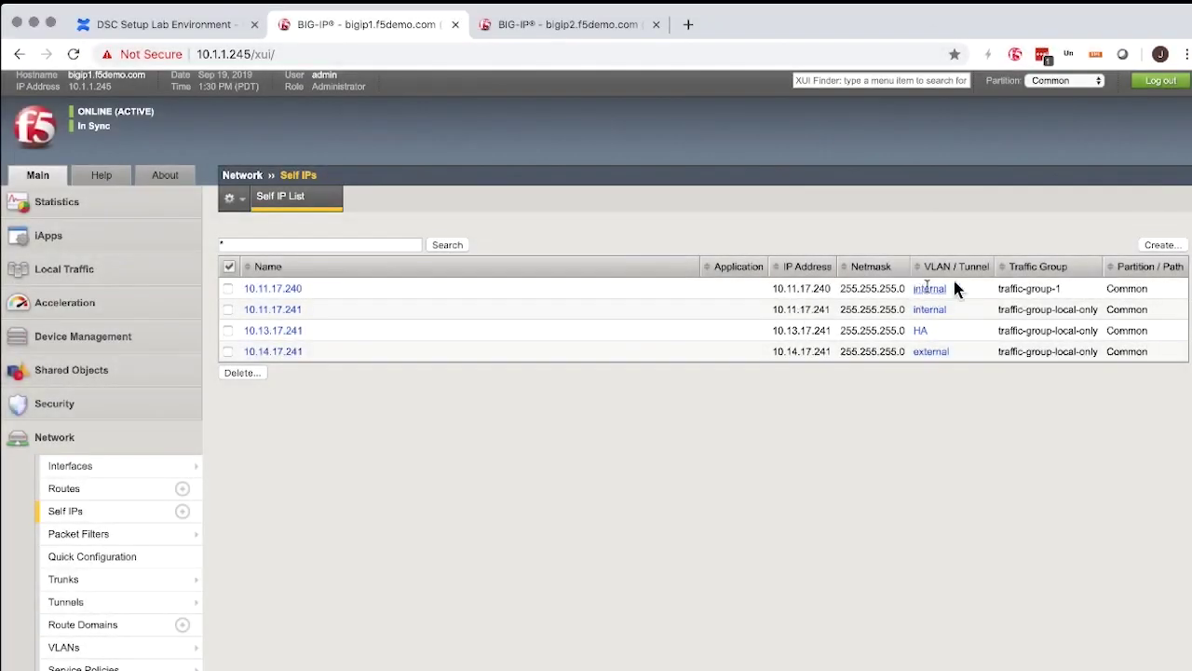
drag(1063, 287, 994, 291)
click(670, 330)
Step: Open bigip1's virtual server list, and look up the planned virtual server and pool addresses on the lab environment wiki page
click(59, 269)
mouse_move(93, 321)
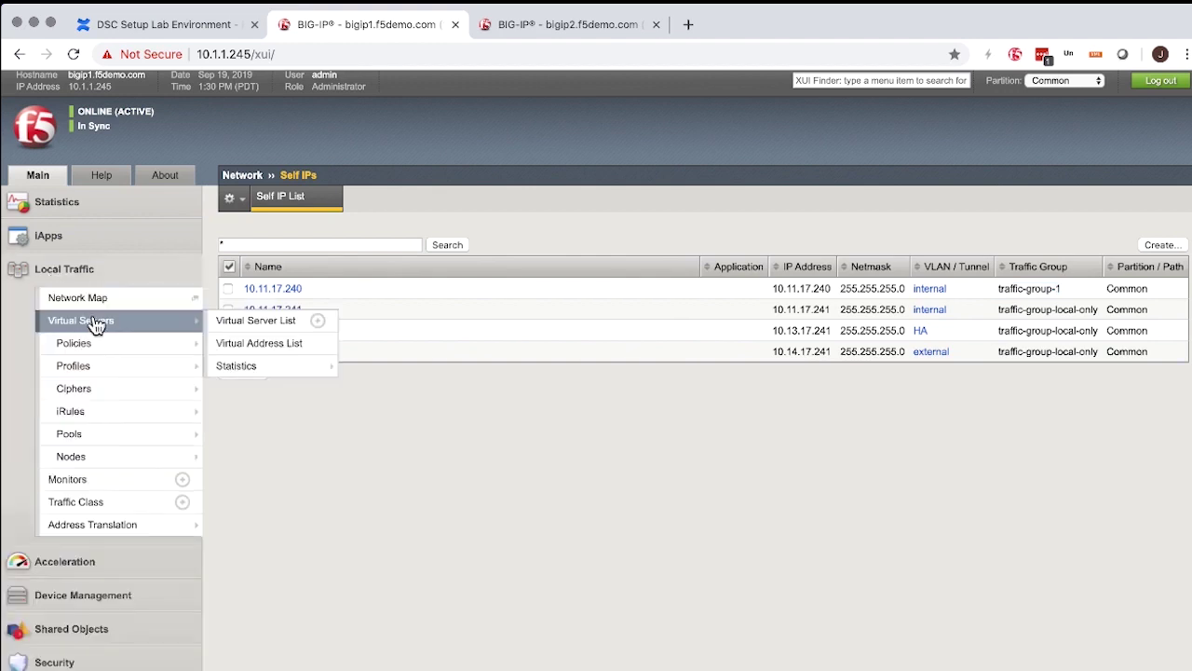
click(96, 322)
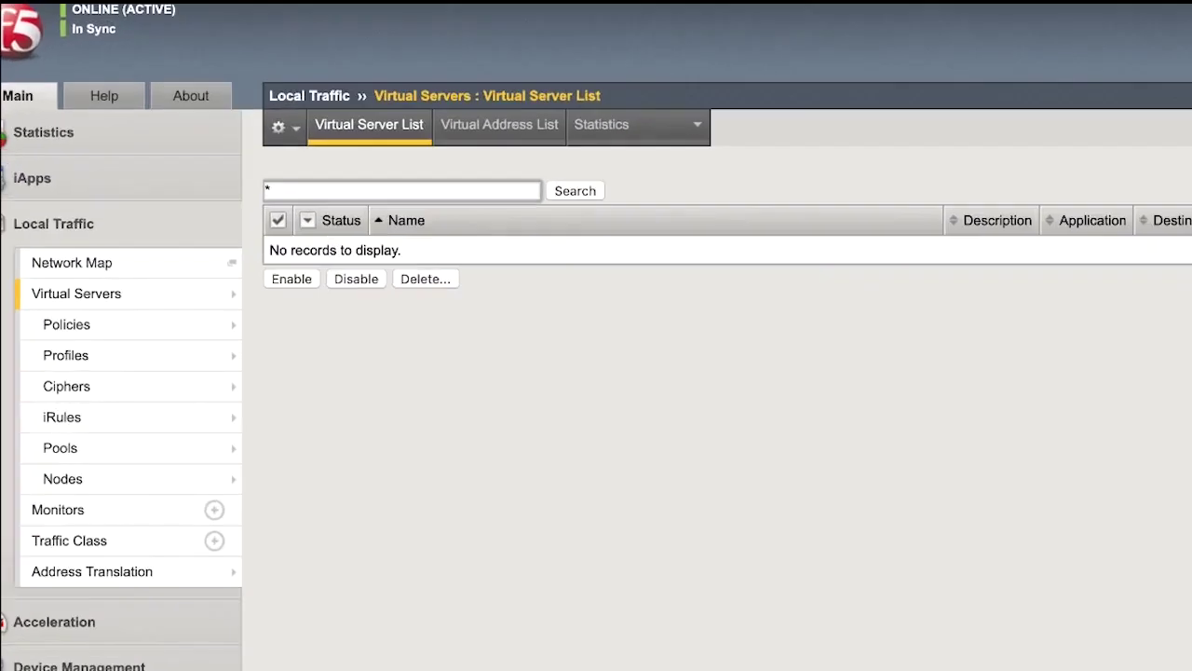
click(167, 15)
scroll(597, 421, down, 5)
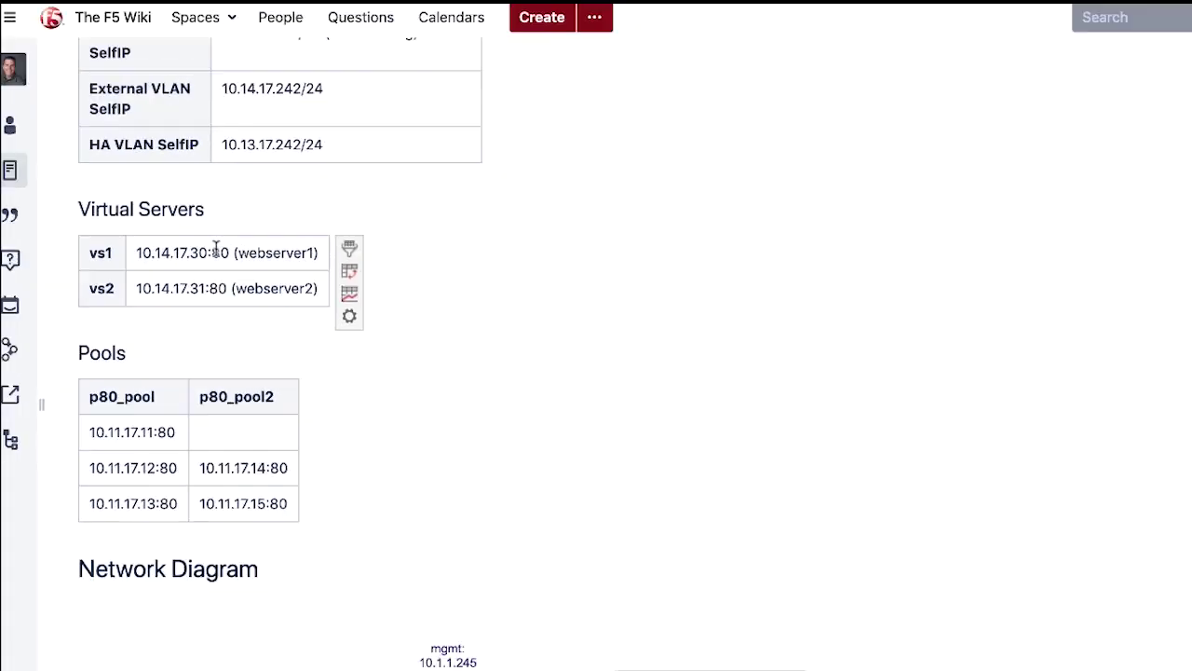
click(341, 29)
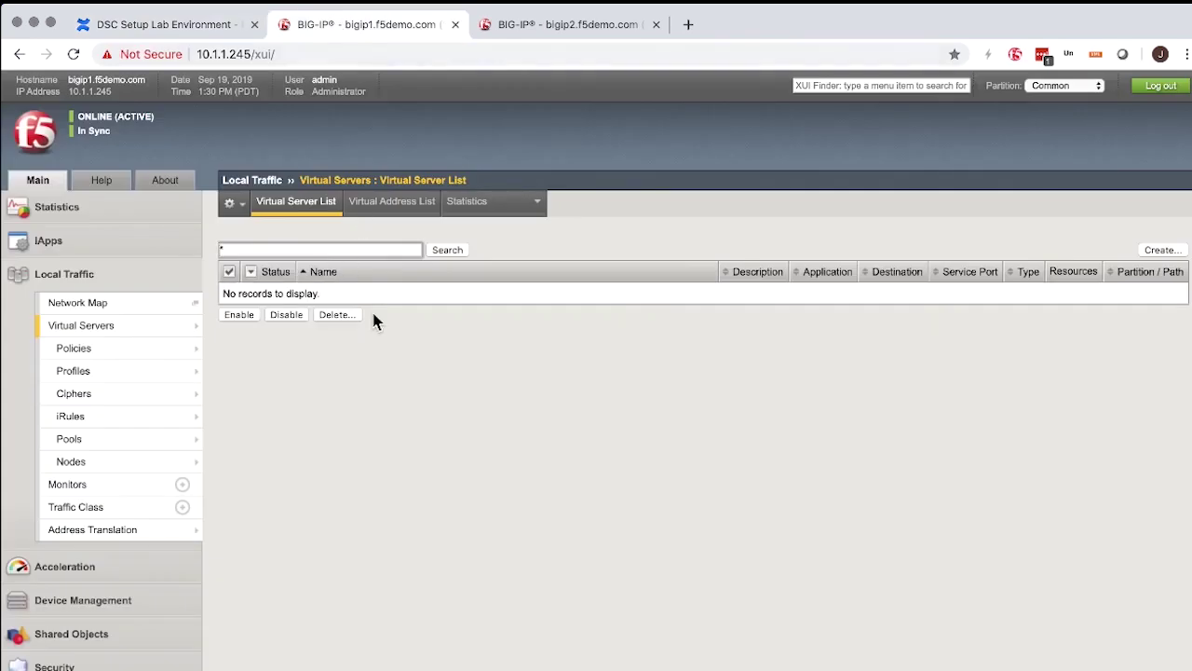
Step: Start a new virtual server on bigip1 named vs1, with destination address 10.14.17.30 and service port 80
click(1163, 249)
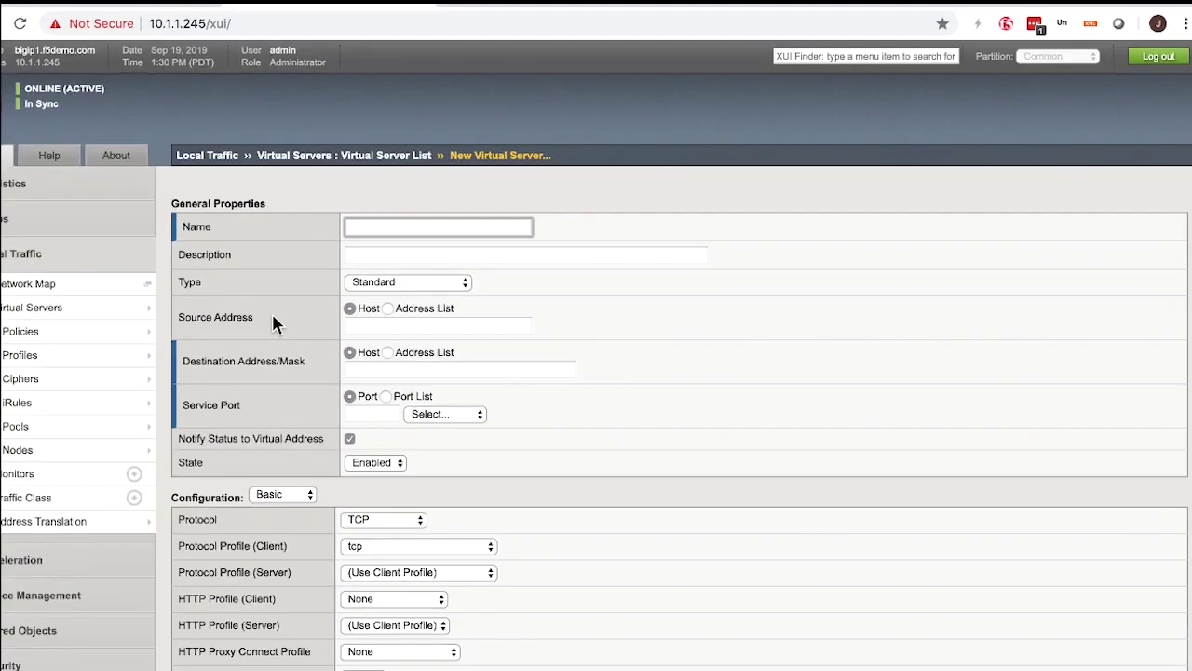
text(vs1)
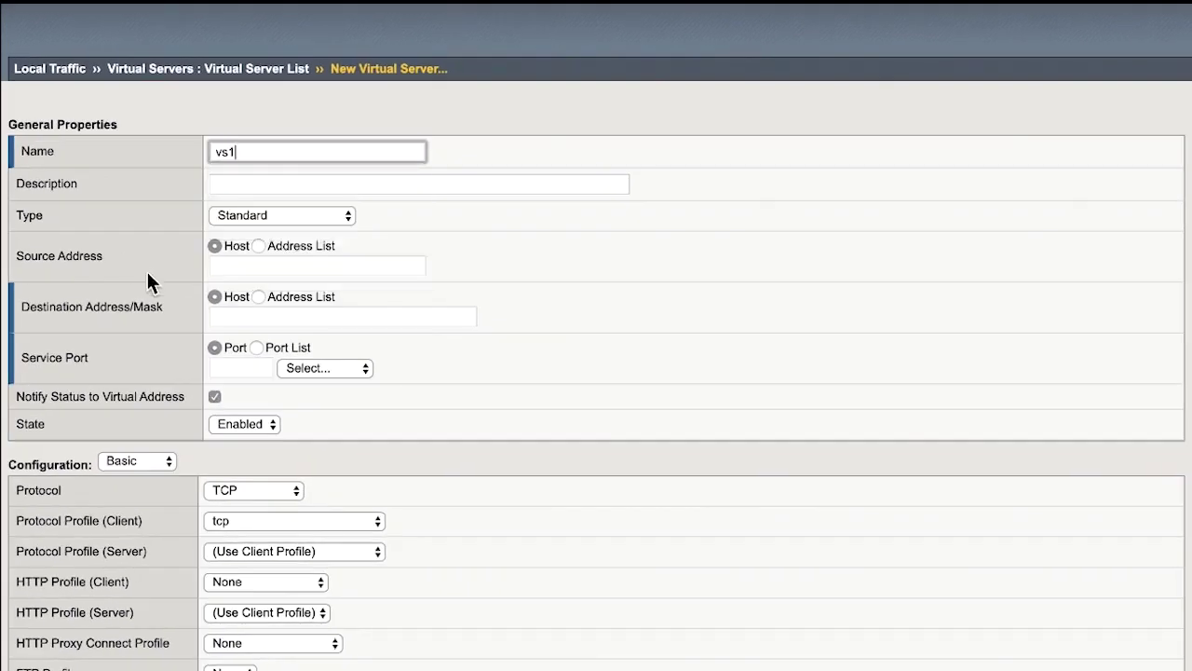
click(232, 318)
text(10.14.17.30)
click(253, 353)
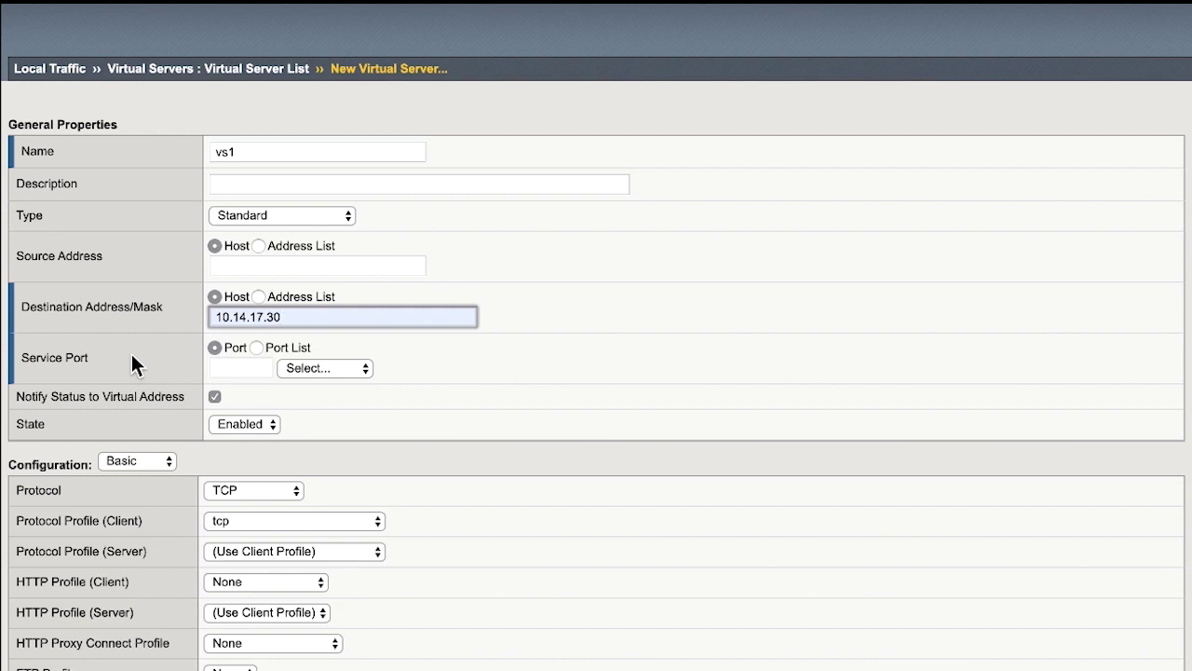
click(235, 368)
text(80)
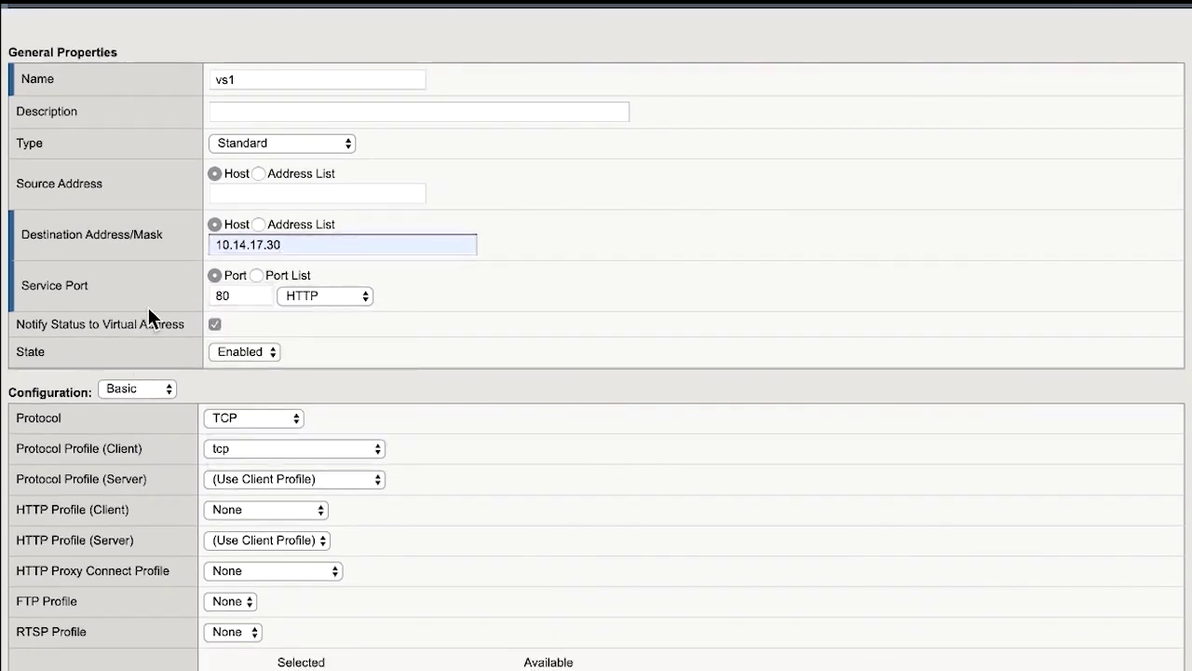
Step: Check the HTTP client profile and SNAT pool choices for vs1, and set its source address translation to Auto Map
scroll(146, 307, down, 5)
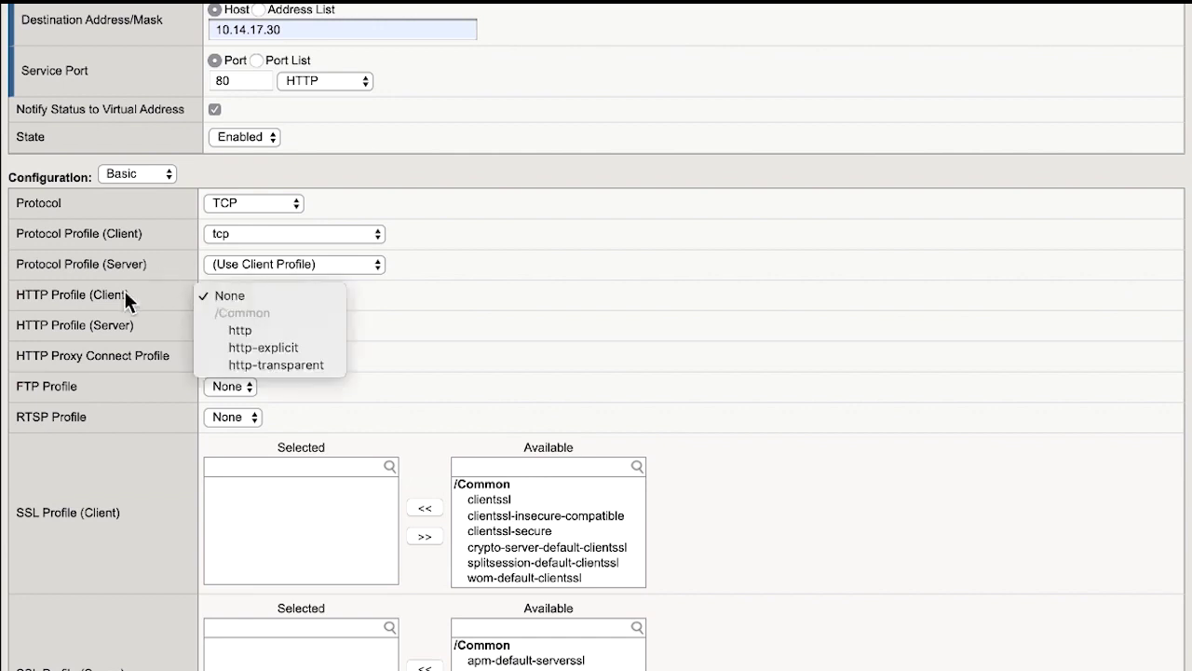
click(253, 294)
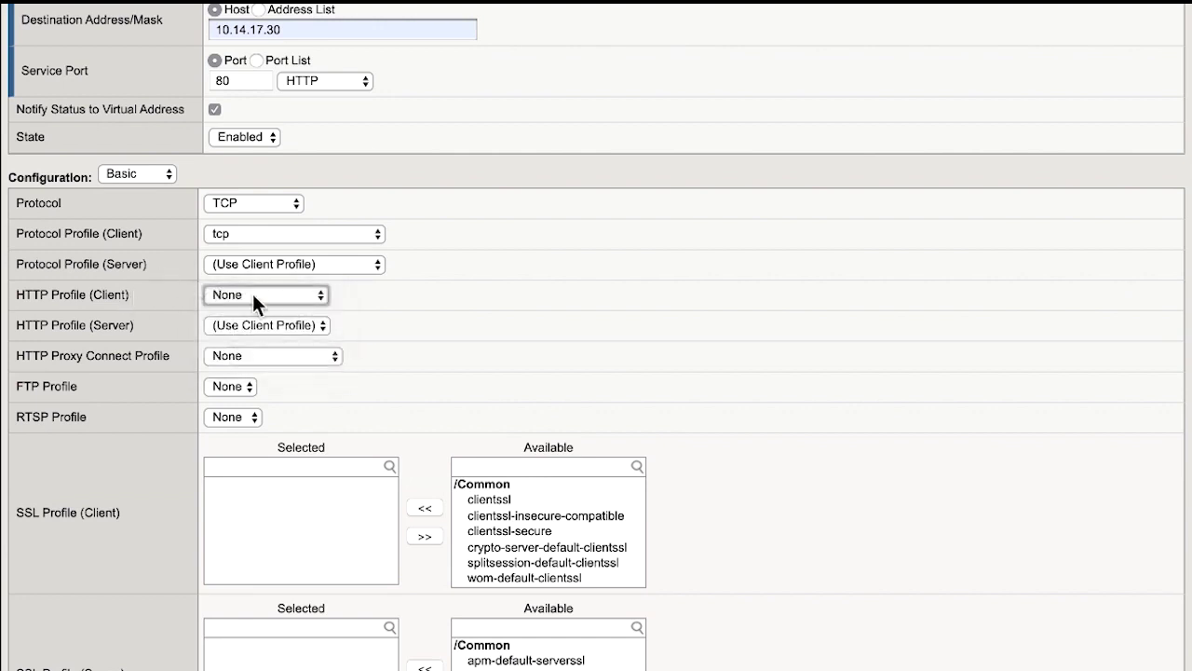
scroll(179, 313, down, 4)
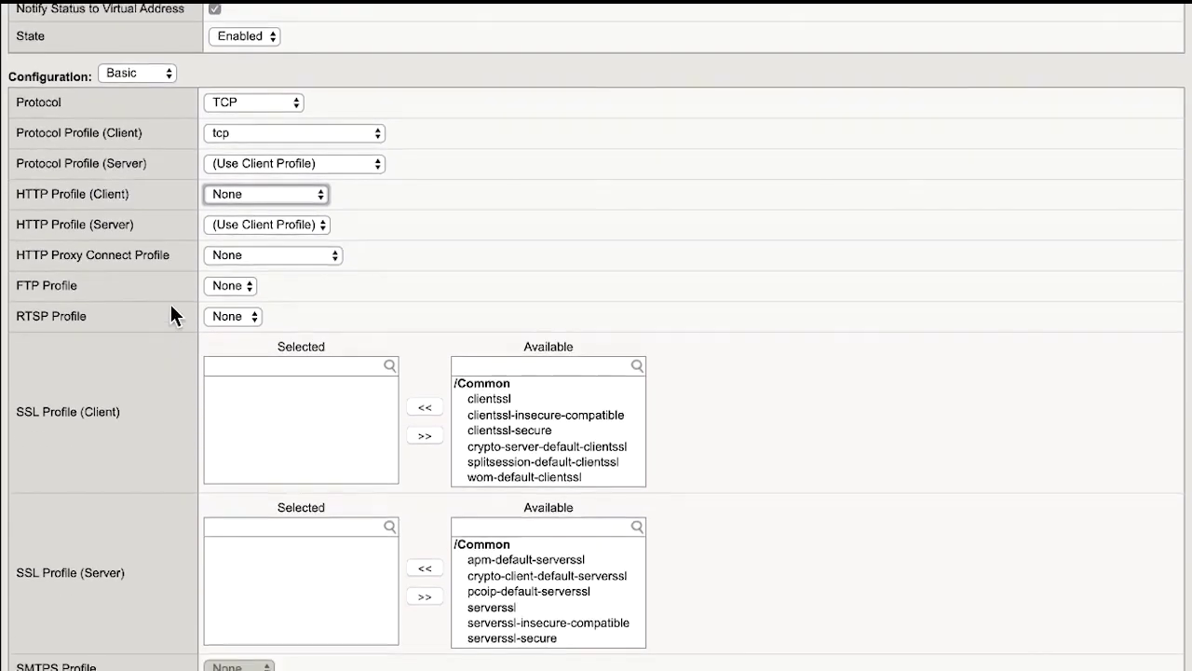
scroll(171, 312, down, 9)
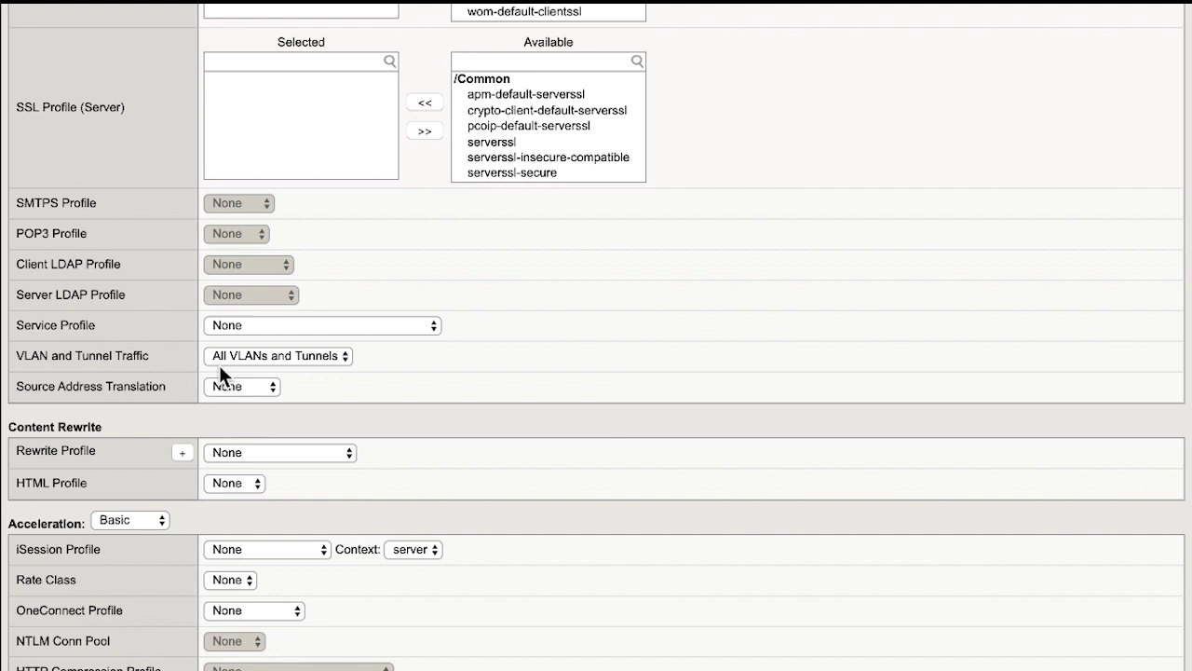
click(235, 385)
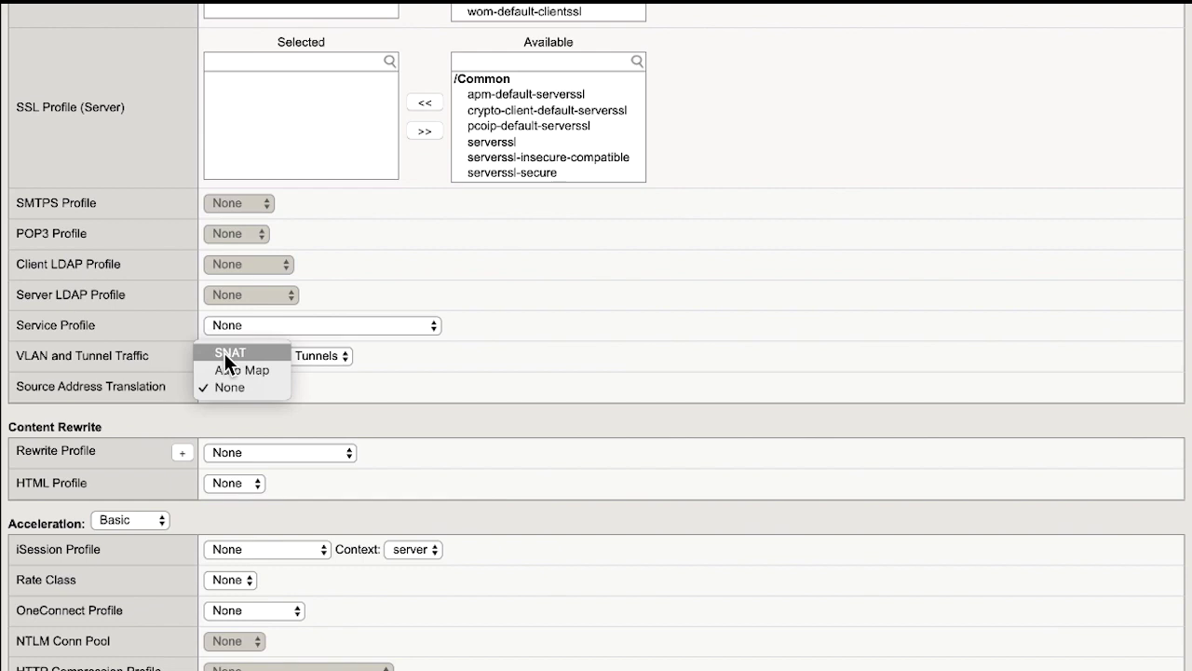
click(225, 353)
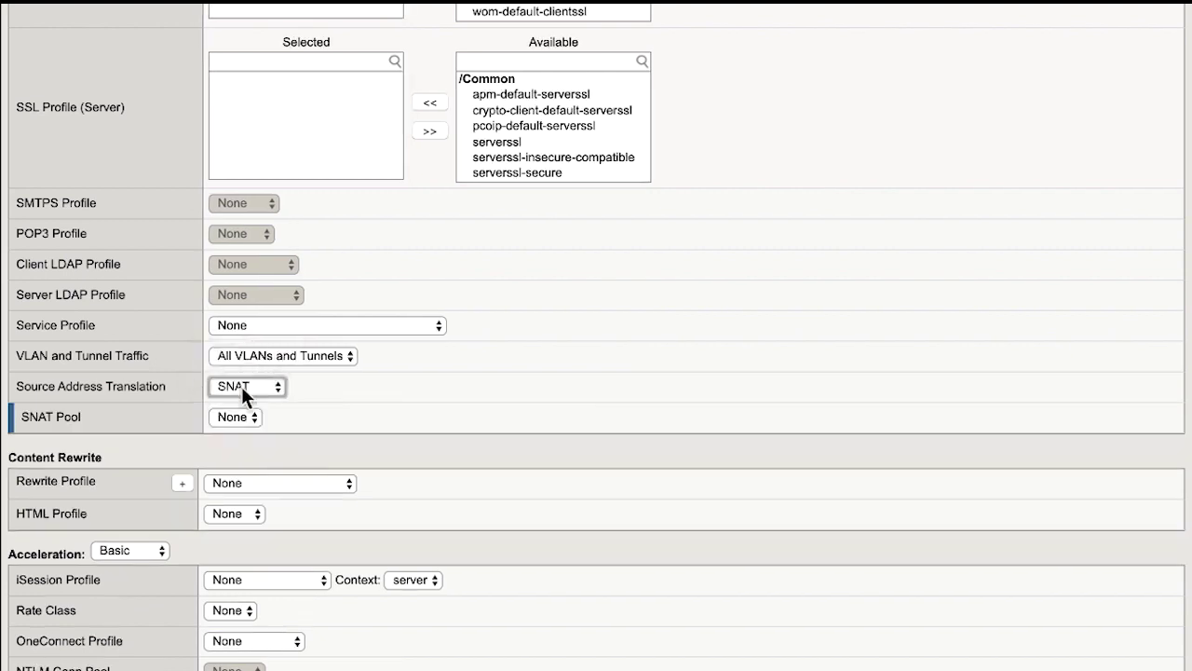
click(248, 415)
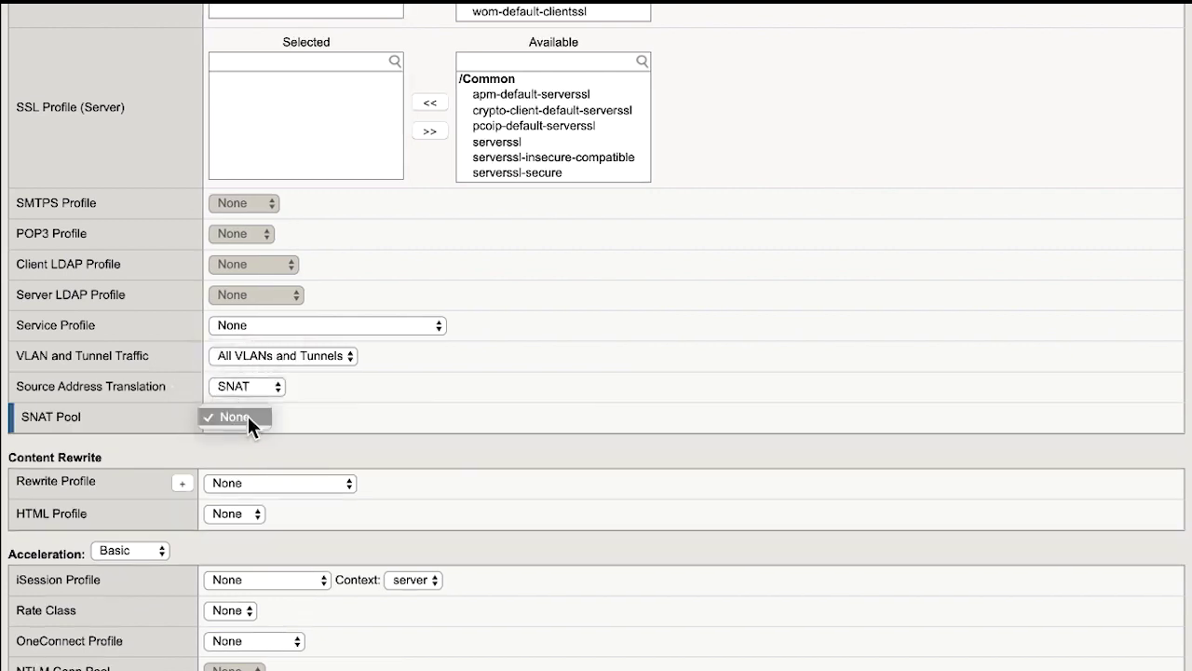
click(206, 396)
click(241, 388)
click(251, 409)
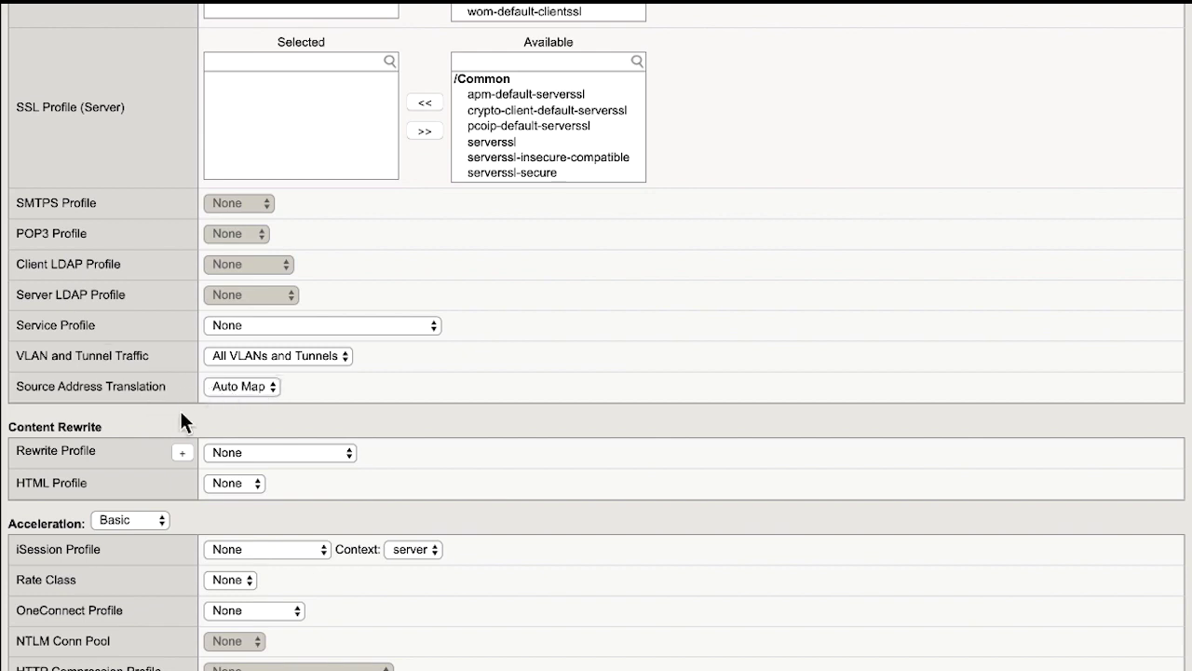
Step: Set the default persistence profile of vs1 to cookie
scroll(146, 403, down, 5)
scroll(145, 404, down, 2)
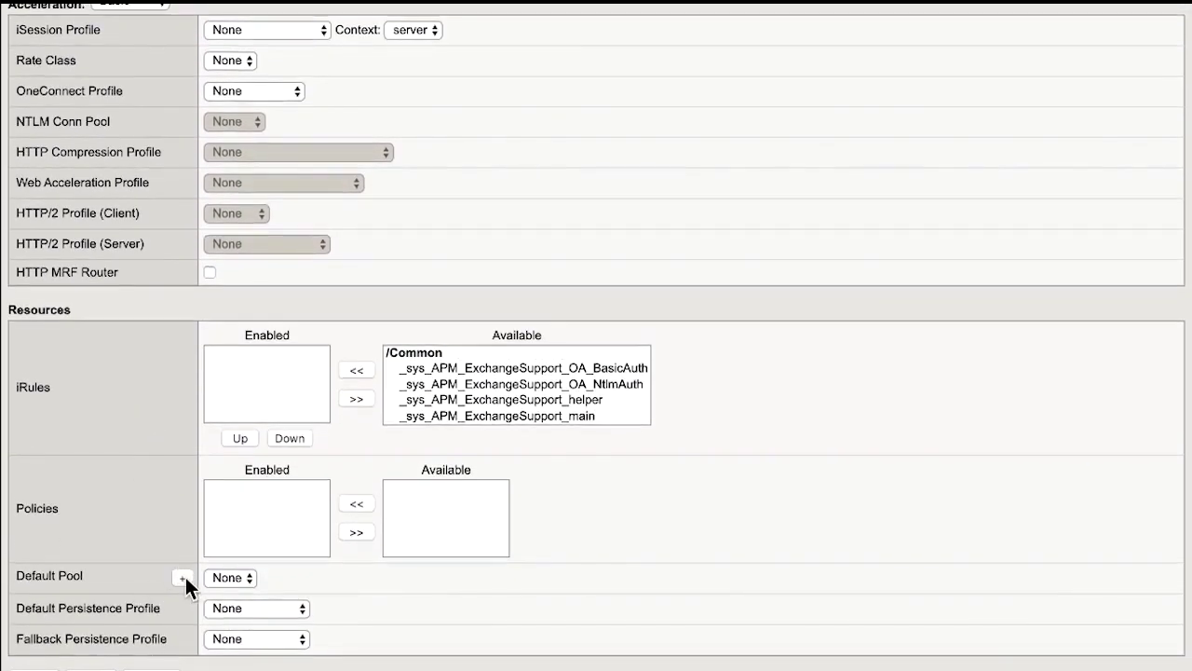
click(248, 607)
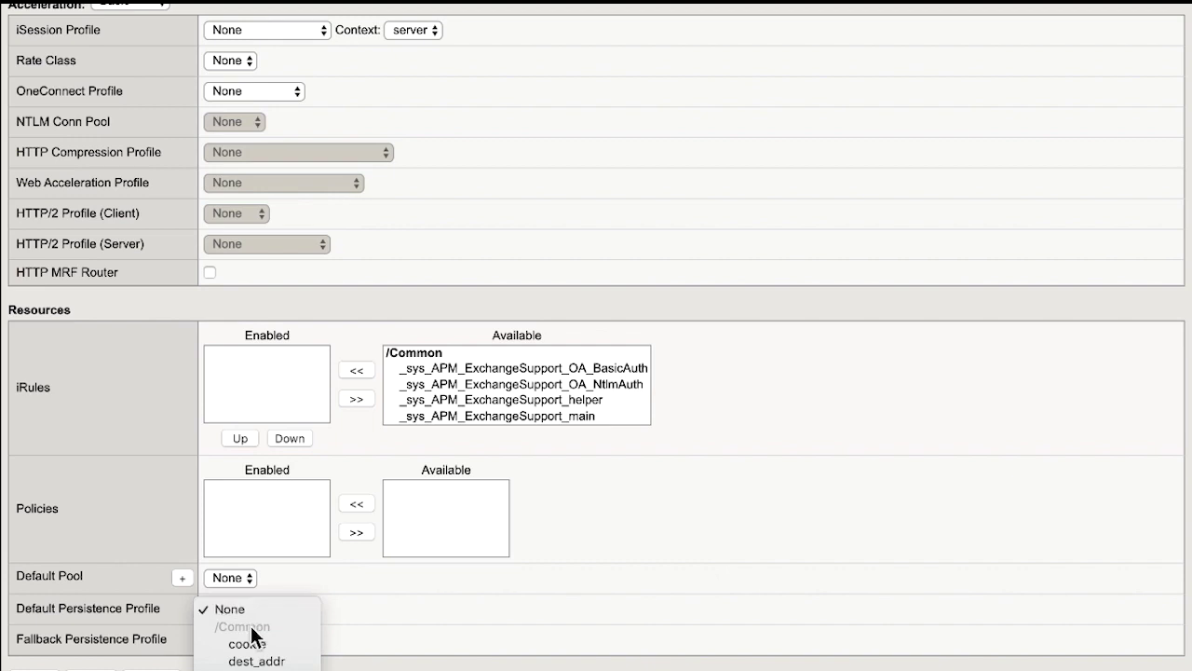
click(248, 644)
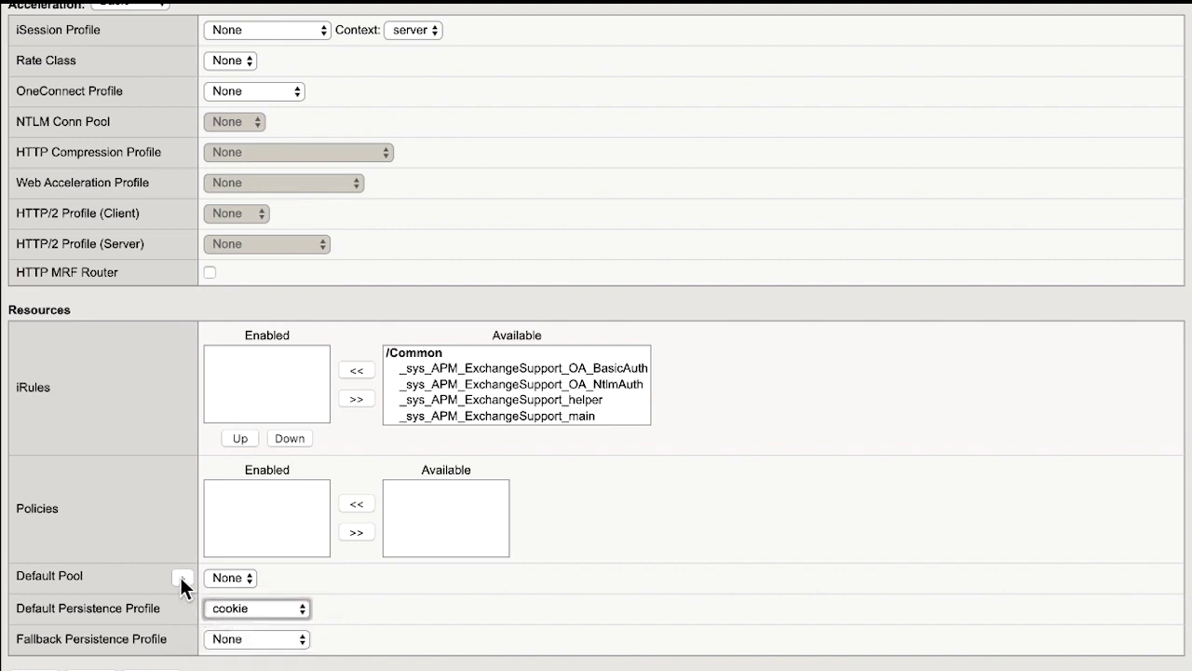
Step: Start a new default pool for vs1 named p80_pool, and activate the gateway_icmp health monitor for it
click(221, 577)
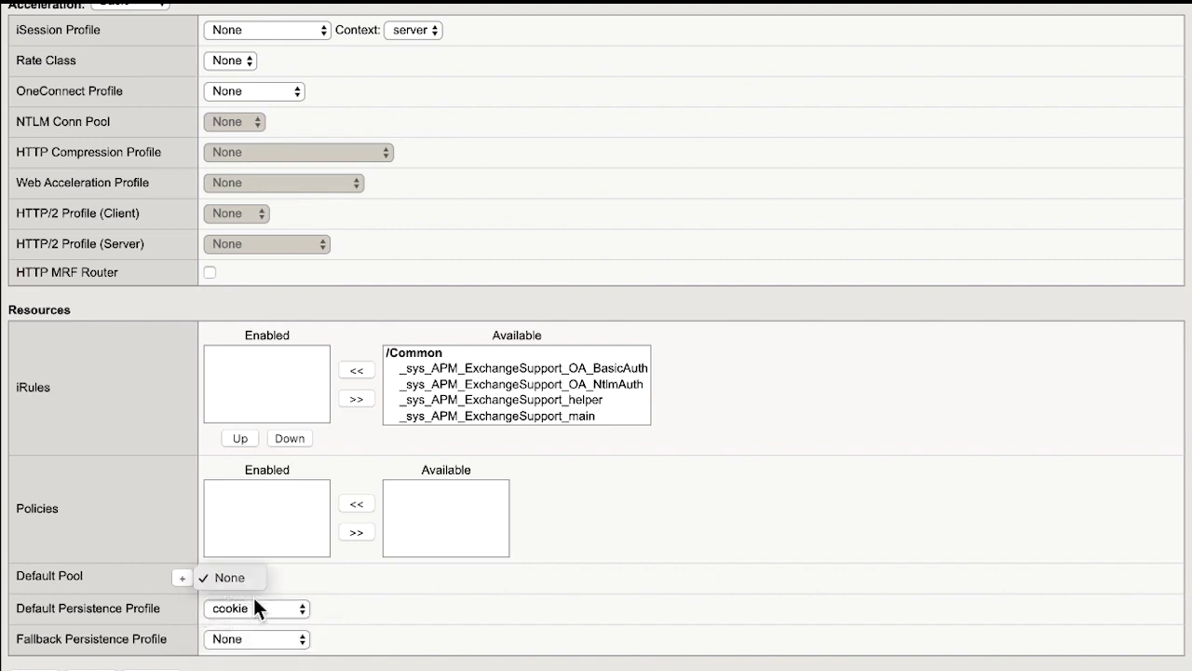
click(176, 579)
click(186, 577)
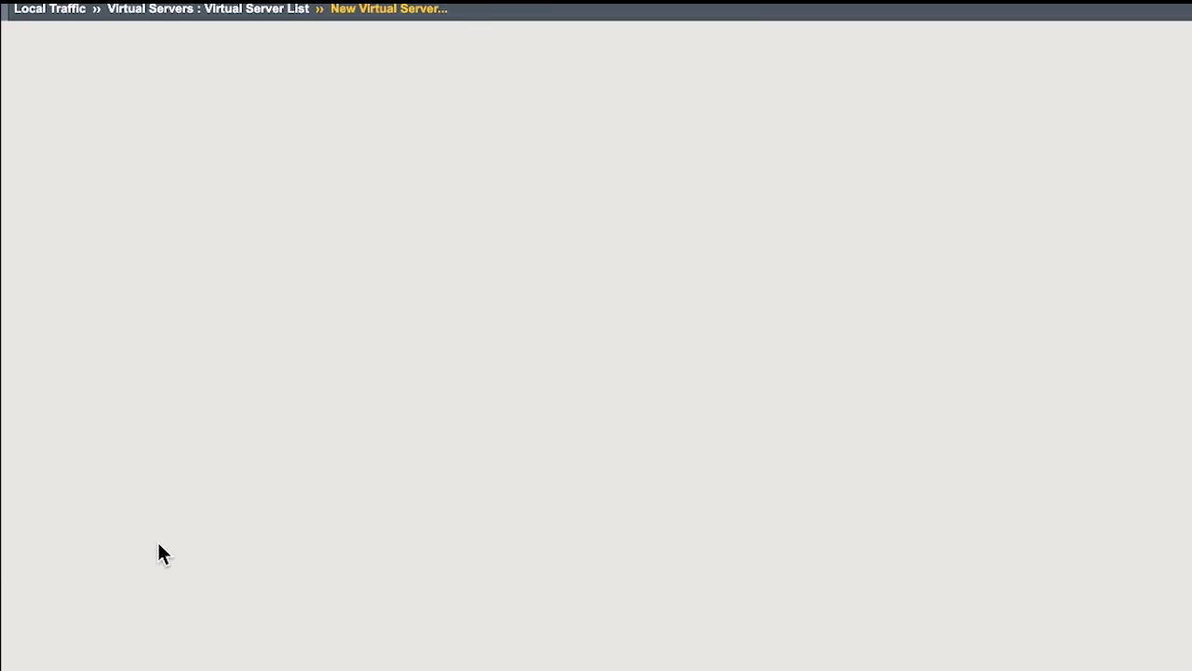
click(253, 92)
text(pl)
text(80_pool)
click(170, 134)
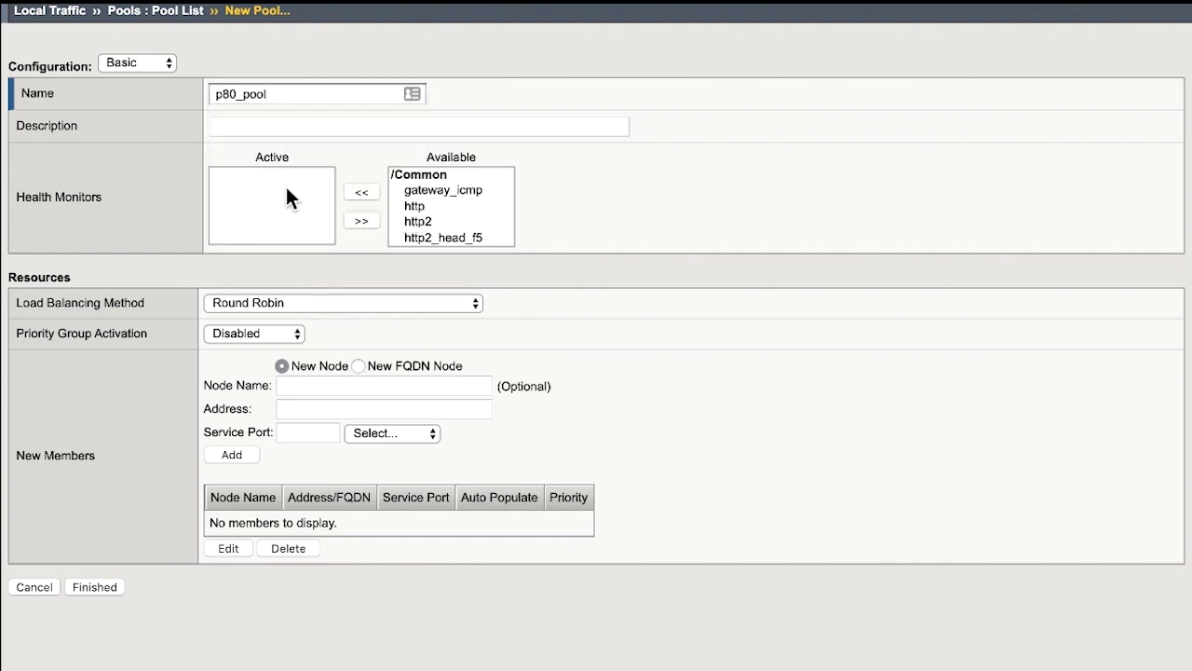
click(425, 190)
click(361, 192)
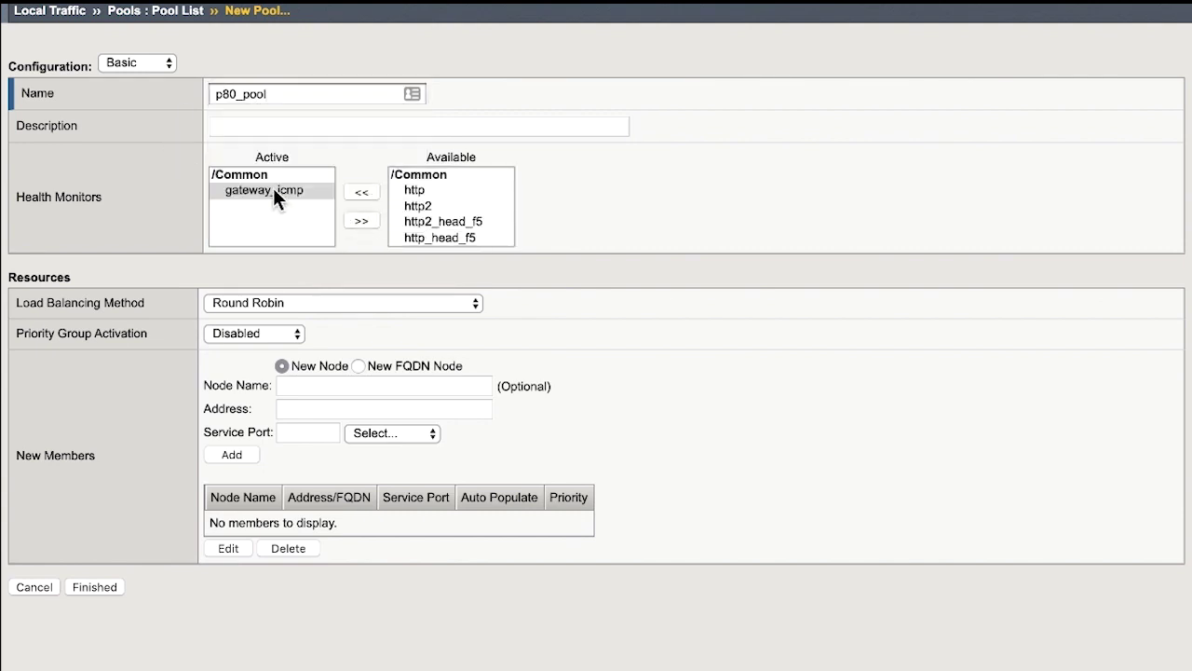
Step: Look up the planned p80_pool members on the lab wiki page, and add 10.11.17.11 on service port 80 as the first member
click(322, 410)
text(10.11.17.11)
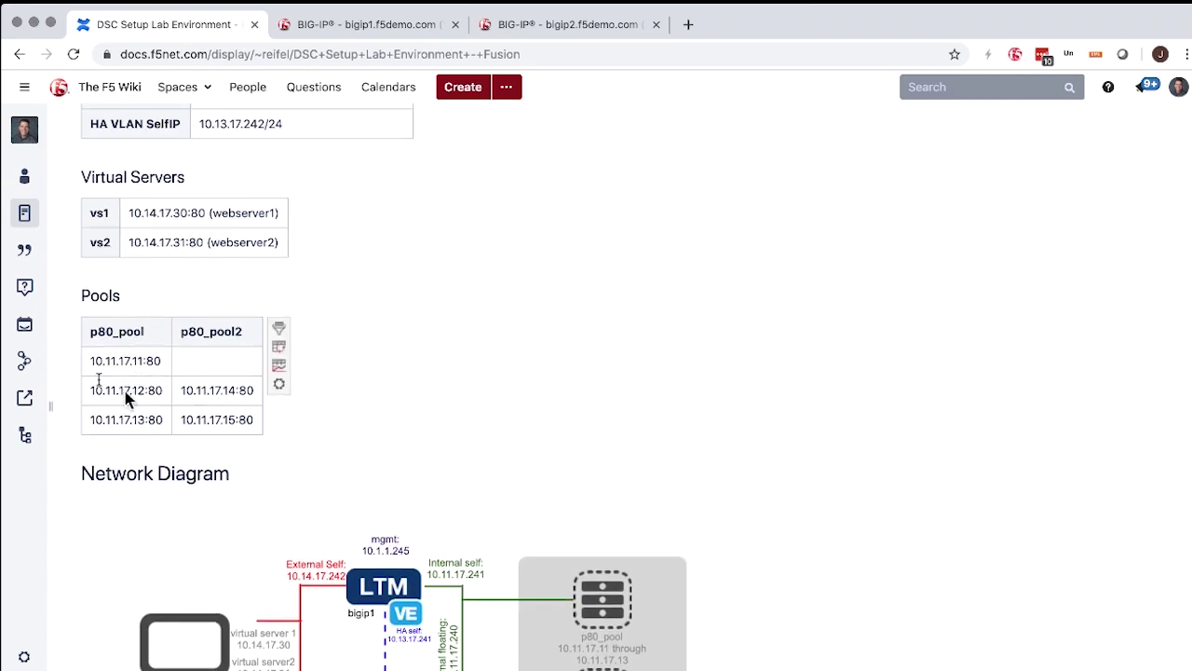
click(391, 26)
click(300, 432)
text(80)
click(234, 454)
Step: Add 10.11.17.12 and 10.11.17.13 on service port 80 to the pool, and save p80_pool
key(BackSpace)
text(2)
click(237, 453)
key(BackSpace)
text(3)
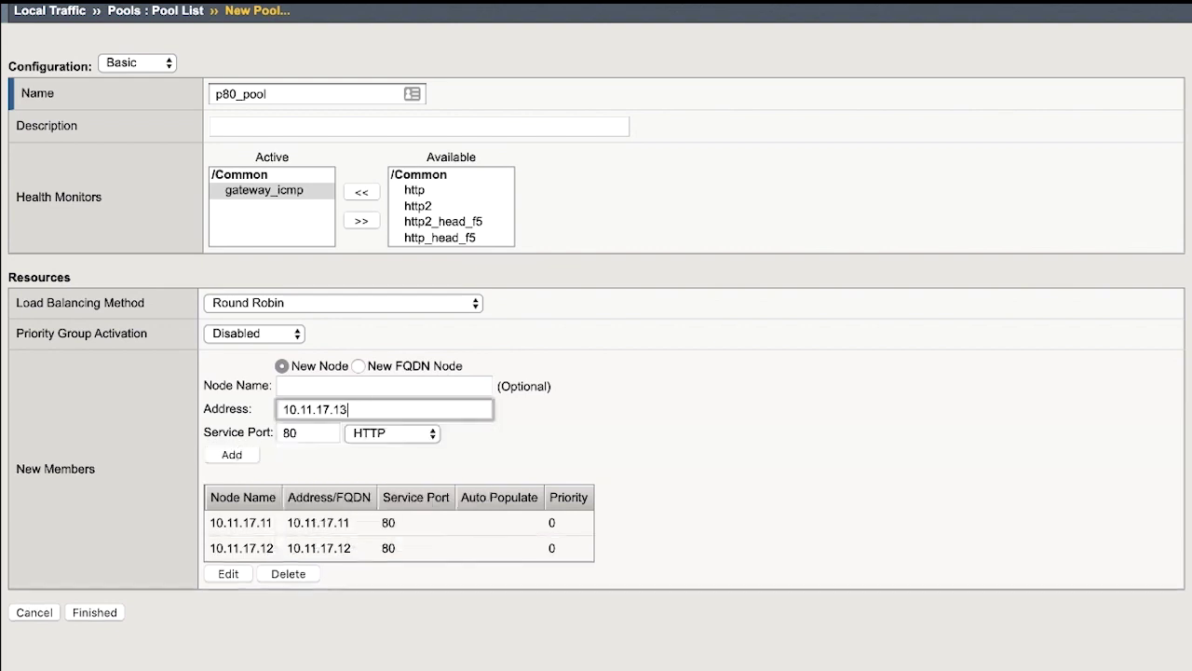
click(233, 454)
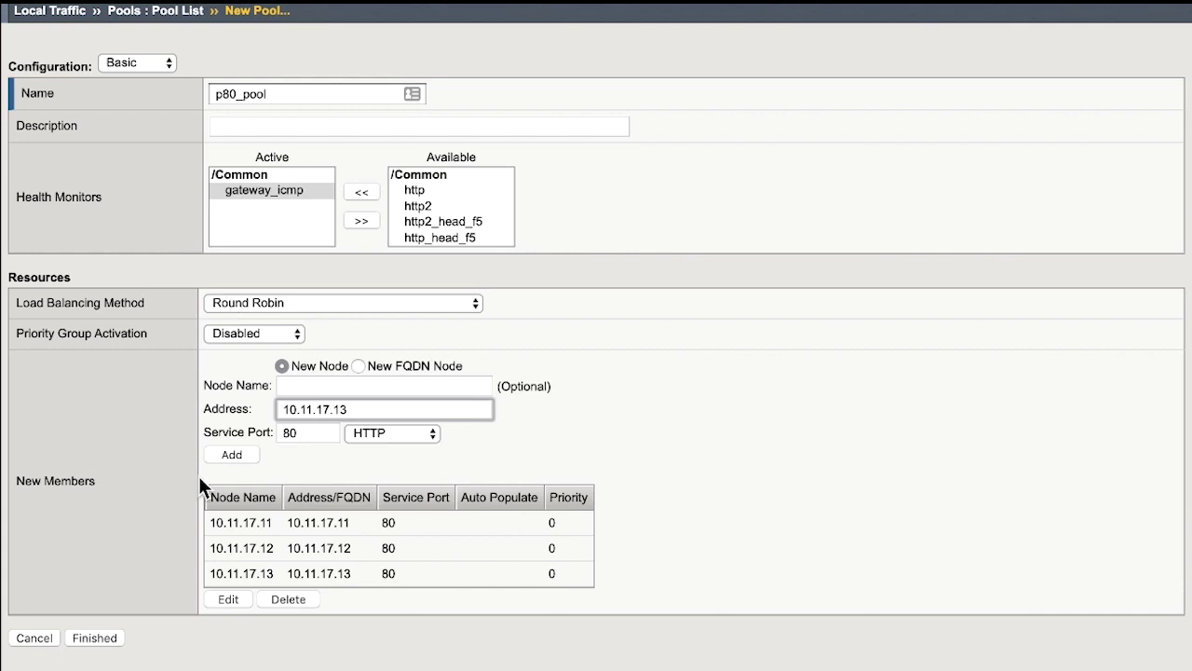
click(103, 638)
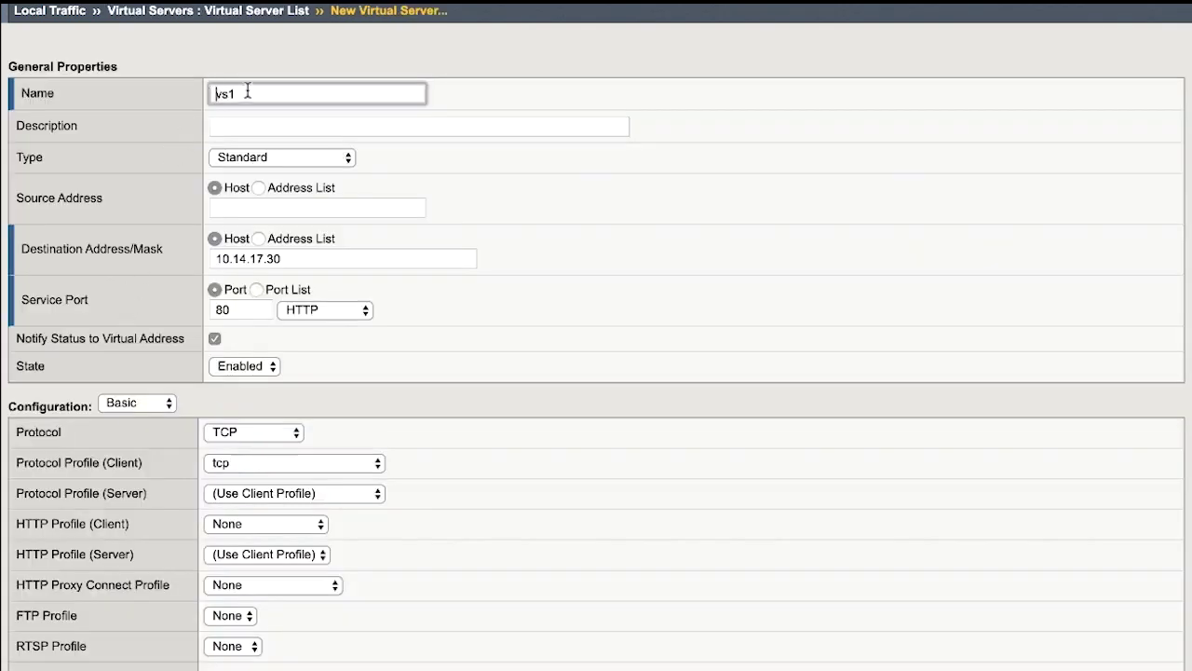
Step: Review the vs1 settings and try to create it with p80_pool as default pool and cookie persistence
scroll(195, 356, down, 10)
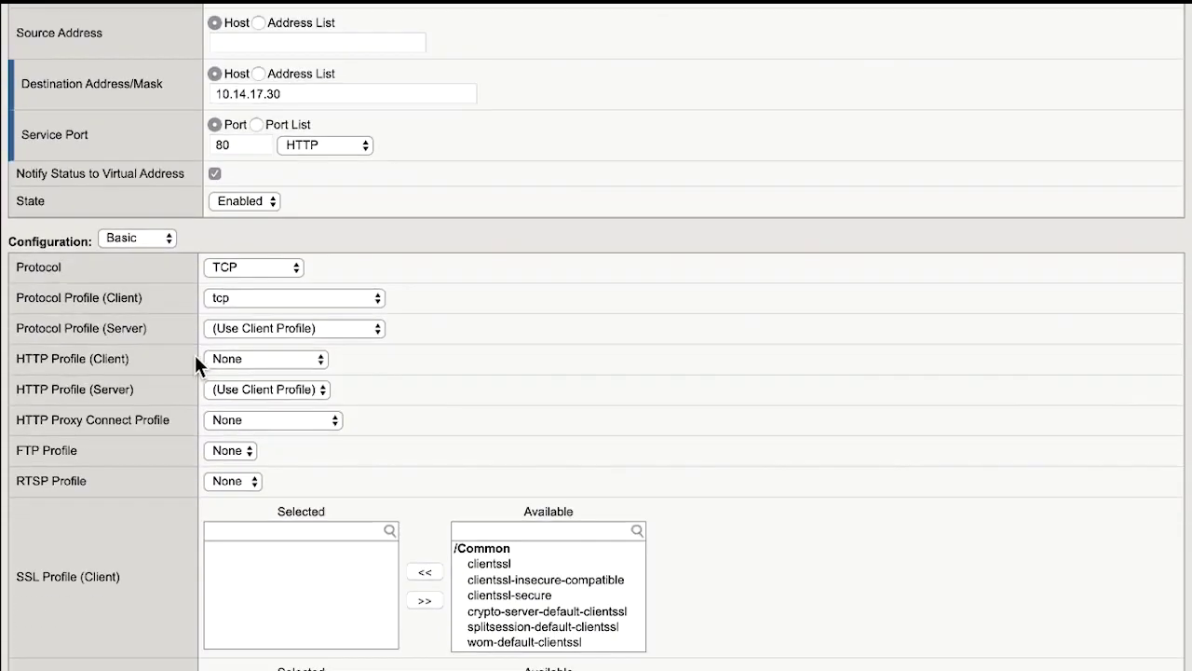
scroll(182, 408, down, 7)
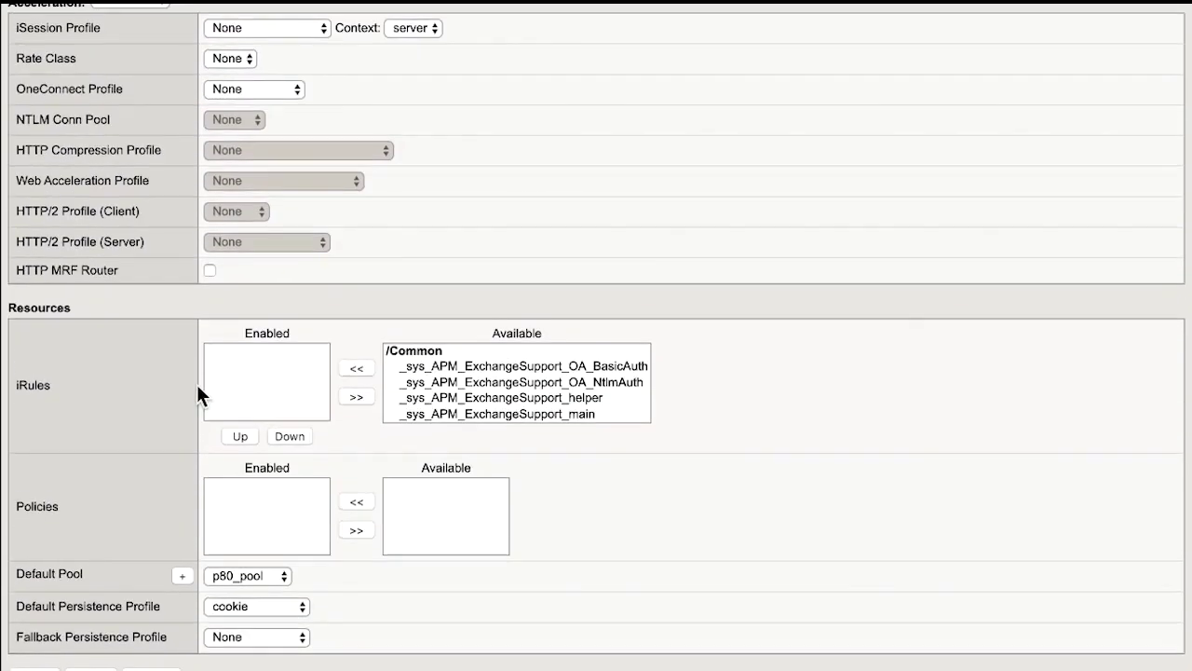
scroll(73, 408, up, 7)
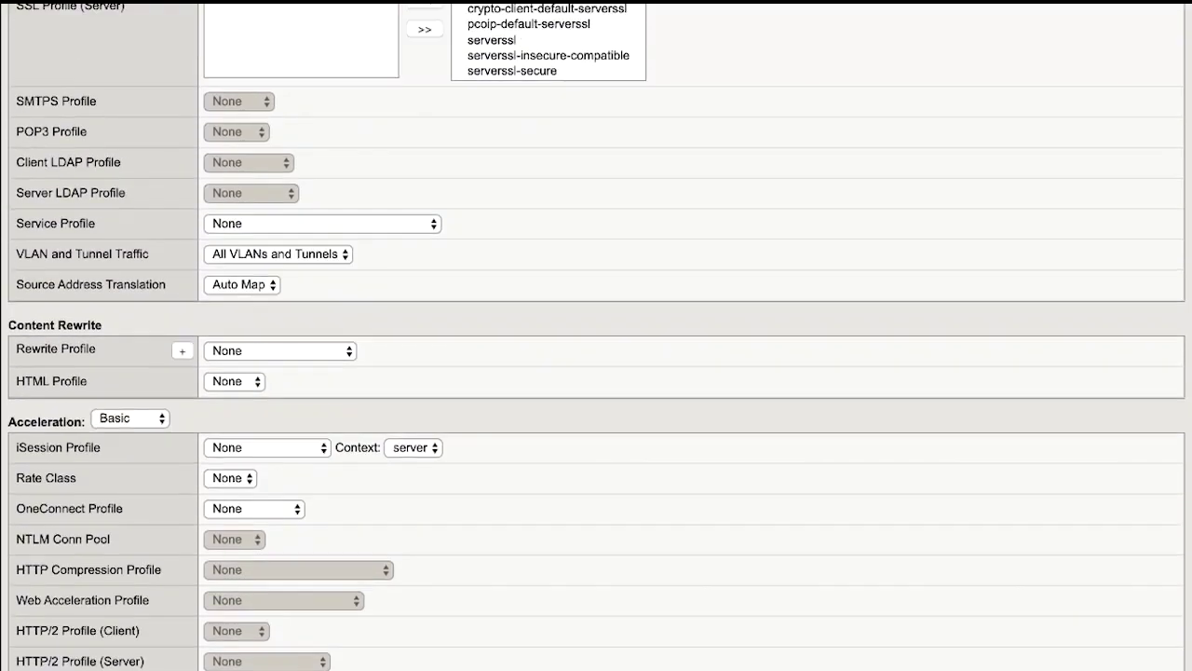
scroll(130, 526, down, 6)
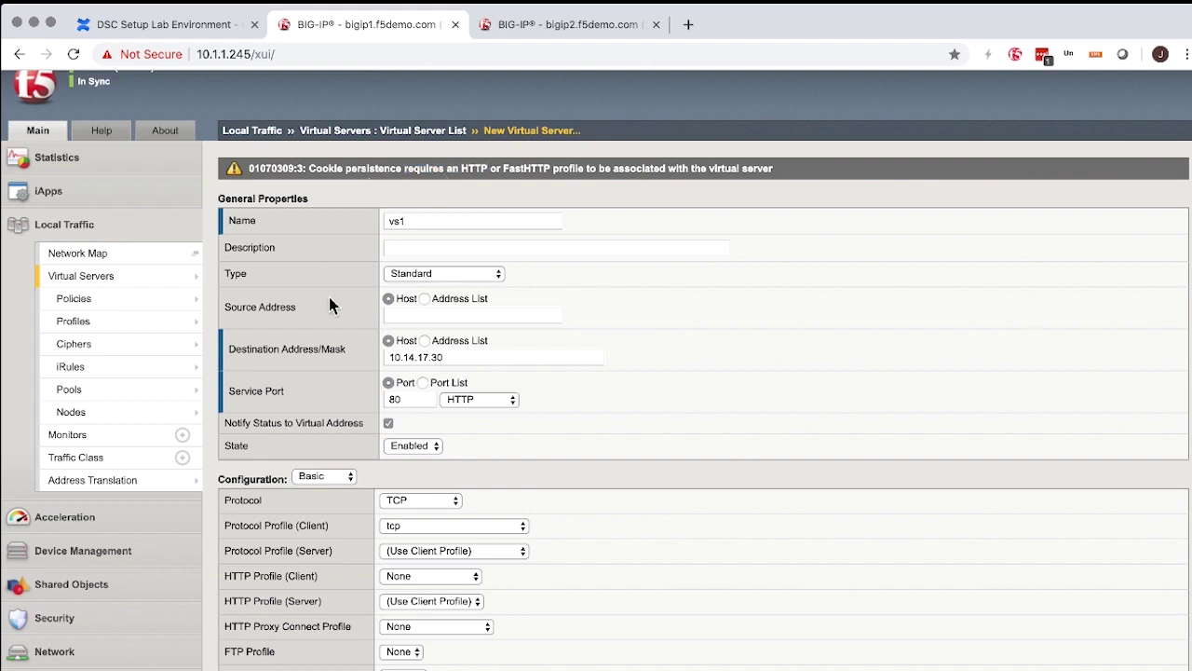
Step: Resolve the cookie persistence conflict, create vs1 with default pool p80_pool, and check its status in the virtual server list
scroll(337, 302, down, 1)
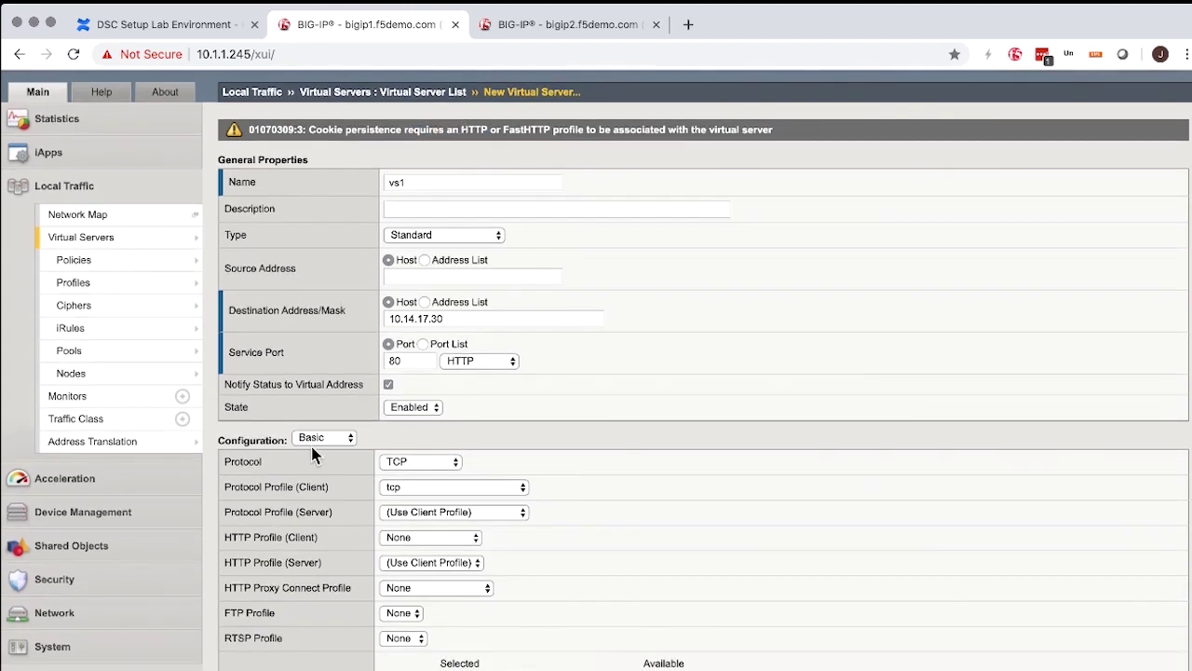
scroll(311, 446, down, 10)
scroll(318, 449, down, 5)
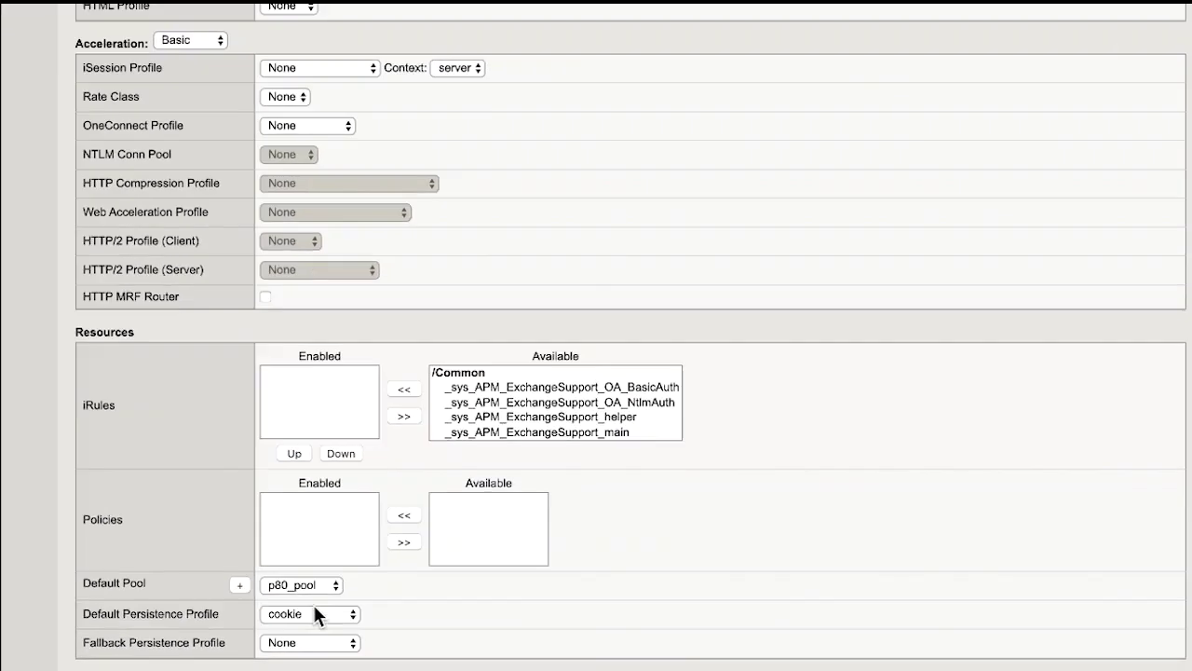
click(421, 626)
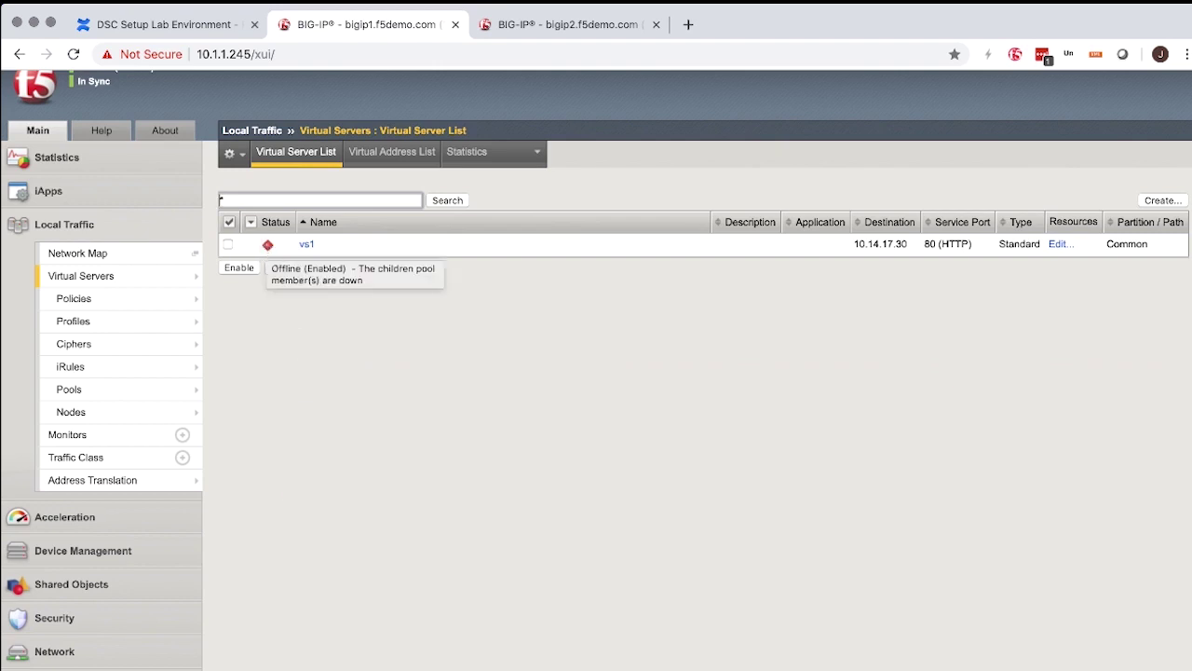
scroll(307, 304, up, 1)
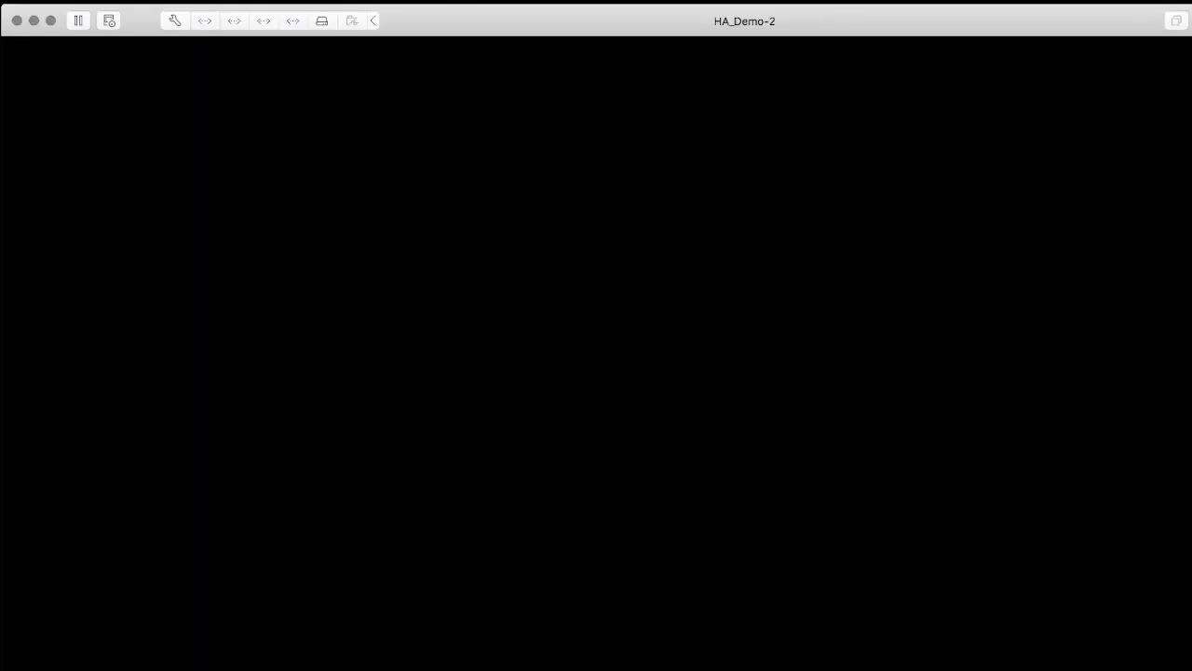
Step: Switch to VMware Fusion, open the virtual machine library, and resume the Lamp_v4_http2 web server machine
click(153, 10)
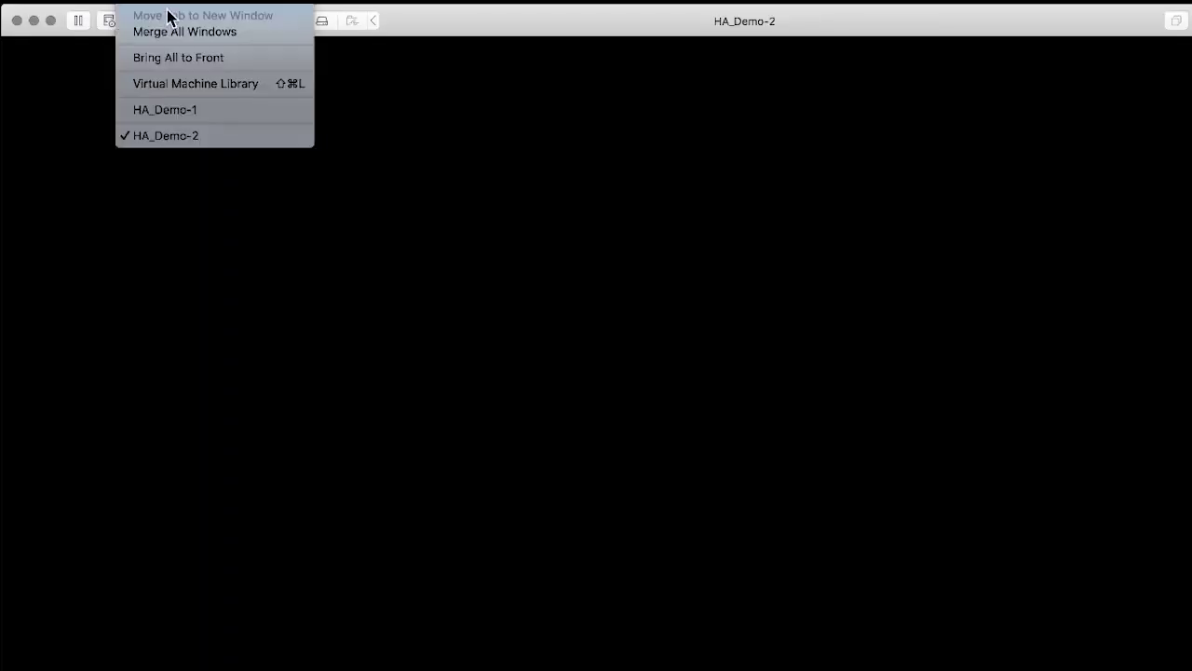
click(180, 83)
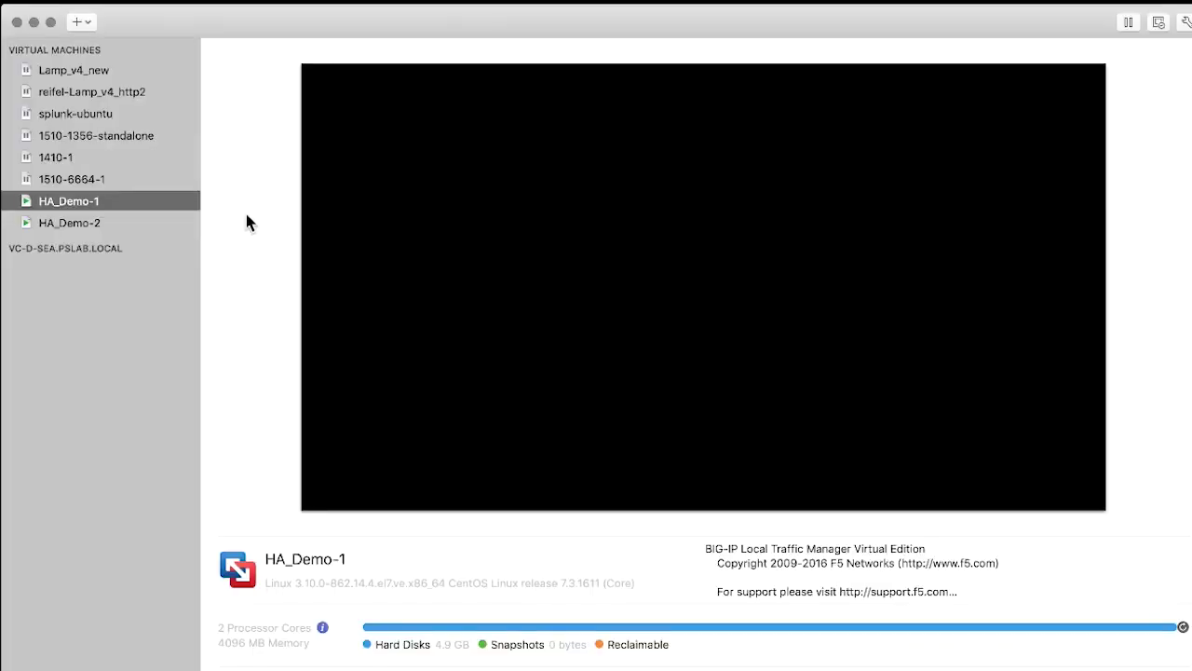
click(67, 94)
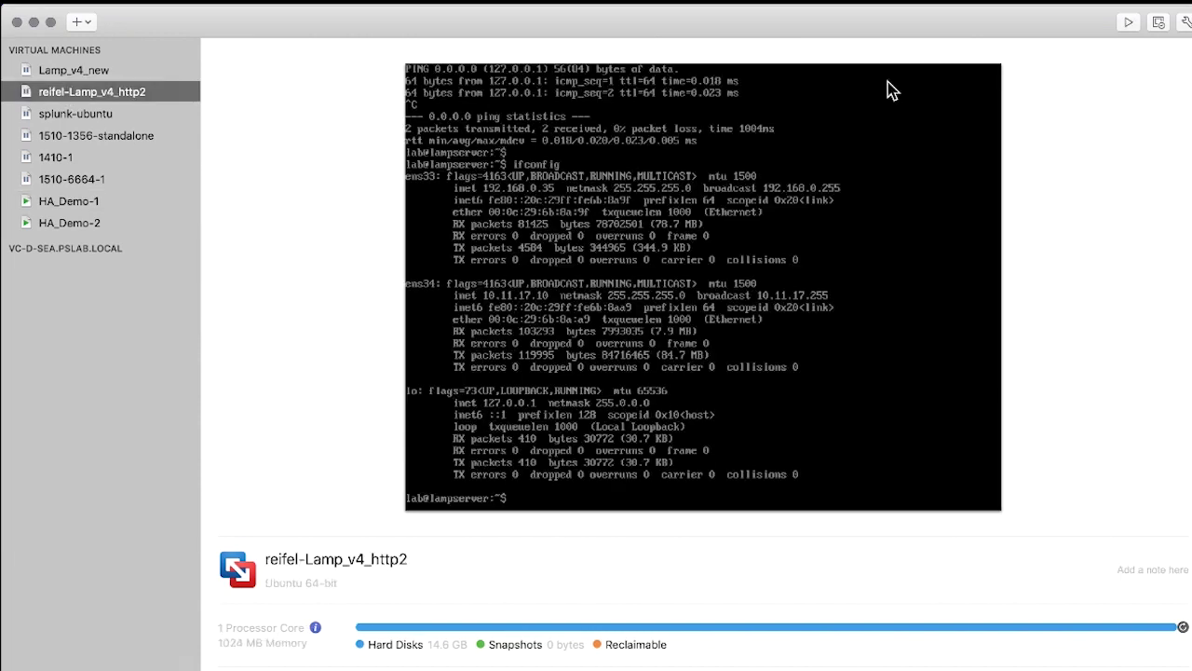
click(1126, 24)
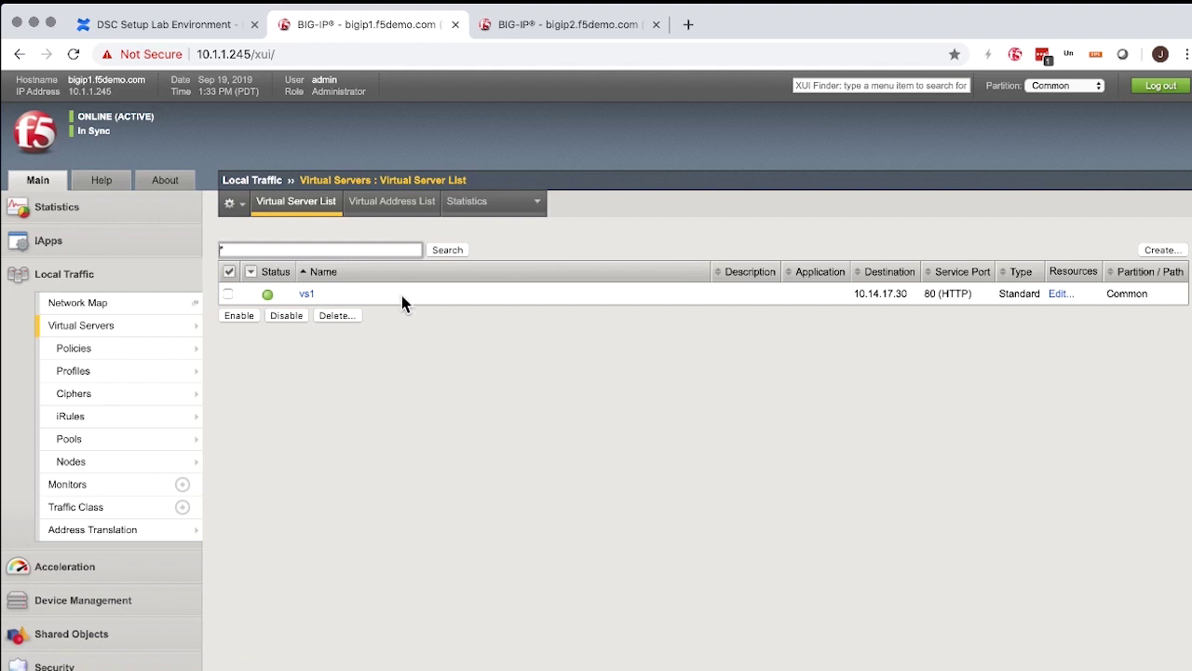
Step: Open the virtual server list on bigip2 and check that vs1 has been synchronized to it
click(566, 23)
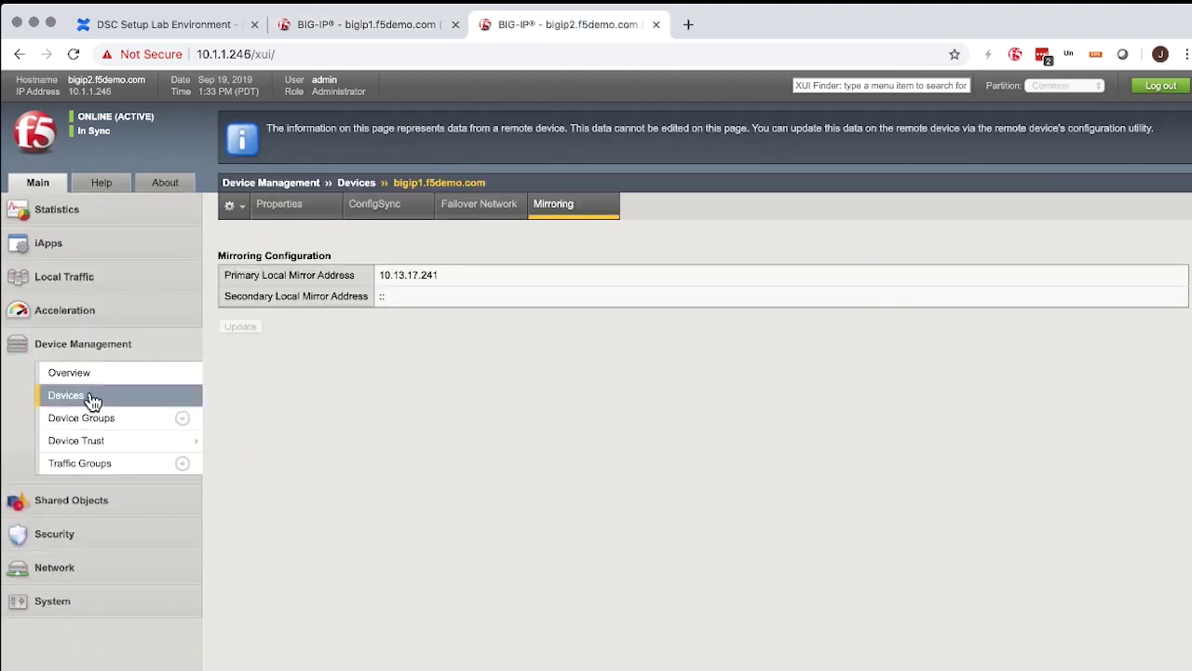
click(88, 276)
click(103, 333)
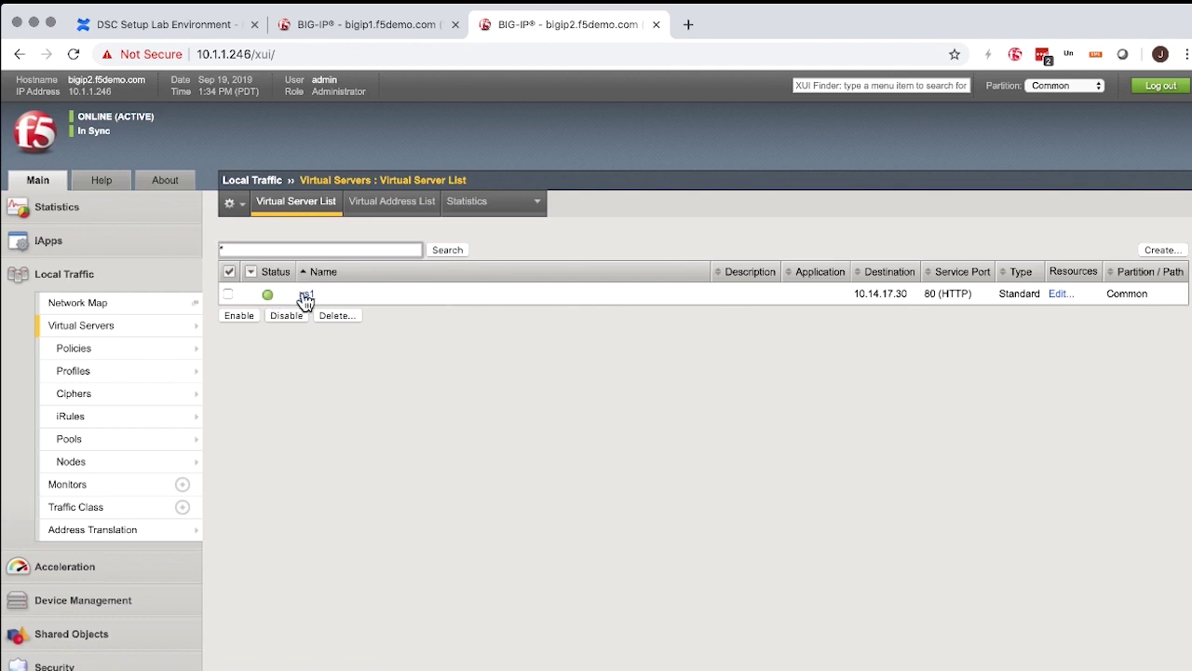
Step: Open the virtual address list on bigip1 and examine the traffic group assigned to 10.14.17.30
click(408, 28)
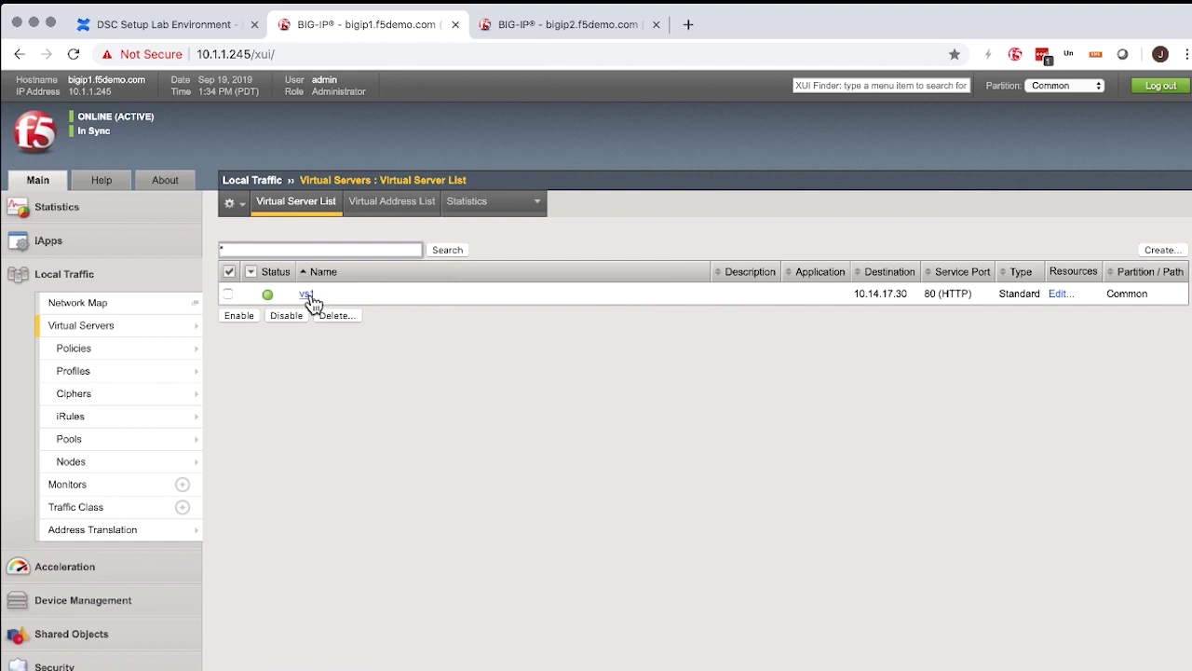
mouse_move(88, 330)
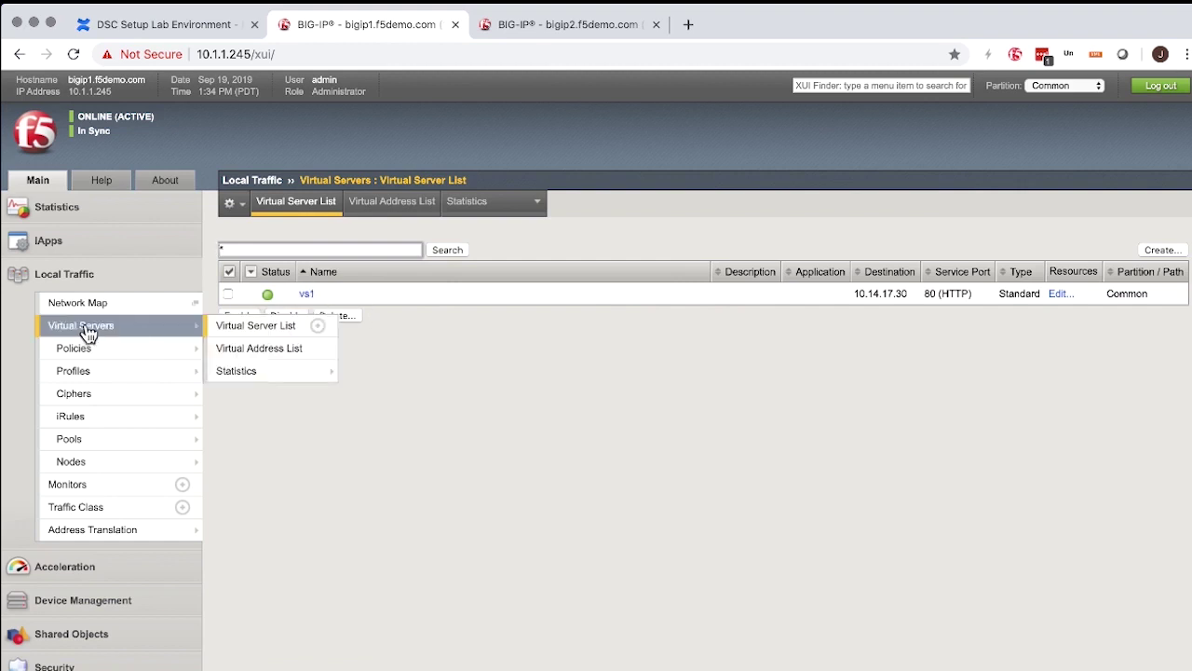
click(274, 347)
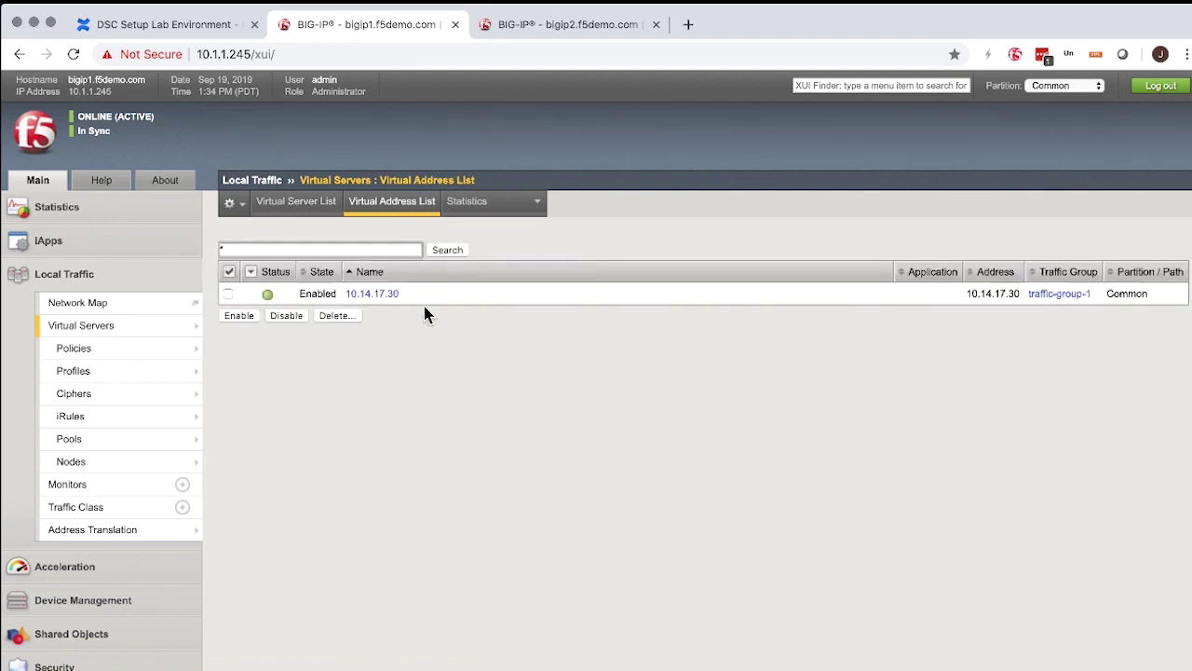
mouse_move(166, 332)
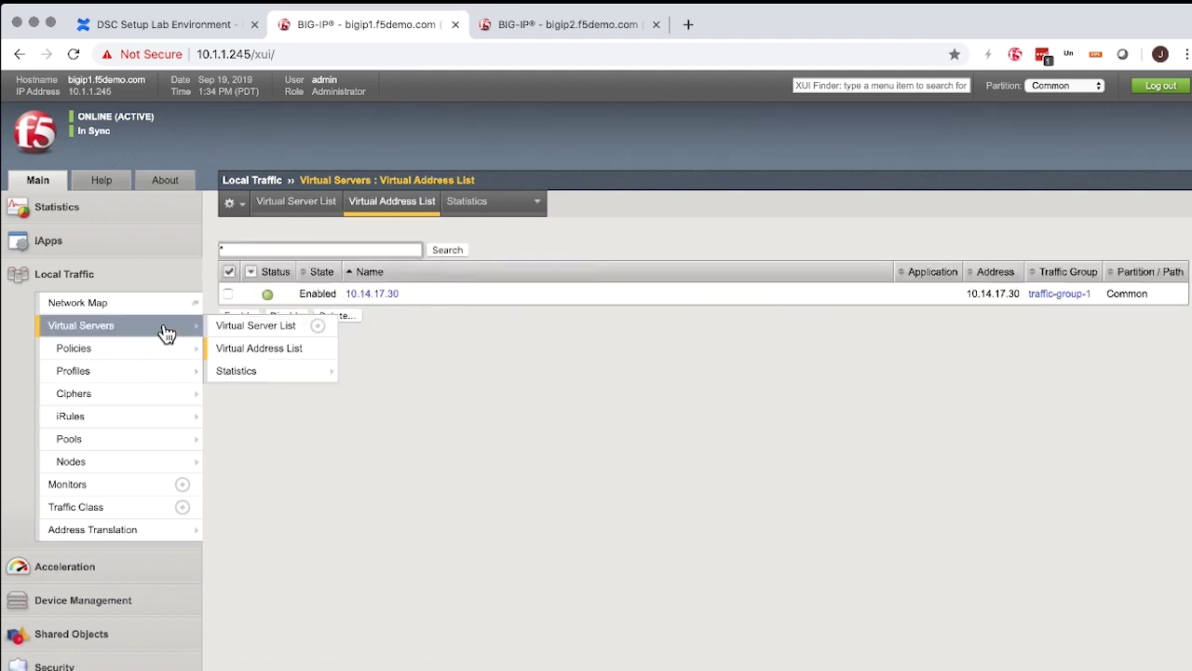
click(321, 355)
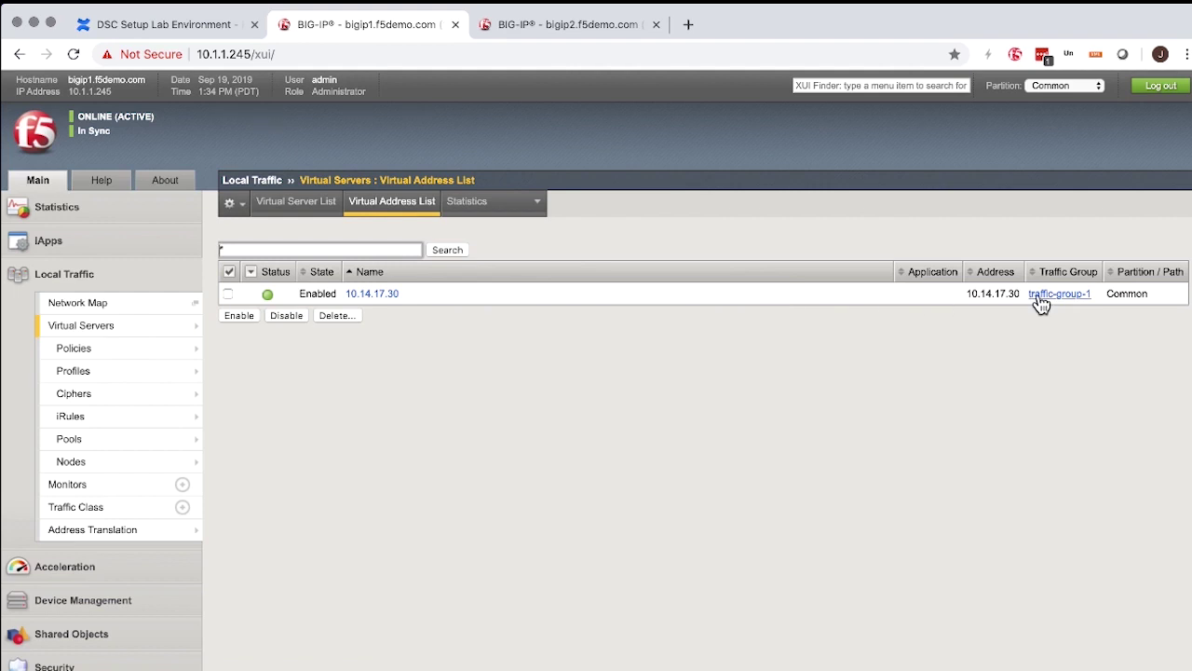
Step: Open the properties of virtual address 10.14.17.30 and review the available traffic group choices
click(399, 294)
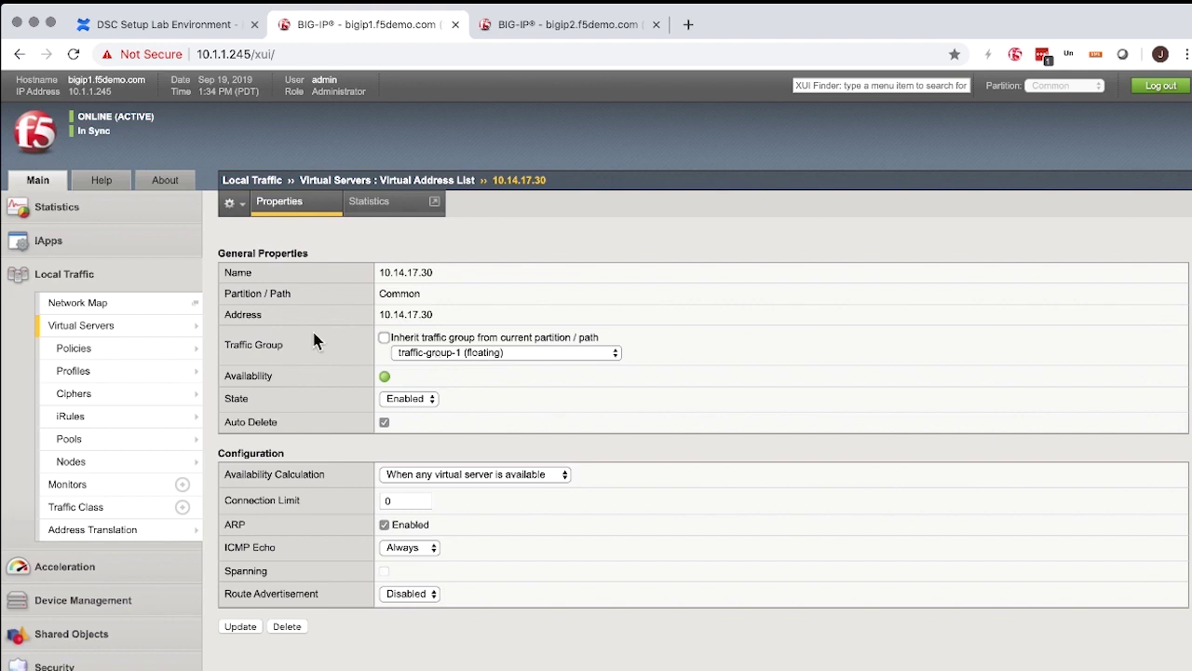
click(434, 362)
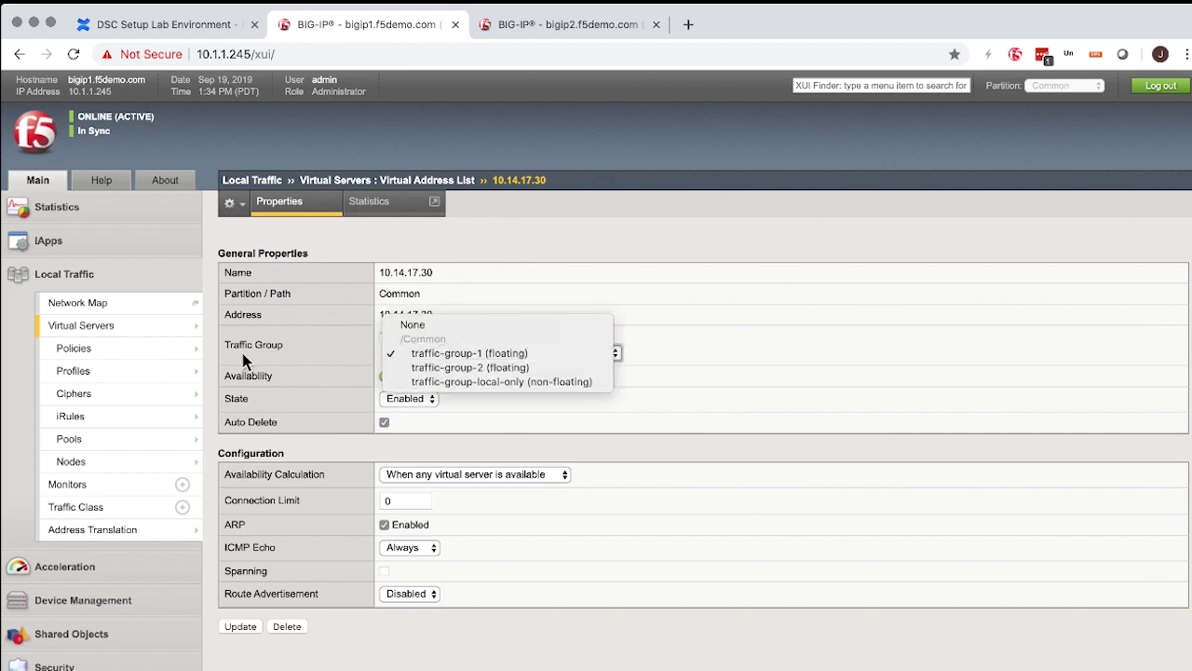
click(341, 350)
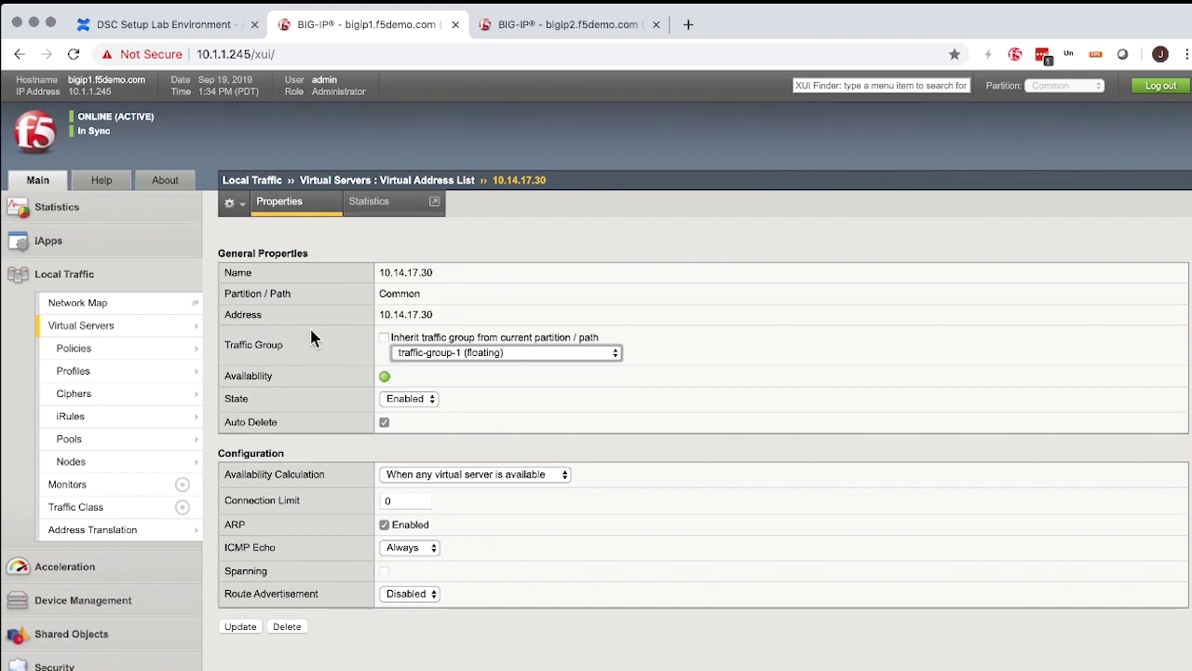
Step: Start a new virtual server on bigip1 named vs2 with destination address 10.14.17.31 and service port 80
scroll(309, 326, down, 1)
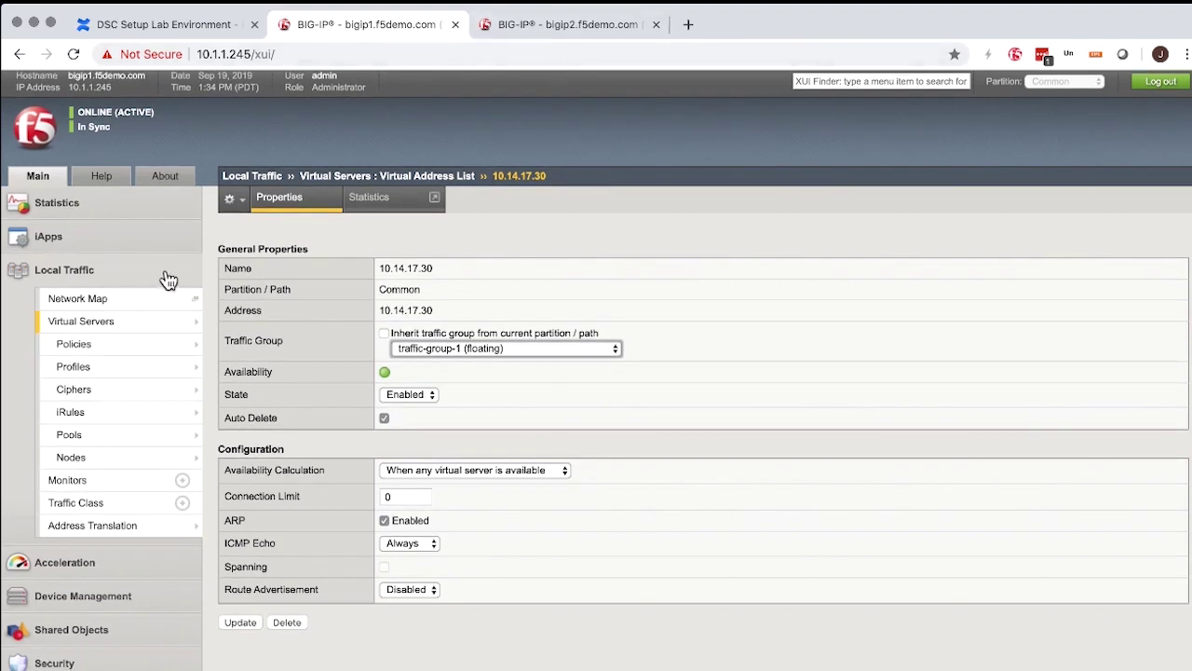
click(158, 323)
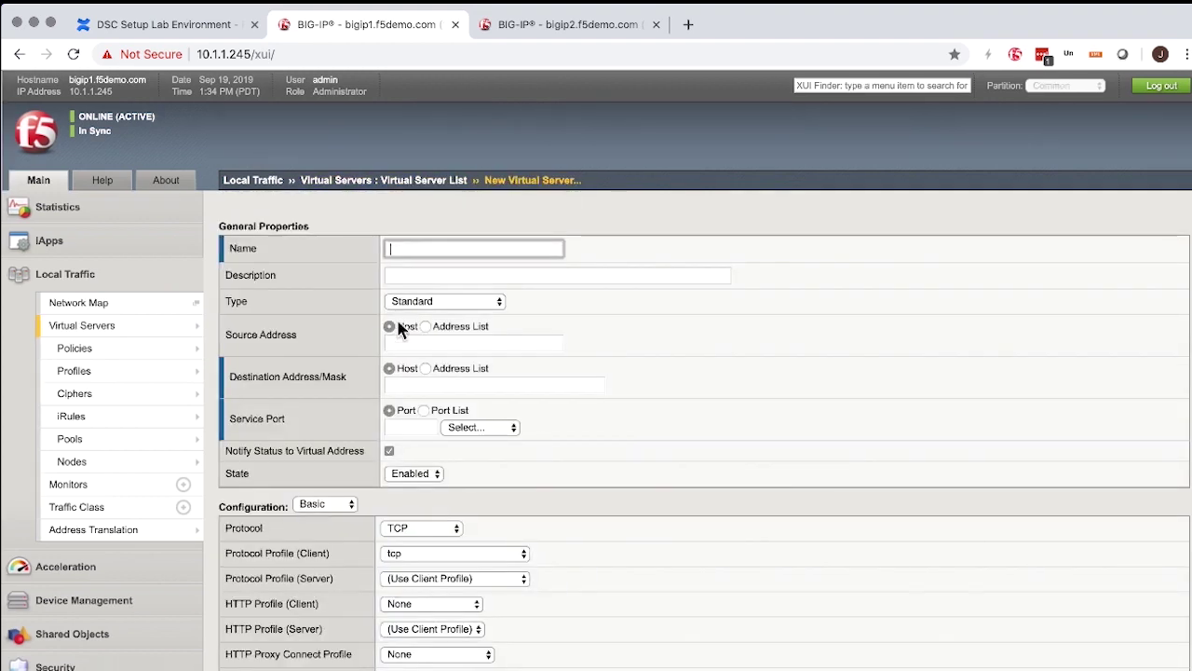
text(vs2)
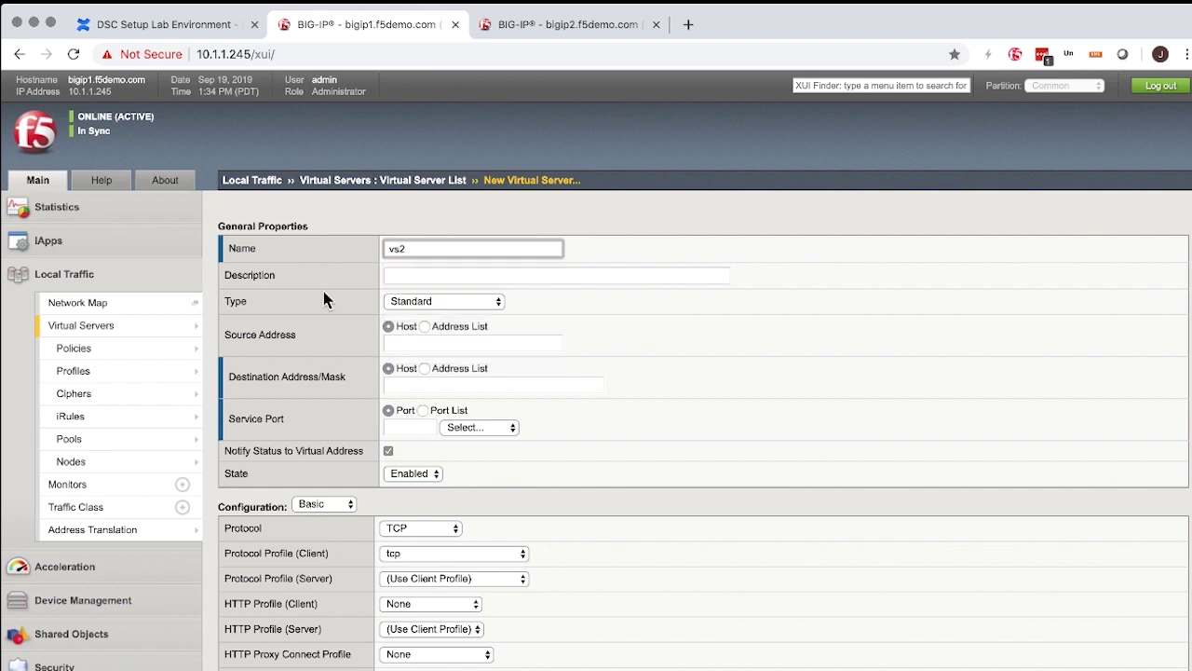
click(409, 381)
text(10.14.1)
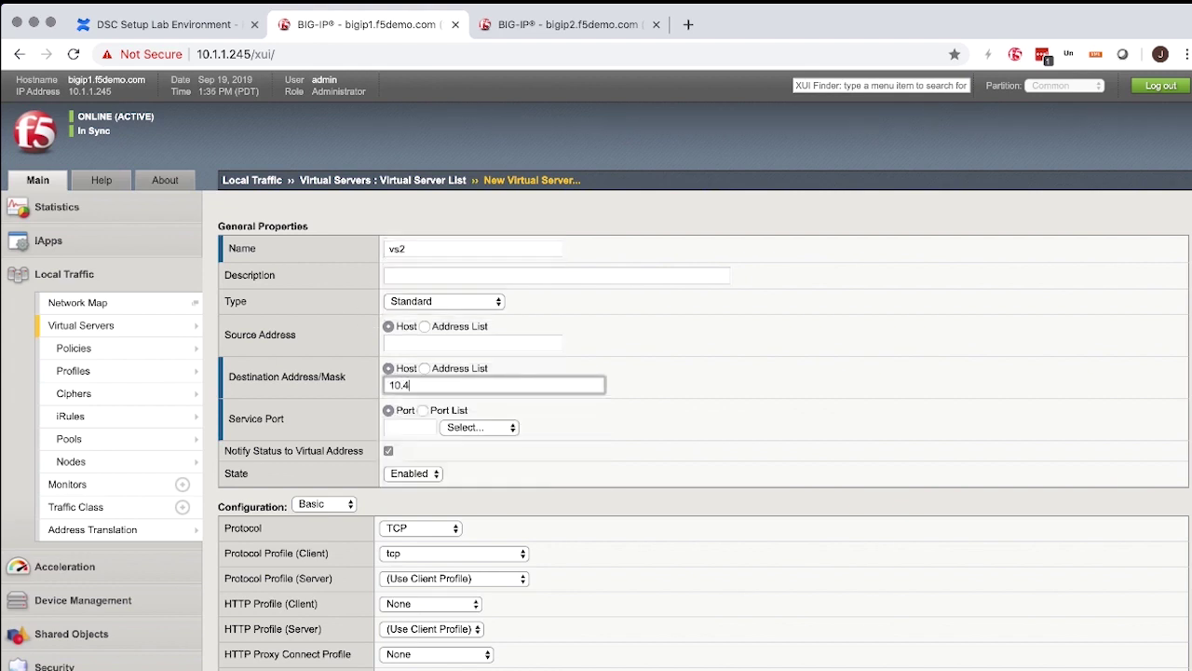
text(7.31)
key(Tab)
text(80)
click(284, 480)
Step: Set the source address translation of virtual server vs2 to Auto Map
scroll(284, 479, down, 10)
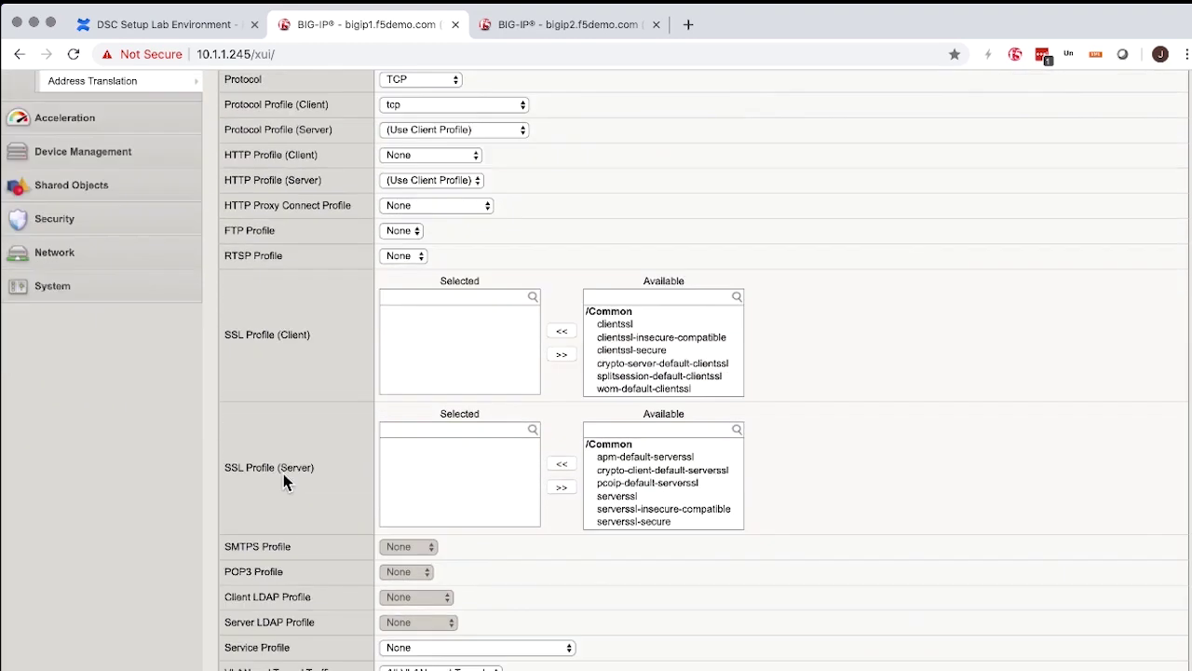
click(400, 507)
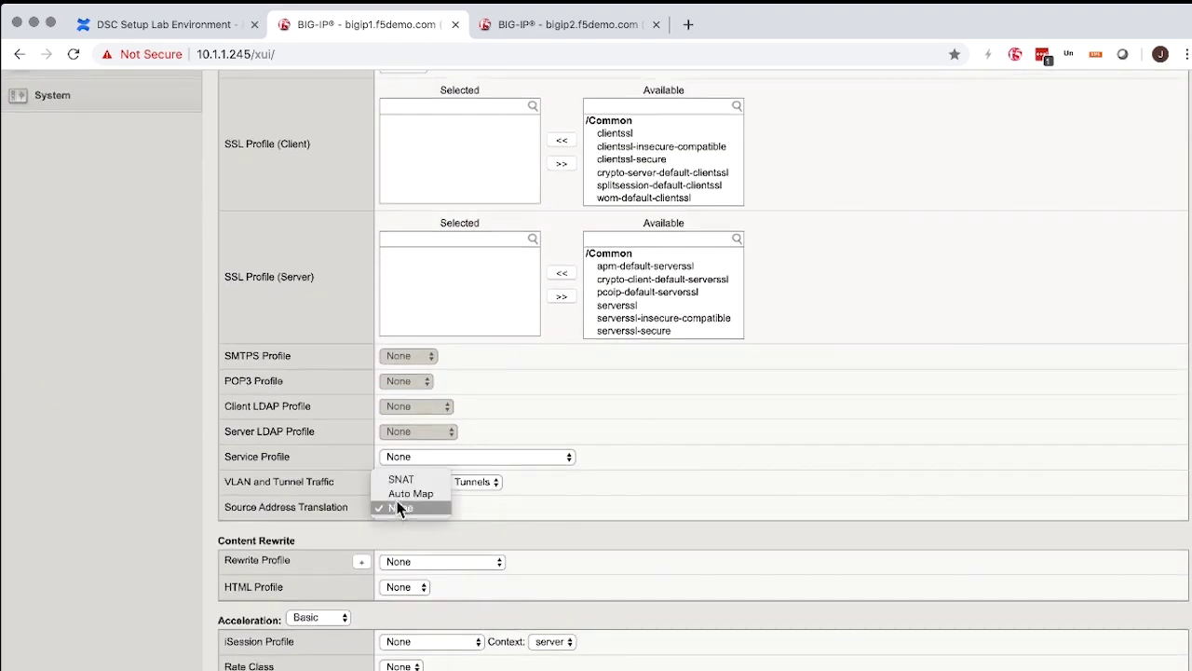
click(407, 490)
scroll(308, 514, up, 1)
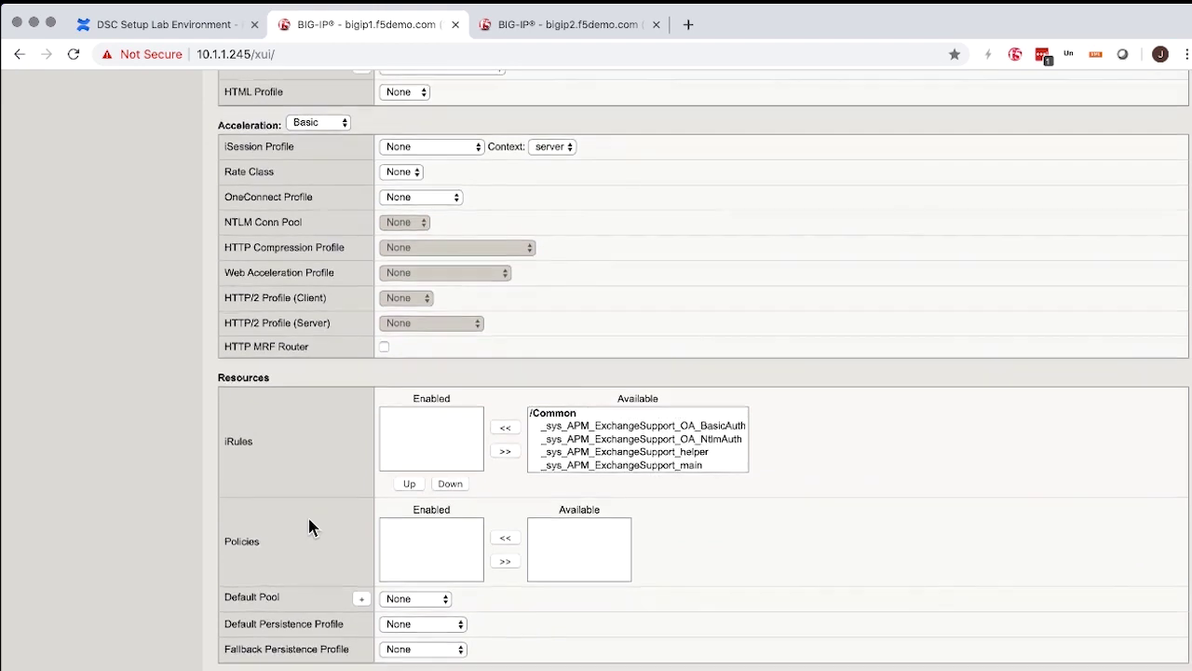
Step: Start a new default pool for vs2 named p80_pool2 and activate the gateway_icmp health monitor for it
click(362, 602)
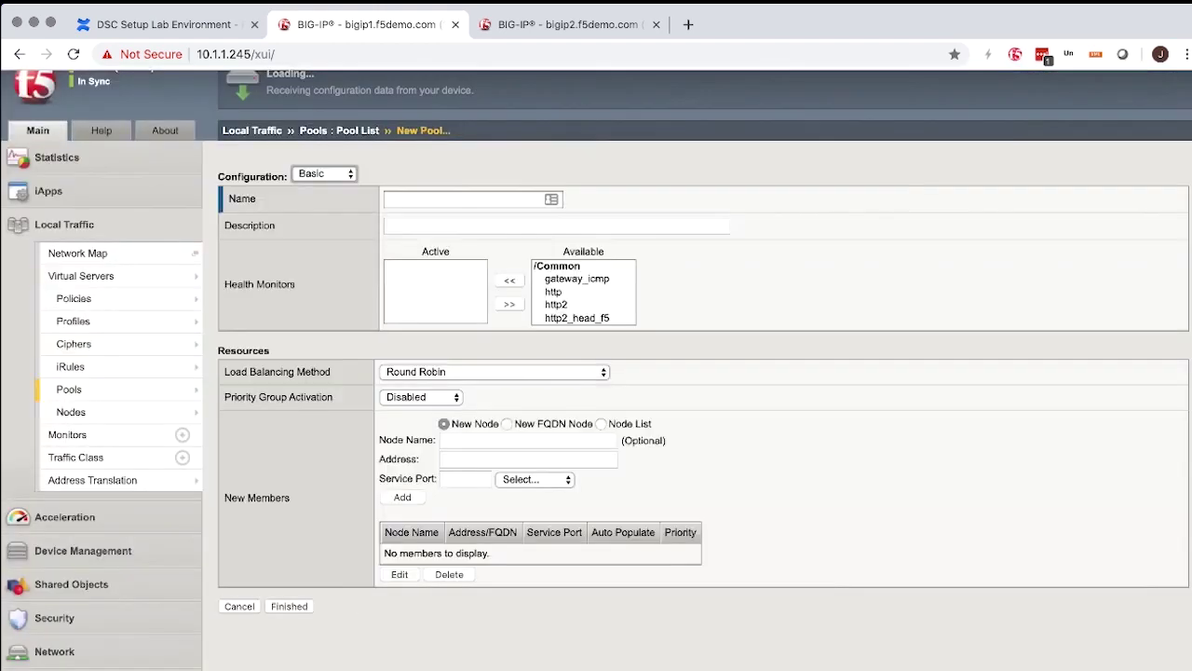
click(405, 200)
text(p80)
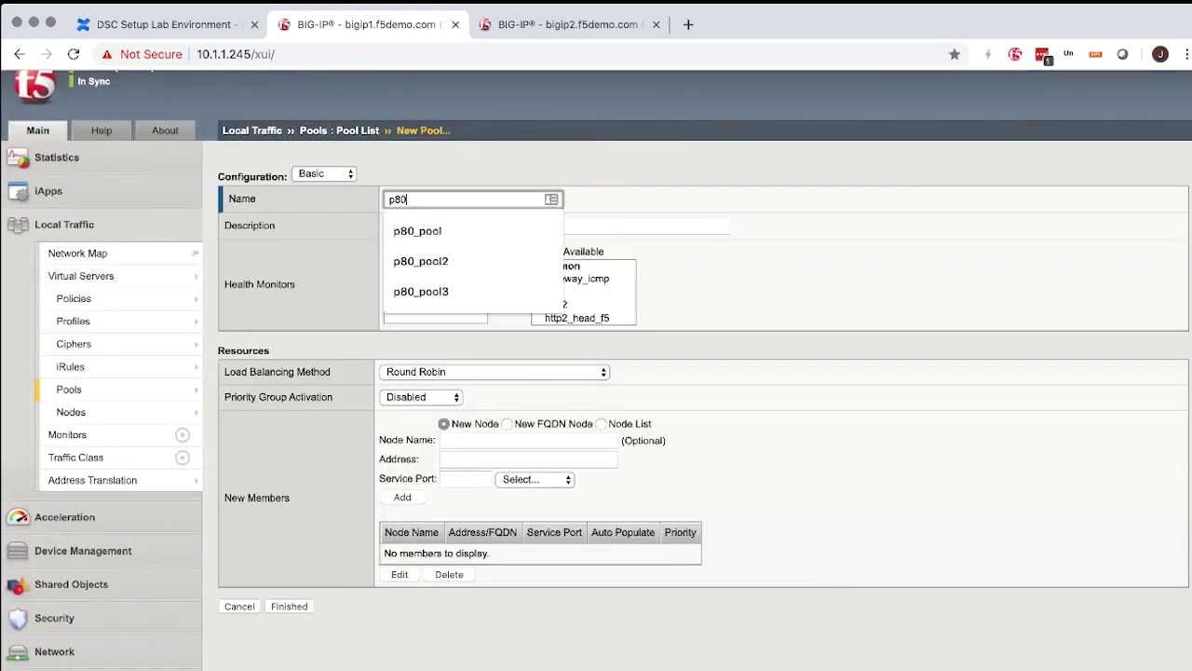
text(_pool2)
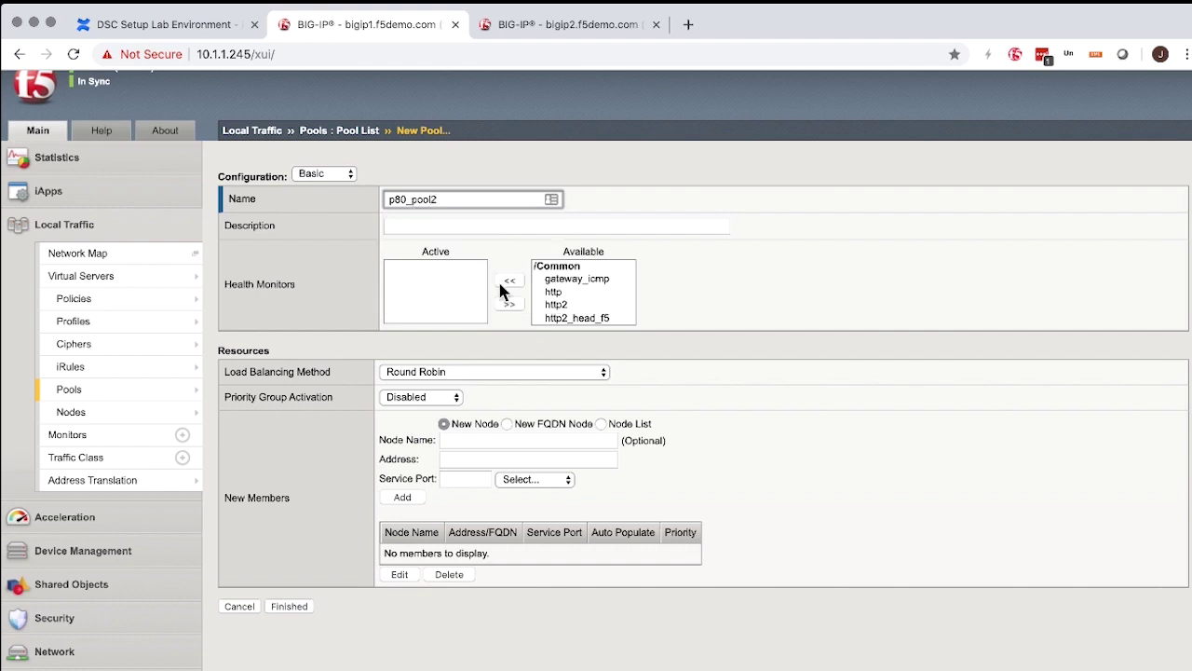
click(557, 279)
click(509, 280)
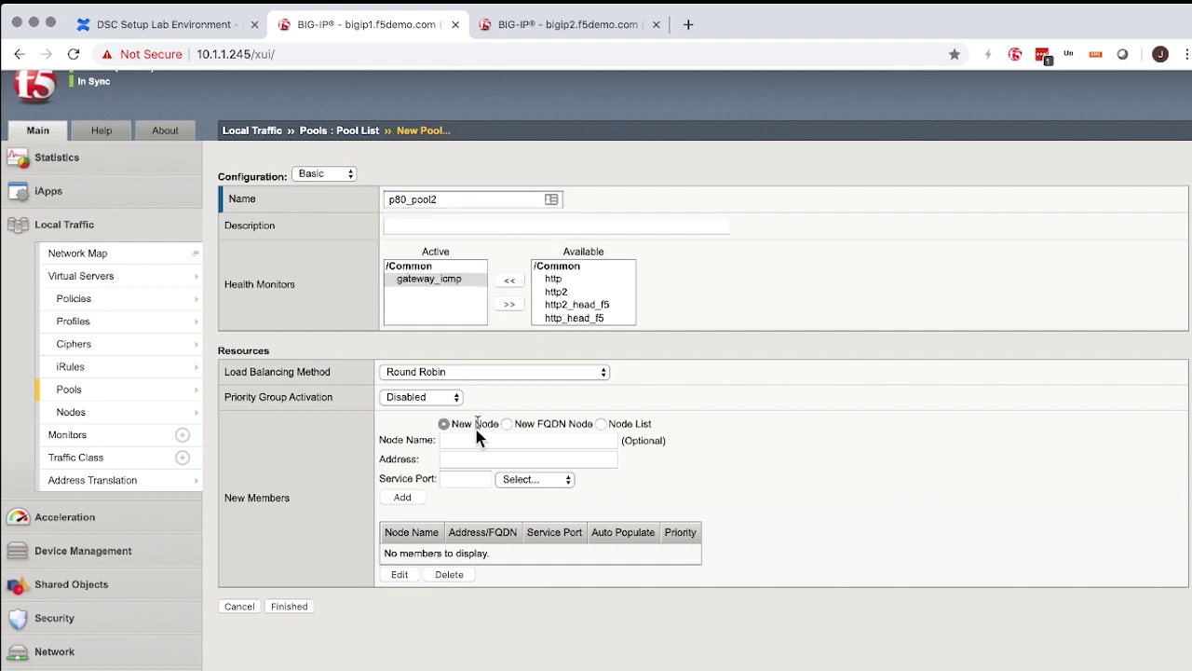
Step: Add members 10.11.17.14 and 10.11.17.15 on service port 80 to the pool and finish creating it
click(475, 455)
mouse_move(134, 419)
text(10.11.17.14)
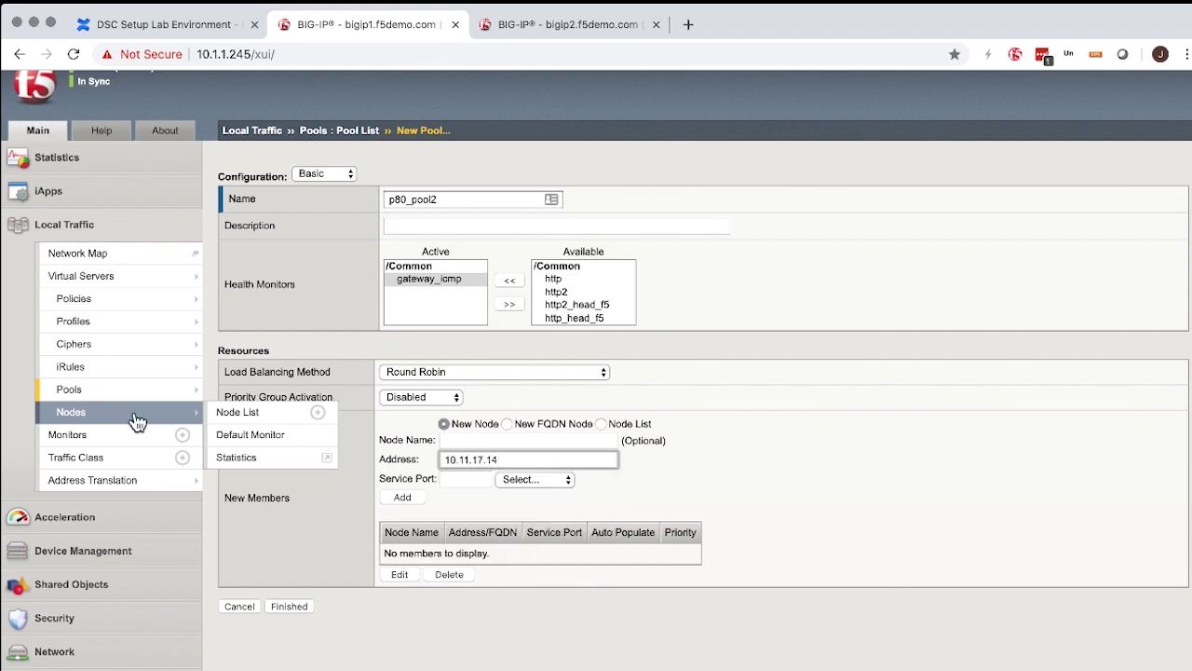
click(449, 477)
text(80)
click(403, 497)
click(494, 460)
key(BackSpace)
text(5)
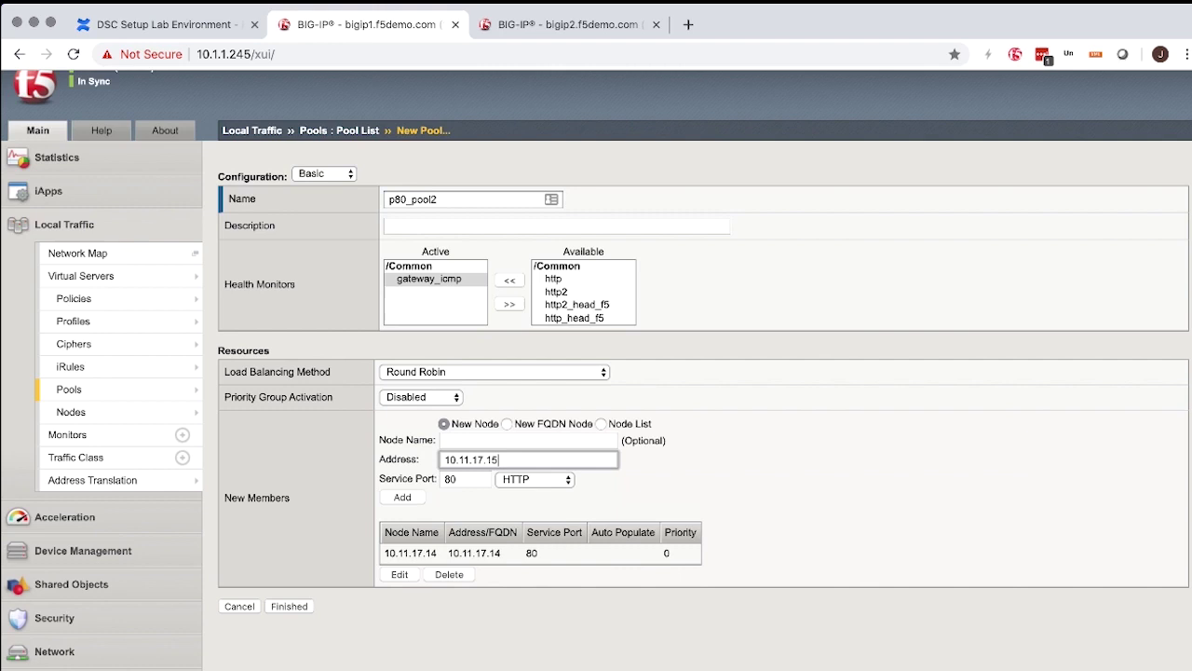
click(418, 496)
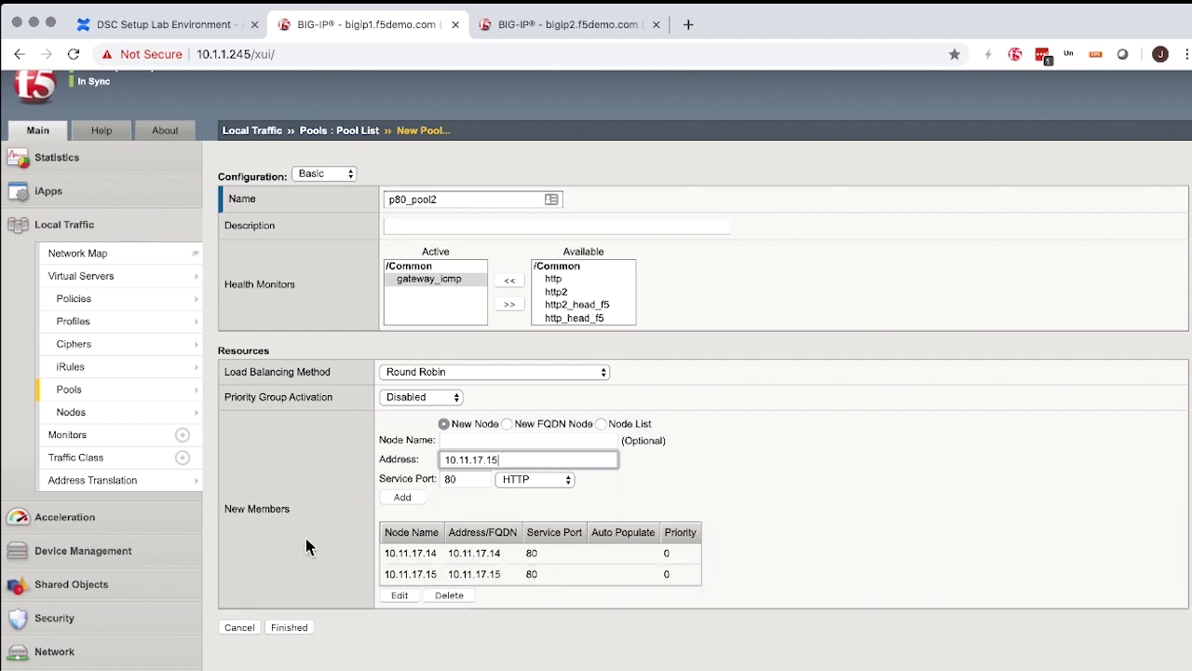
click(296, 630)
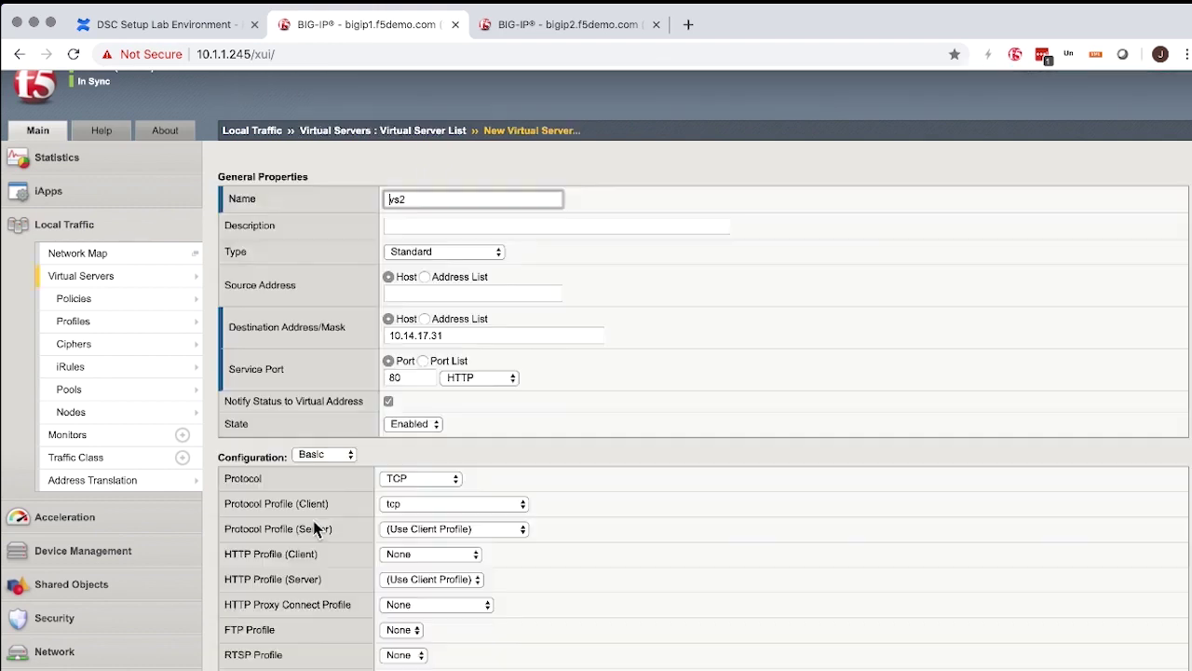
Step: Finish creating virtual server vs2 from the completed form
scroll(314, 527, down, 15)
scroll(314, 527, down, 5)
click(414, 626)
click(419, 666)
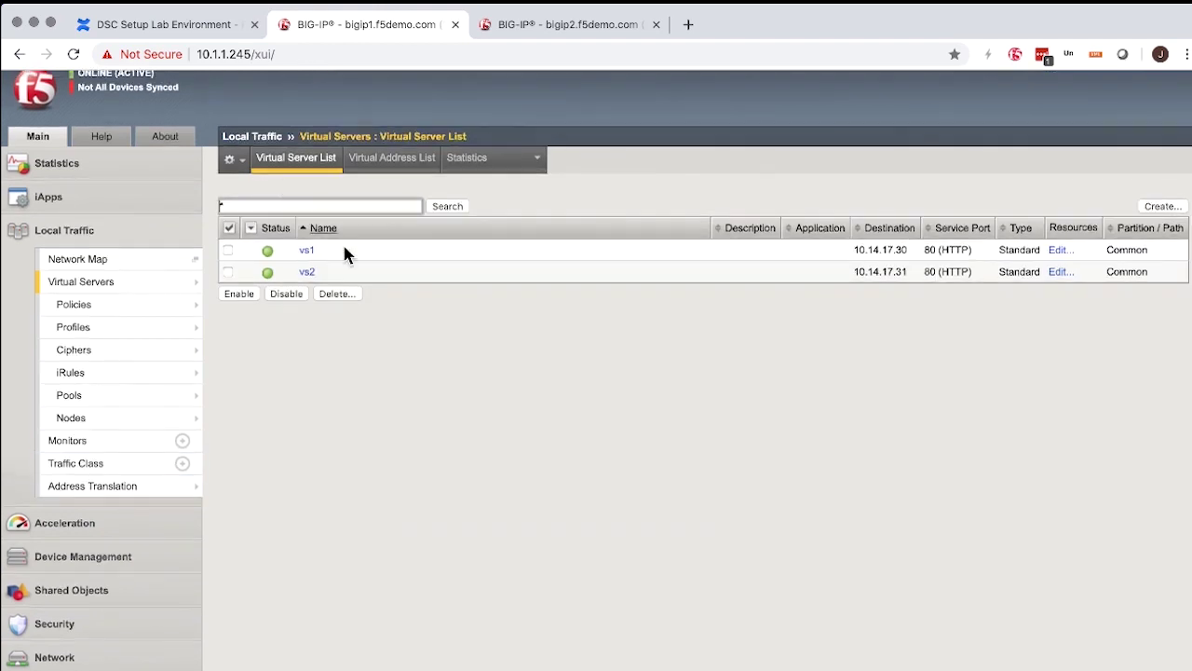
Step: Switch to bigip2, reload its virtual server list, and check whether vs2 has been synchronized
click(578, 25)
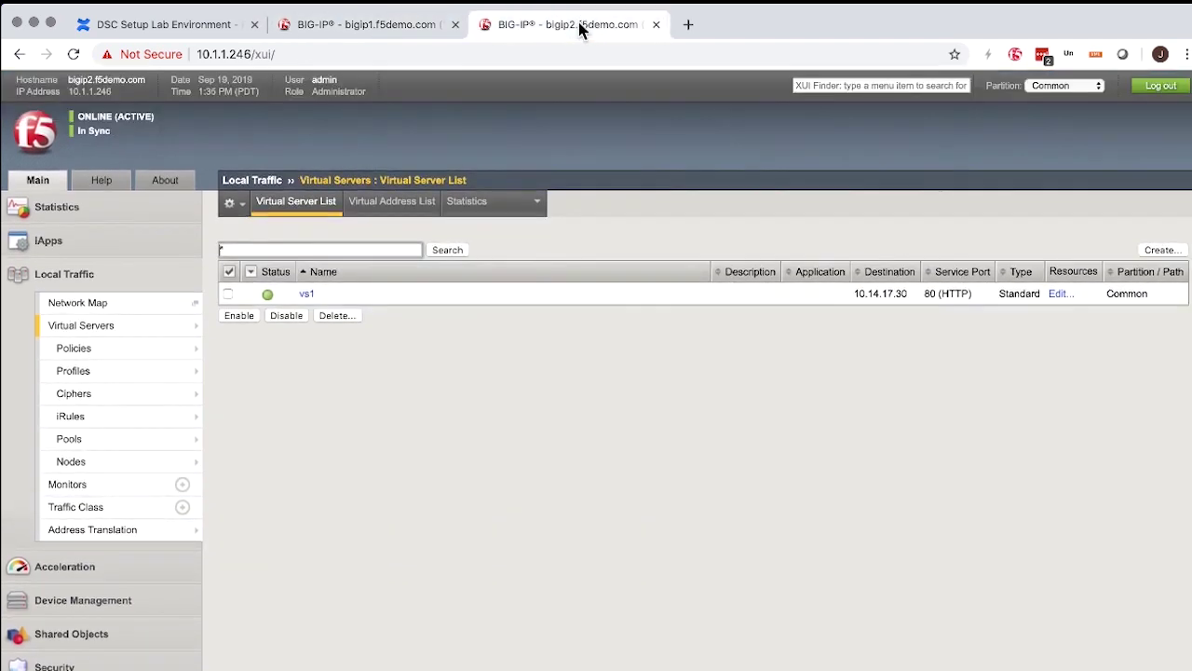
click(98, 325)
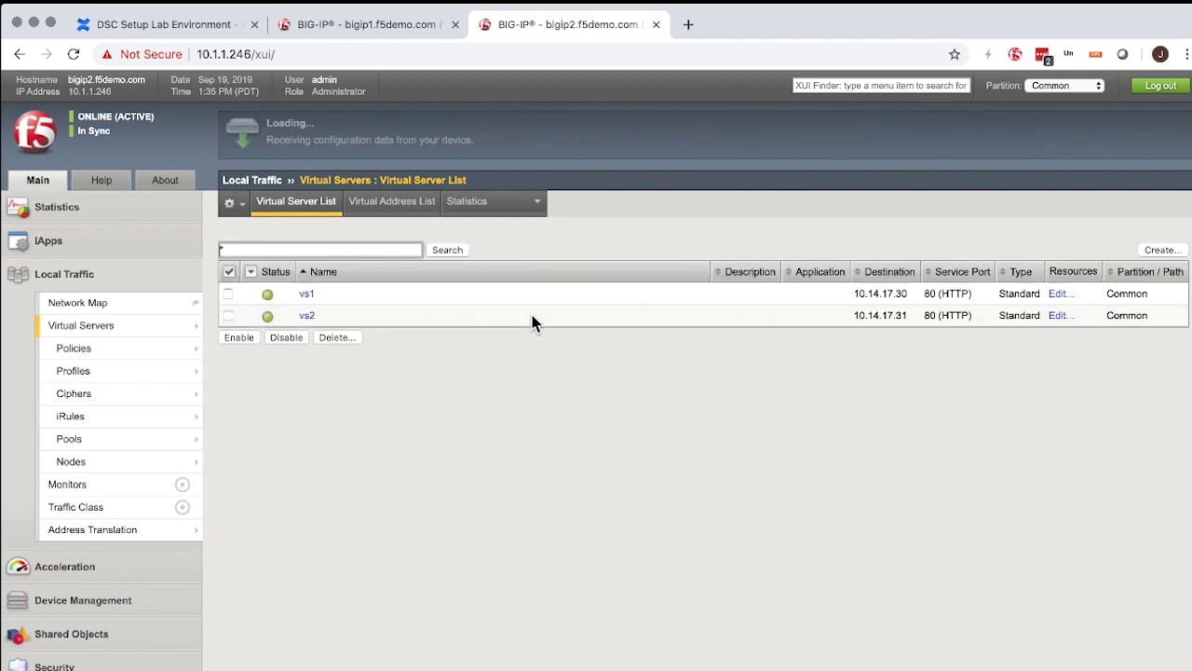
Step: On bigip1, assign virtual address 10.14.17.31 to traffic-group-2 (floating), update it, and return to the virtual address list
click(404, 25)
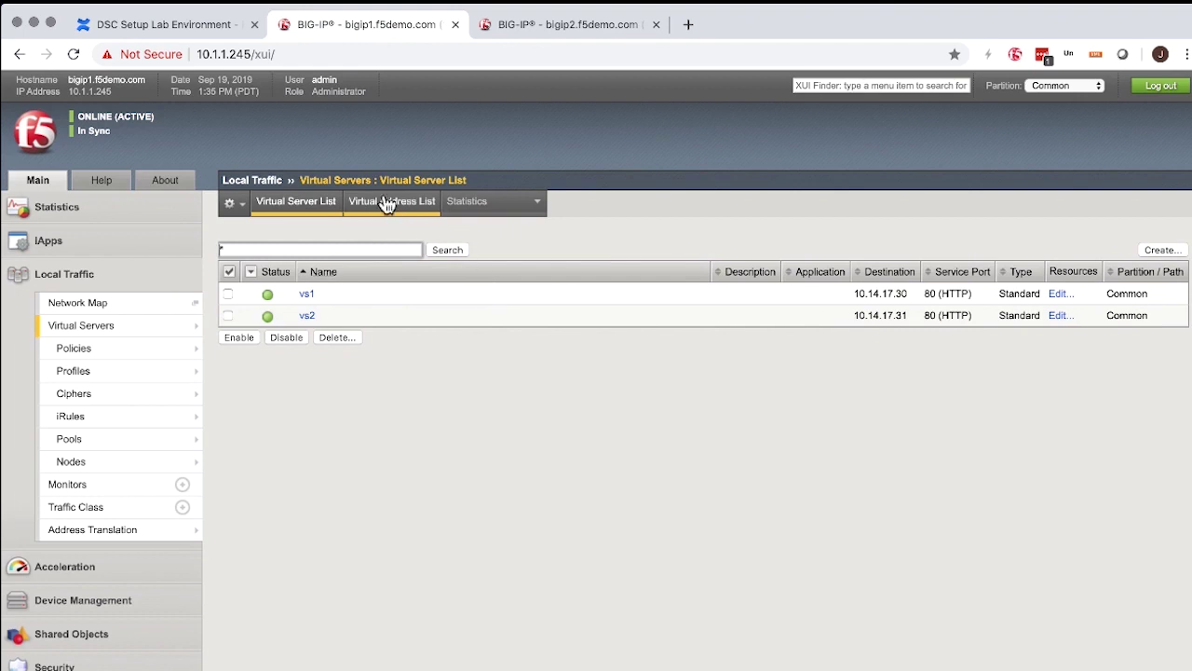
click(390, 203)
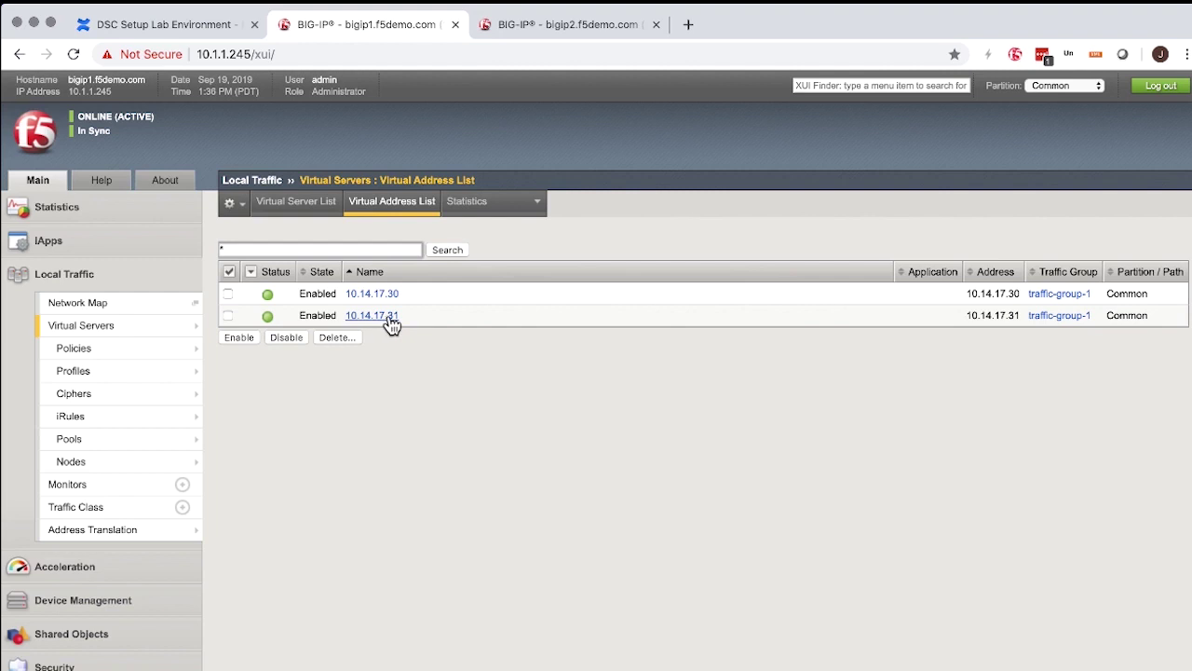
click(362, 316)
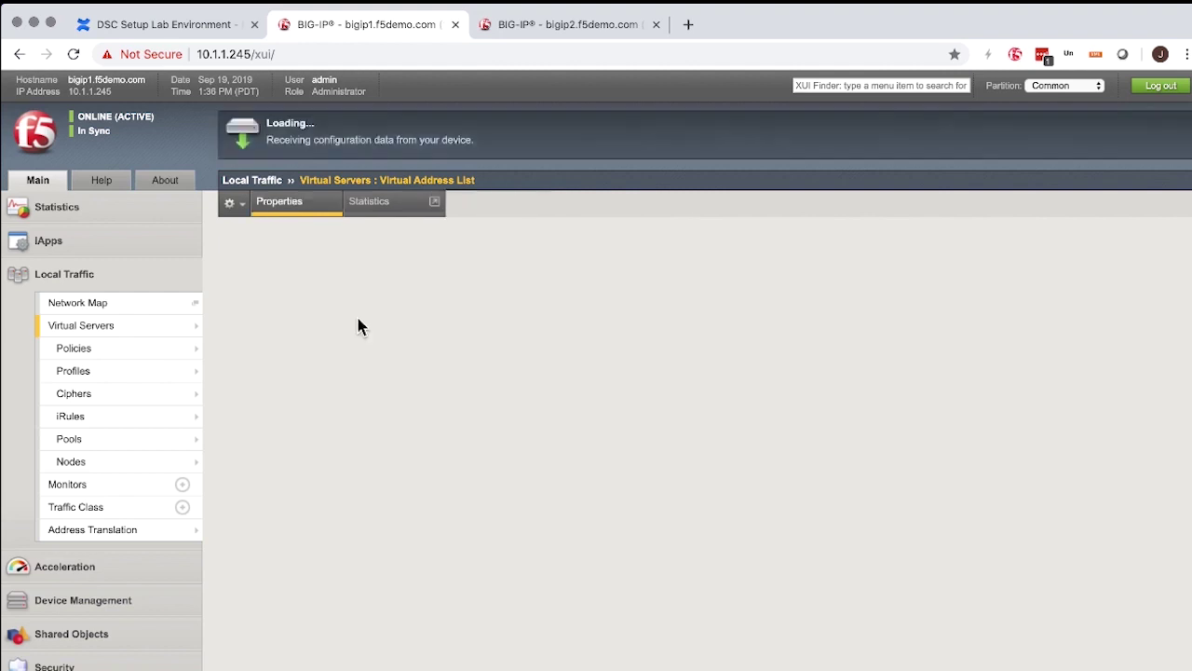
click(474, 354)
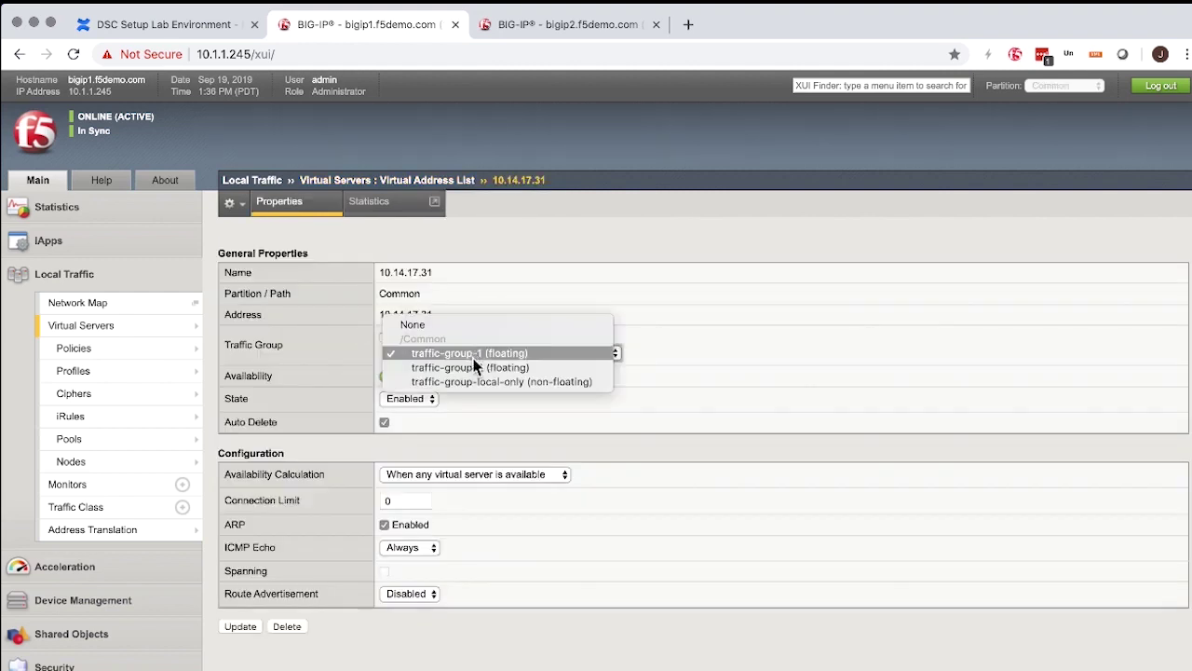
click(474, 369)
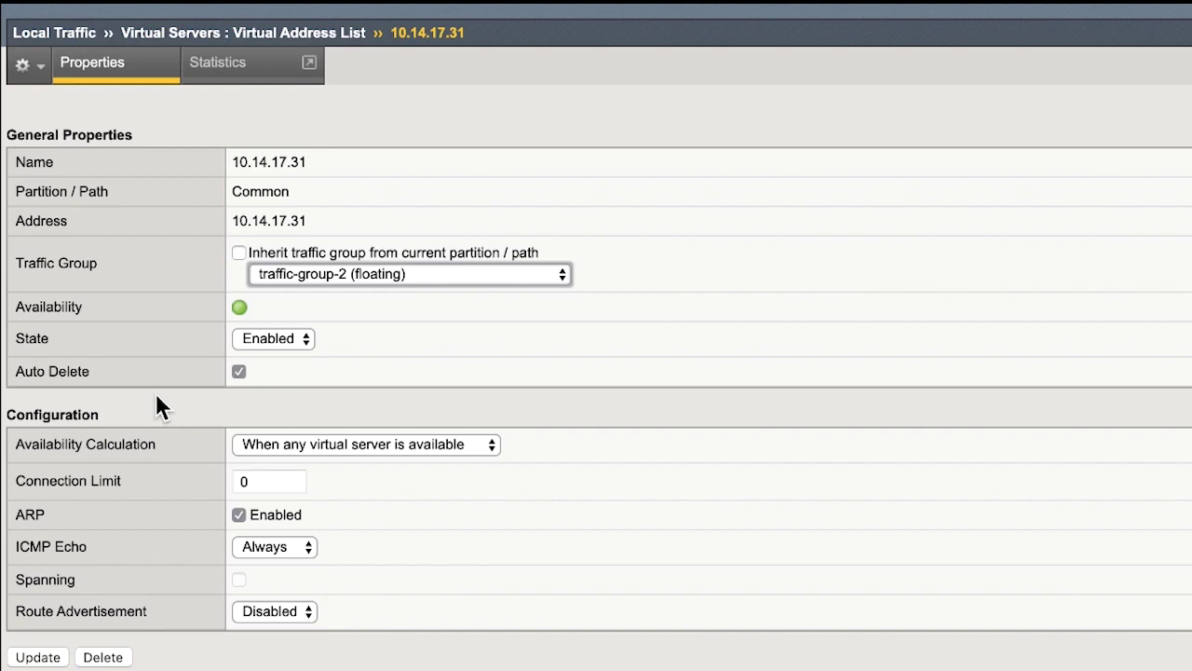
click(26, 658)
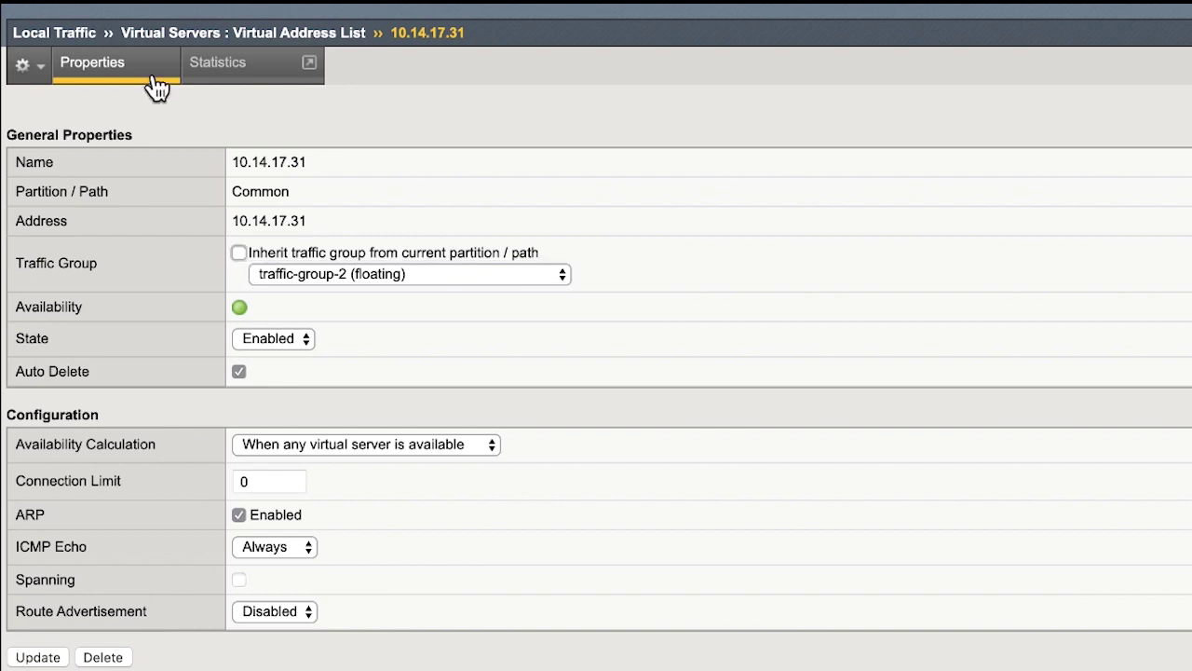
click(209, 34)
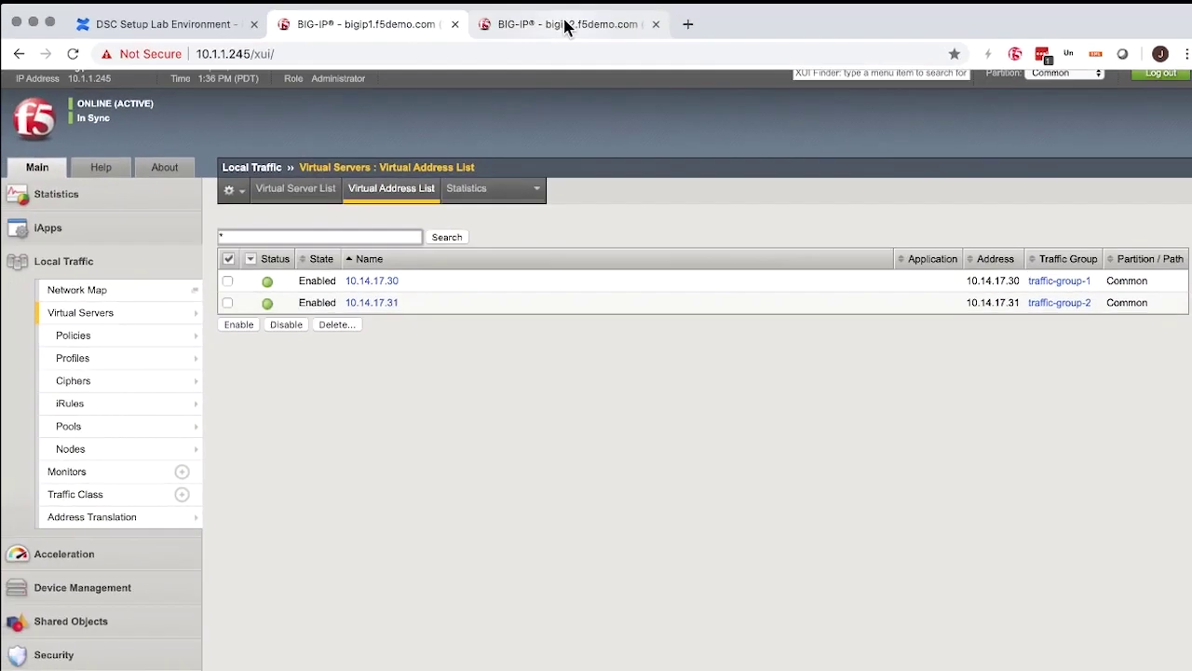
Step: On bigip2, check the virtual addresses' traffic groups and each group's active device, and compare with the device status on bigip1
click(567, 26)
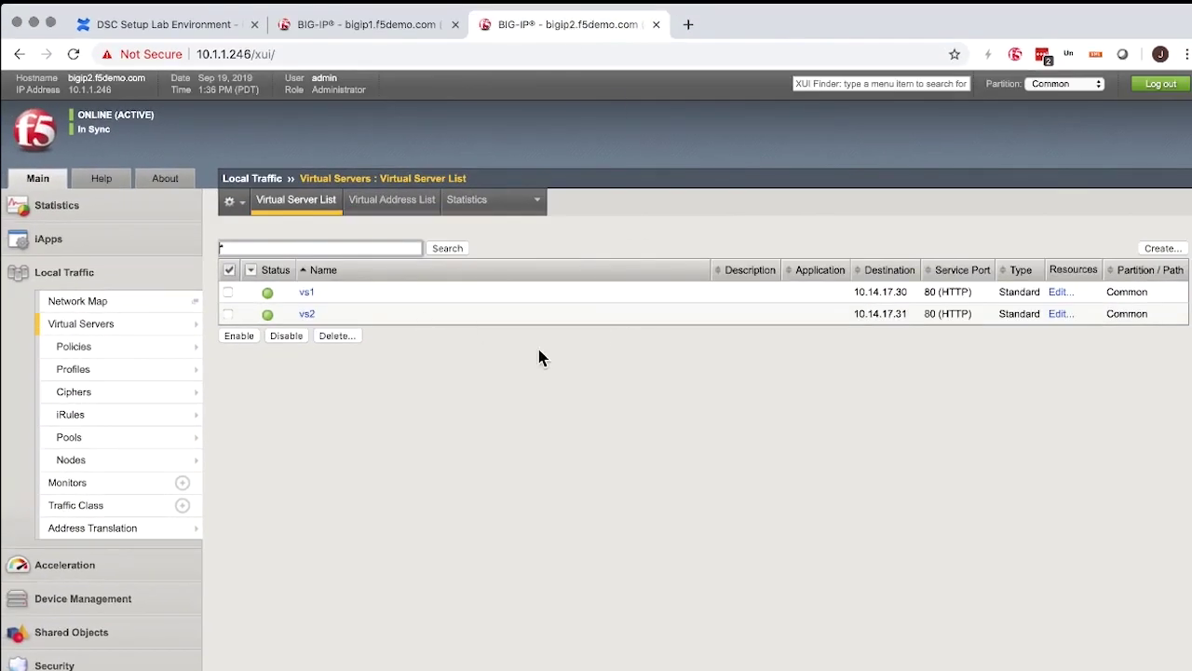
click(249, 346)
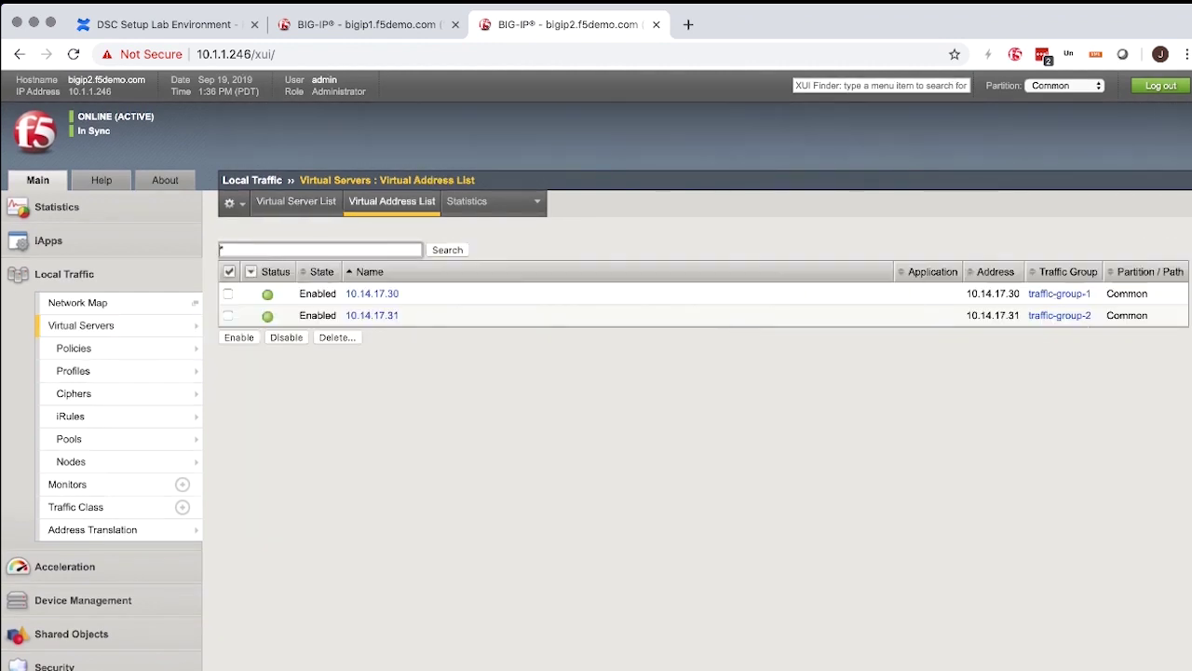
click(72, 603)
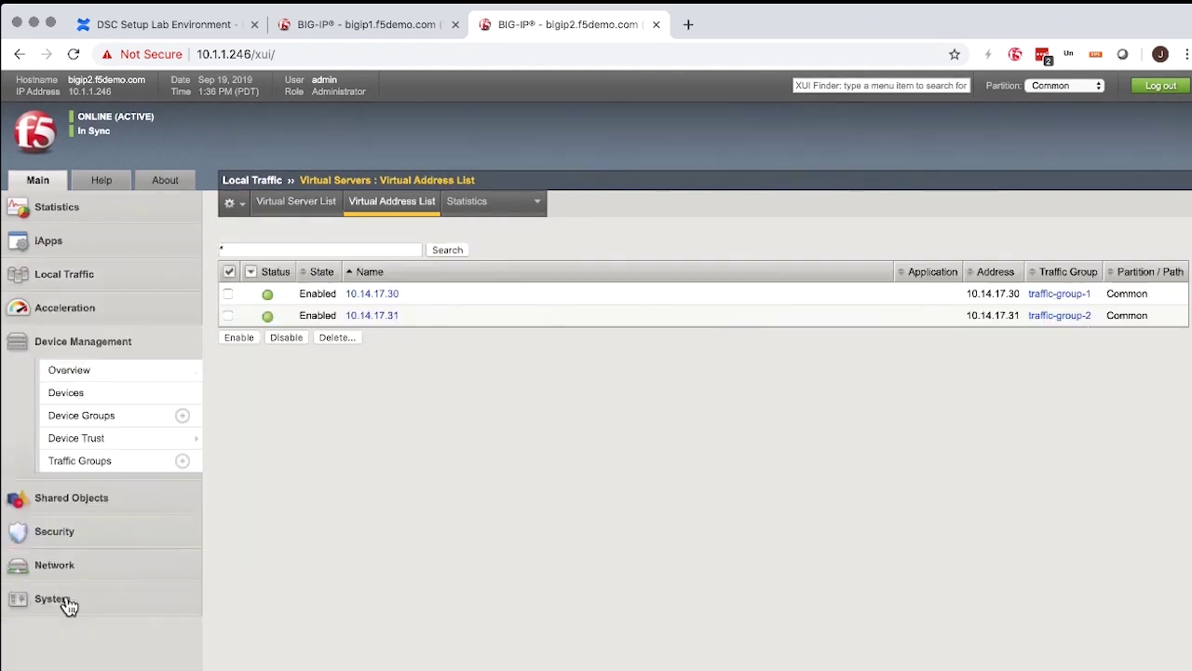
click(86, 461)
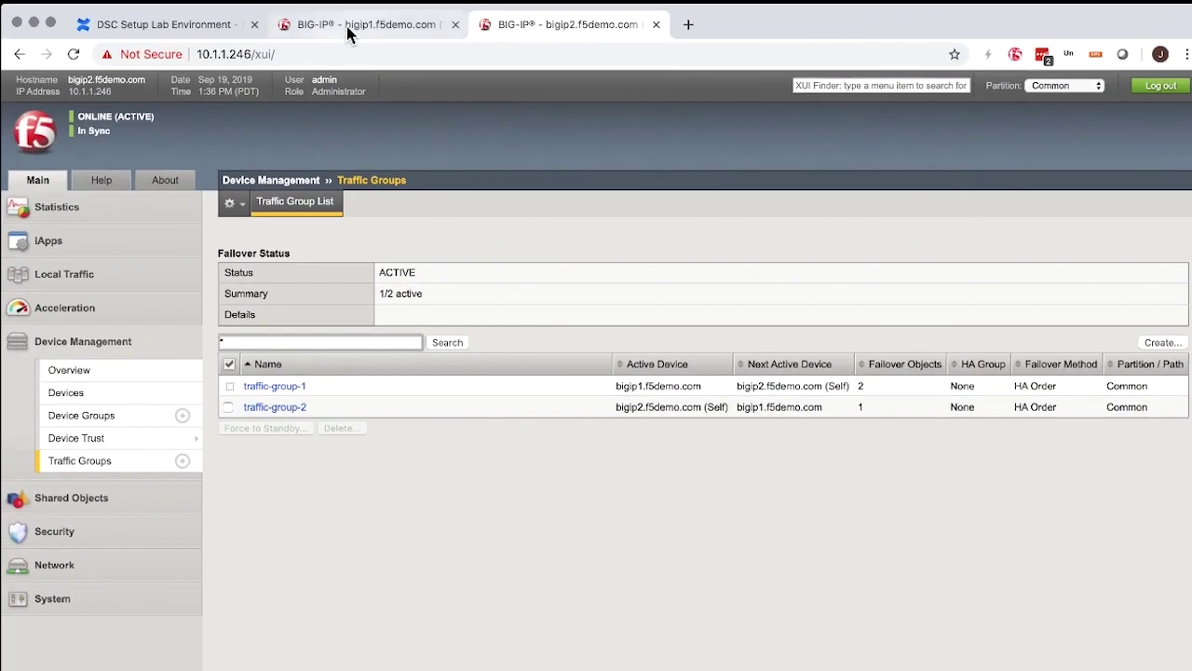
click(348, 27)
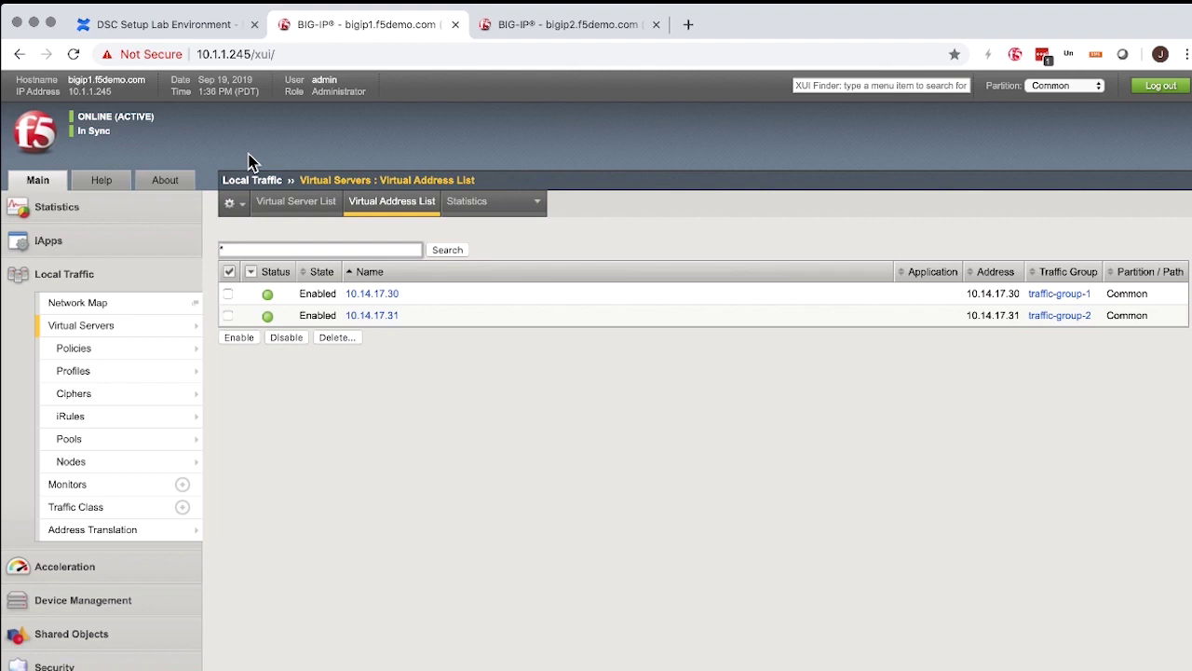
Step: On bigip2, force traffic-group-2 to standby and confirm the failover
click(542, 28)
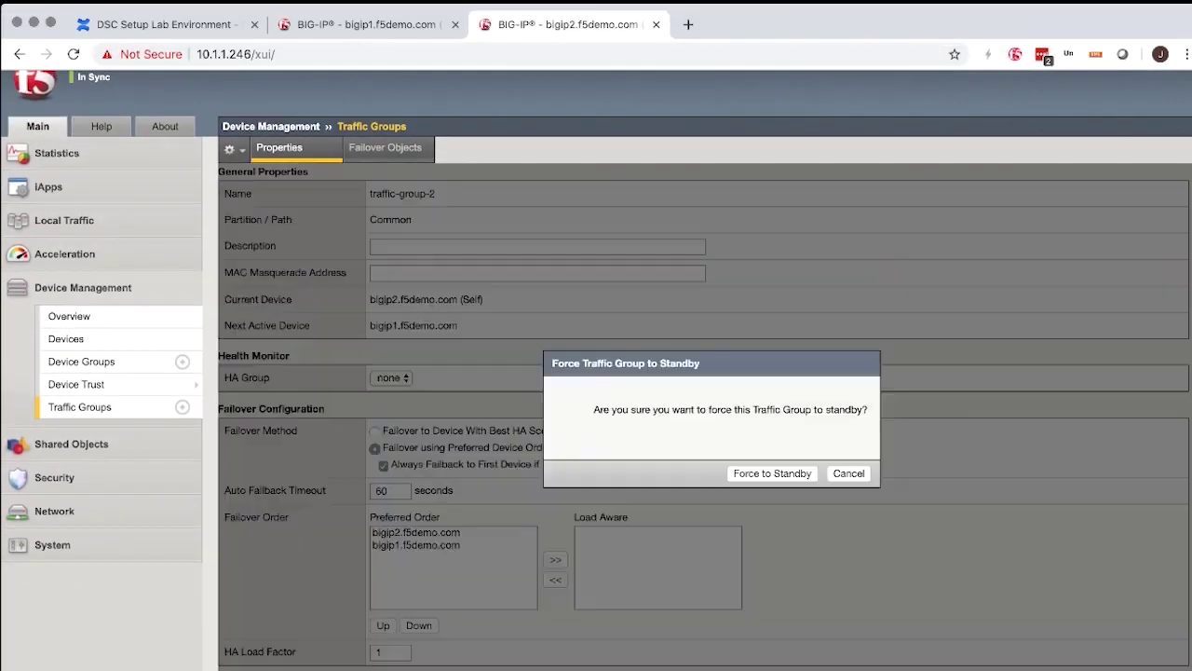
click(754, 475)
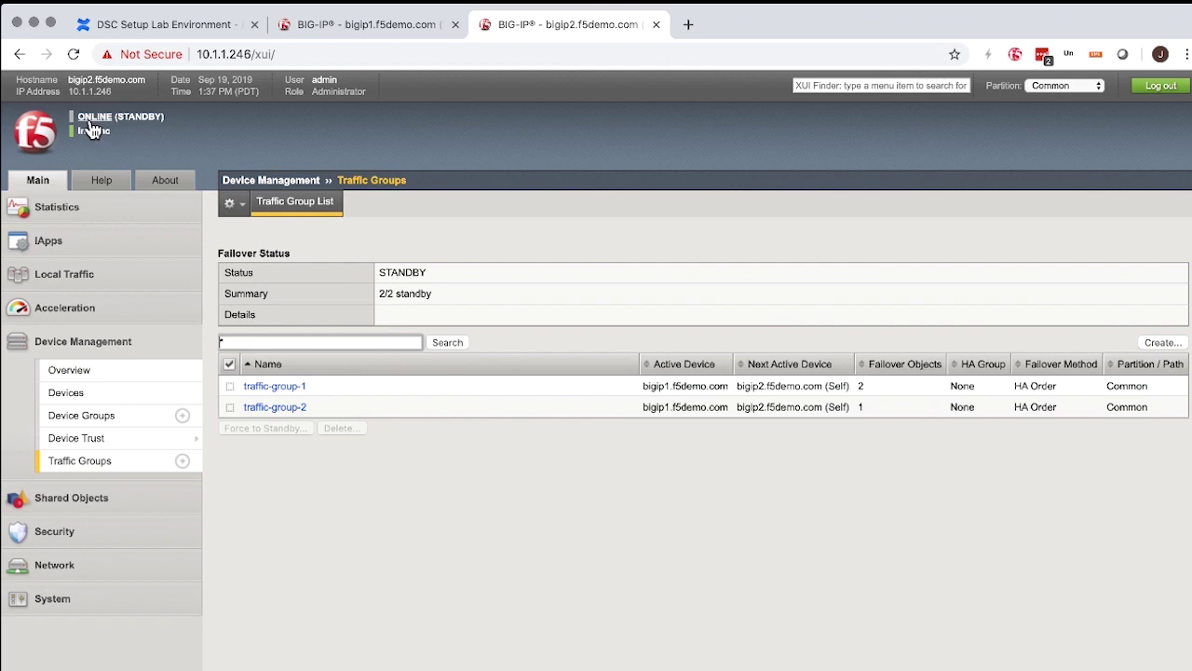
Step: Open the traffic group list on bigip1 and examine the active device of traffic-group-1 and traffic-group-2
click(338, 33)
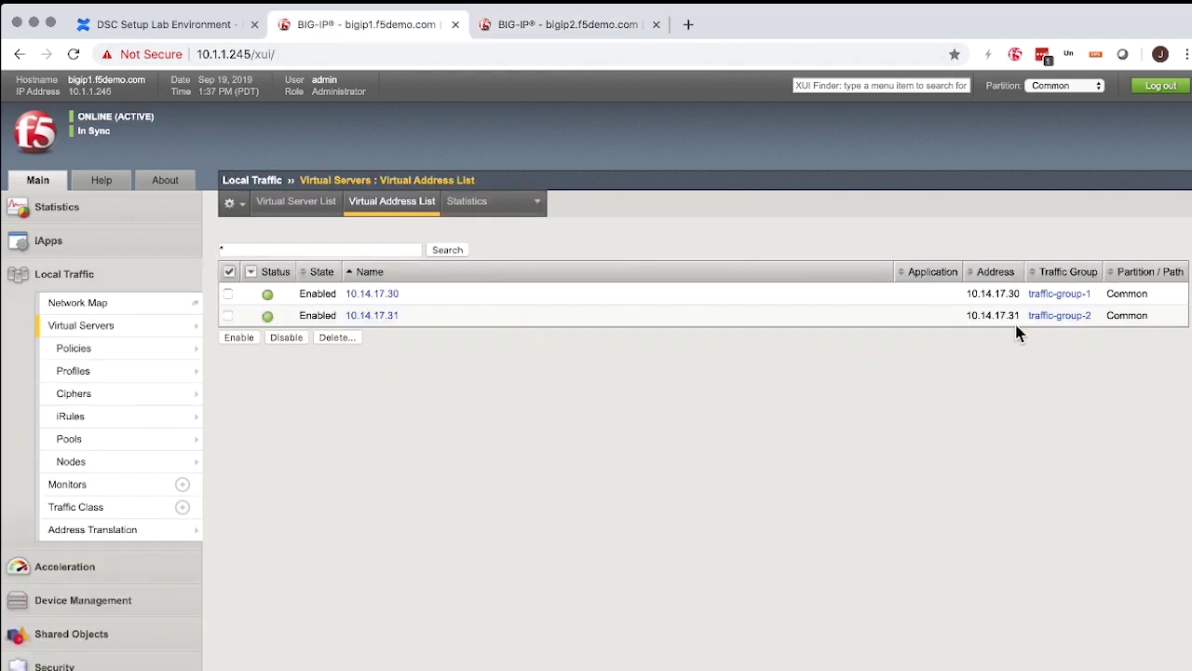
click(86, 603)
click(93, 460)
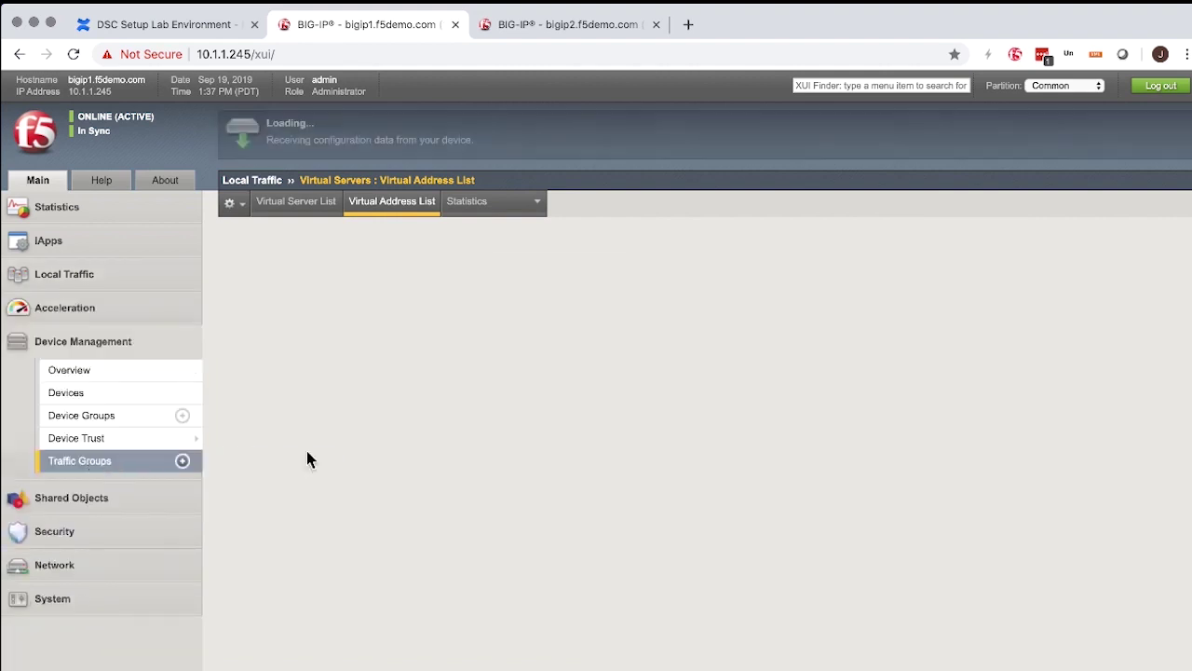
drag(632, 385, 674, 404)
click(674, 404)
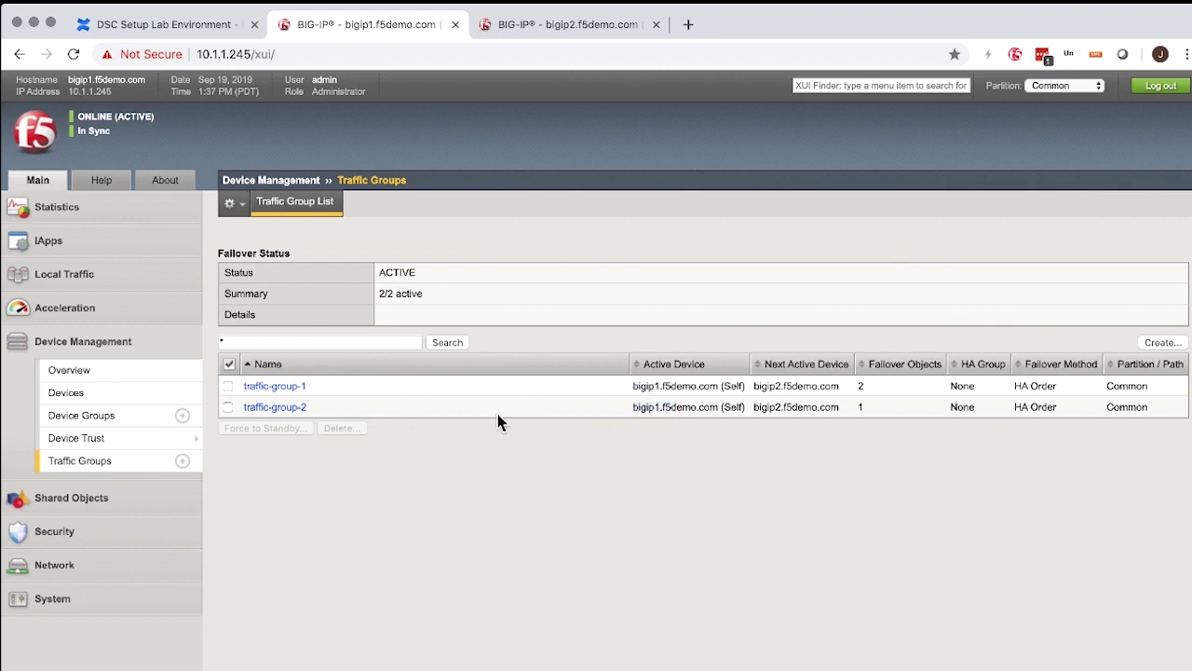
Step: On bigip1, review the groups' failover objects, force traffic-group-2 to standby, and check its active device in the traffic group list
drag(857, 415, 857, 399)
click(879, 413)
double_click(860, 385)
click(291, 410)
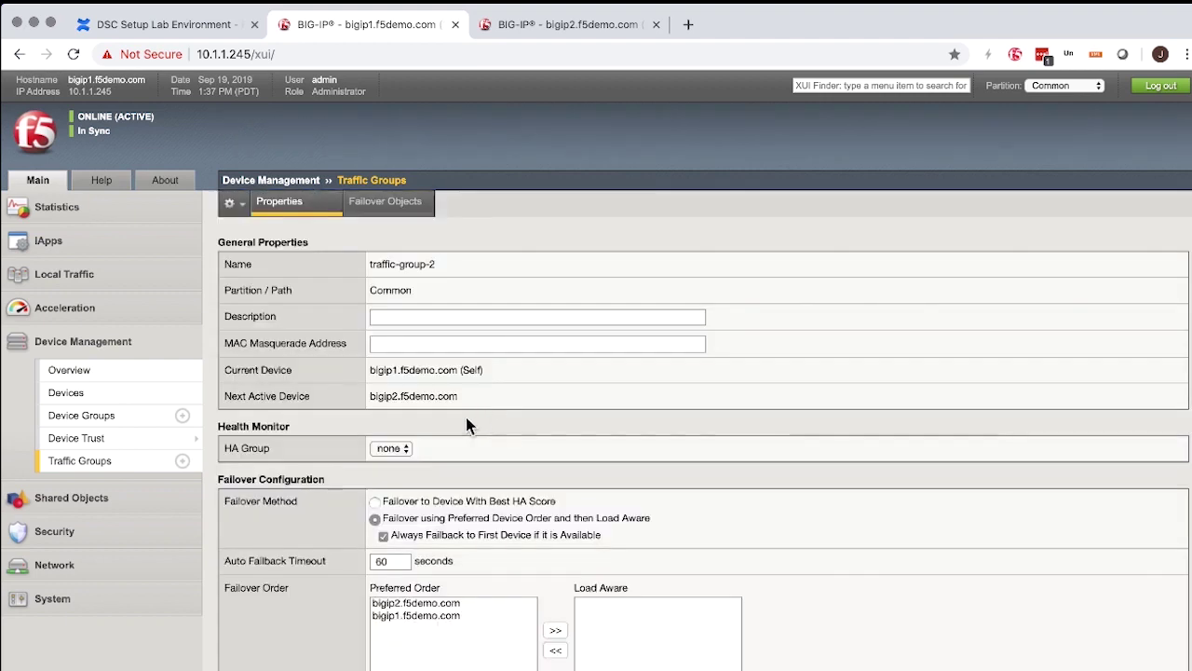
scroll(354, 578, down, 3)
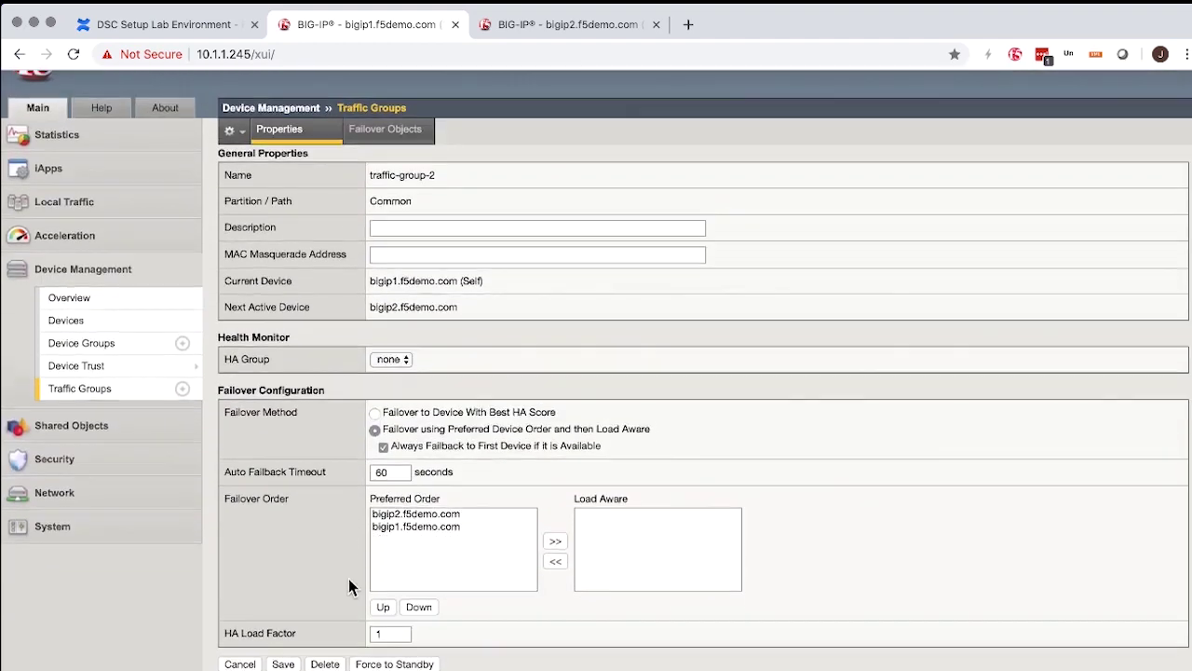
click(394, 659)
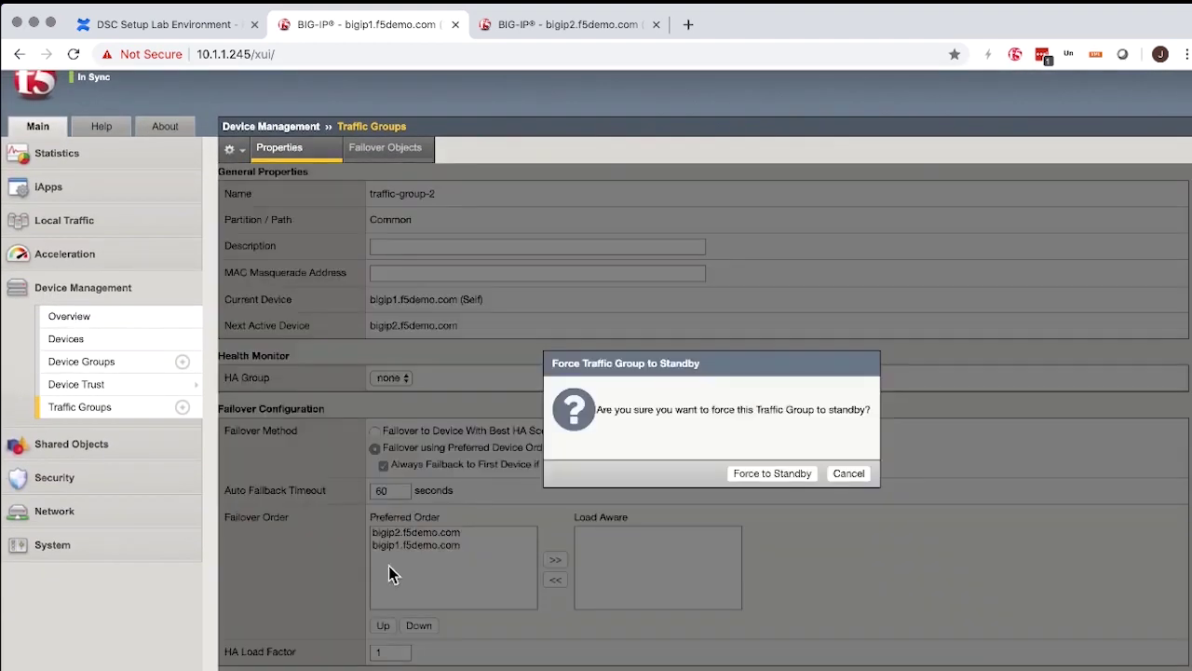
click(791, 475)
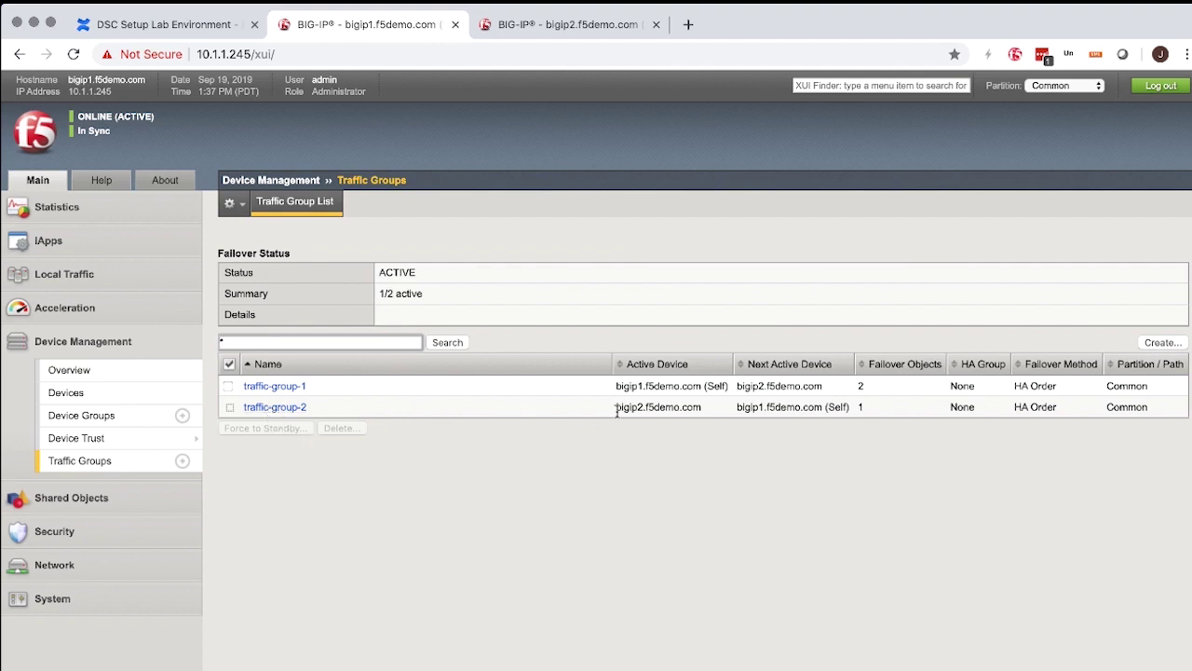
drag(618, 410, 718, 404)
click(702, 436)
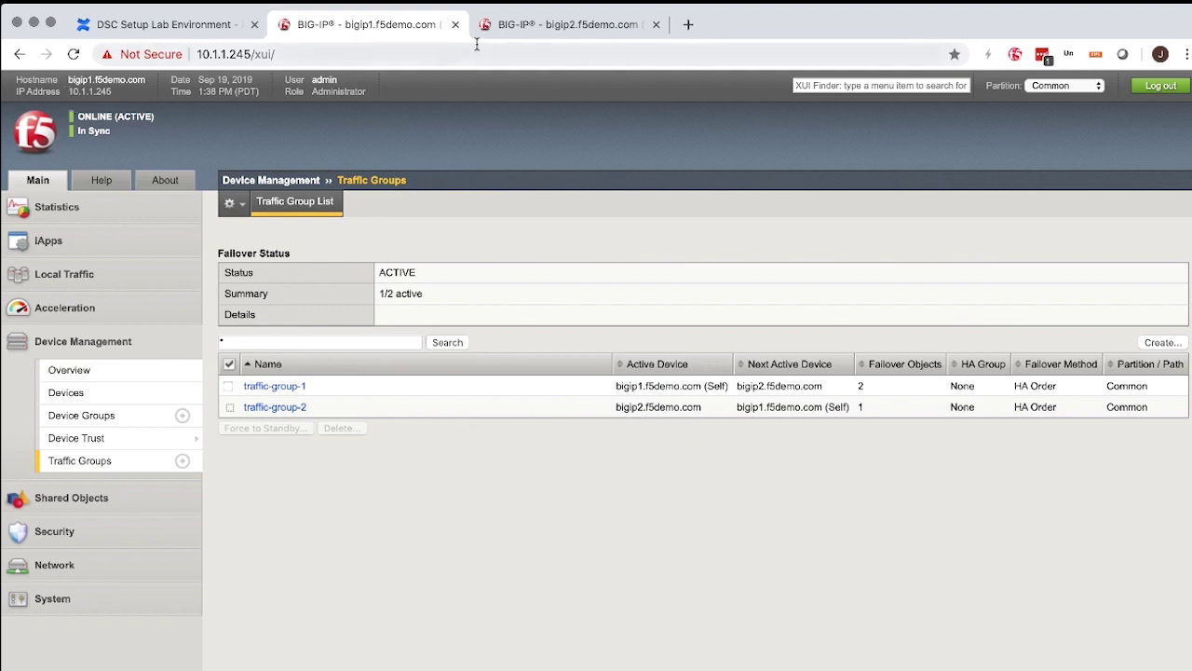
click(511, 25)
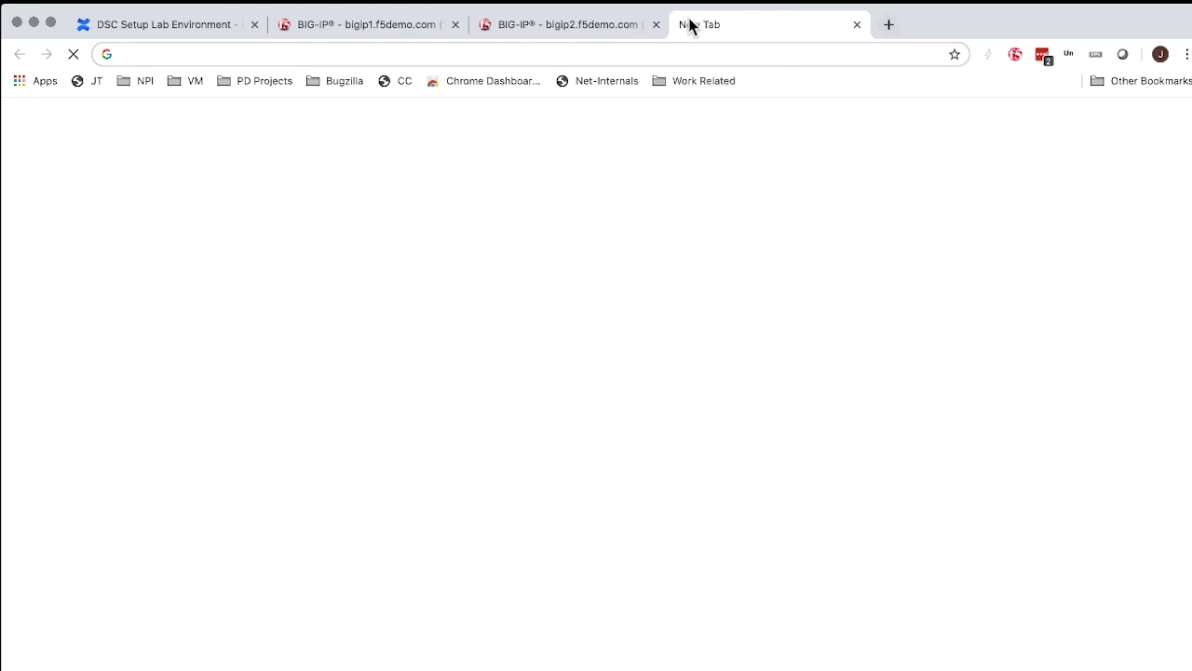
text(httpP)
key(BackSpace)
text(:)
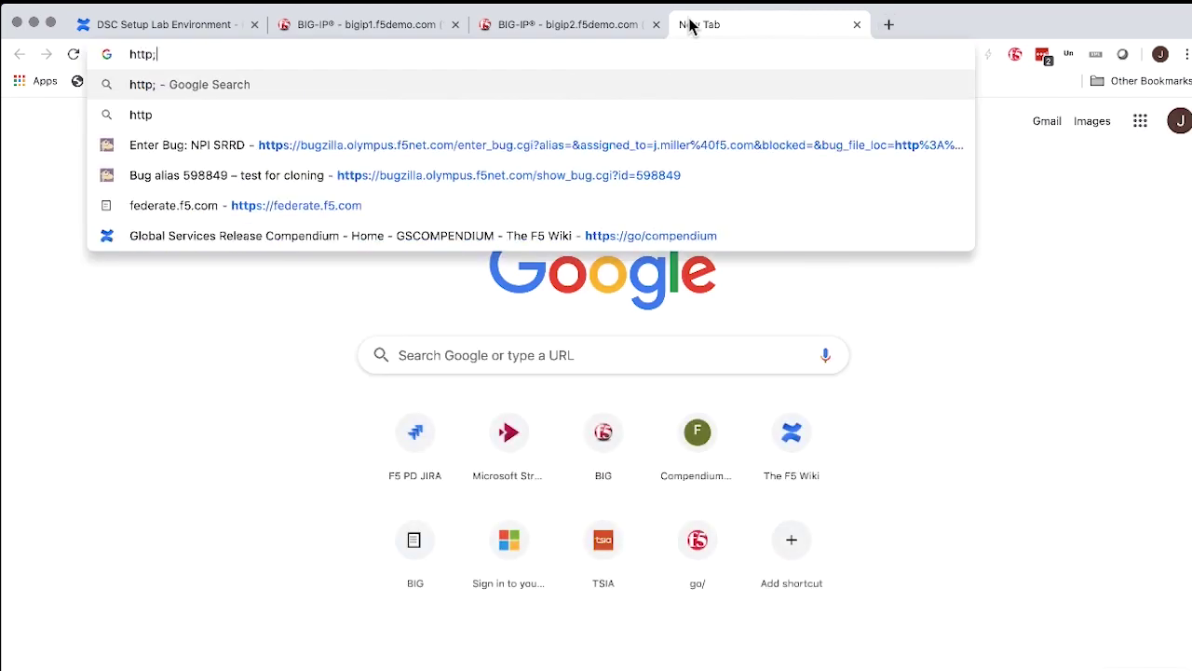
text(//10.14)
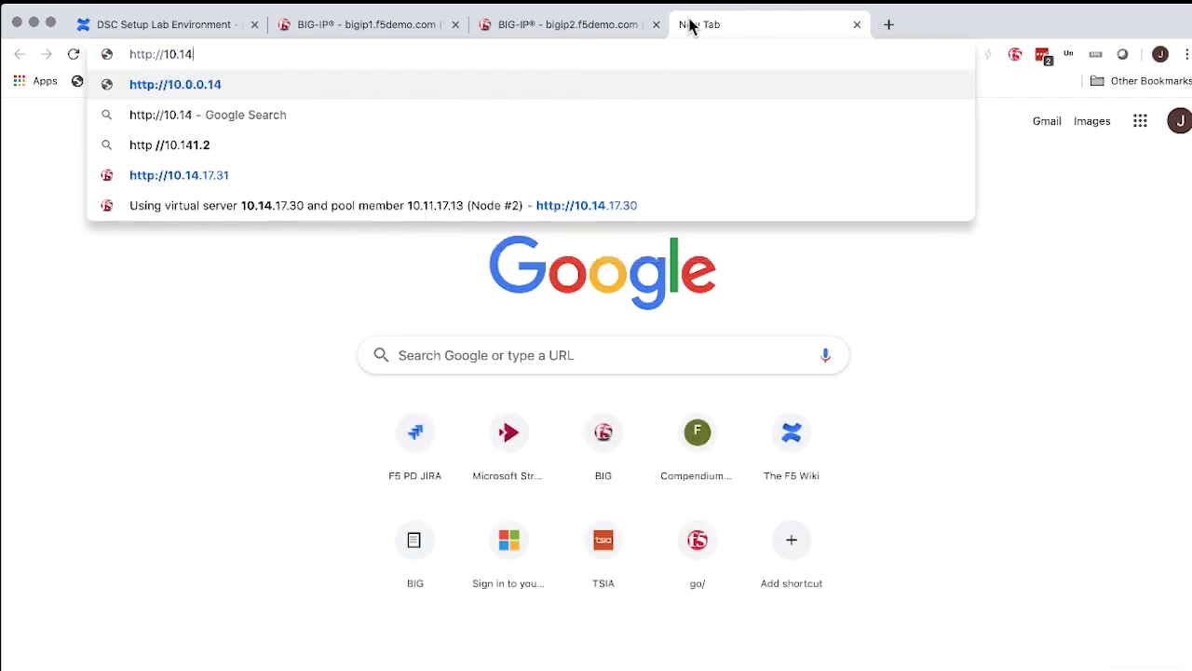
text(.17.30)
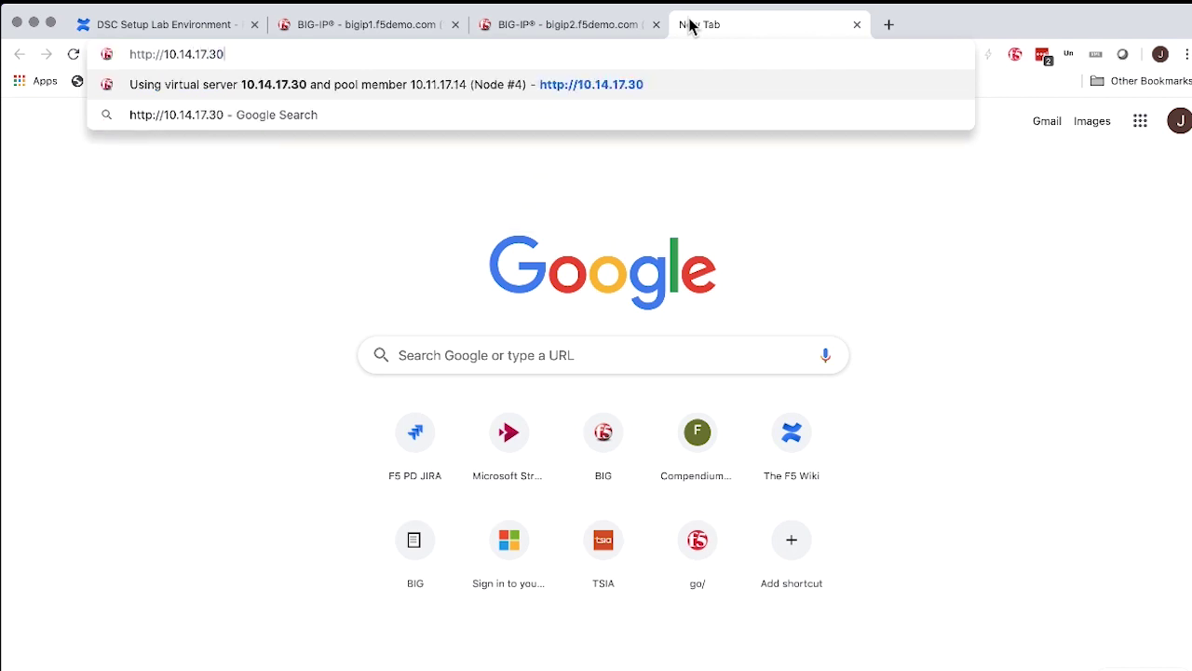
key(Return)
Step: Load the second virtual server site, 10.14.17.31, in another new browser tab, reusing the copied address of the first one
click(247, 56)
key(ctrl+c)
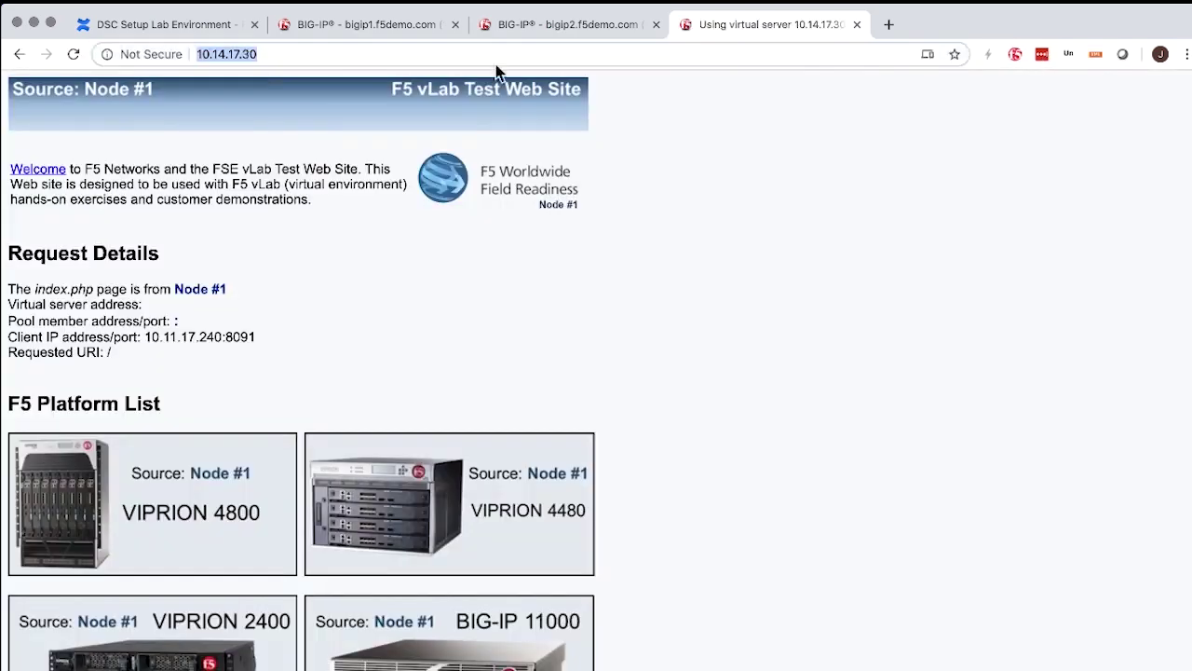
click(893, 26)
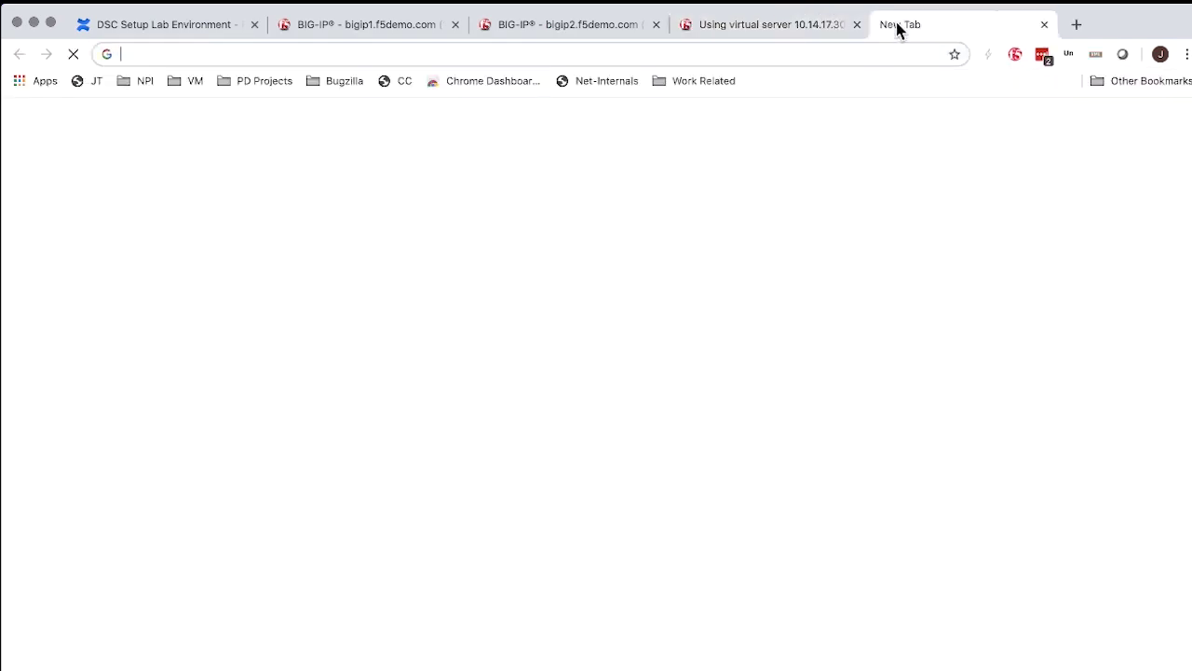
key(ctrl+v)
key(BackSpace)
key(BackSpace)
text(1)
key(Return)
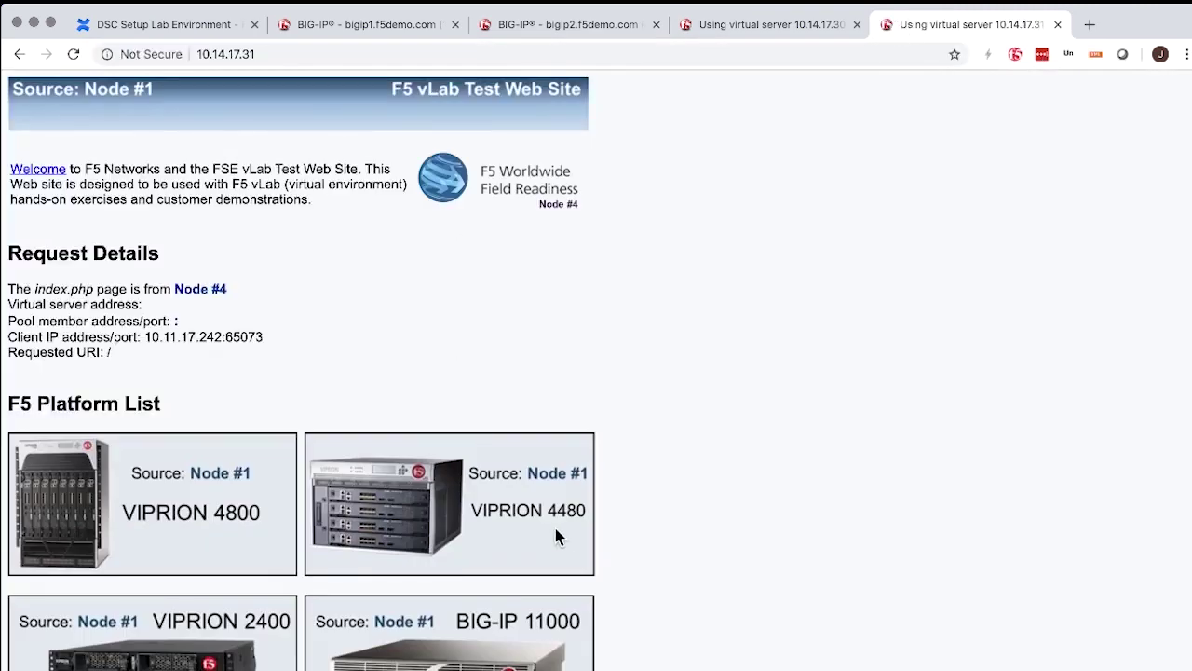
Step: Compare the client IP address in the request details of the 10.14.17.31 and 10.14.17.30 pages
scroll(468, 421, down, 1)
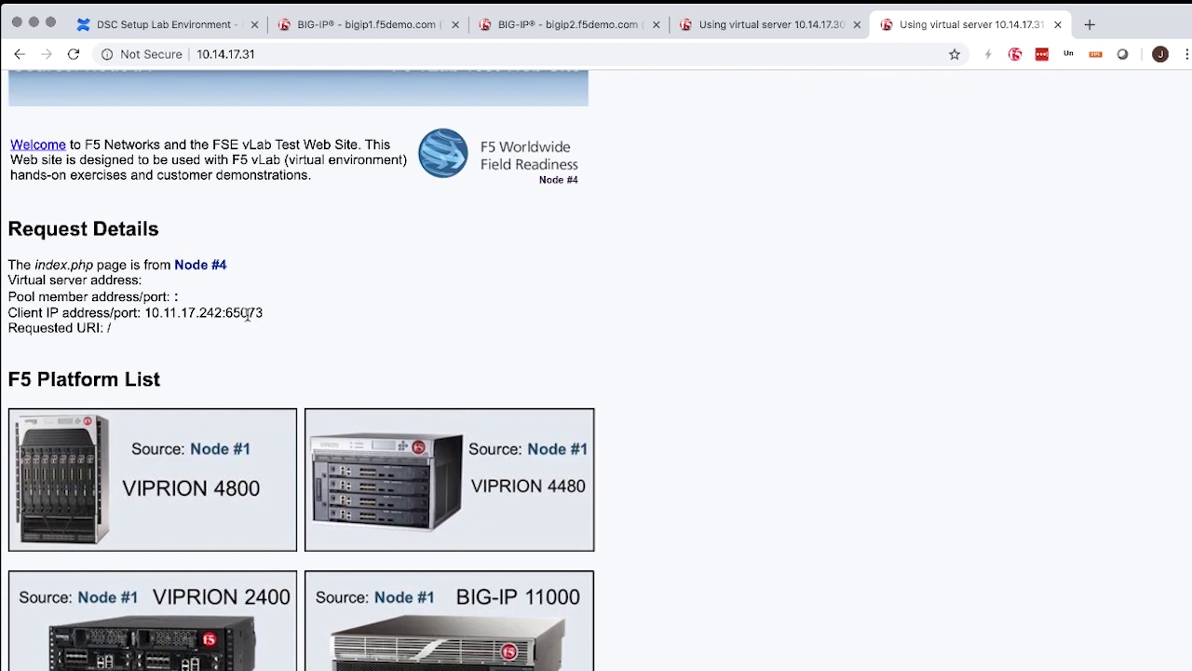
drag(61, 313, 225, 313)
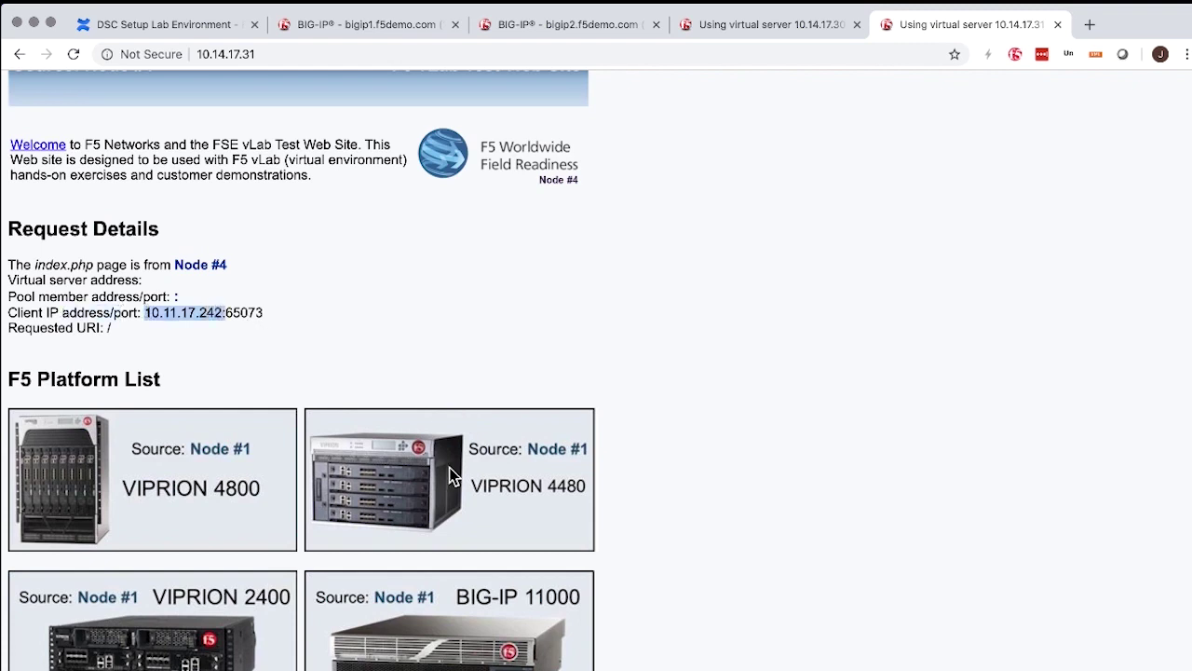
click(735, 28)
drag(184, 336, 209, 336)
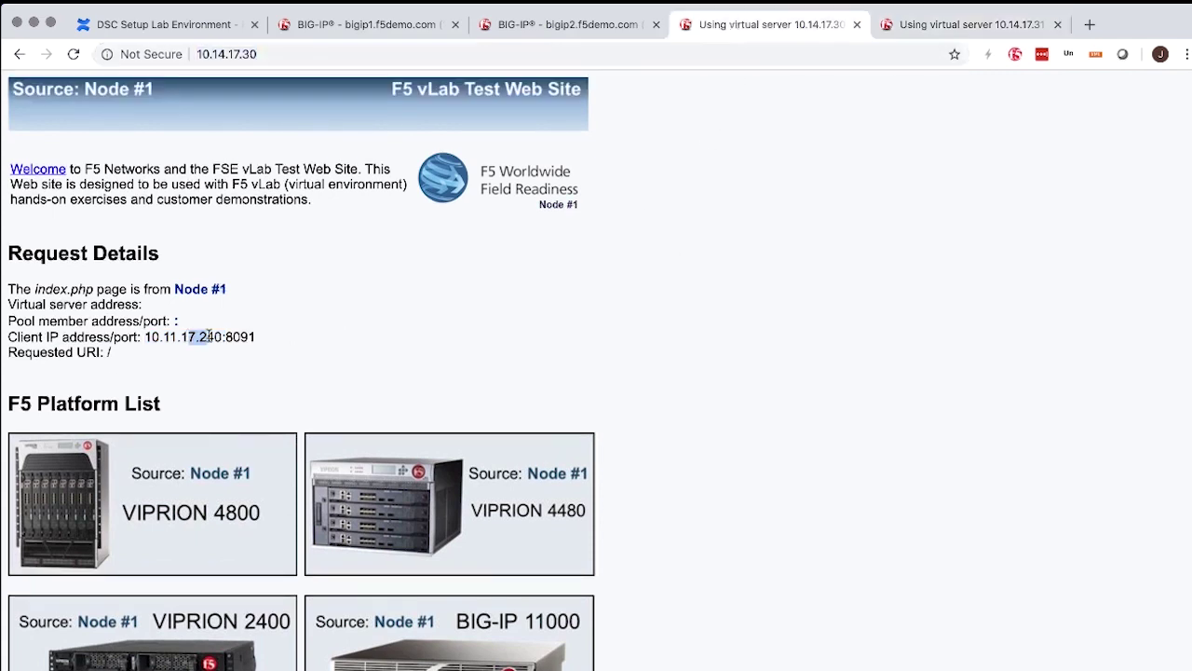
double_click(207, 341)
Step: Check traffic-group-1 on bigip1, and reload the 10.14.17.30 page several times to examine its client IP address
click(379, 28)
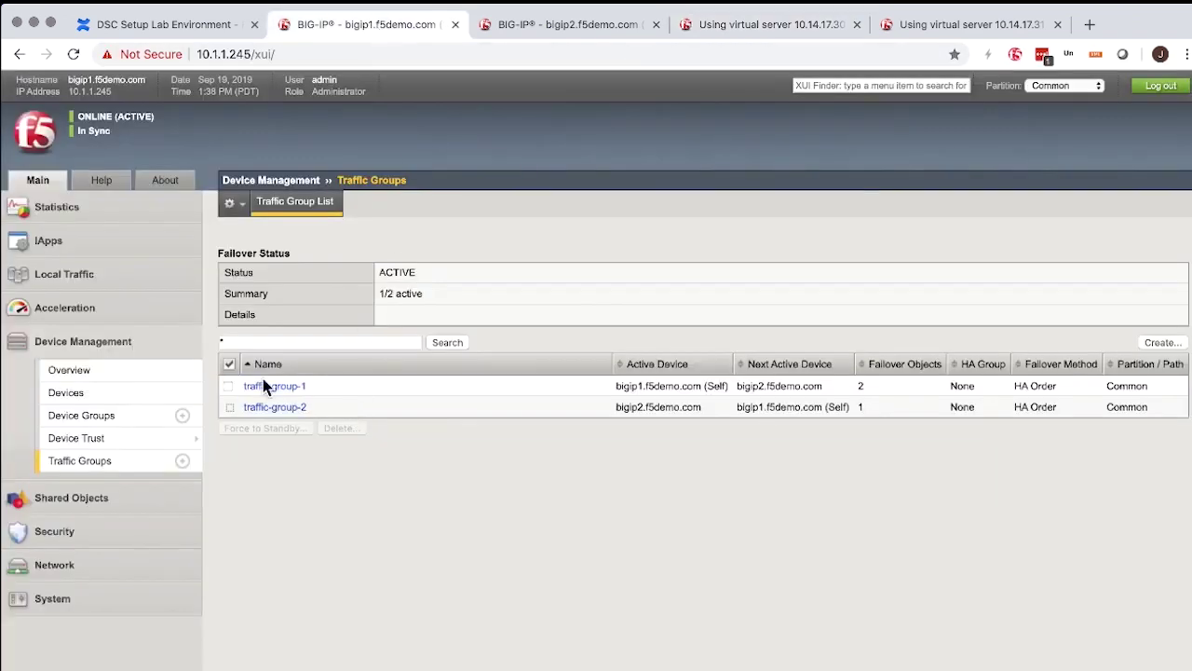
drag(318, 385, 244, 386)
click(832, 394)
click(736, 28)
click(177, 320)
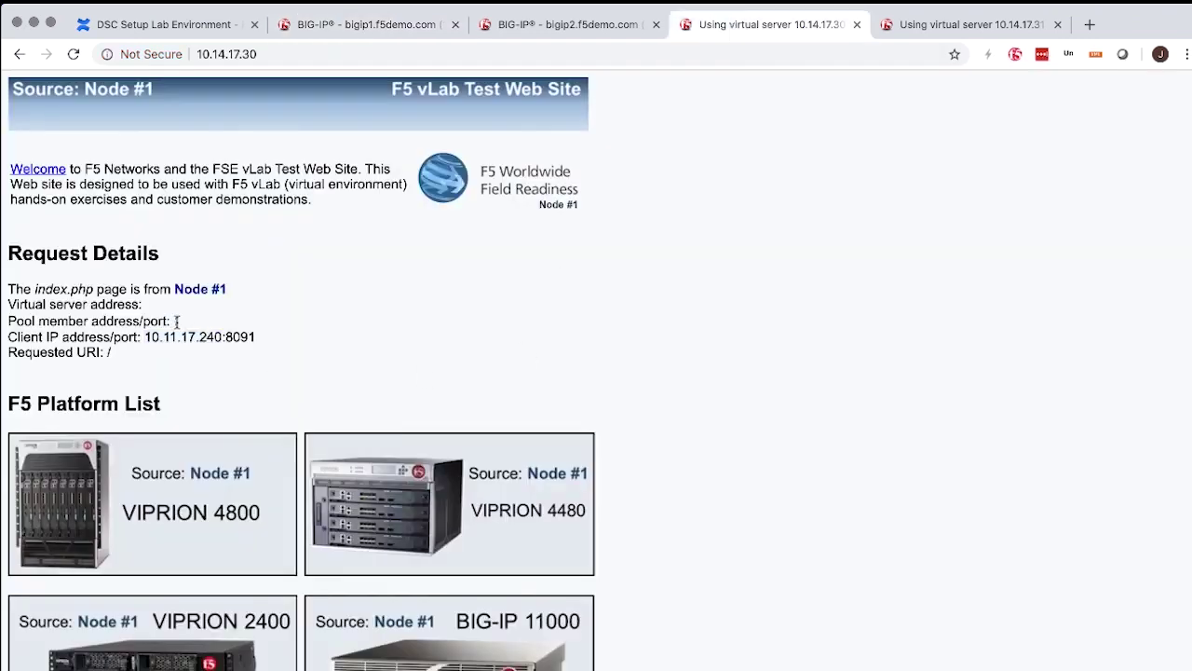
drag(224, 336, 198, 336)
click(205, 340)
drag(47, 336, 223, 337)
click(166, 340)
key(super+r)
key(super+r)
key(super+r)
double_click(213, 341)
click(329, 367)
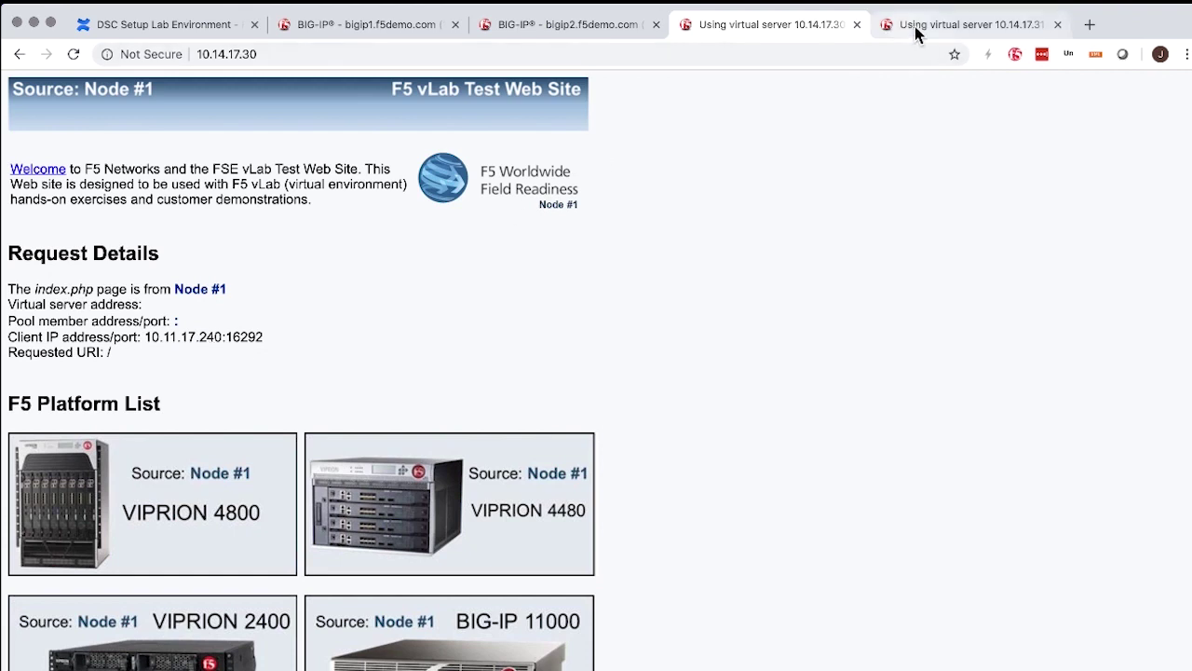
Step: Check traffic-group-2 on bigip1, and reload the 10.14.17.31 page several times to examine its client IP address
click(410, 25)
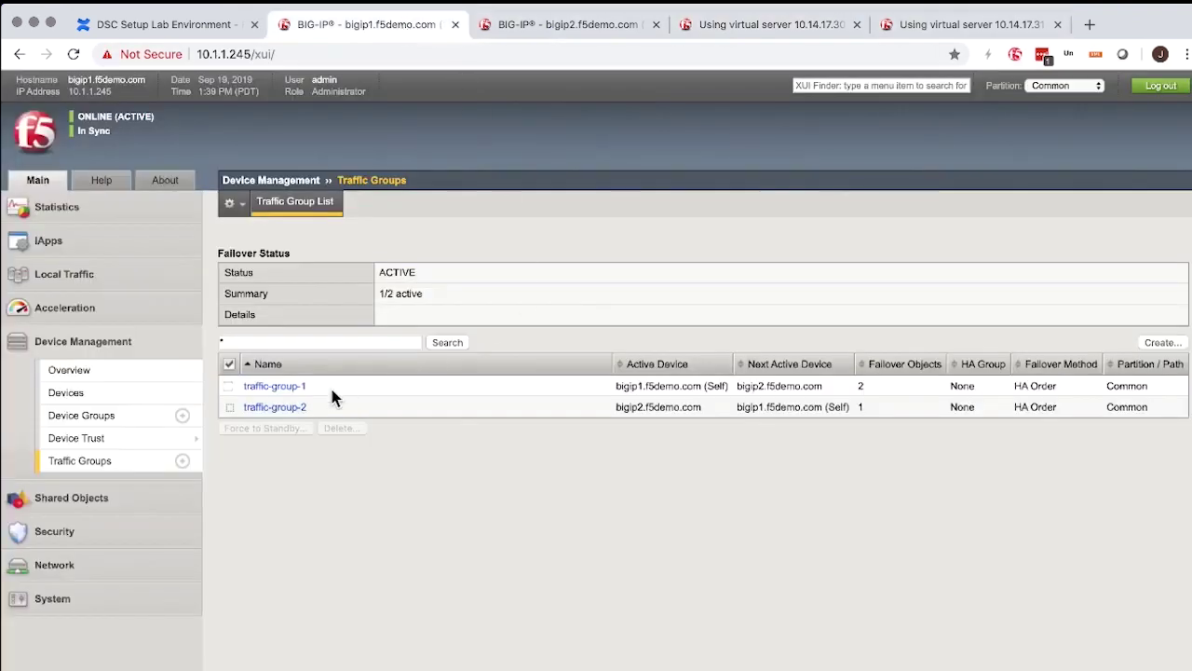
double_click(857, 408)
click(937, 26)
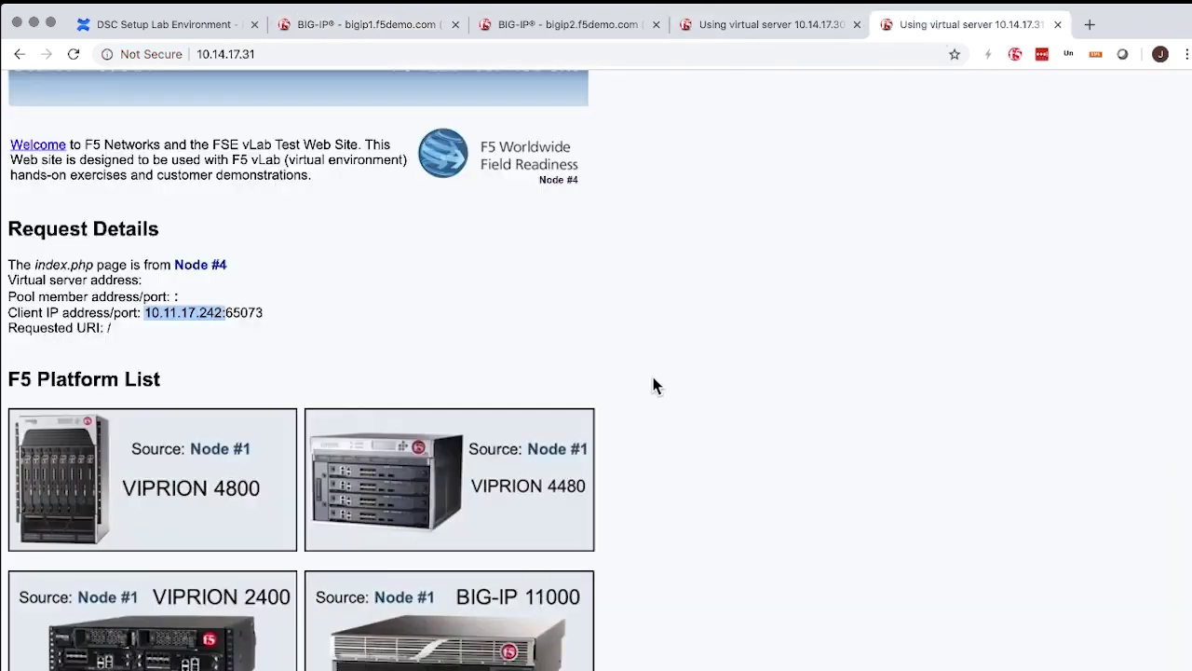
click(425, 324)
drag(199, 313, 224, 314)
key(super+r)
key(super+r)
key(super+r)
key(super+r)
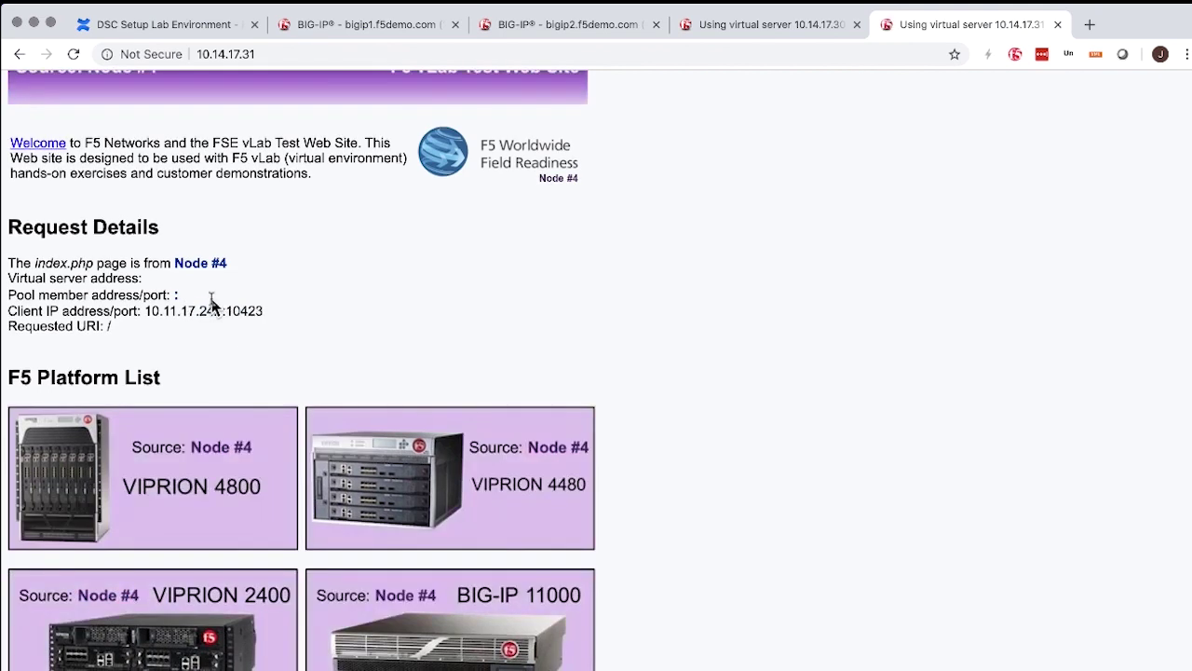
Step: On bigip1, start a new self IP named 10.11.17.250 with address 10.11.17.250, netmask 255.255.255.0 and VLAN internal
click(409, 25)
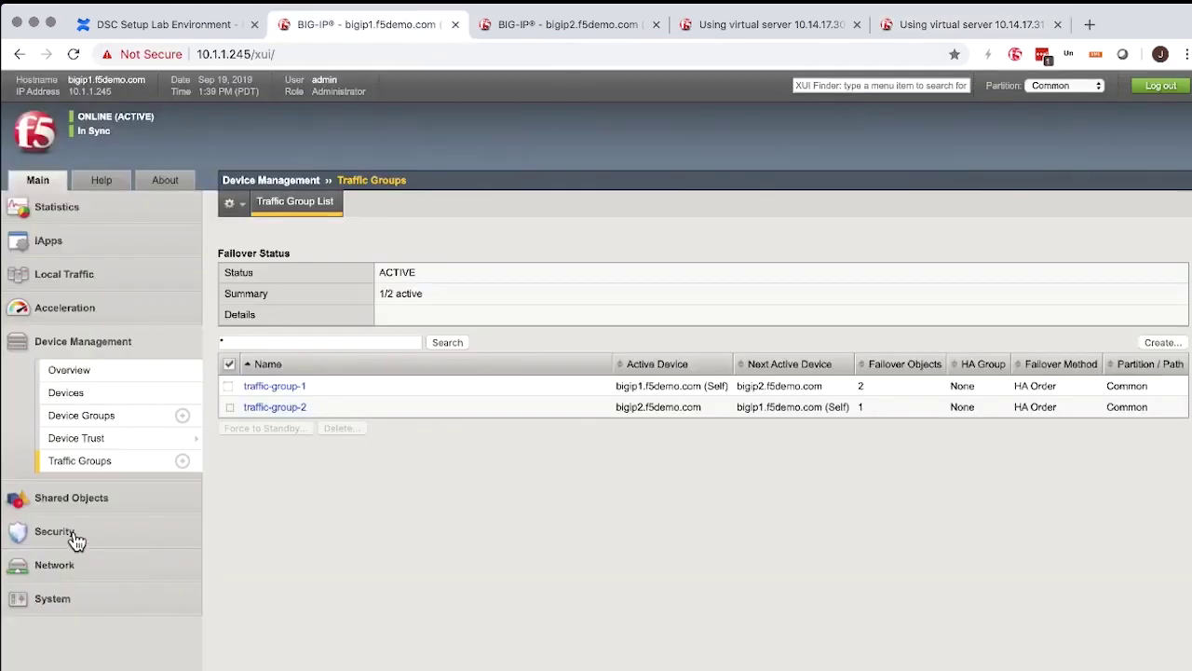
click(82, 568)
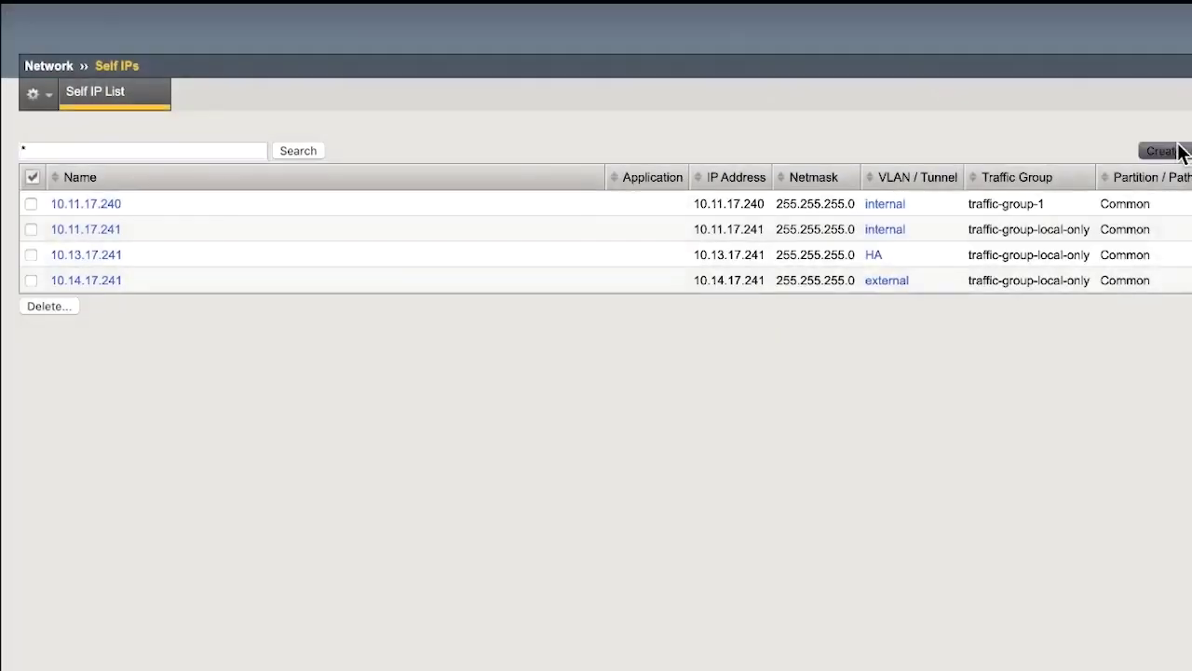
click(1147, 152)
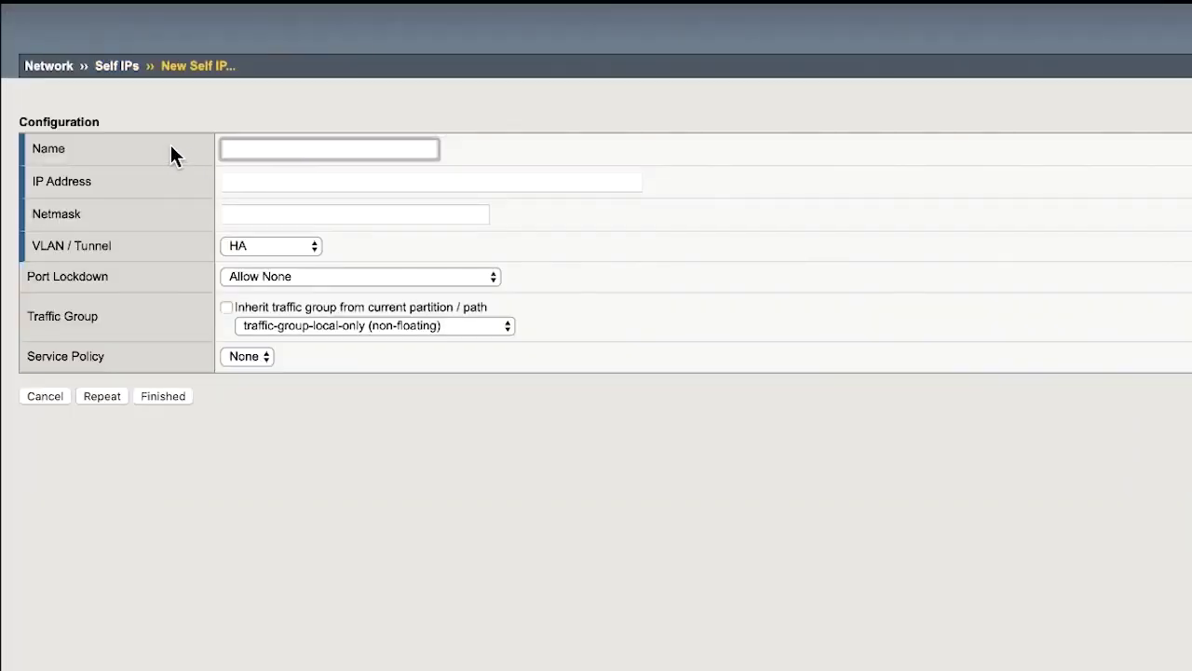
text(10.11.17.2)
key(Tab)
text(10.11.17.250)
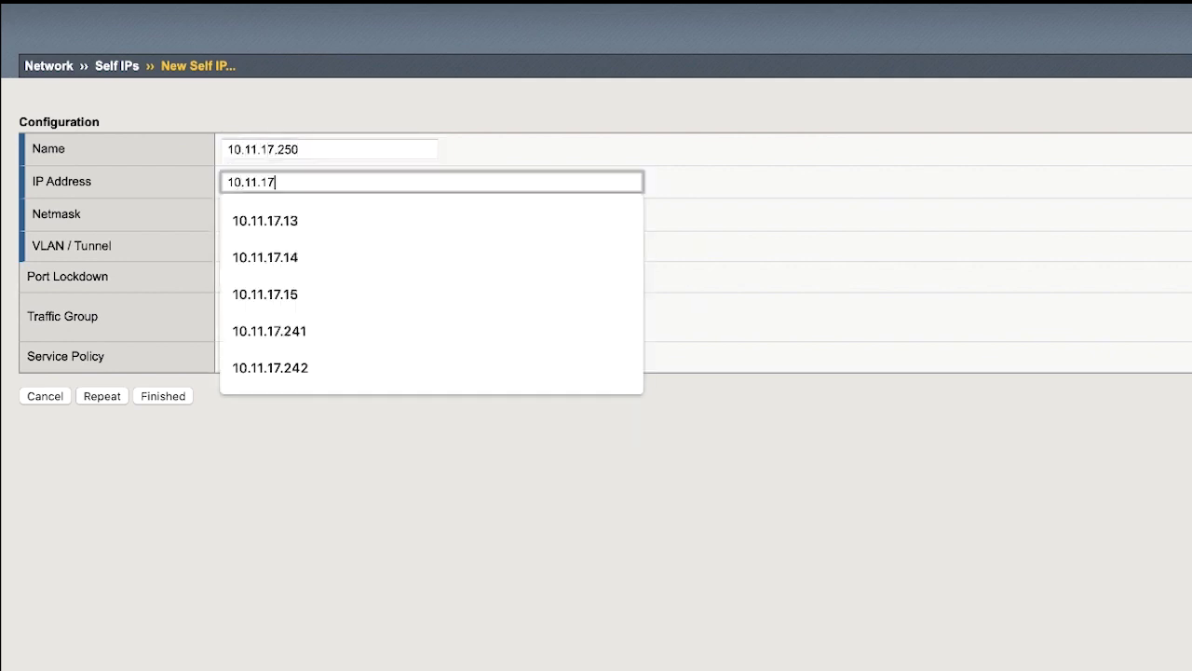
key(Tab)
text(255)
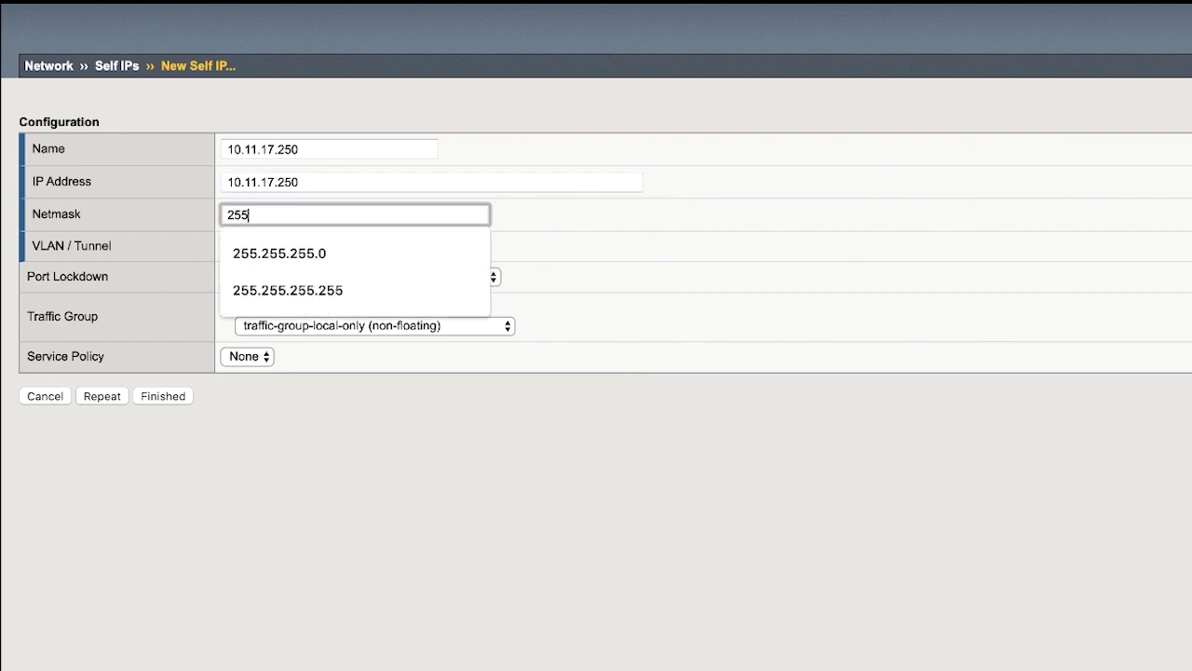
click(375, 261)
click(290, 245)
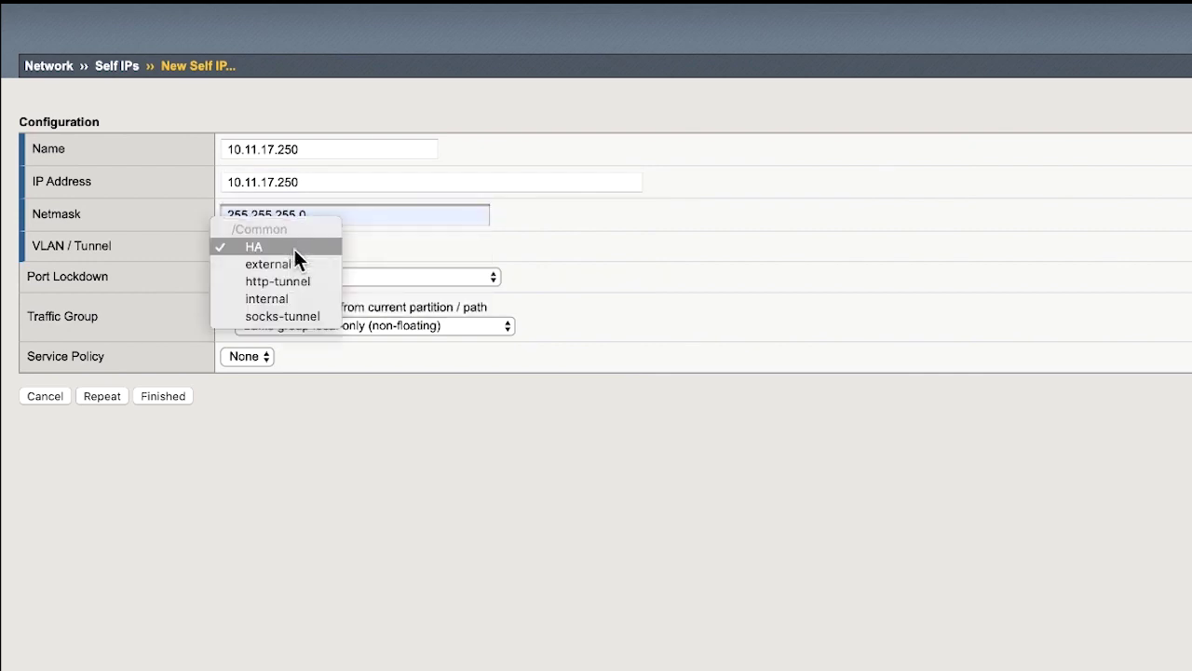
click(267, 295)
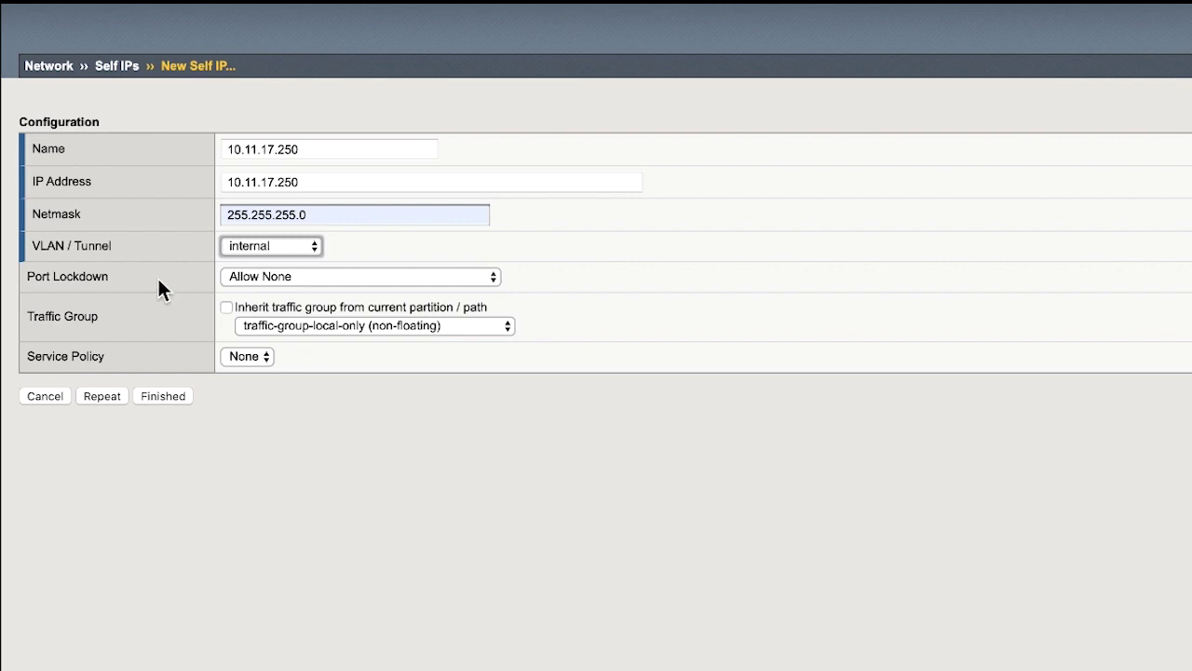
Step: Set the new self IP's port lockdown to Allow Default and traffic group to traffic-group-2 (floating), and finish creating it
click(304, 278)
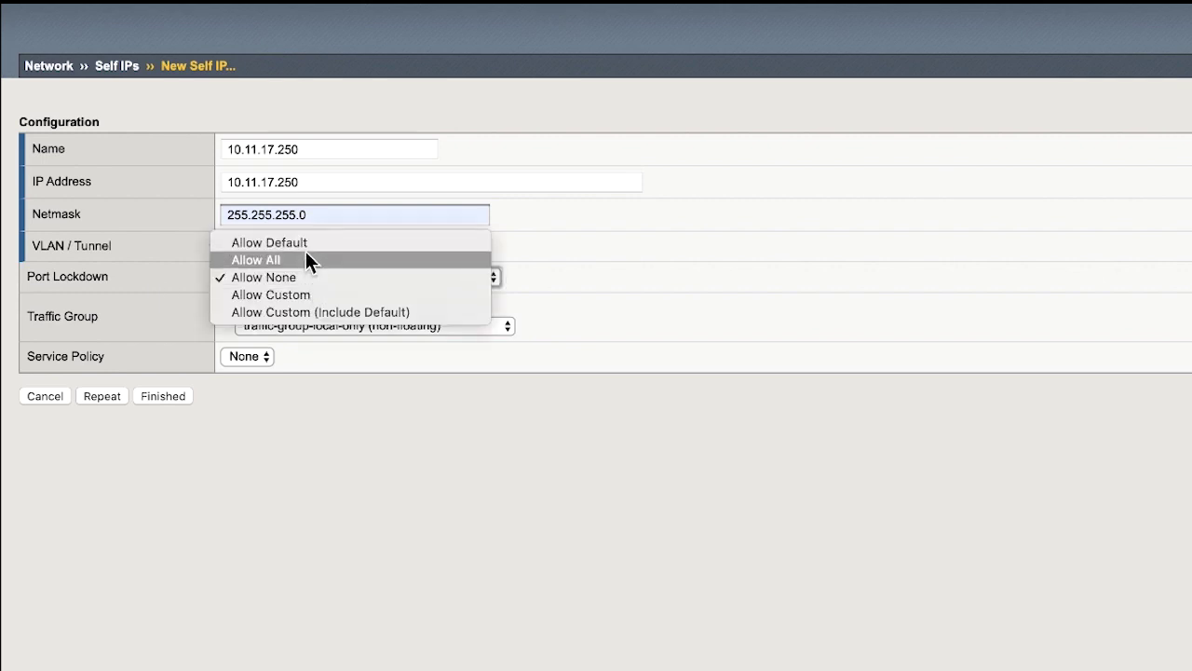
click(304, 243)
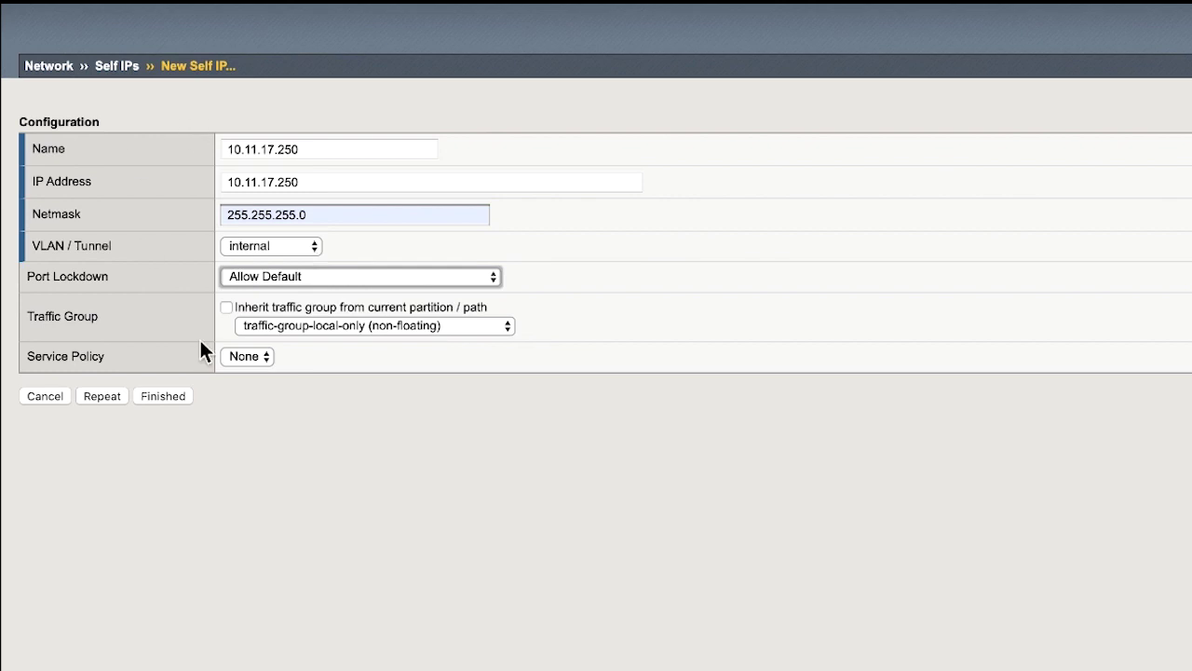
click(298, 331)
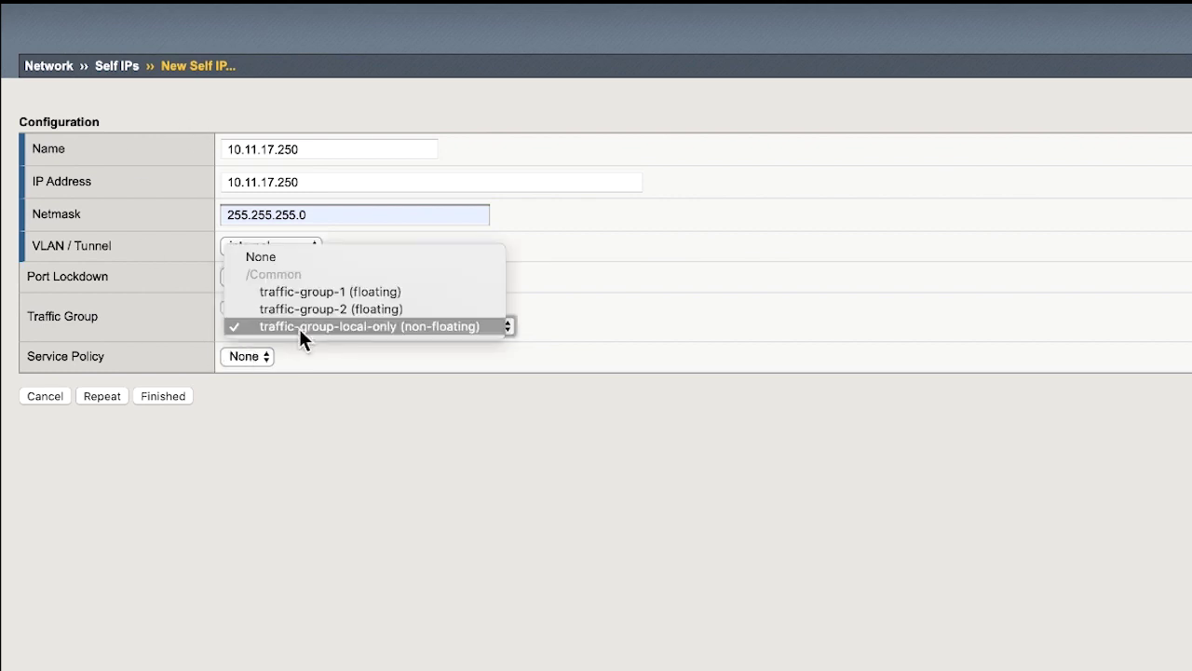
click(348, 310)
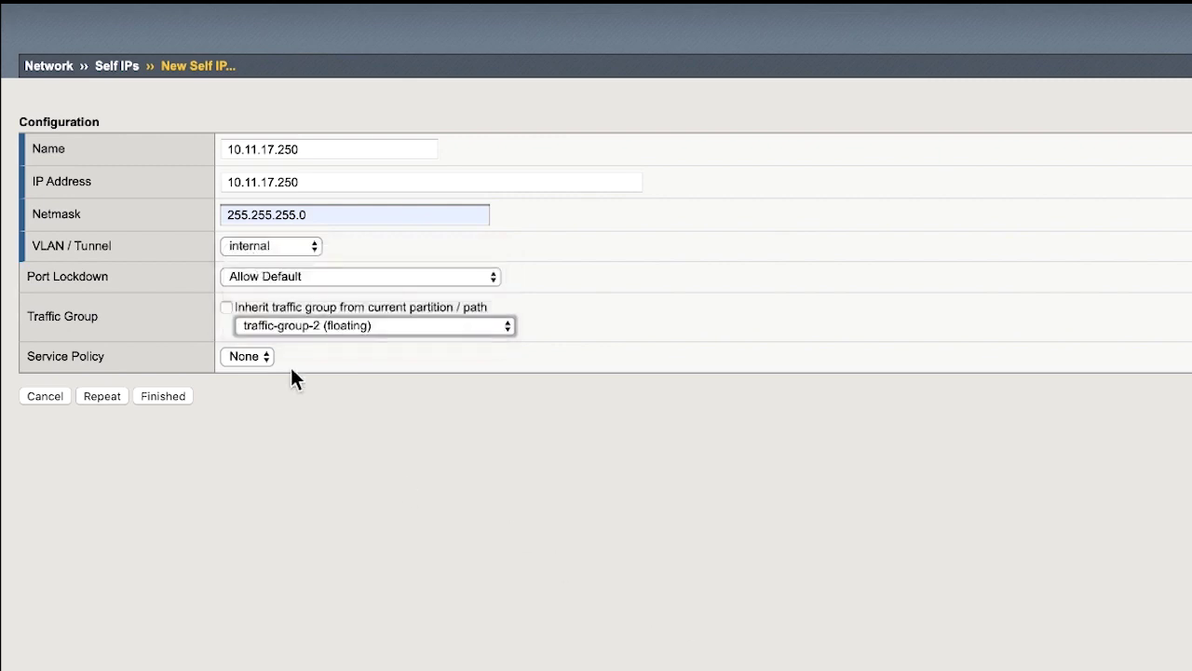
scroll(373, 337, down, 1)
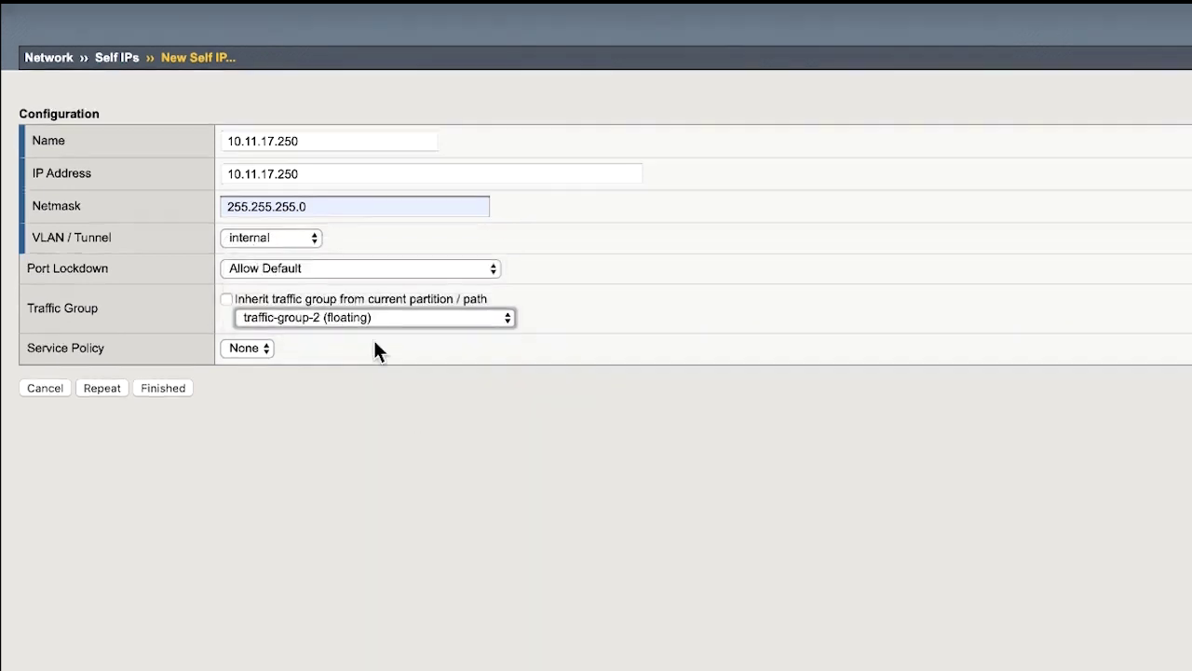
click(339, 354)
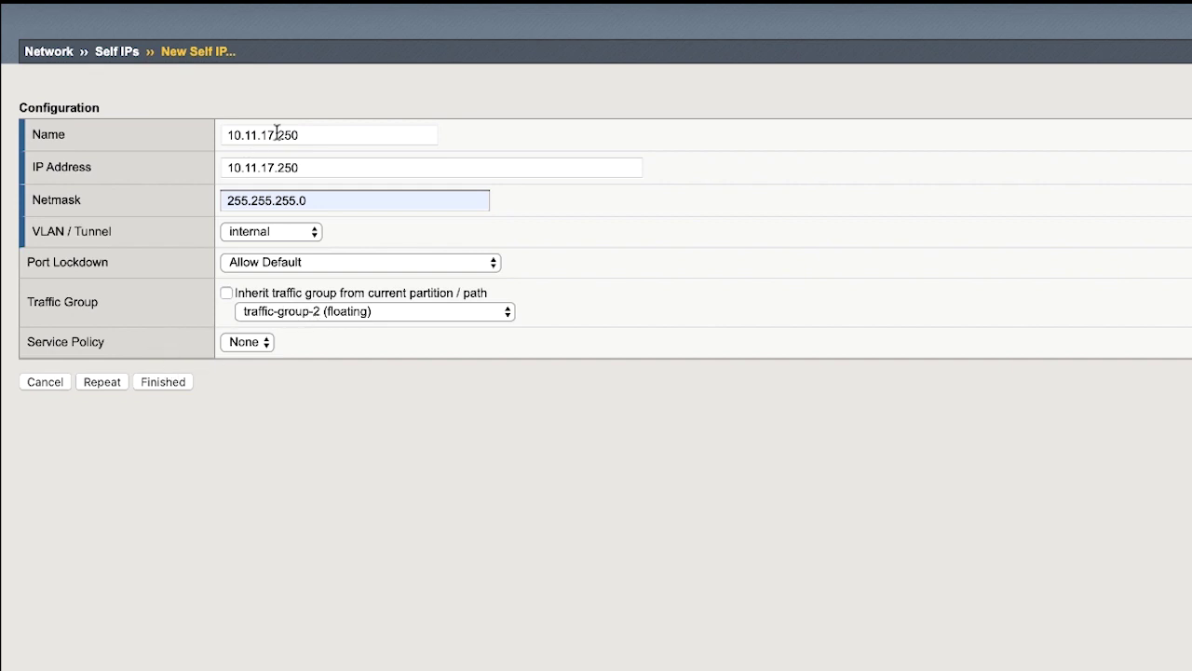
drag(278, 135, 301, 135)
click(109, 267)
click(145, 384)
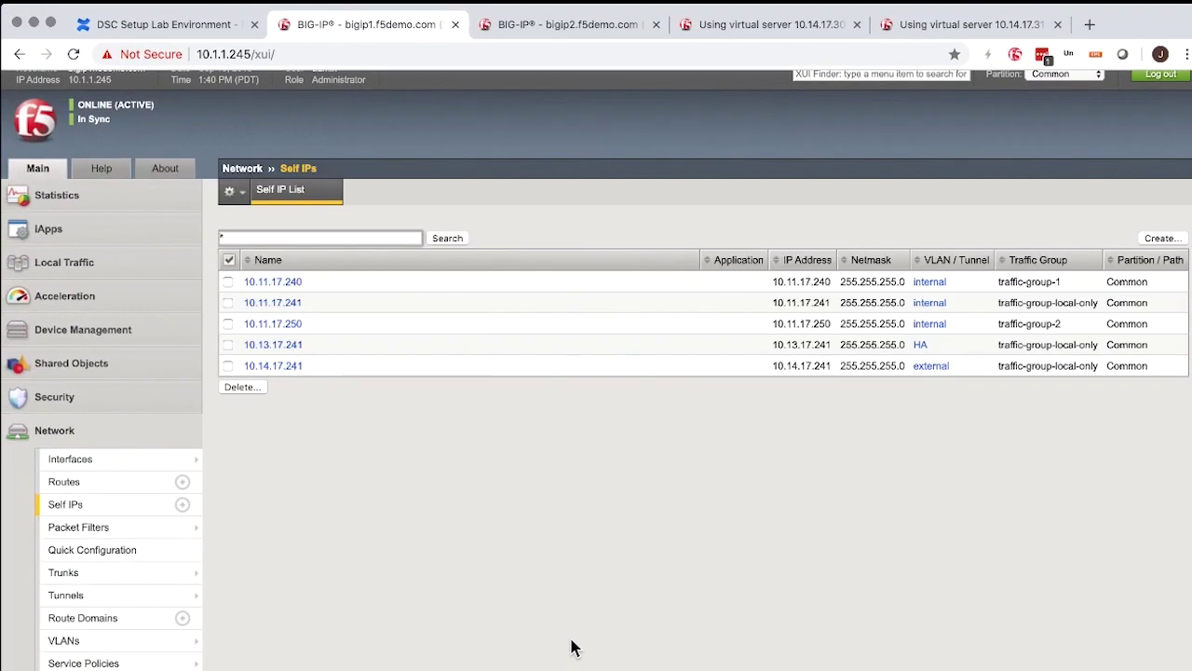
Step: View the traffic groups' failover objects on bigip1, and reload the 10.14.17.31 page to examine its client IP address
click(71, 335)
click(84, 457)
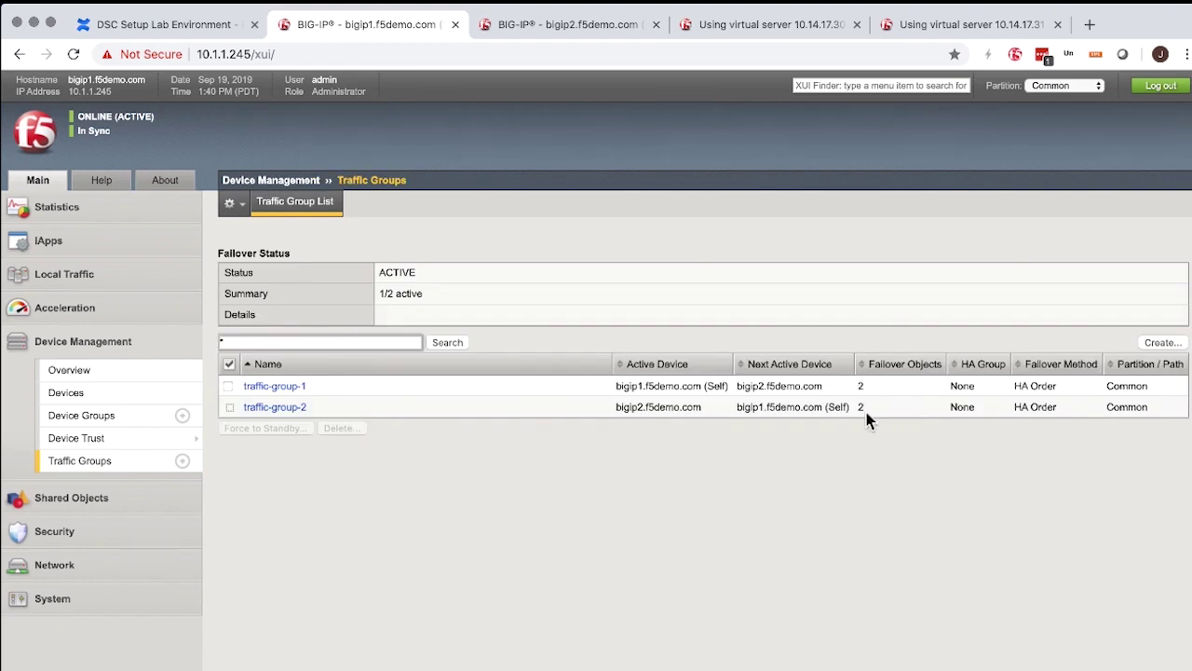
click(975, 26)
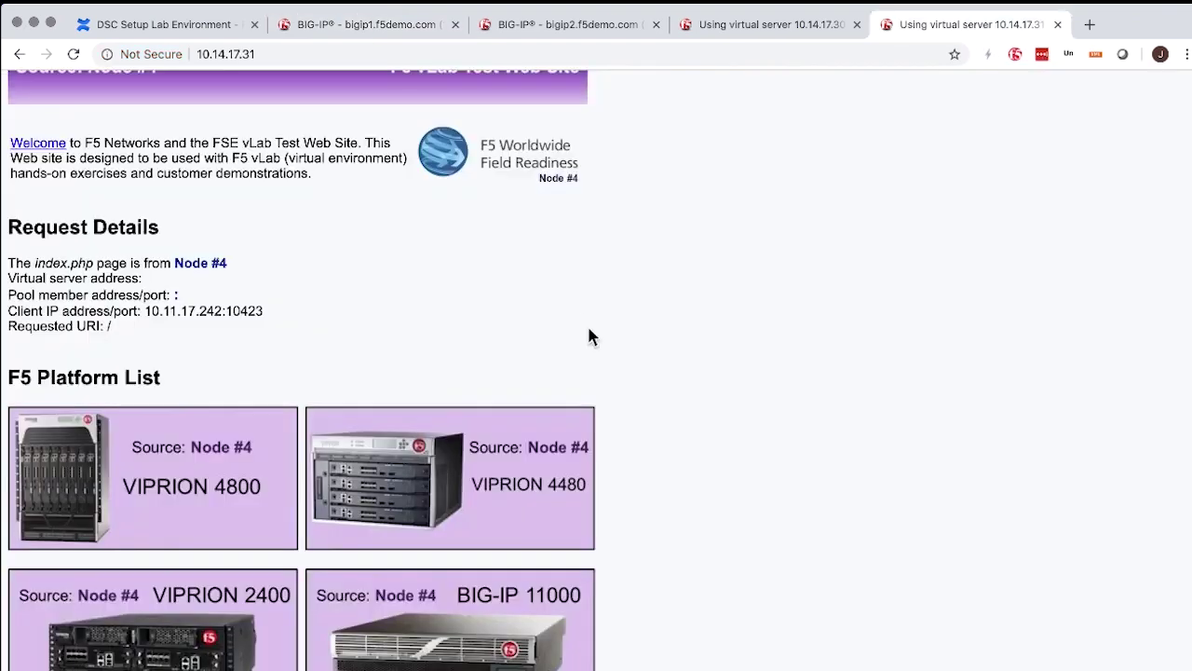
key(super+r)
double_click(194, 312)
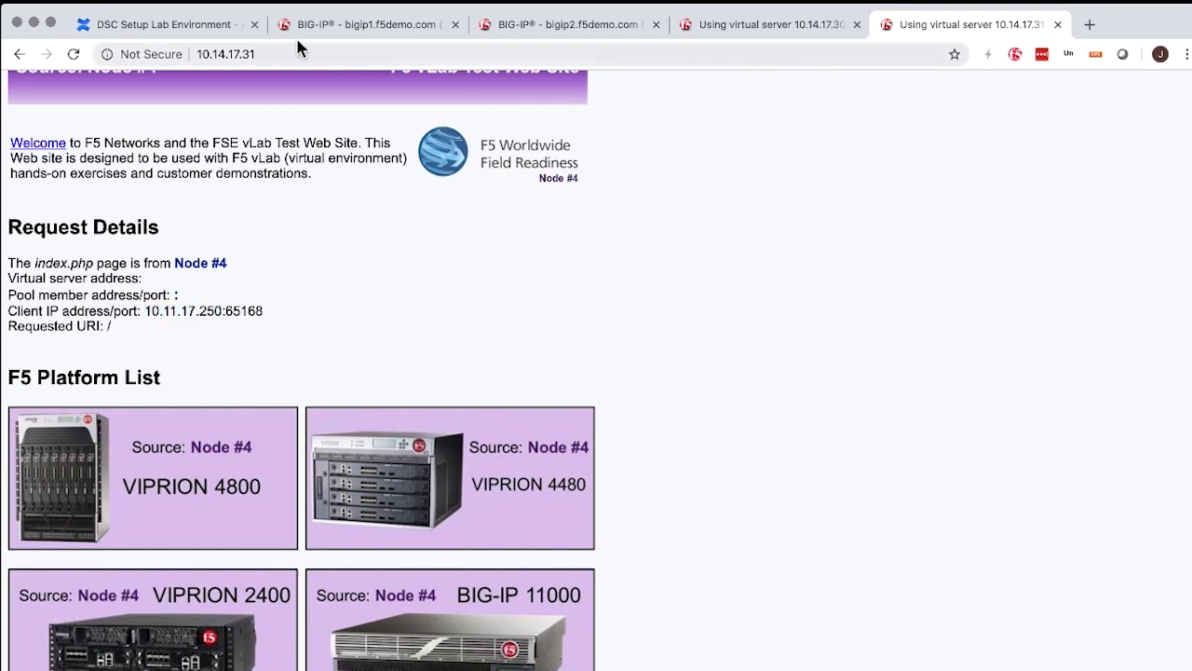
Step: On bigip1, check the active devices of the traffic groups and examine the failover configuration of traffic-group-2
click(328, 28)
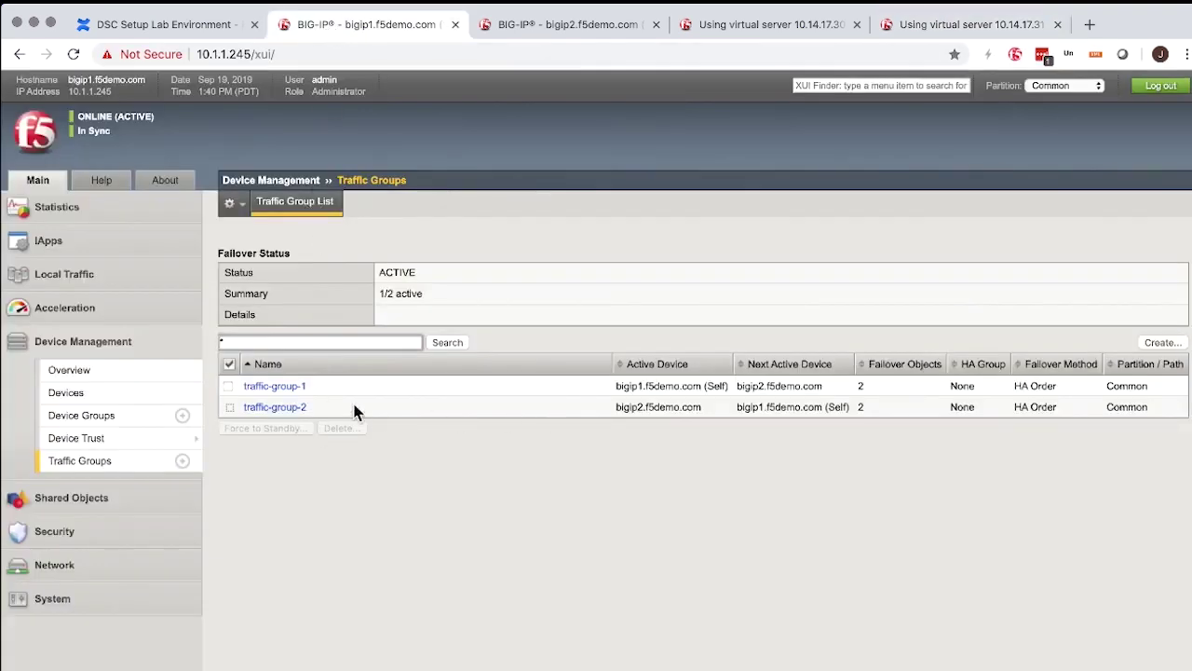
drag(618, 386, 651, 391)
click(638, 389)
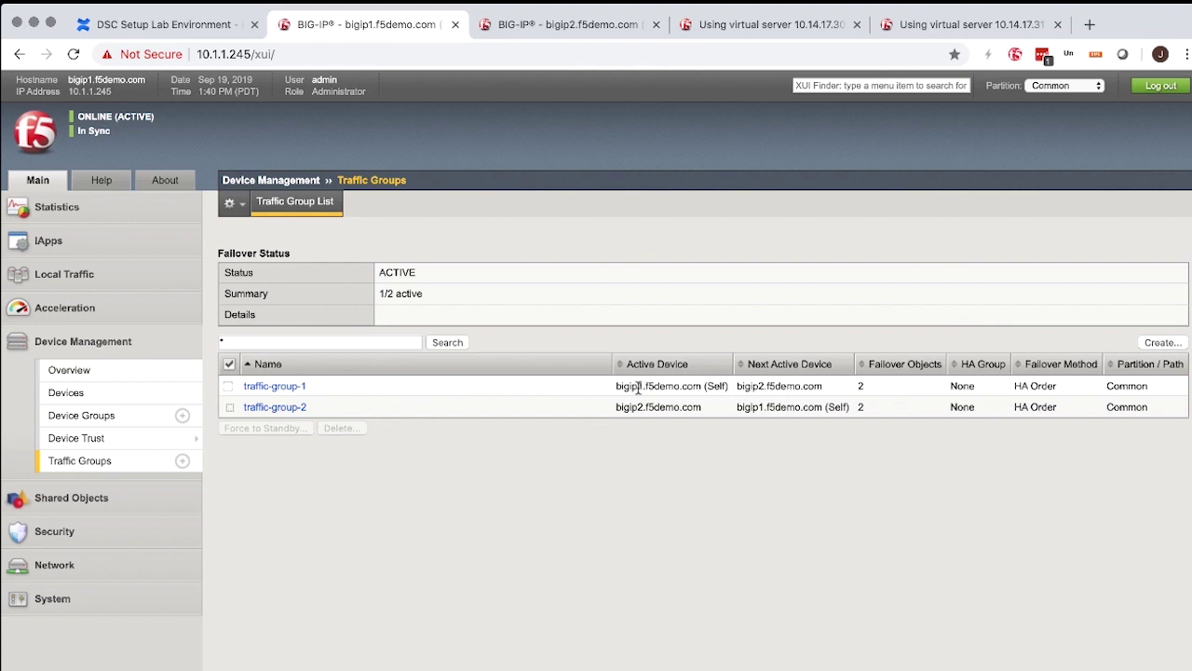
click(263, 407)
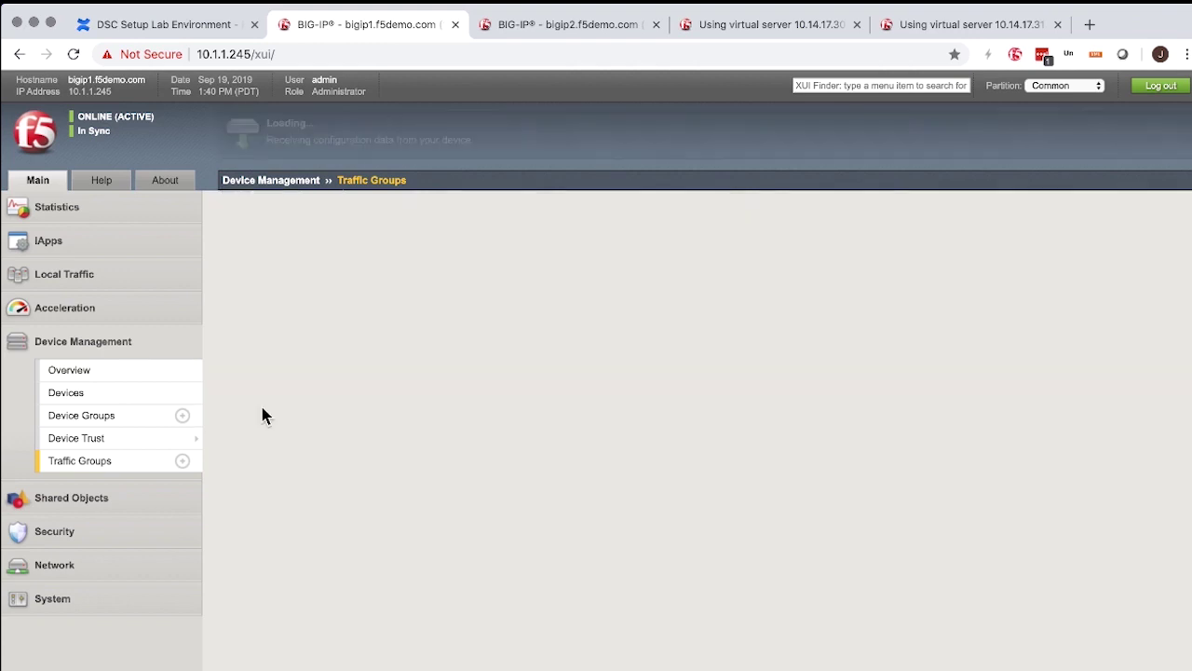
scroll(454, 568, down, 2)
scroll(354, 580, up, 1)
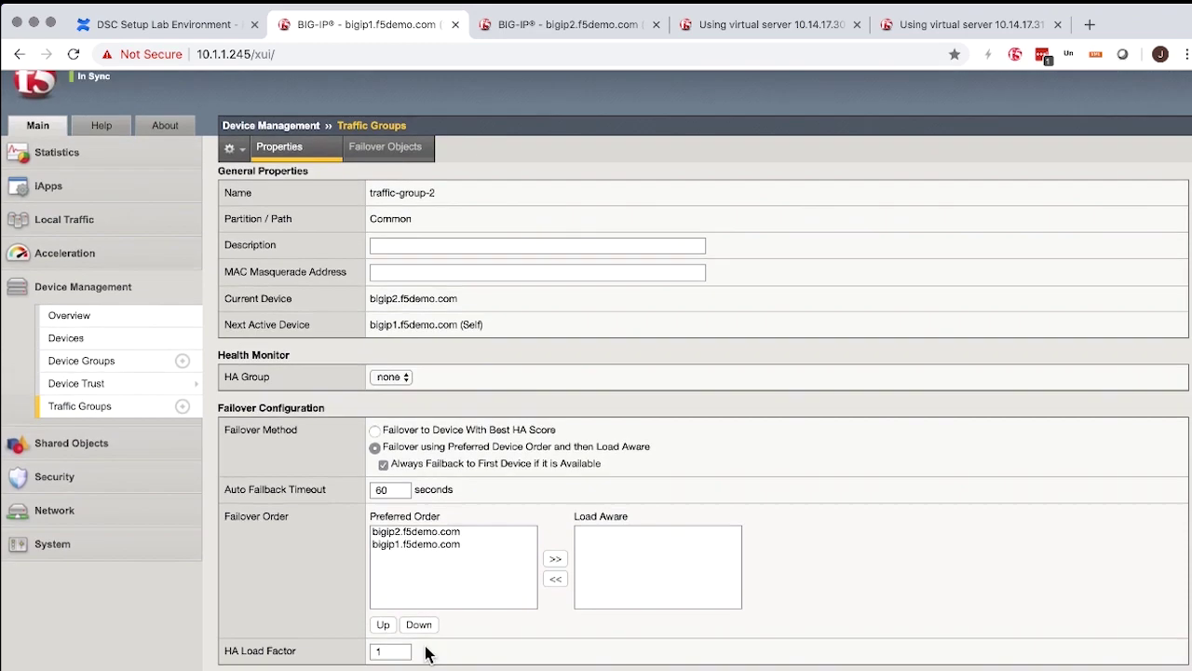
Step: On bigip2, refresh the traffic group list and force traffic-group-2 to standby
click(522, 24)
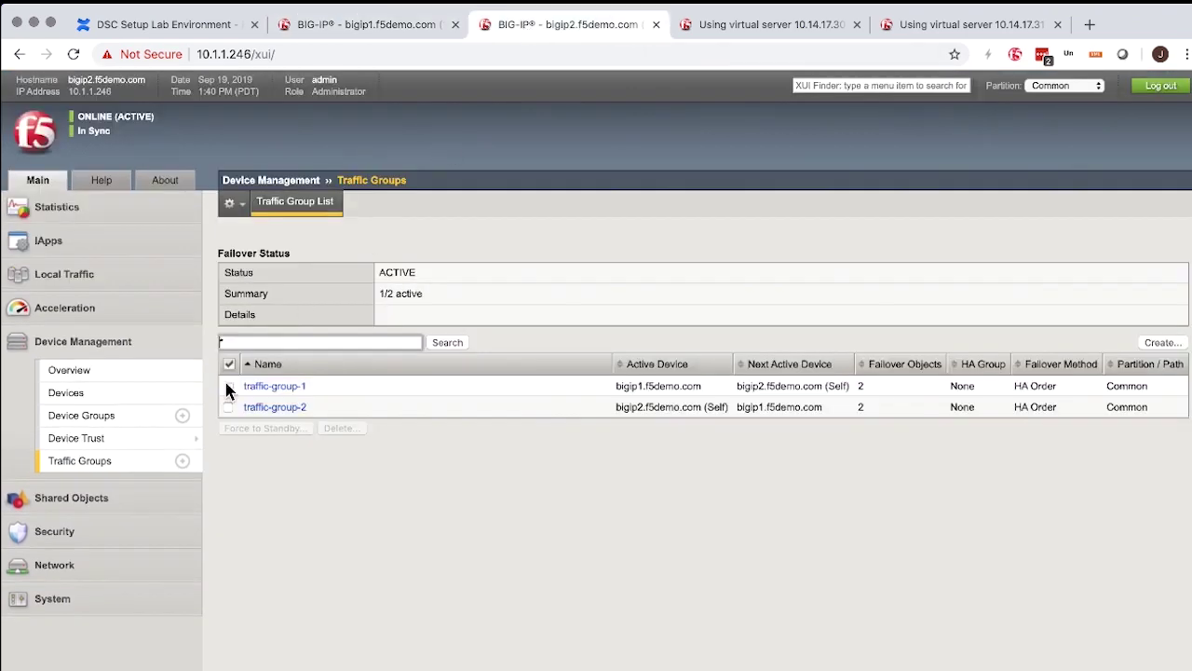
click(93, 460)
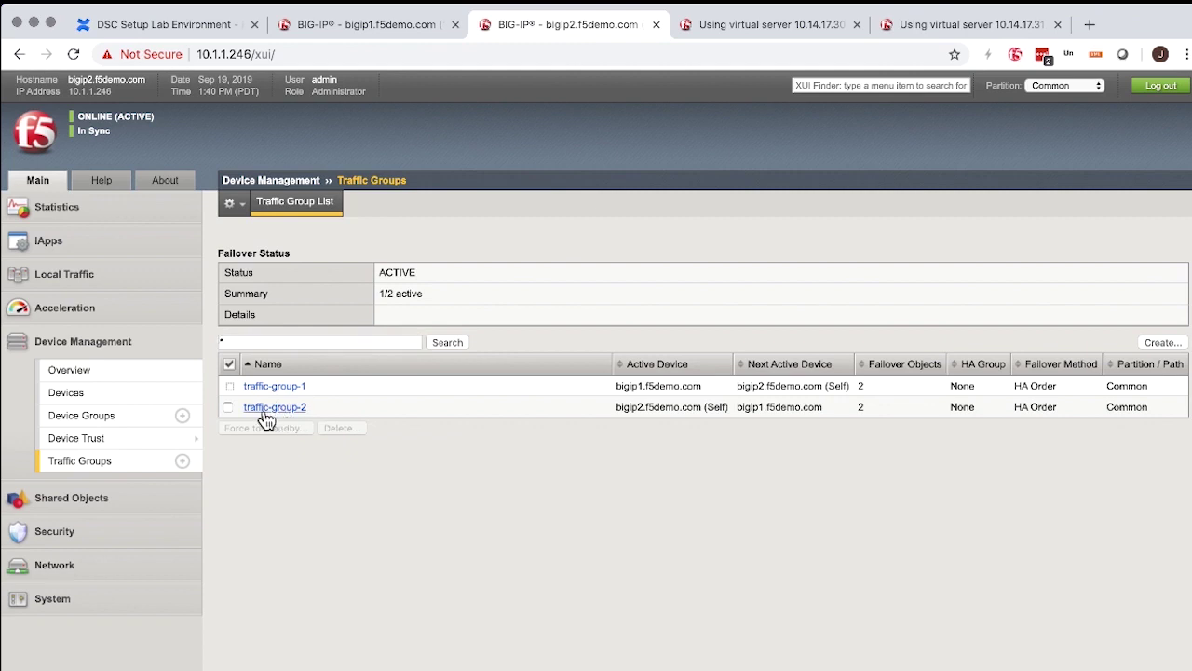
click(229, 407)
click(251, 427)
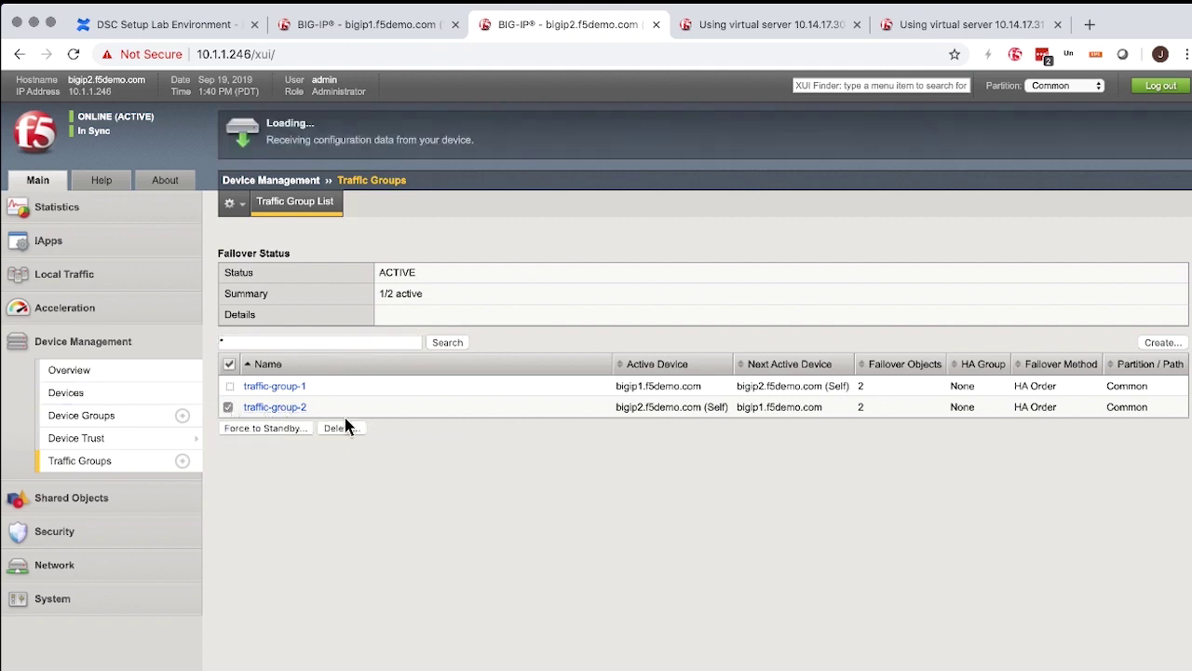
click(323, 324)
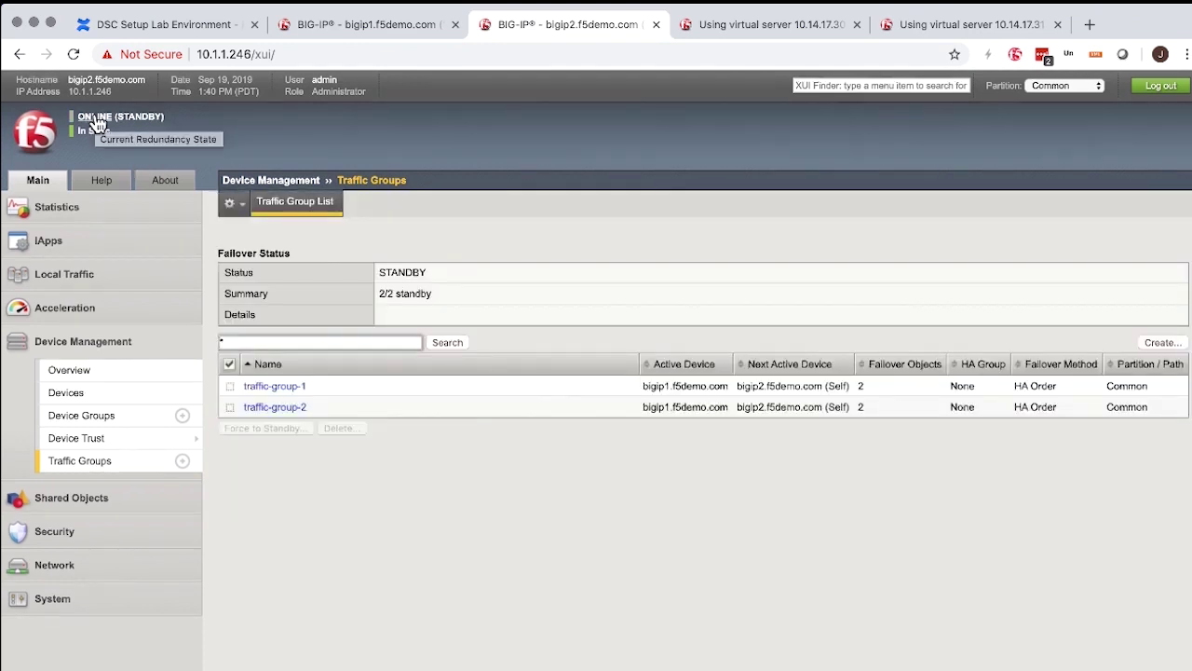
Step: Check the active device of each traffic group on bigip1, and reload the 10.14.17.30 page several times to test client traffic
click(328, 26)
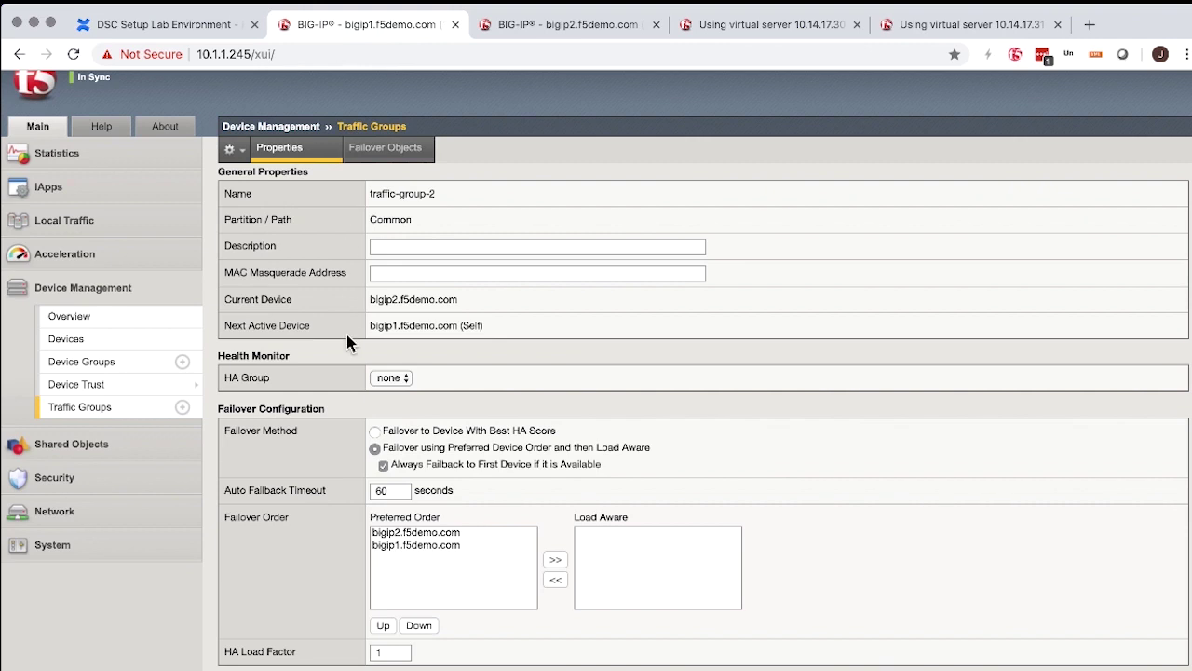
click(93, 407)
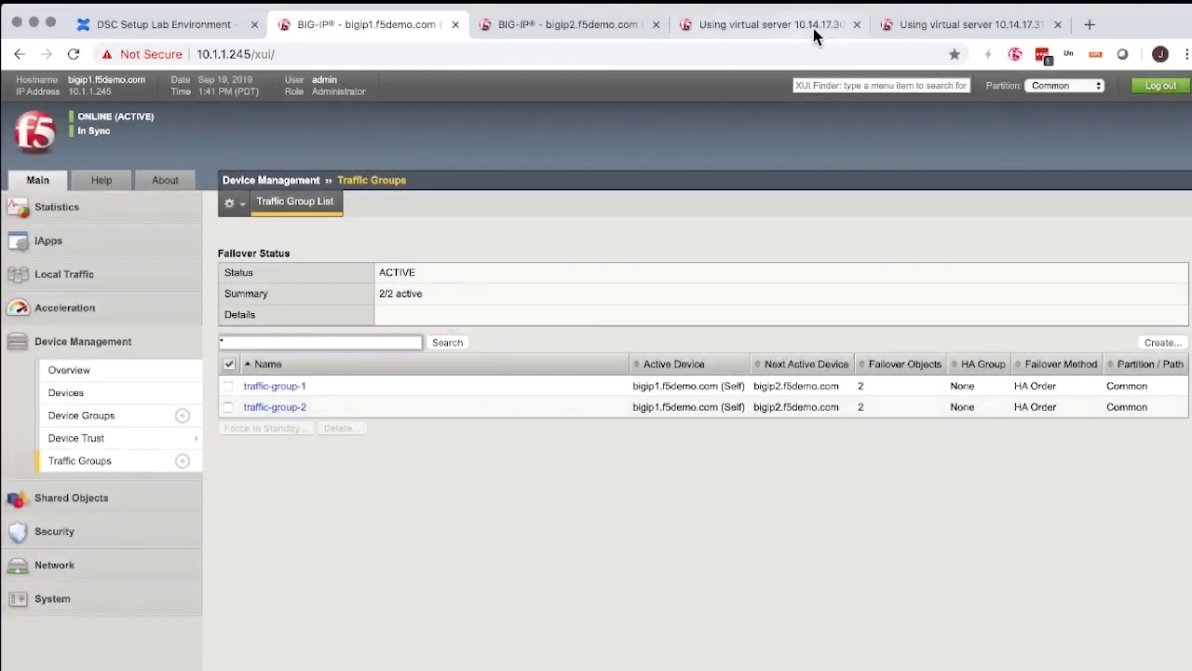
click(813, 28)
key(super+r)
key(super+r)
key(super+r)
key(super+r)
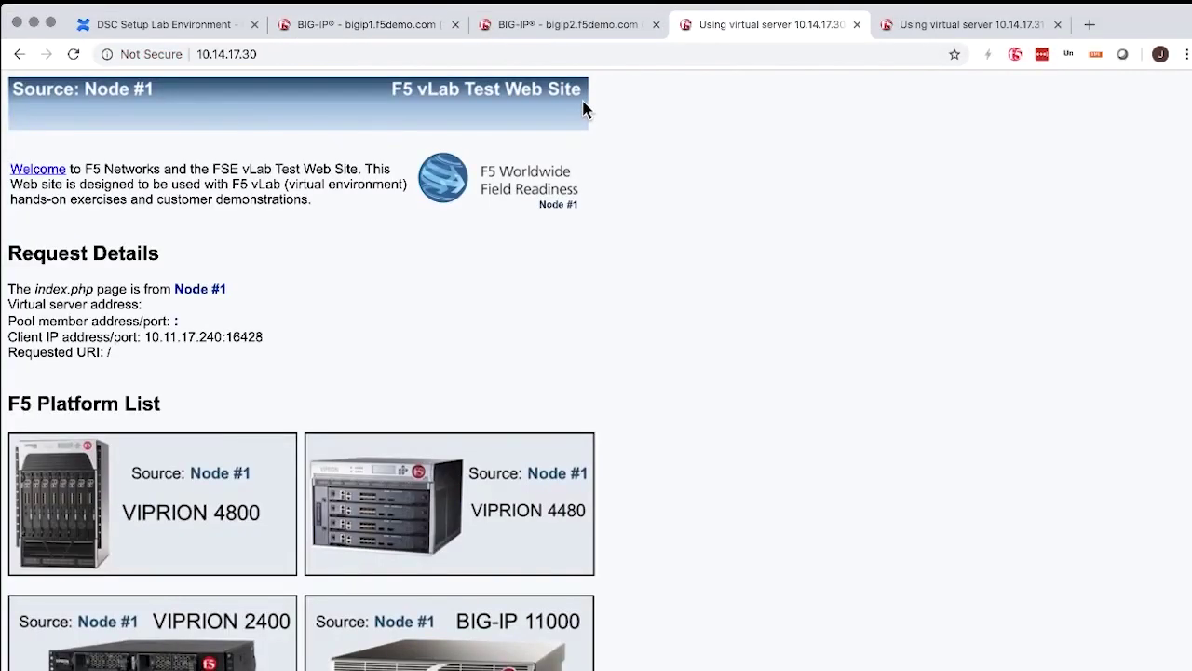
Step: Reload the 10.14.17.31 page and examine its client IP address following the failover
click(935, 36)
key(super+r)
key(super+r)
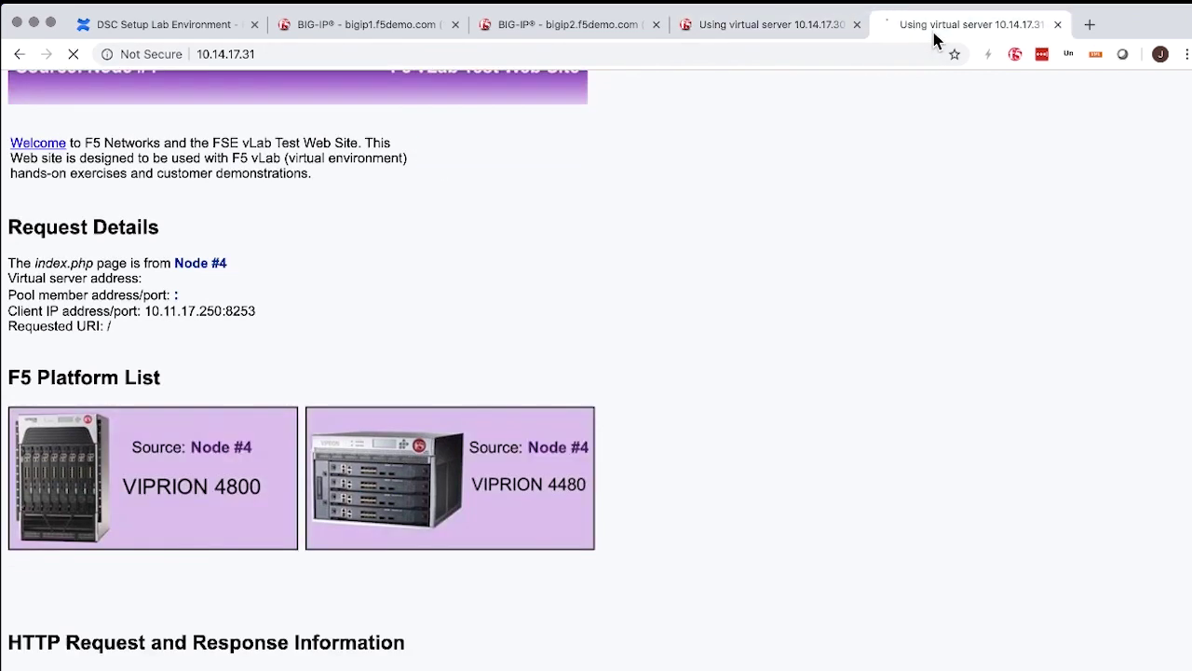
double_click(210, 310)
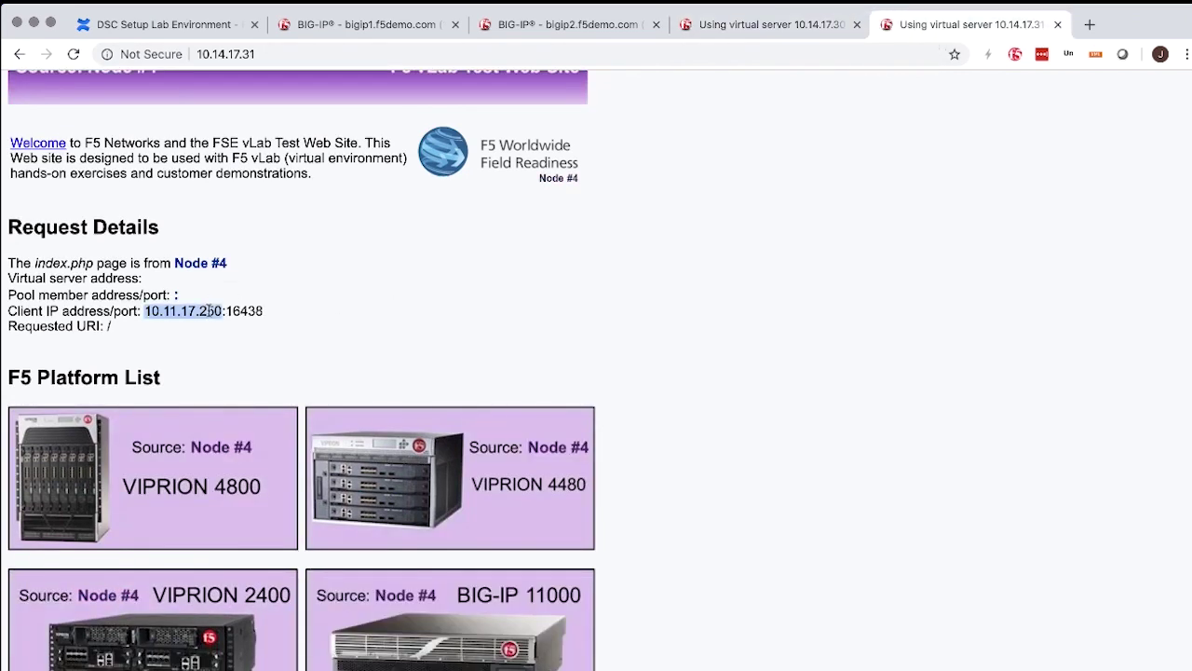
Step: Reload the 10.14.17.30 page again, and close two of the surplus 10.14.17.31 test pages
click(732, 33)
key(super+r)
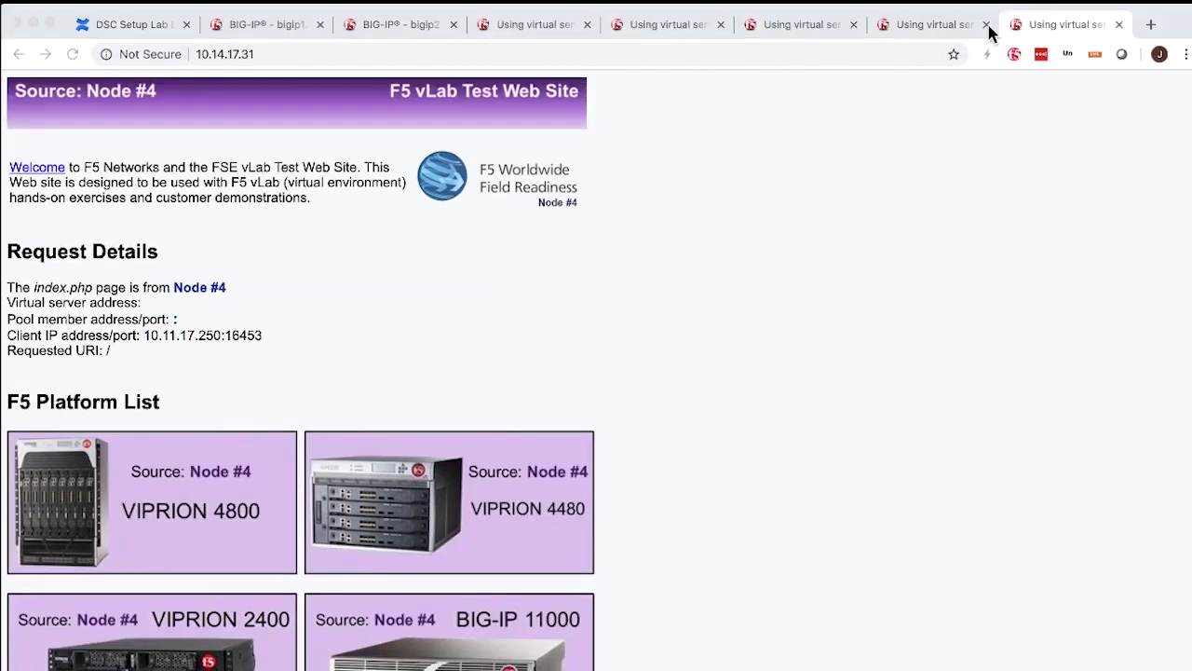
click(1120, 26)
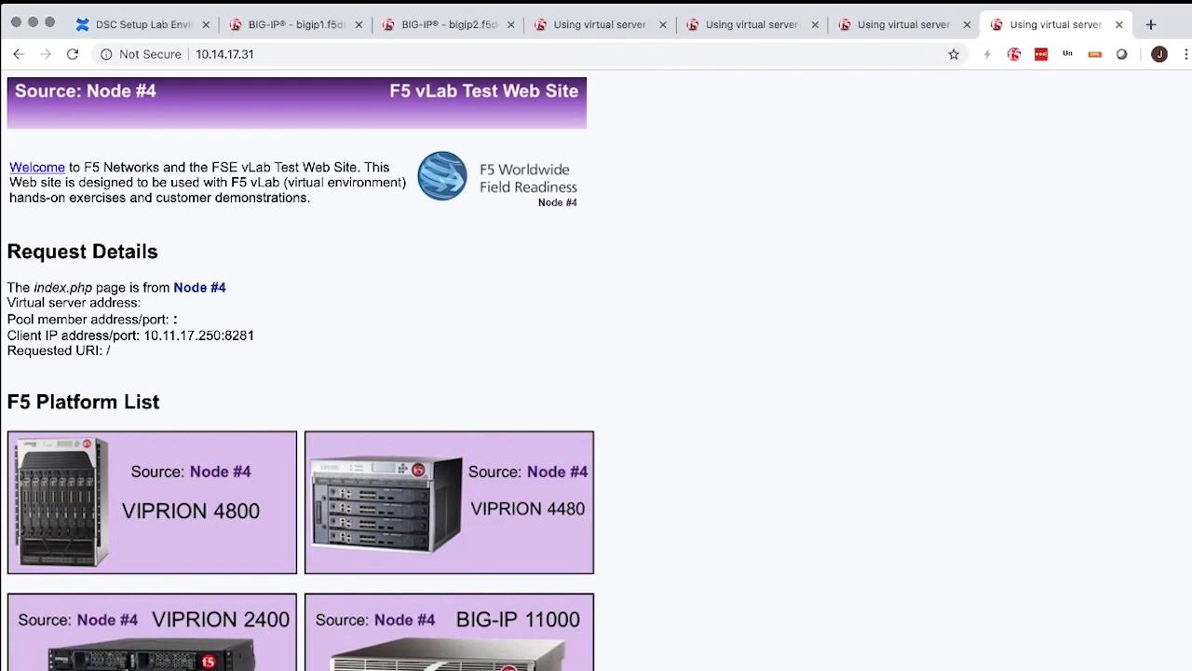
click(1120, 25)
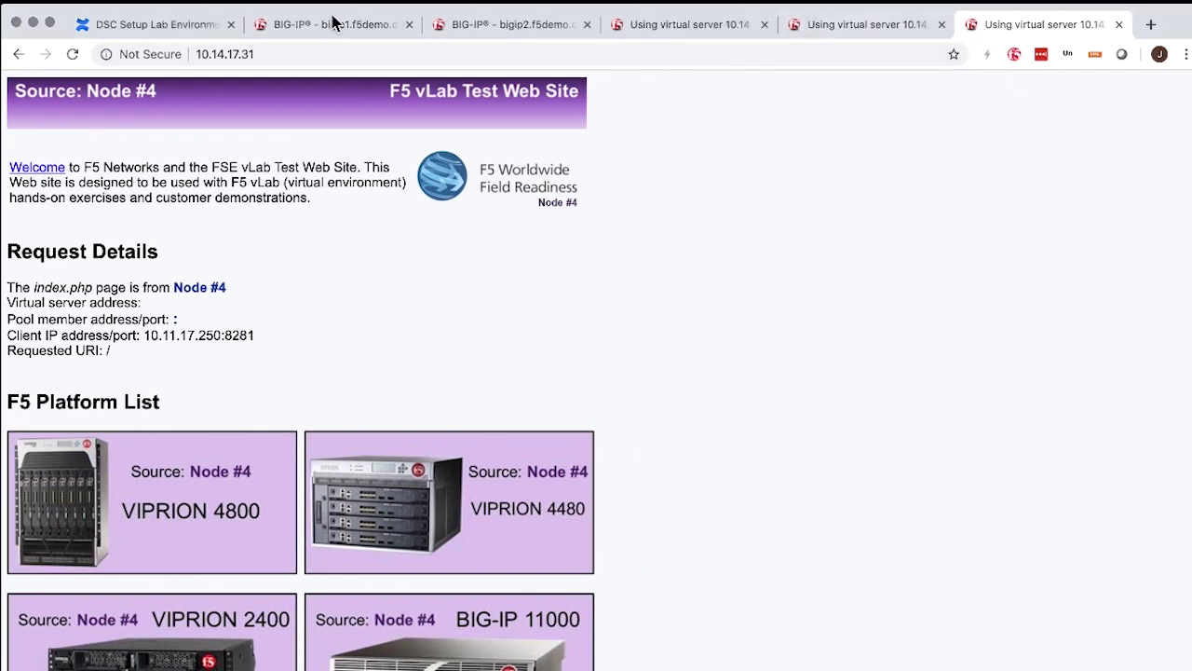
Step: On bigip1, review the failover objects of traffic-group-2 and the device group list's type and ConfigSync settings
click(366, 26)
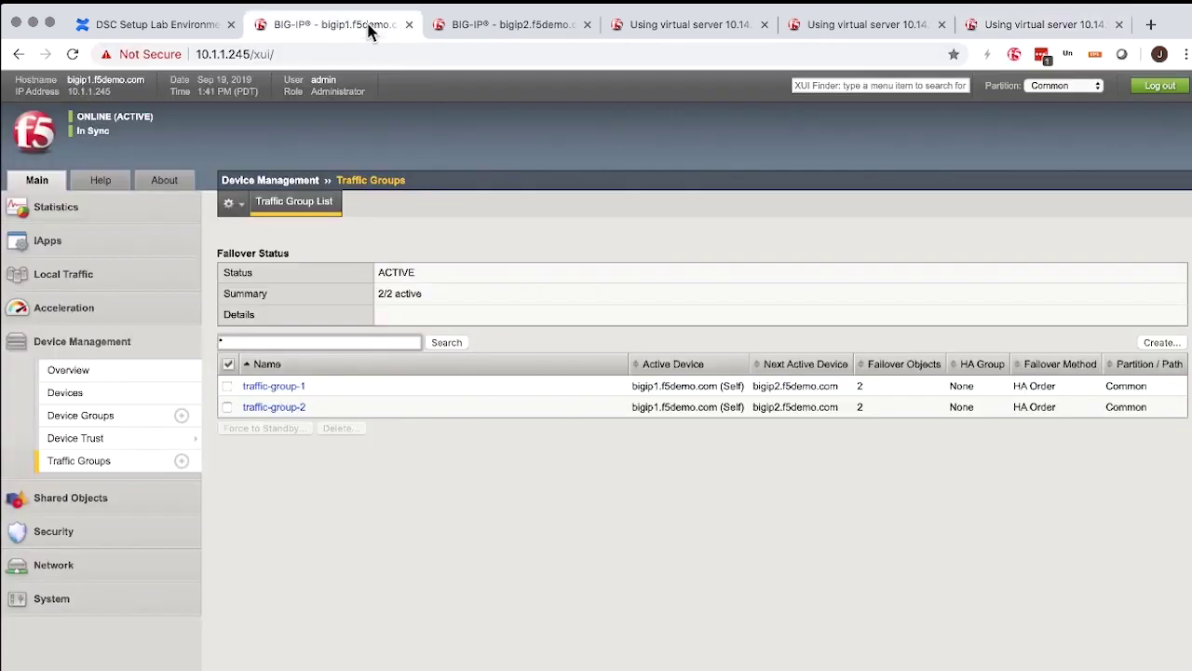
double_click(860, 407)
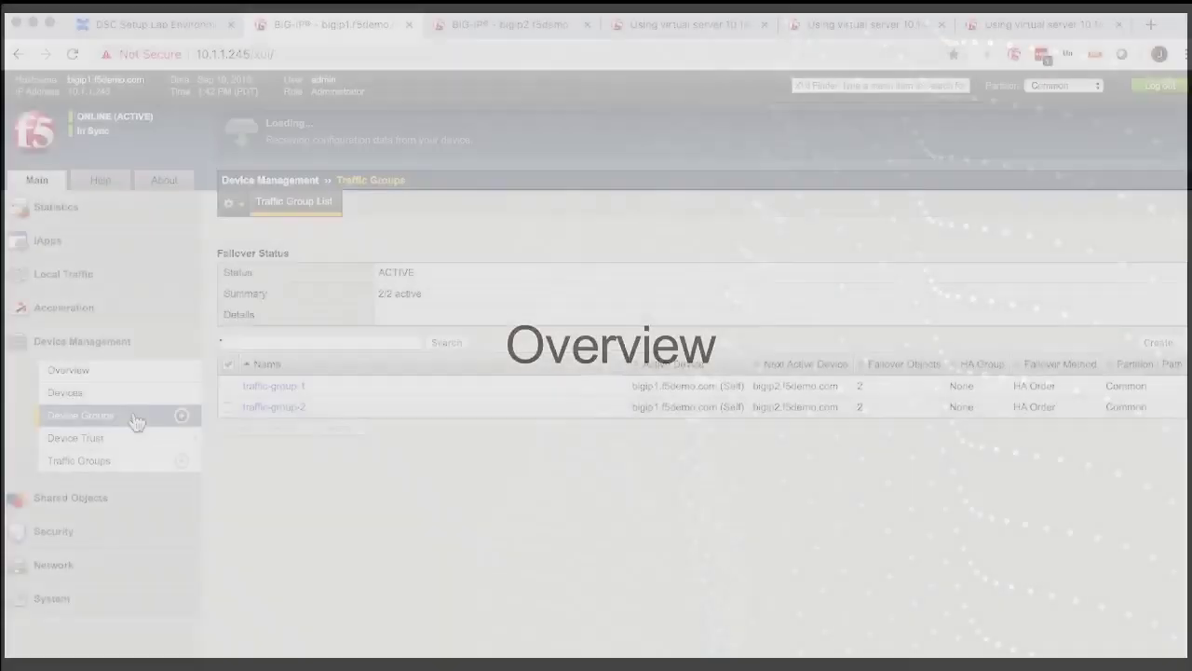
click(133, 419)
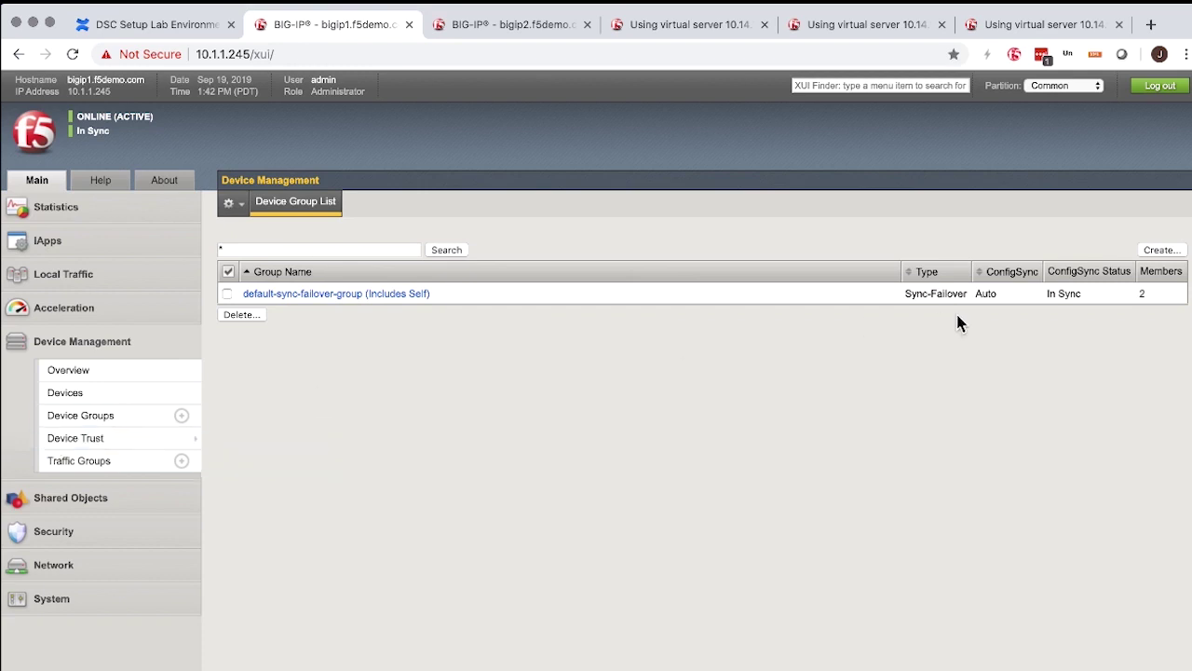
click(85, 463)
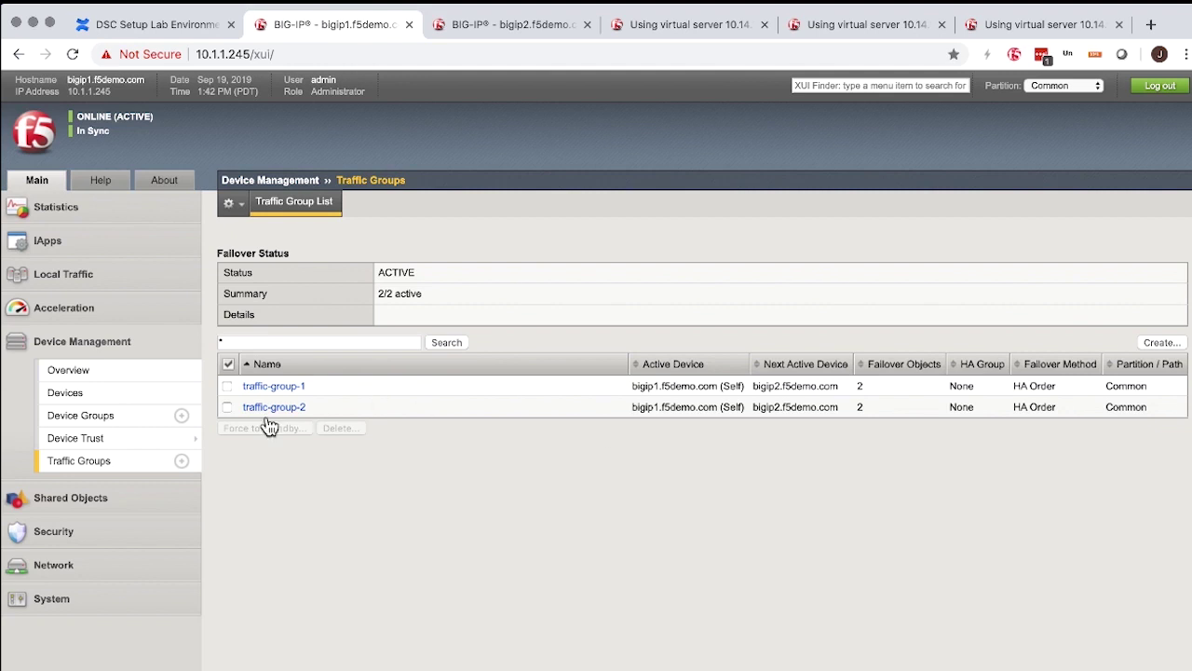
click(227, 407)
click(240, 430)
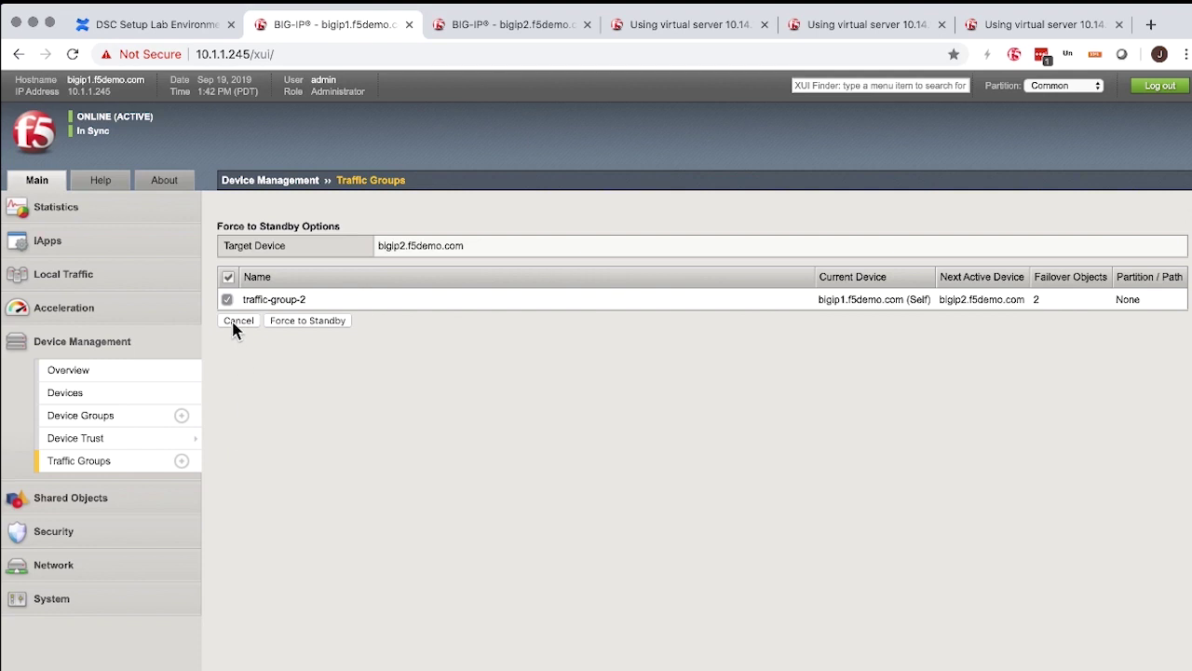
click(235, 321)
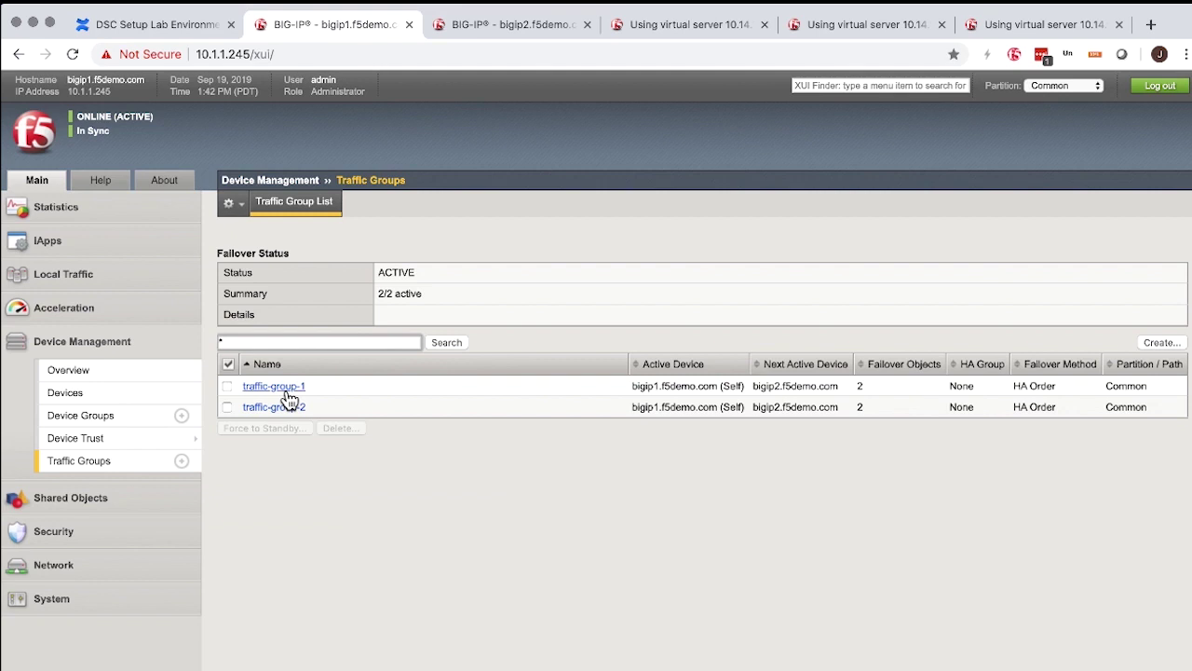
Step: Examine the members of default-sync-failover-group, and the failover method and preferred device order of traffic-group-1
click(83, 420)
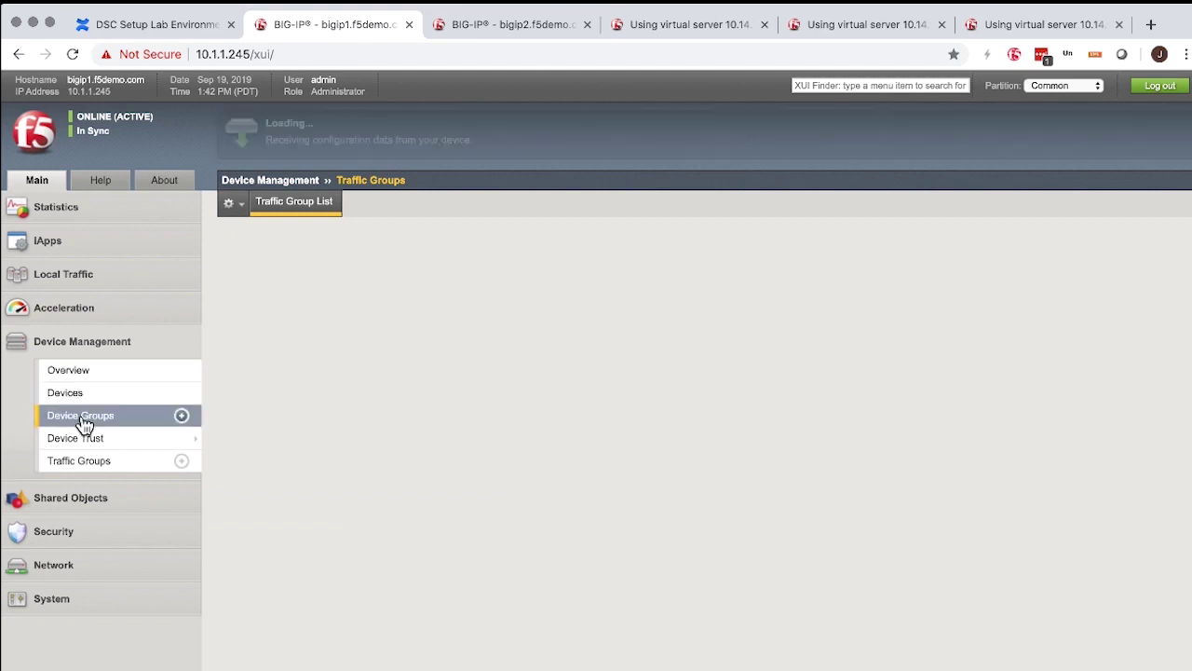
click(312, 294)
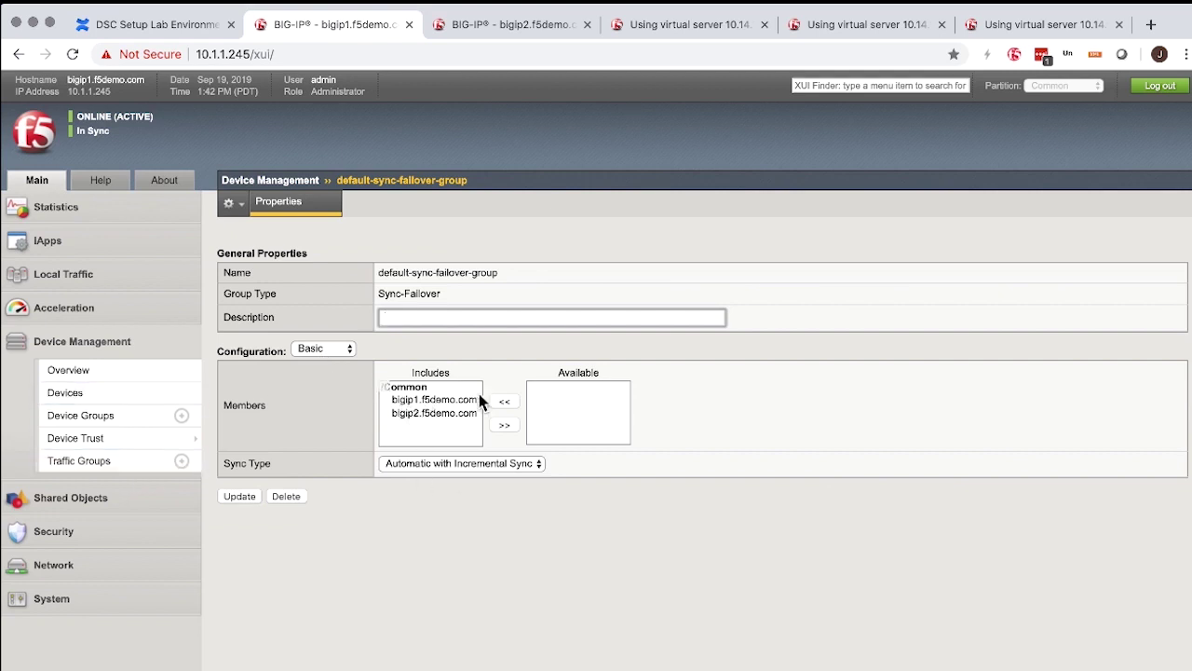
click(107, 462)
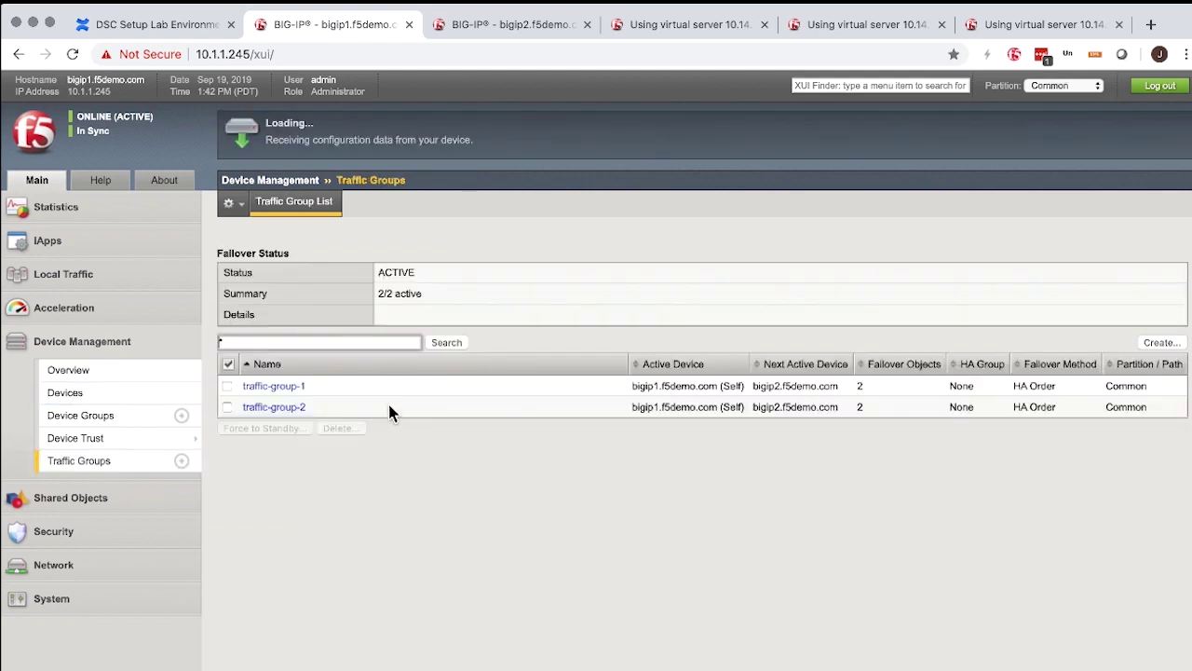
click(277, 392)
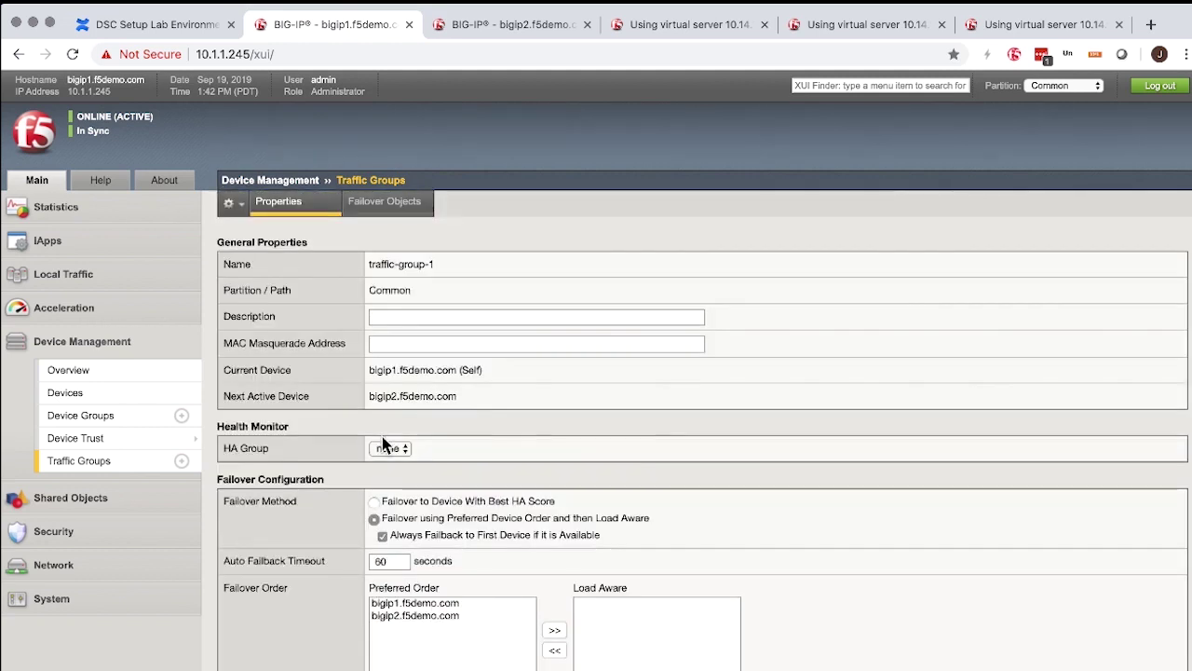
scroll(322, 518, down, 1)
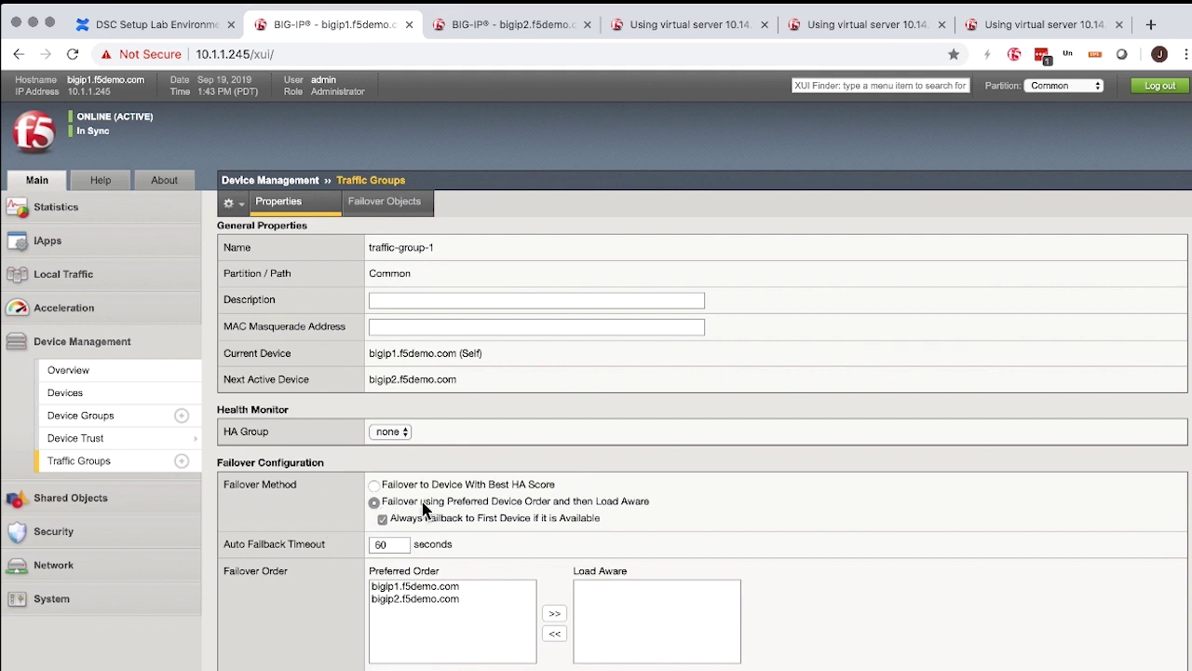
click(390, 589)
click(389, 601)
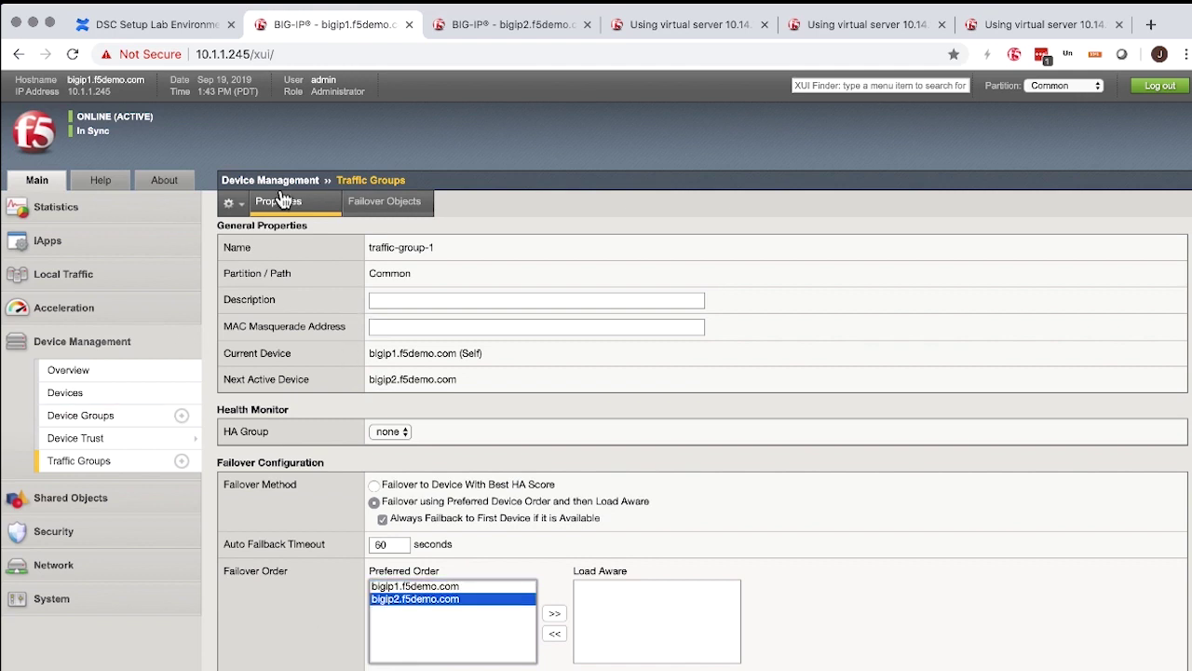
Step: Move bigip1.f5demo.com above bigip2.f5demo.com in the preferred failover order of traffic-group-2, and return to the traffic group list
click(361, 182)
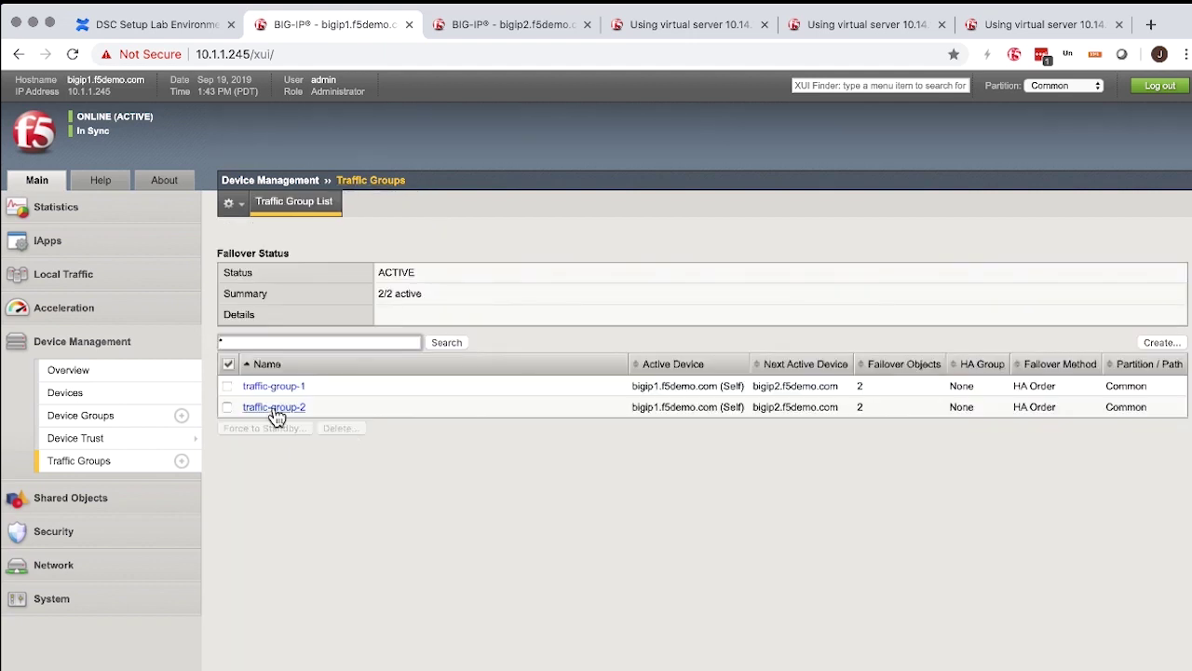
click(271, 406)
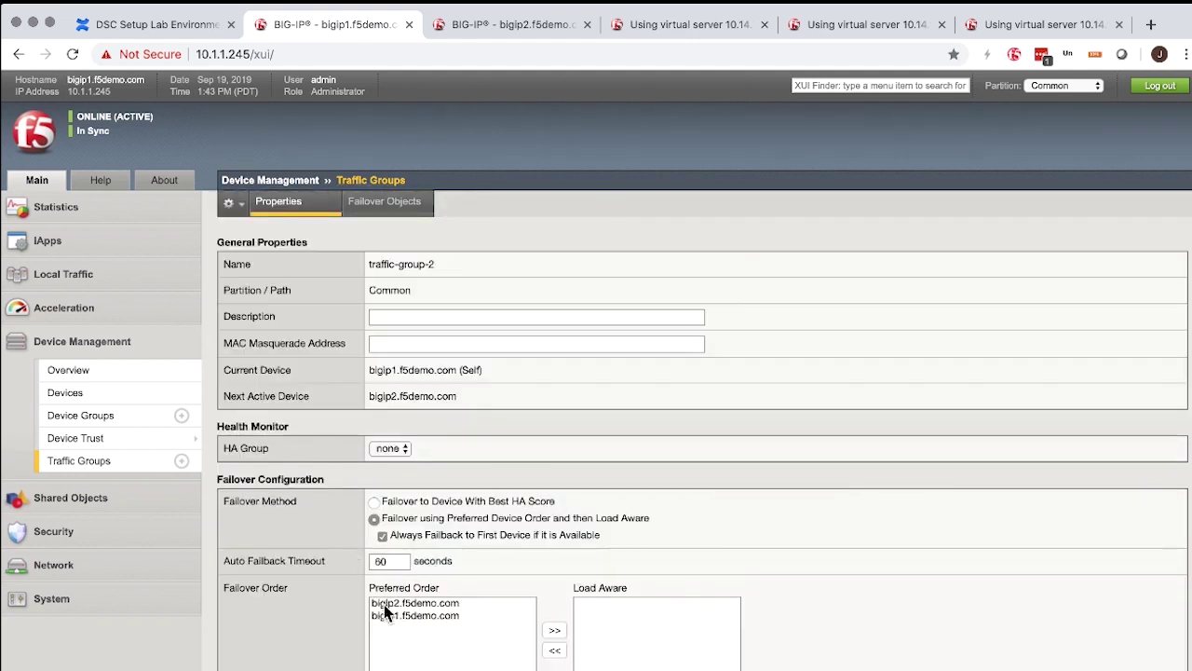
scroll(312, 622, down, 1)
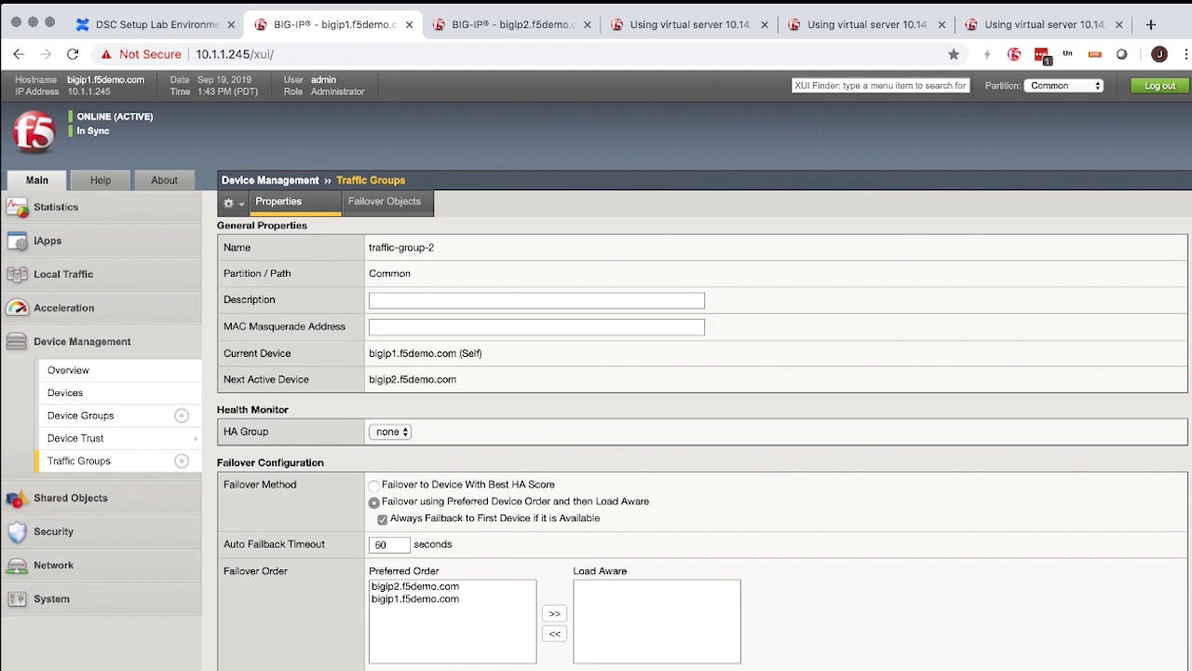
click(399, 599)
click(398, 667)
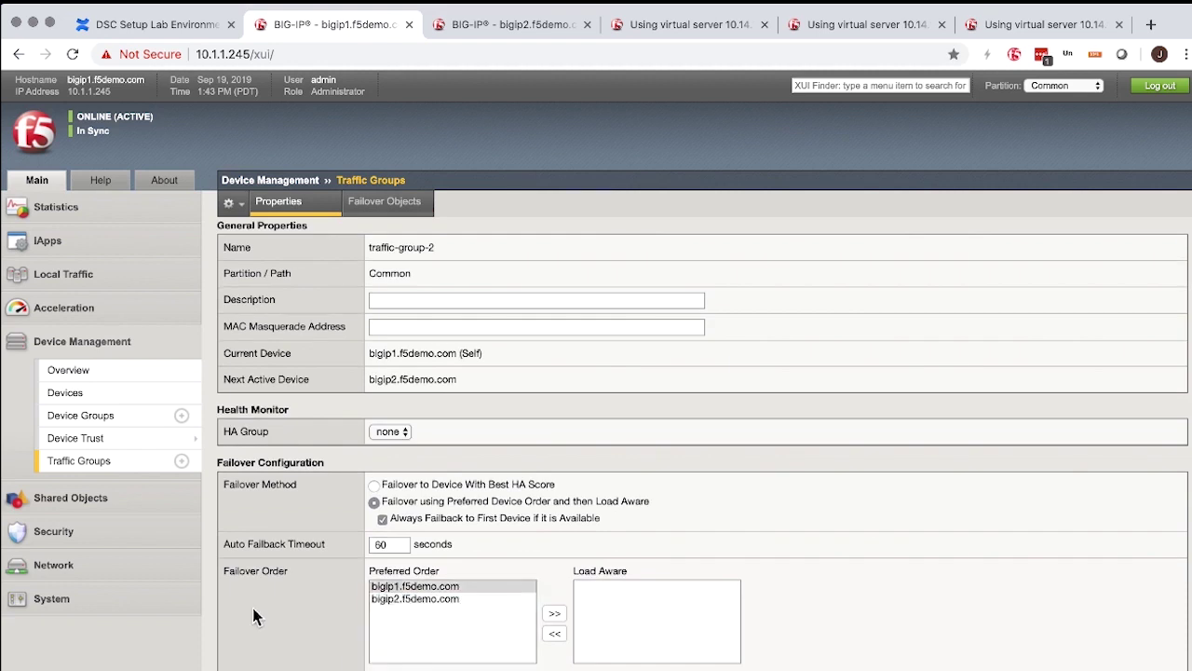
scroll(270, 608, down, 3)
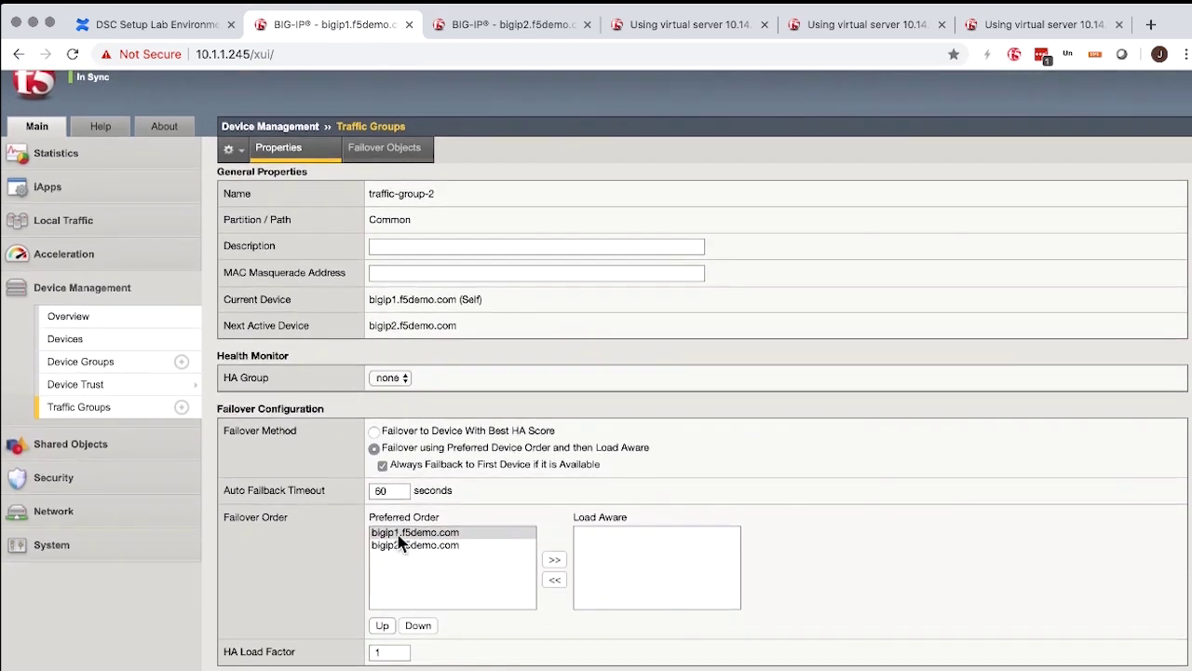
scroll(332, 274, up, 1)
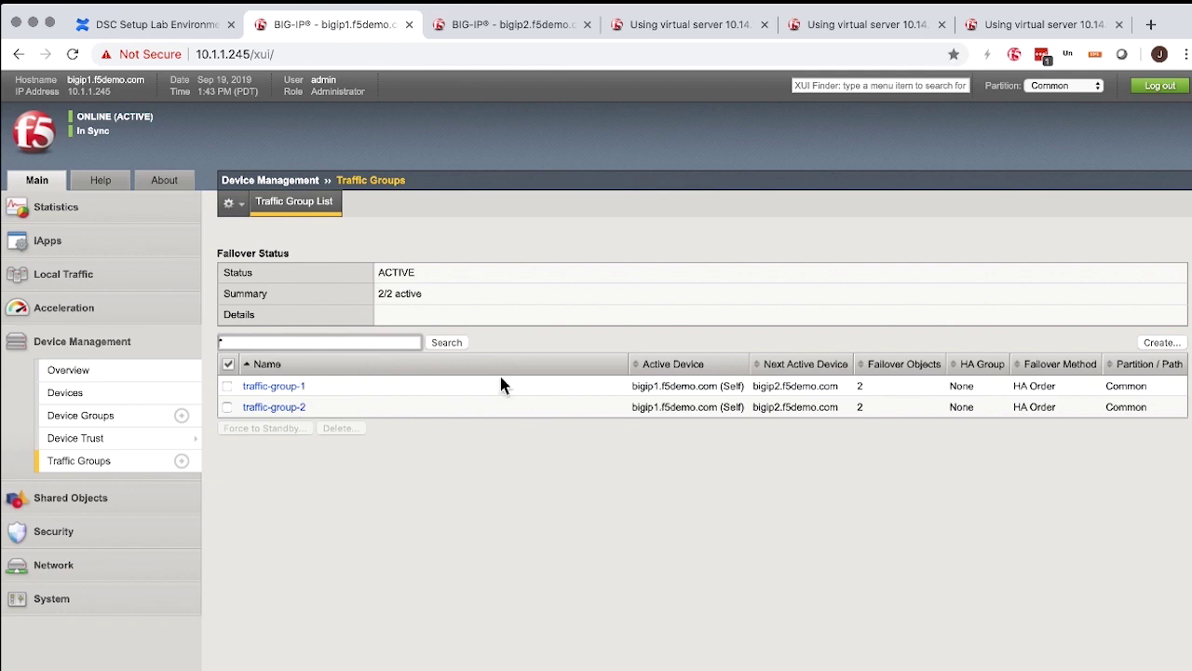
Step: Check the traffic group status on bigip2, and select traffic-group-2 in bigip1's traffic group list
click(505, 26)
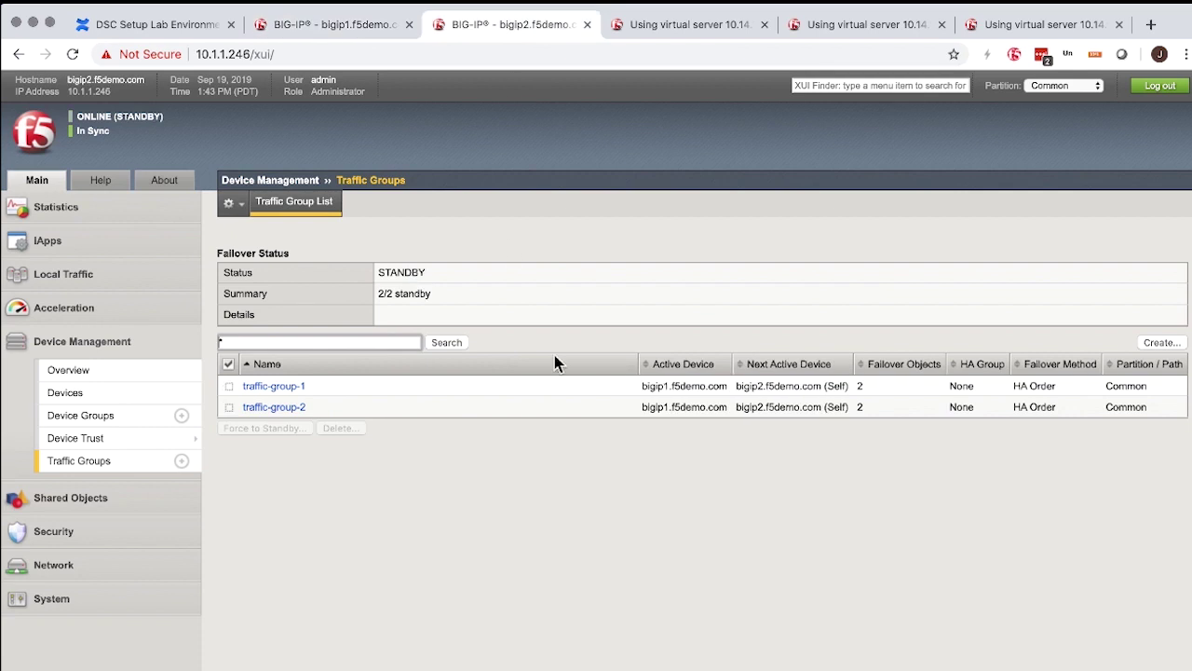
click(350, 28)
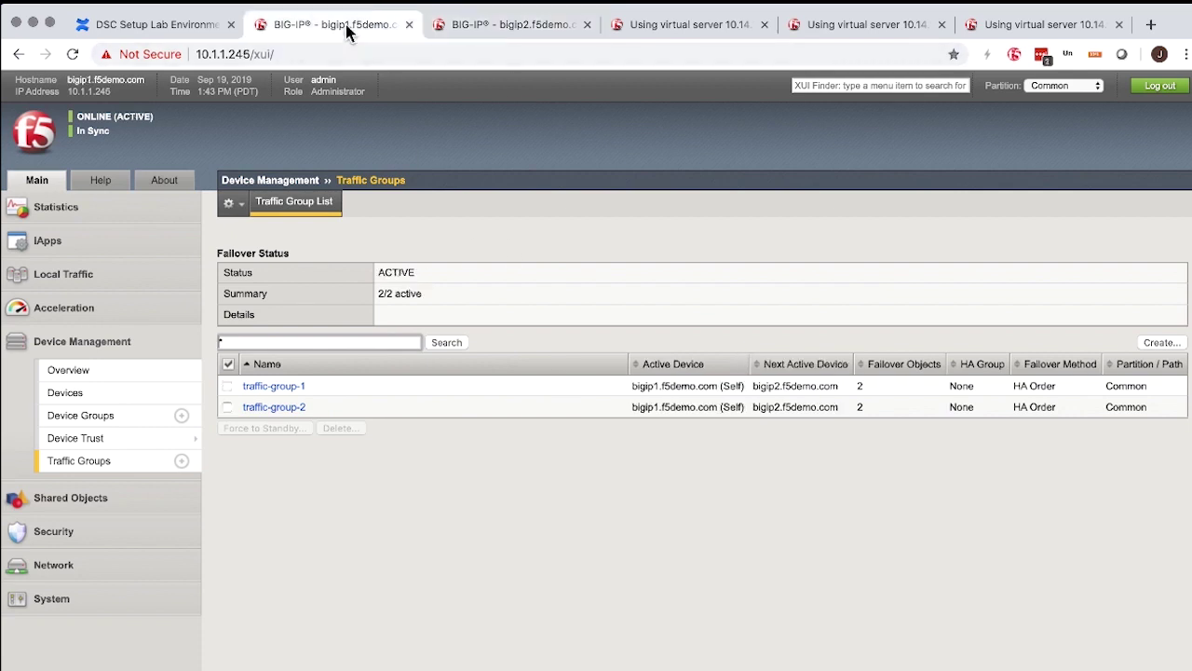
click(227, 407)
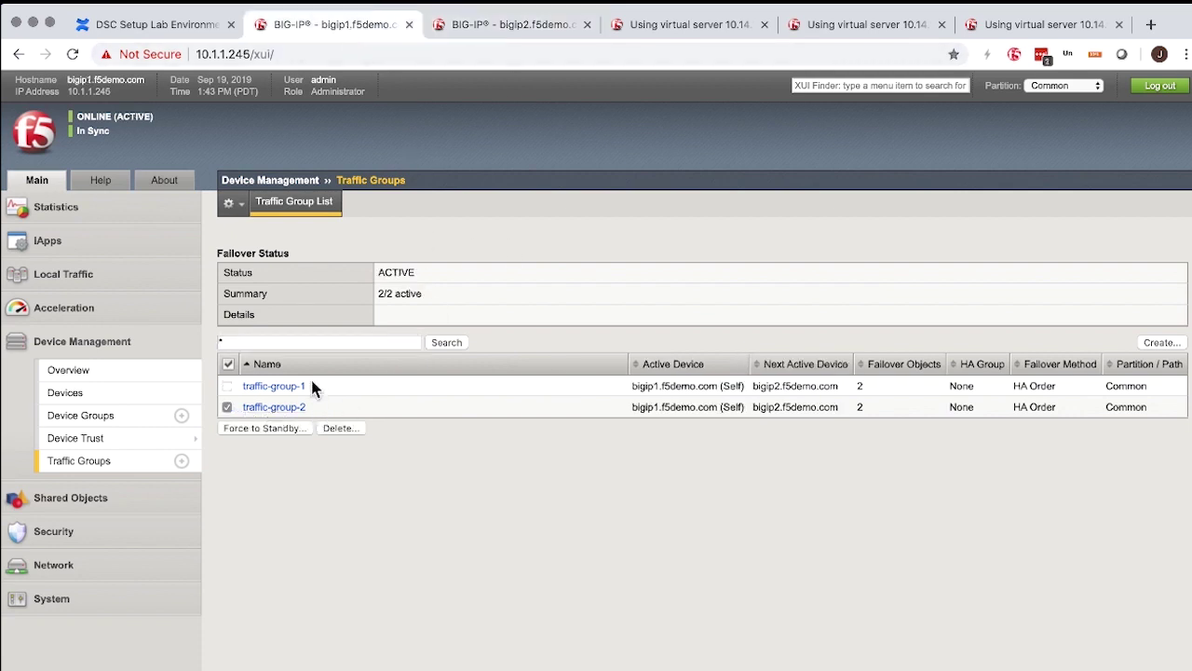